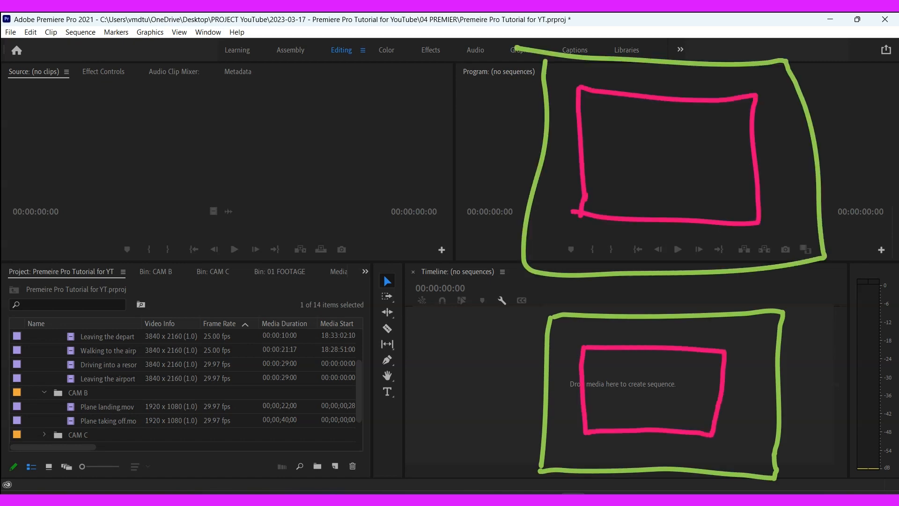
# - Build a timeline sequence from the Plane landing and Driving into a resort clips and scrub through it
pyautogui.moveTo(133, 336); pyautogui.dragTo(494, 355)
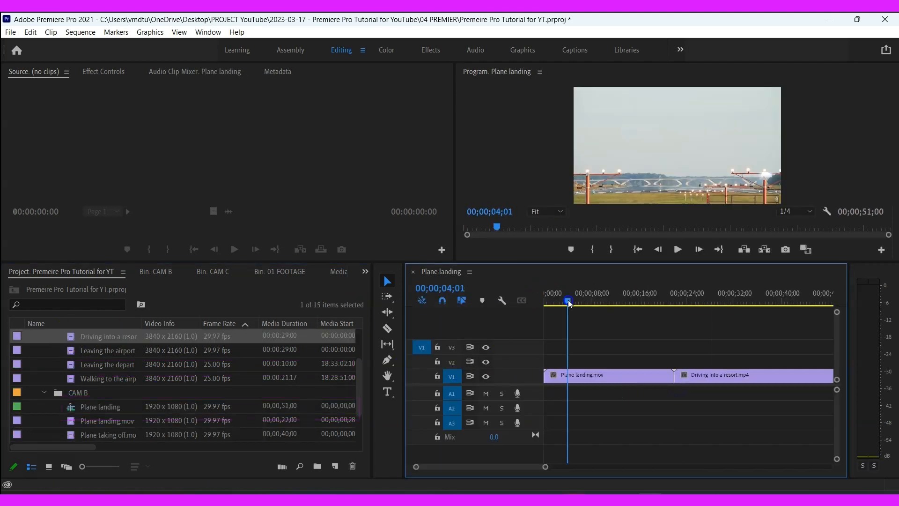
pyautogui.moveTo(567, 318); pyautogui.dragTo(718, 320)
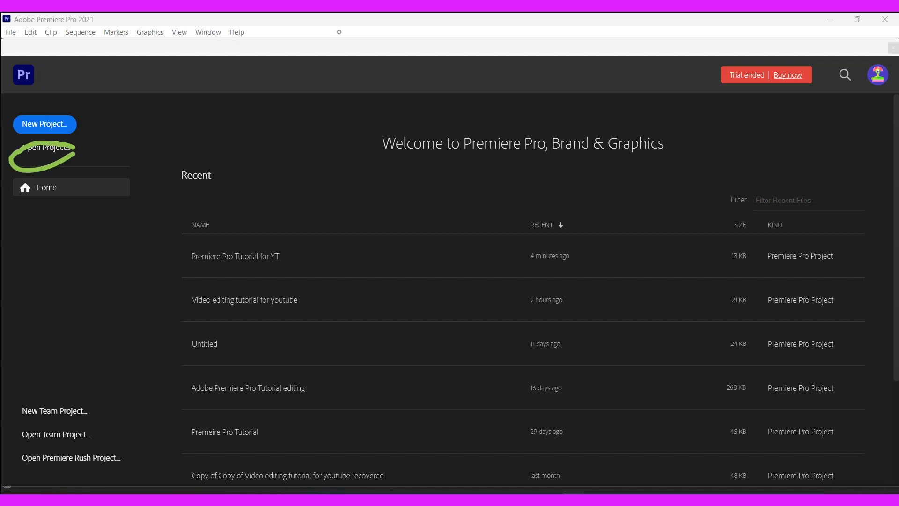
# - Start a new project and name it "Premeire Pro Tutorial for YT"
pyautogui.click(51, 126)
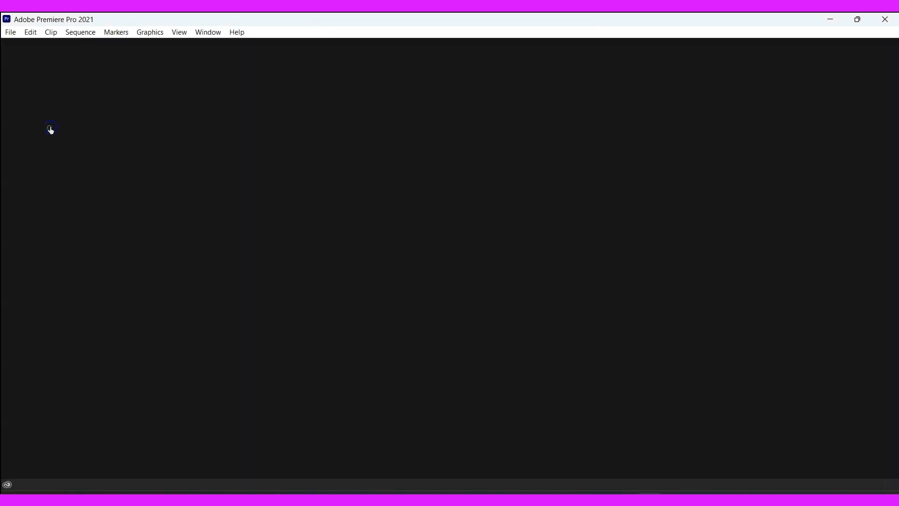
pyautogui.press('BackSpace')
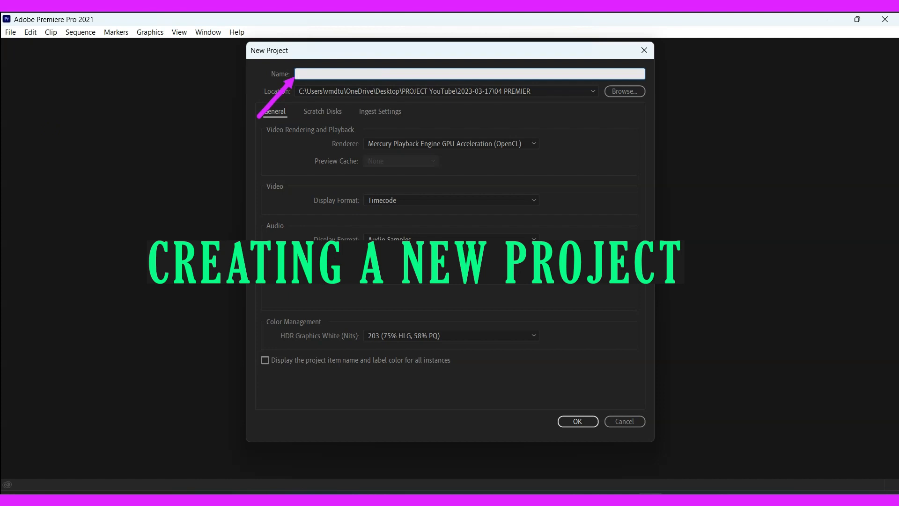
pyautogui.write('Premeire Pro Tutorial for YT')
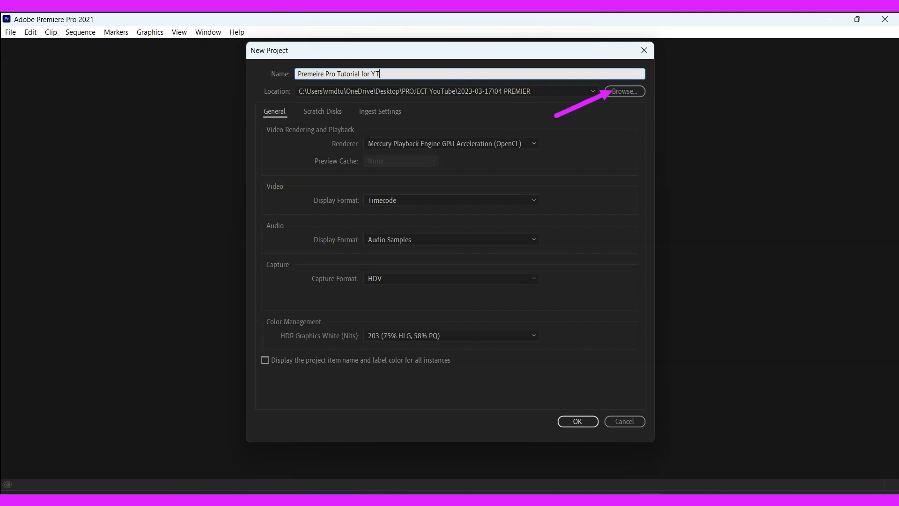
# - Set the project location to the 04 PREMIER folder inside the 2023-03-17 Premiere Pro tutorial folder and create the project
pyautogui.click(624, 91)
pyautogui.click(387, 227)
pyautogui.doubleClick(387, 227)
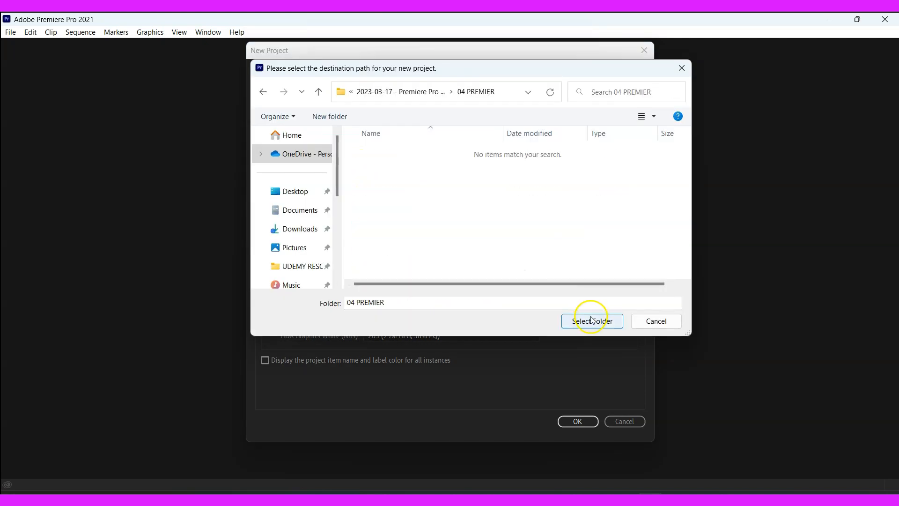
pyautogui.click(591, 323)
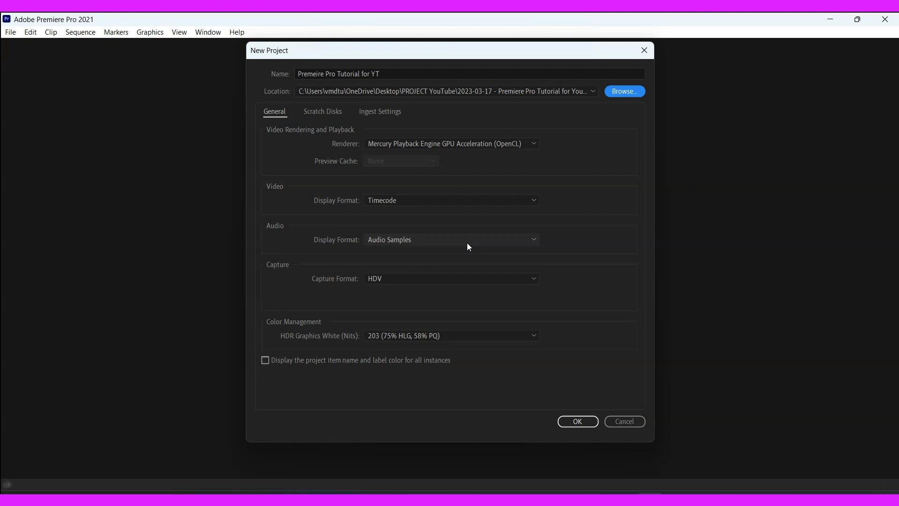
pyautogui.click(577, 421)
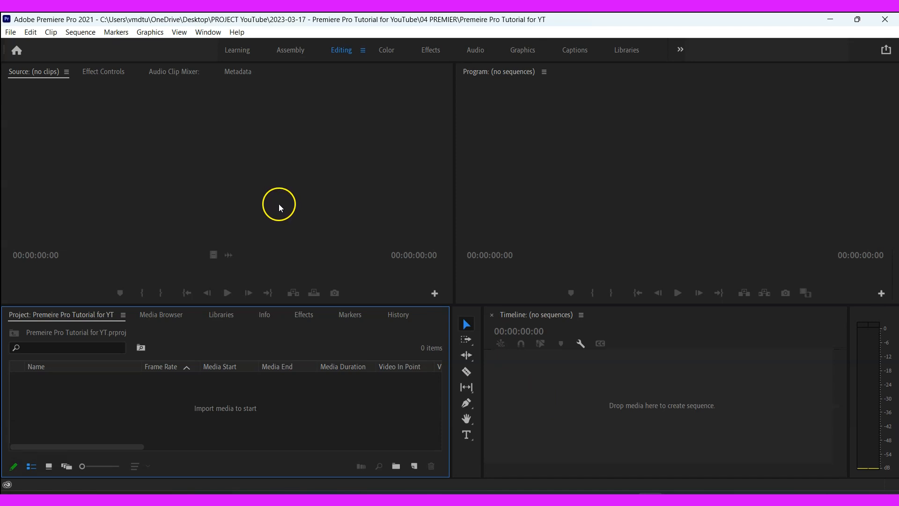
# - Reset the Editing workspace to its saved layout
pyautogui.click(209, 32)
pyautogui.moveTo(301, 42)
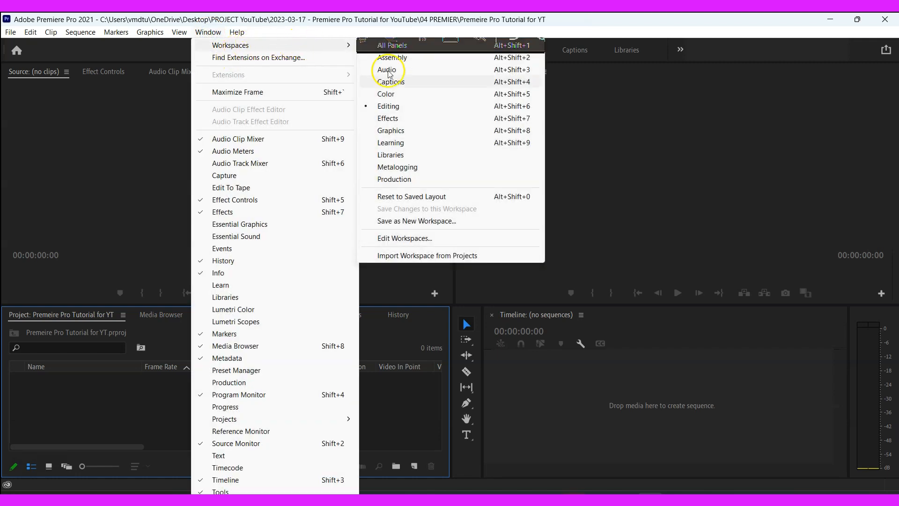
pyautogui.click(412, 196)
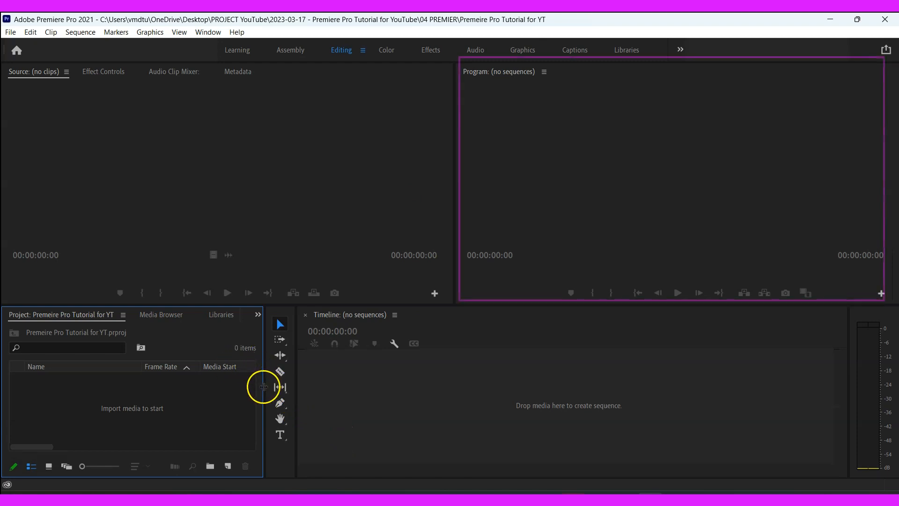
# - Widen the Project panel and enlarge the lower row of panels by shrinking the Source and Program monitors
pyautogui.moveTo(264, 386); pyautogui.dragTo(460, 361)
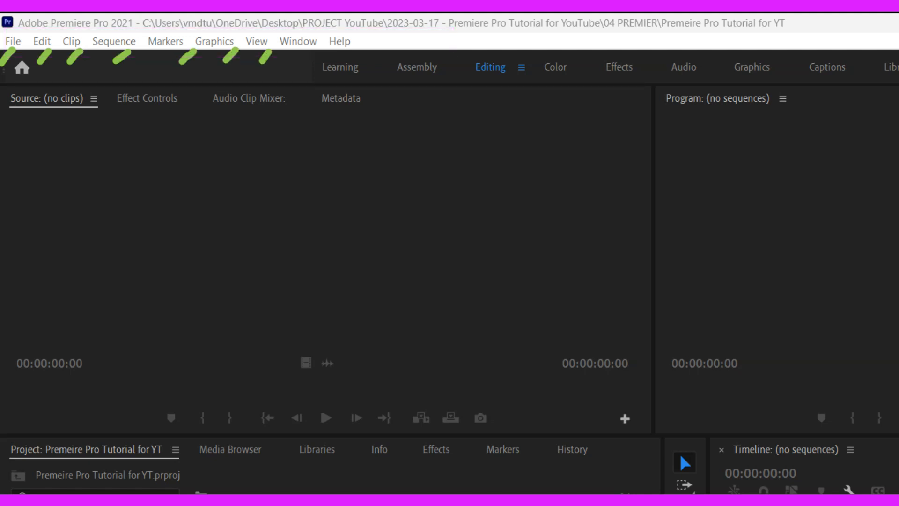
pyautogui.moveTo(498, 433); pyautogui.dragTo(494, 413)
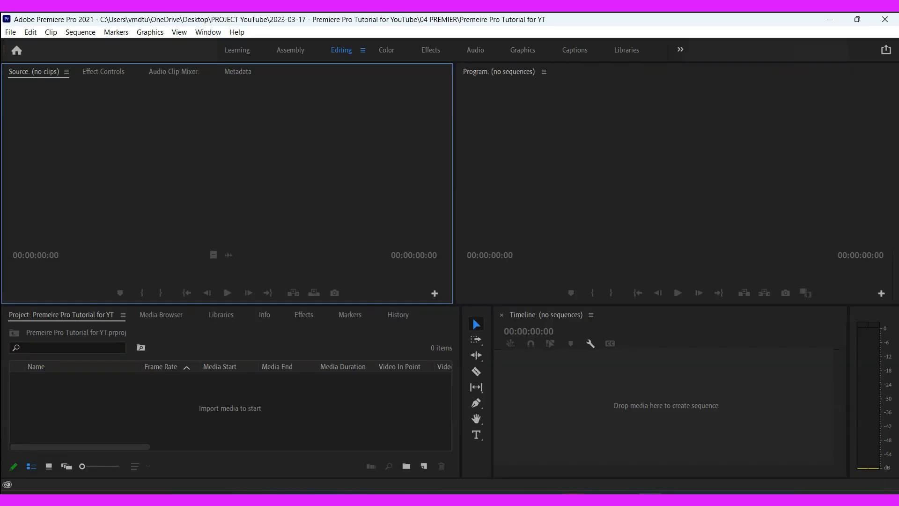
pyautogui.moveTo(343, 290); pyautogui.dragTo(367, 257)
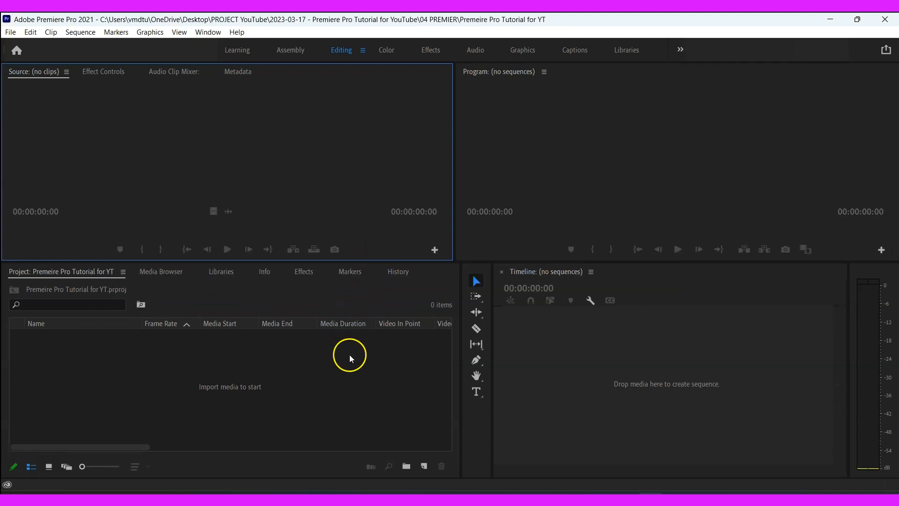
# - Import Travel and Tourism, Travel environ 1 and Travel environ 2 from 01 FOOTAGE, and open Travel environ 2 in the Source monitor
pyautogui.doubleClick(272, 383)
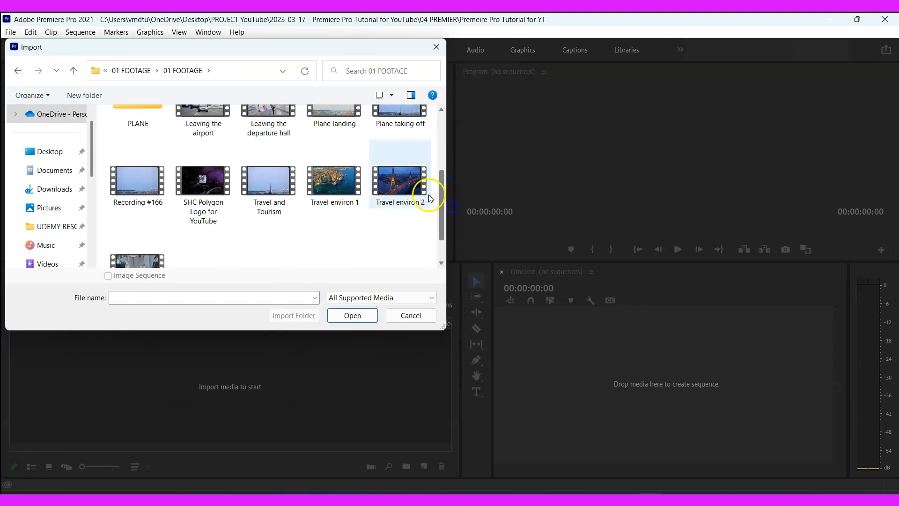
pyautogui.click(262, 181)
pyautogui.moveTo(238, 149); pyautogui.dragTo(427, 203)
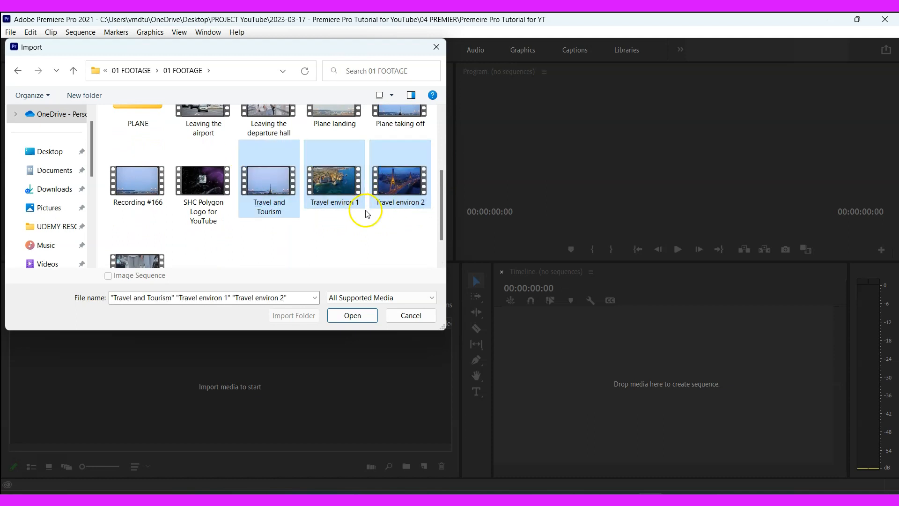
pyautogui.click(353, 316)
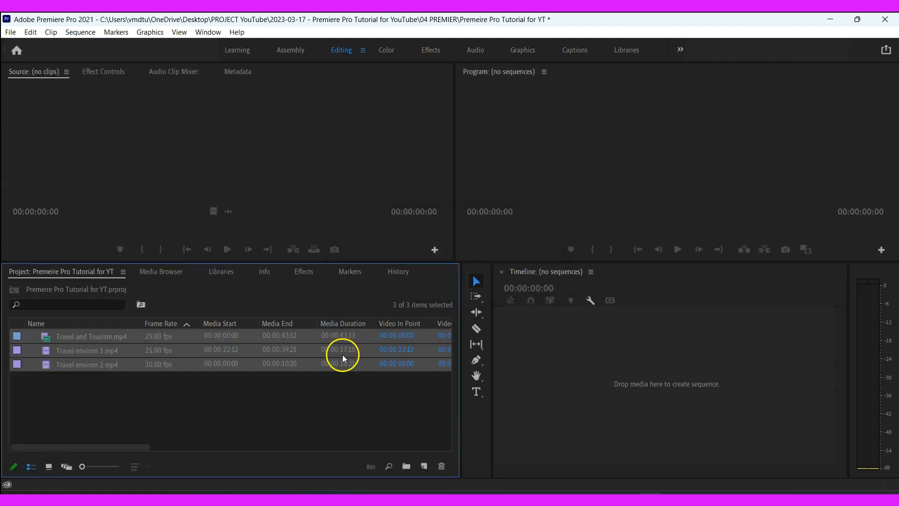
pyautogui.click(255, 402)
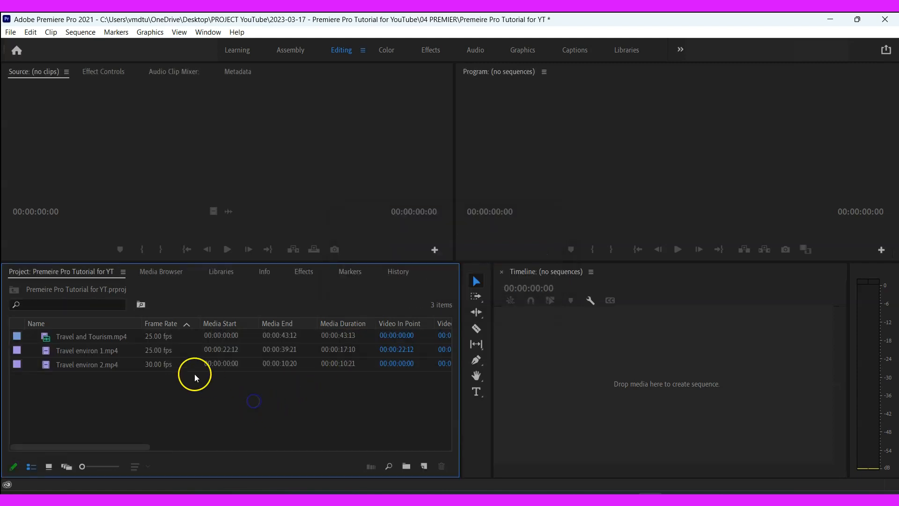
pyautogui.doubleClick(101, 363)
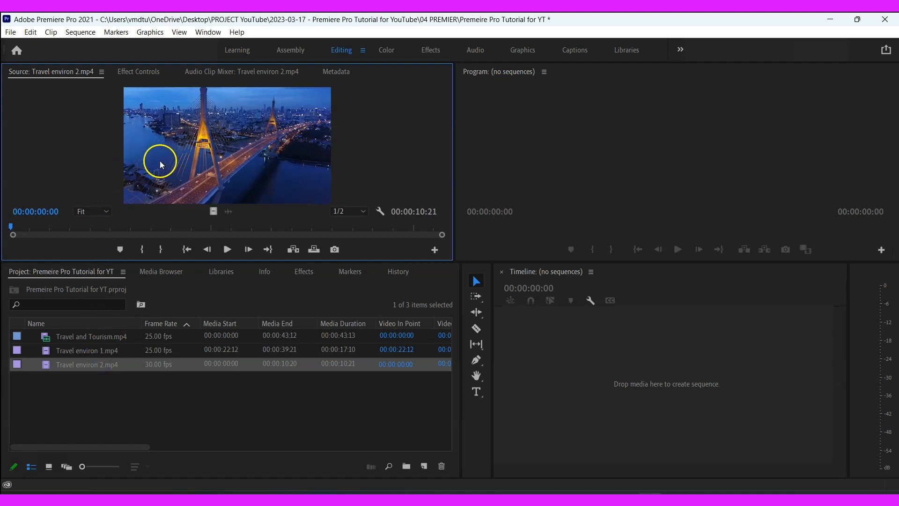
pyautogui.click(216, 393)
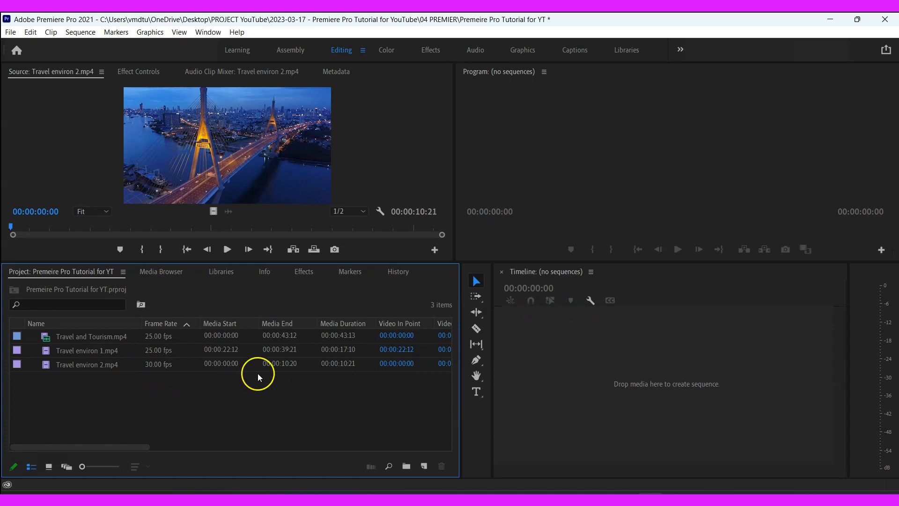
# - Create a sequence from all three imported clips on the timeline, play it briefly and scrub to about 00:00:23:10
pyautogui.hotkey('ctrl', 'a')
pyautogui.moveTo(92, 340); pyautogui.dragTo(578, 323)
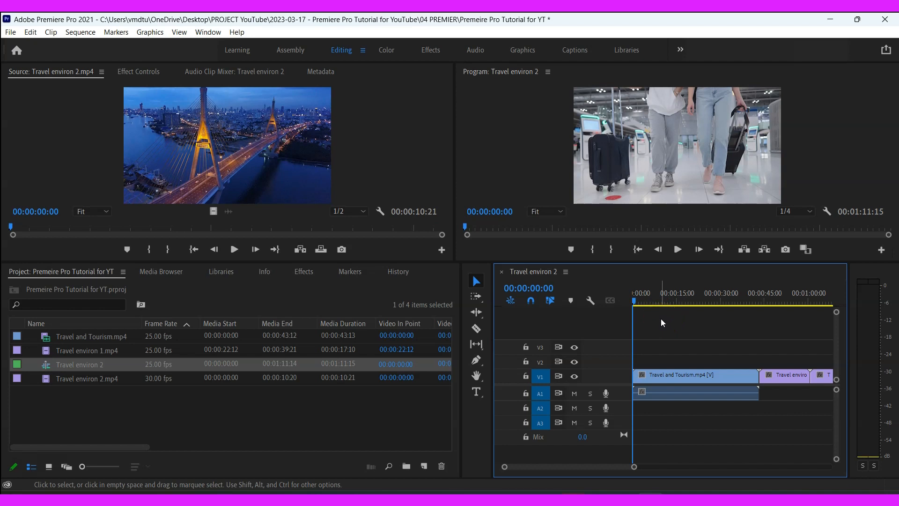
pyautogui.press('space')
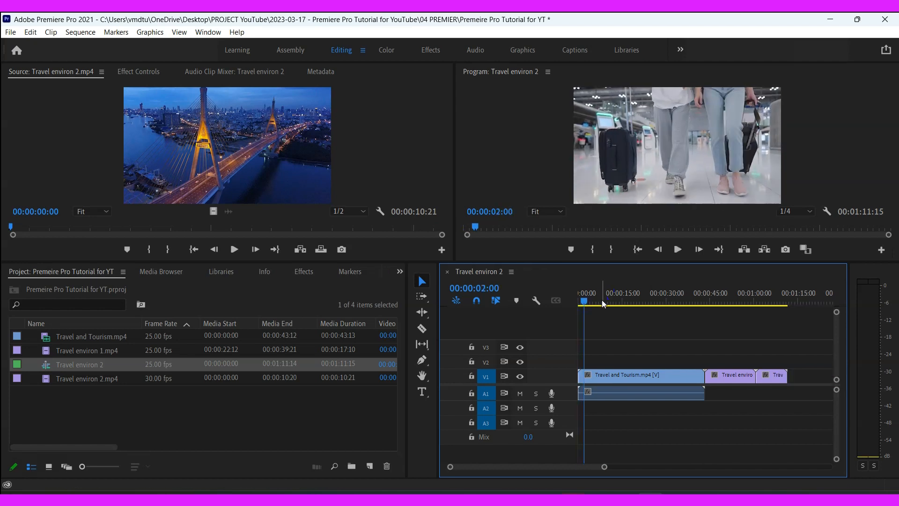
pyautogui.moveTo(584, 302); pyautogui.dragTo(646, 294)
pyautogui.moveTo(434, 261)
pyautogui.mouseDown()
pyautogui.moveTo(406, 289)
pyautogui.moveTo(410, 381)
pyautogui.moveTo(441, 384)
pyautogui.moveTo(432, 292)
pyautogui.moveTo(440, 264)
pyautogui.mouseUp()
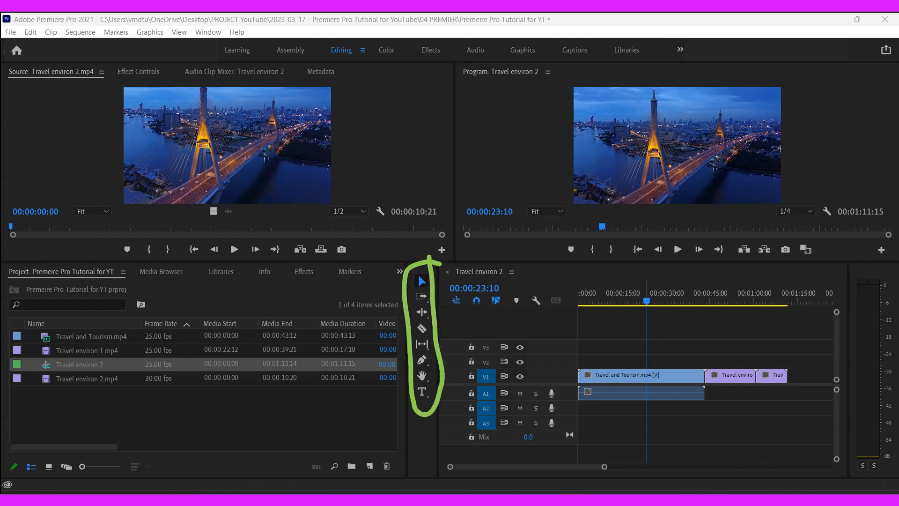
pyautogui.moveTo(603, 353)
pyautogui.mouseDown()
pyautogui.moveTo(611, 416)
pyautogui.moveTo(644, 403)
pyautogui.mouseUp()
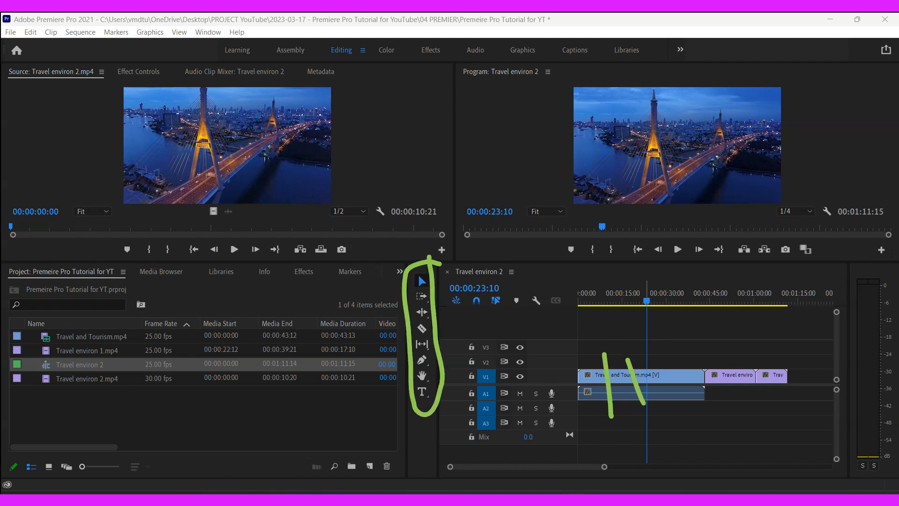
pyautogui.moveTo(661, 355); pyautogui.dragTo(687, 413)
pyautogui.moveTo(702, 348); pyautogui.dragTo(741, 398)
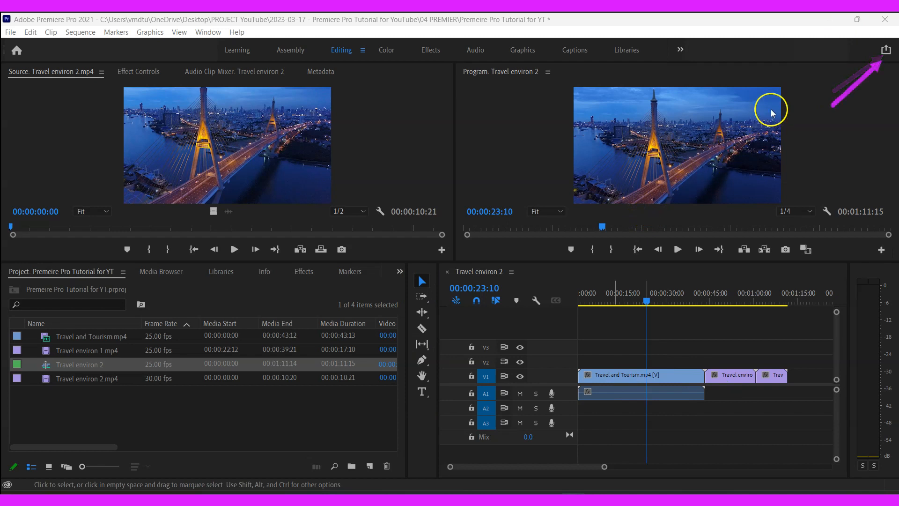
# - Open and dismiss the quick export options, and scrub the playhead toward the end of the sequence
pyautogui.click(886, 51)
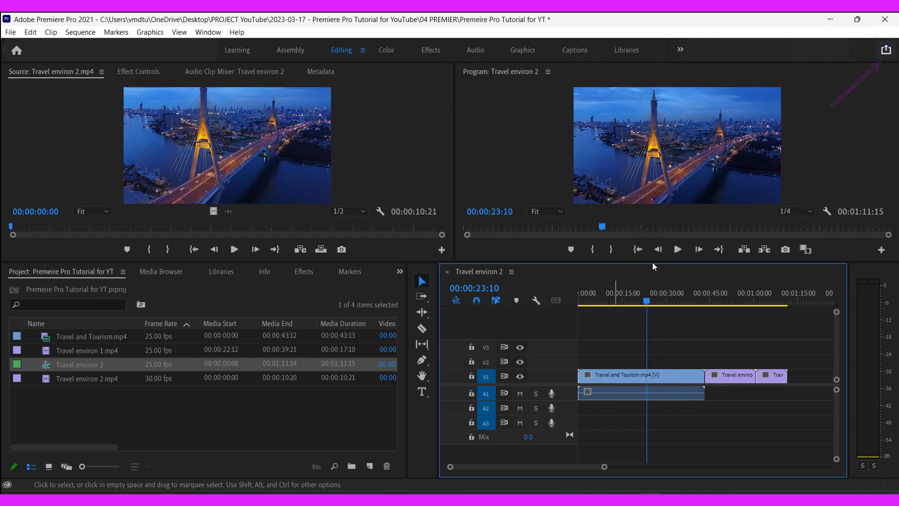
pyautogui.click(525, 162)
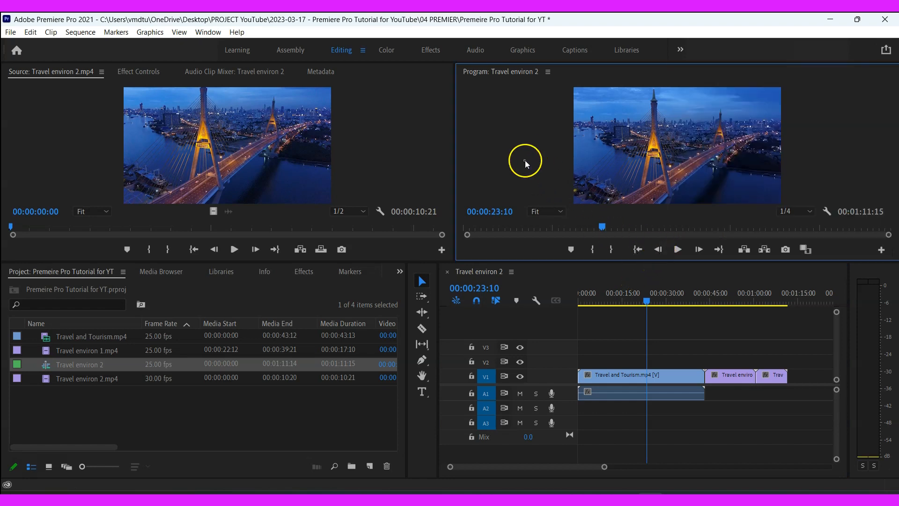
pyautogui.click(650, 305)
pyautogui.moveTo(663, 305); pyautogui.dragTo(772, 312)
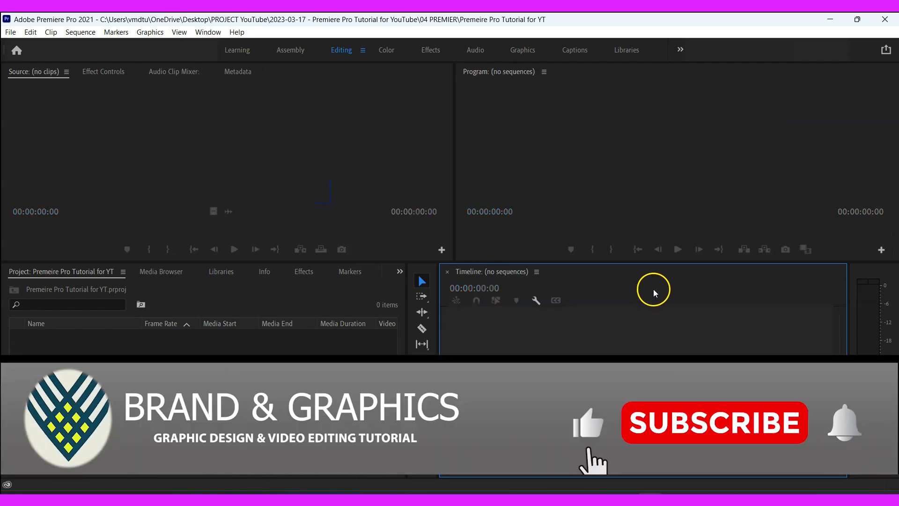
# - Import the Leaving the airport clip from the 01 FOOTAGE folder into the empty project
pyautogui.click(590, 189)
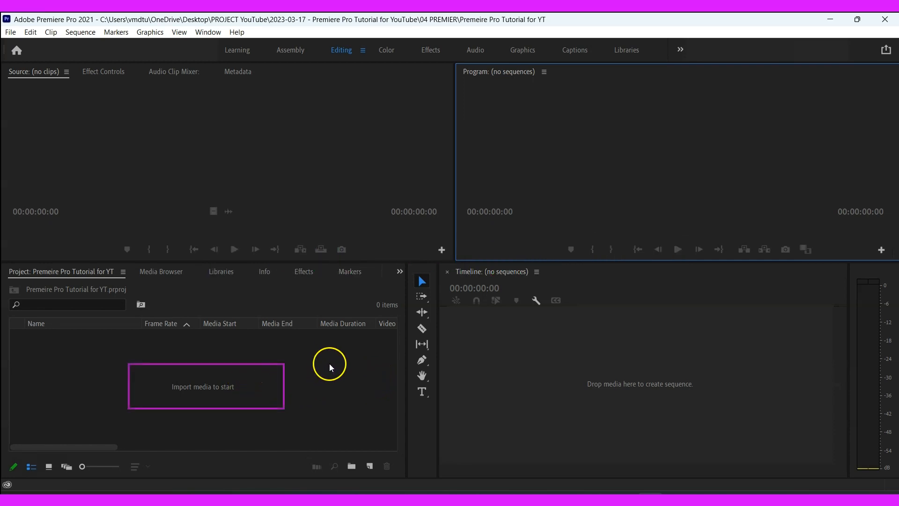
pyautogui.rightClick(302, 381)
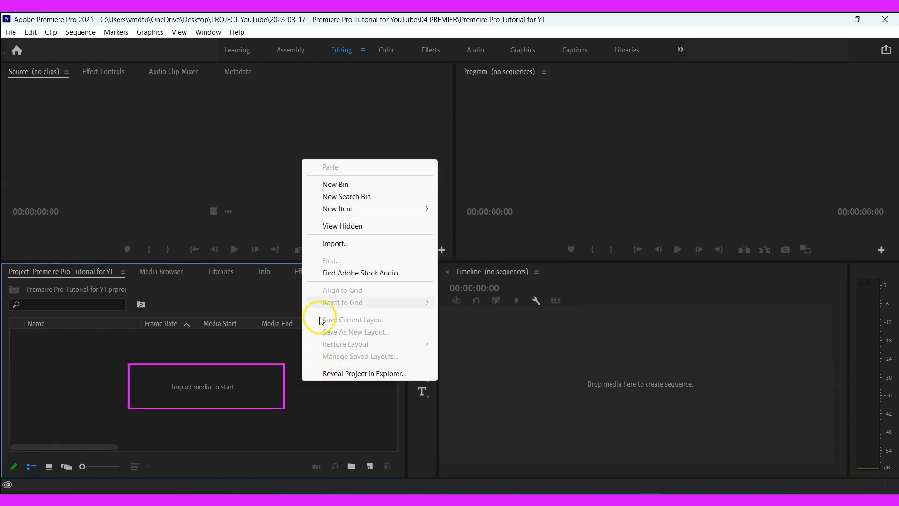
pyautogui.click(330, 242)
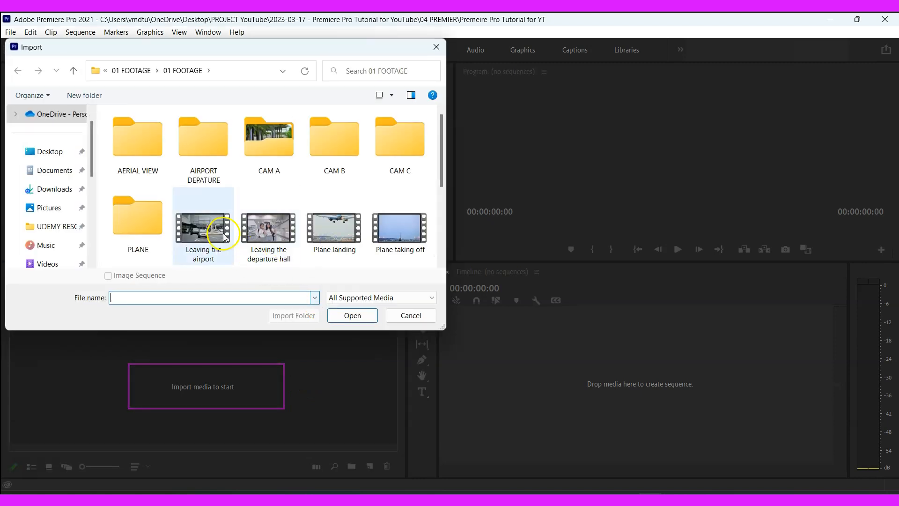
pyautogui.doubleClick(212, 229)
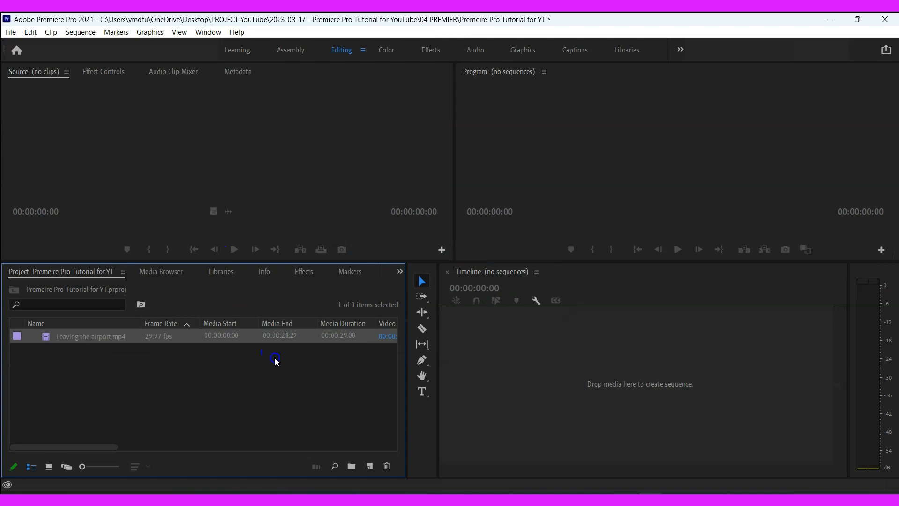
# - Import the Leaving the airport, Leaving the departure hall, Plane landing and Plane taking off clips from 01 FOOTAGE
pyautogui.rightClick(298, 380)
pyautogui.click(329, 239)
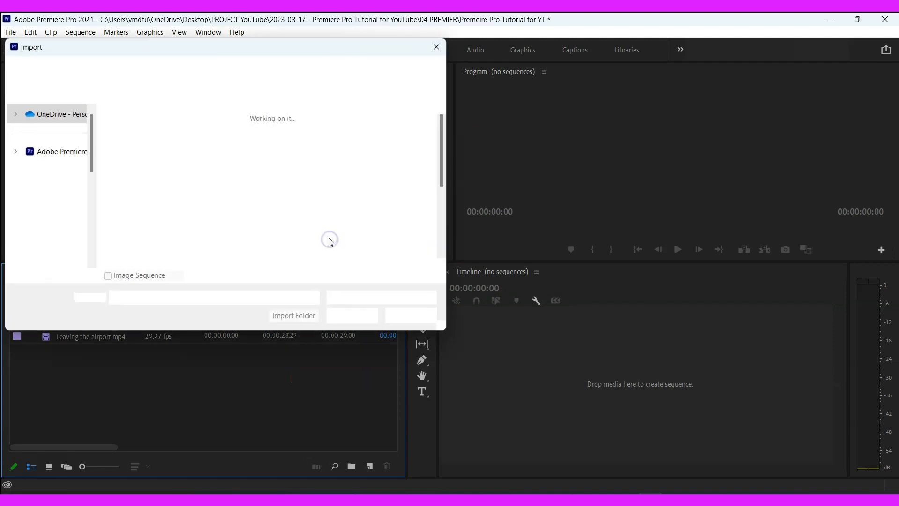
pyautogui.click(206, 220)
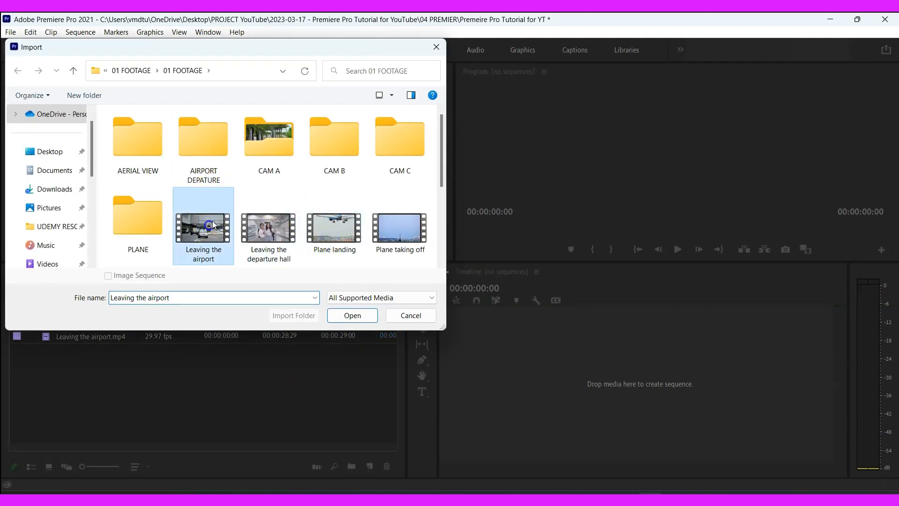
pyautogui.keyDown('shift'); pyautogui.click(284, 239); pyautogui.keyUp('shift')
pyautogui.keyDown('shift'); pyautogui.click(397, 236); pyautogui.keyUp('shift')
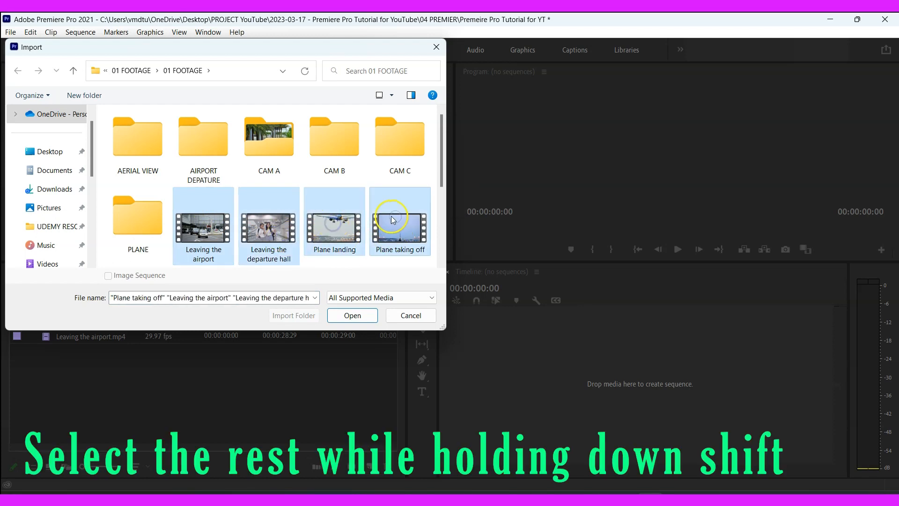
pyautogui.click(300, 266)
pyautogui.click(183, 203)
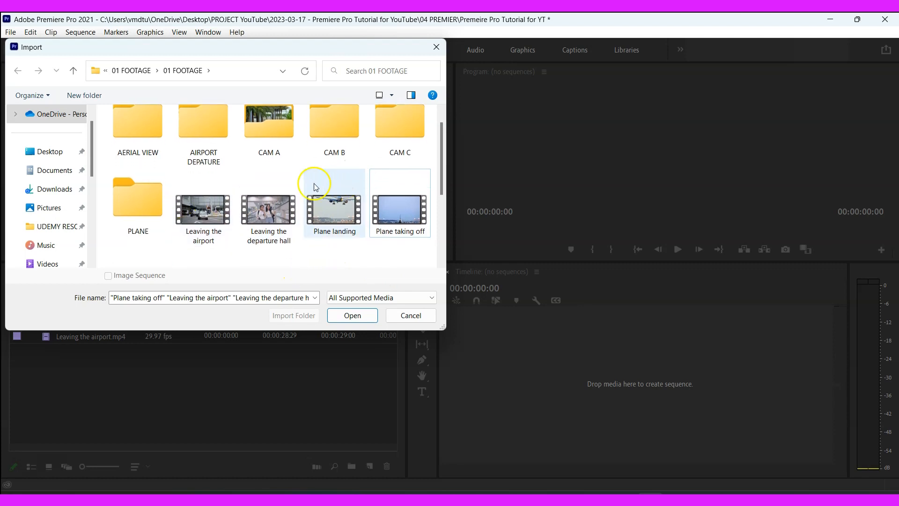
pyautogui.moveTo(235, 180); pyautogui.dragTo(402, 235)
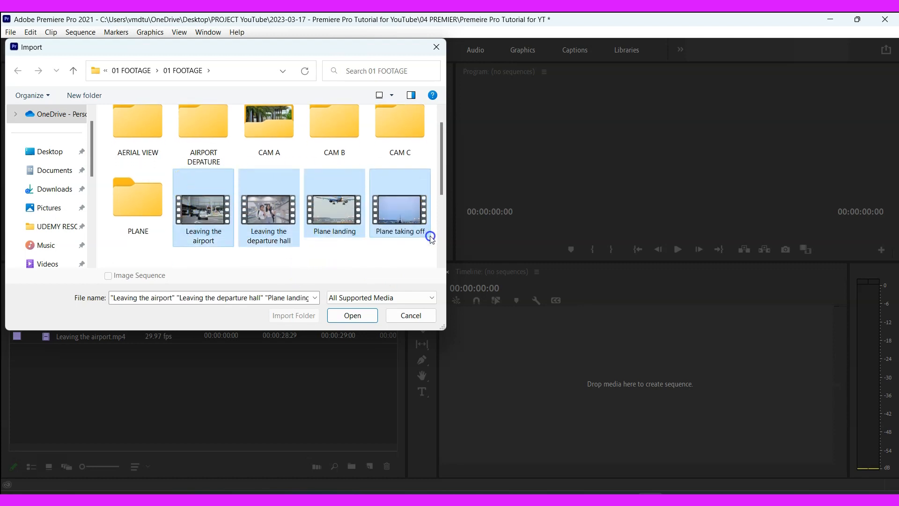
pyautogui.click(354, 309)
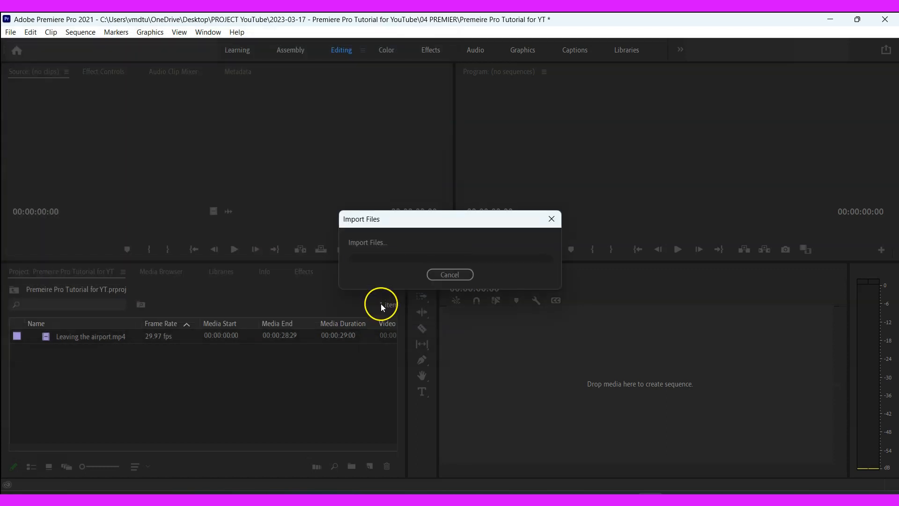
# - Undo the clip imports until the project is empty
pyautogui.click(341, 163)
pyautogui.hotkey('ctrl', 'z')
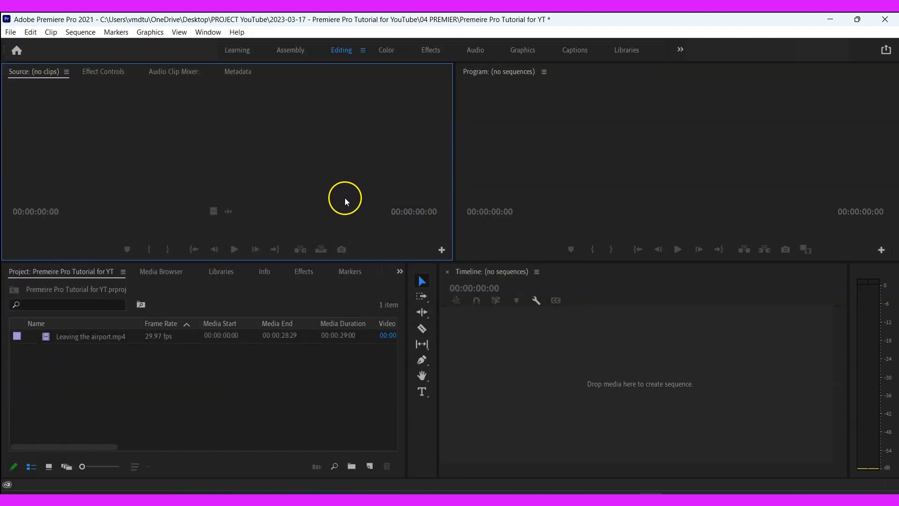
pyautogui.hotkey('ctrl', 'z')
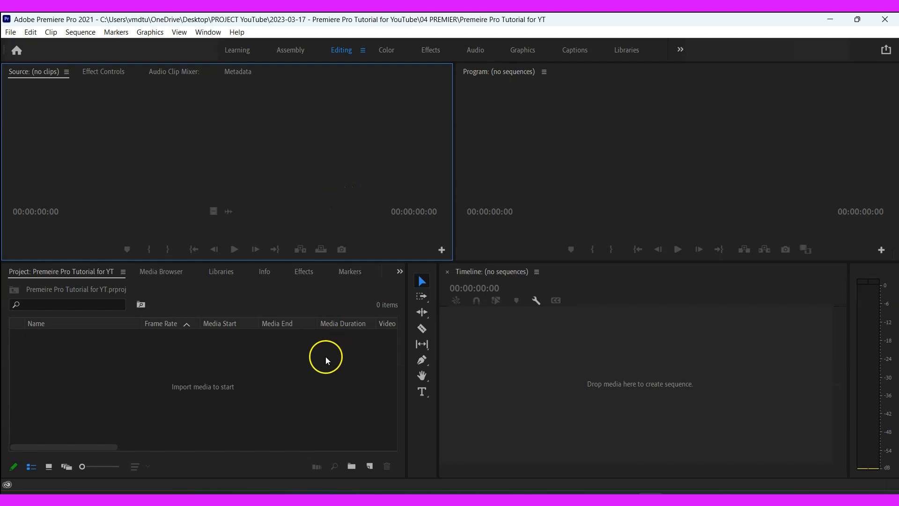
pyautogui.doubleClick(319, 371)
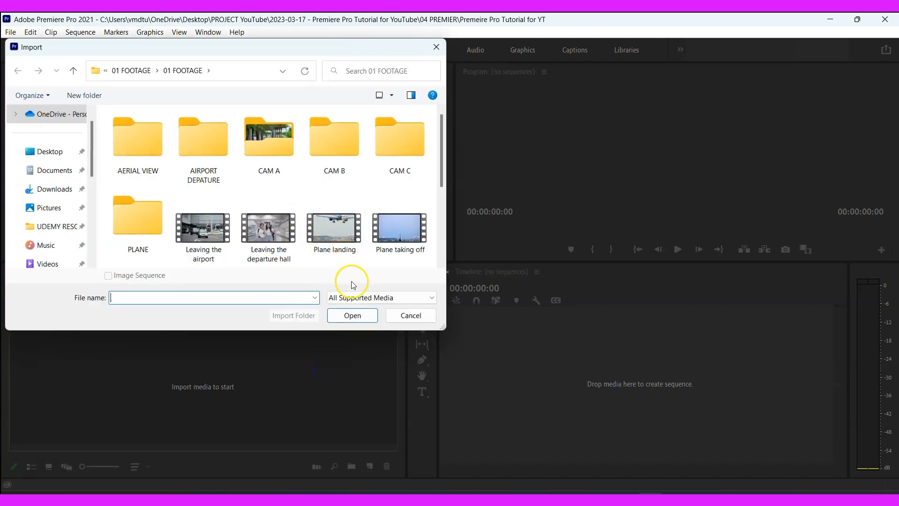
pyautogui.click(409, 313)
pyautogui.click(10, 32)
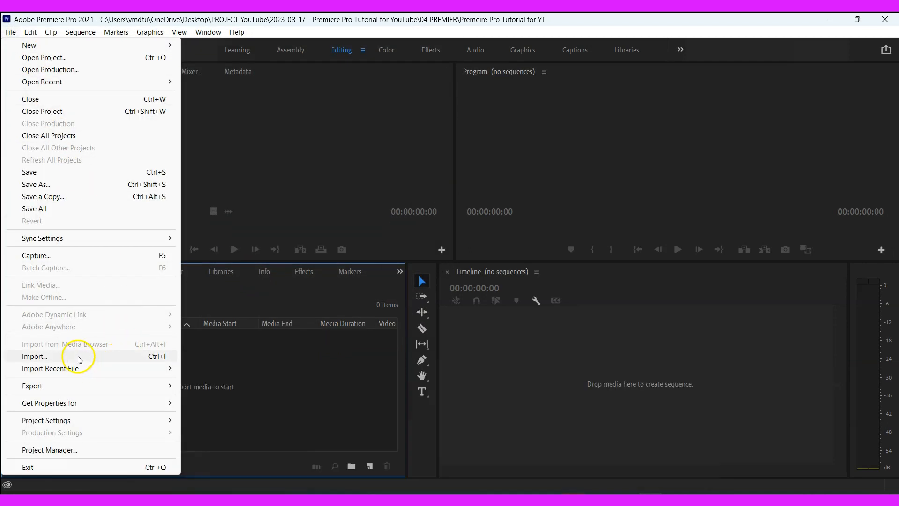
pyautogui.click(301, 357)
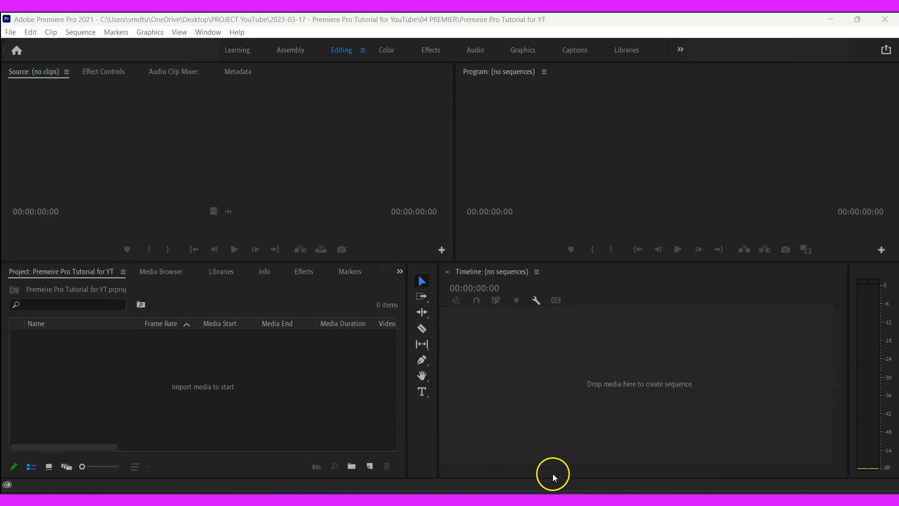
# - Switch to File Explorer and open the nested 01 FOOTAGE folder inside the 2023-03-17 Premiere Pro Tutorial for YouTube folder
pyautogui.click(553, 491)
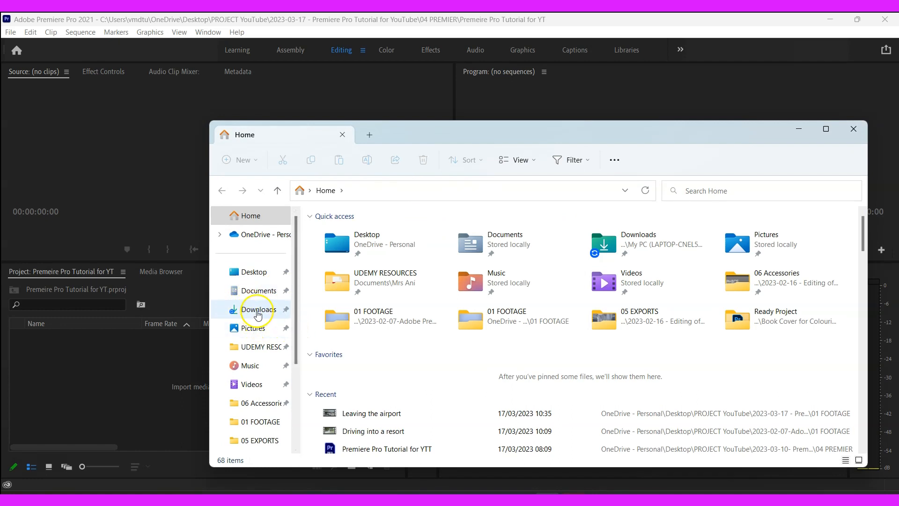
pyautogui.doubleClick(361, 443)
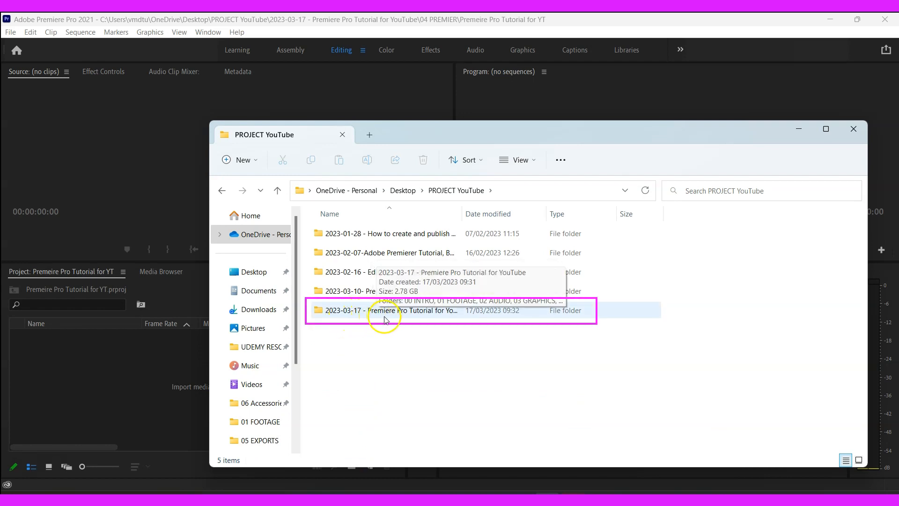
pyautogui.doubleClick(436, 312)
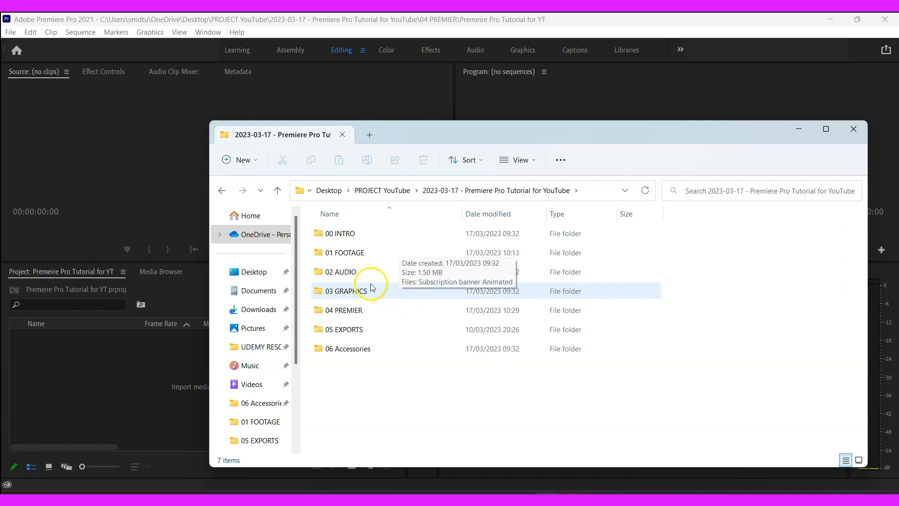
pyautogui.doubleClick(324, 234)
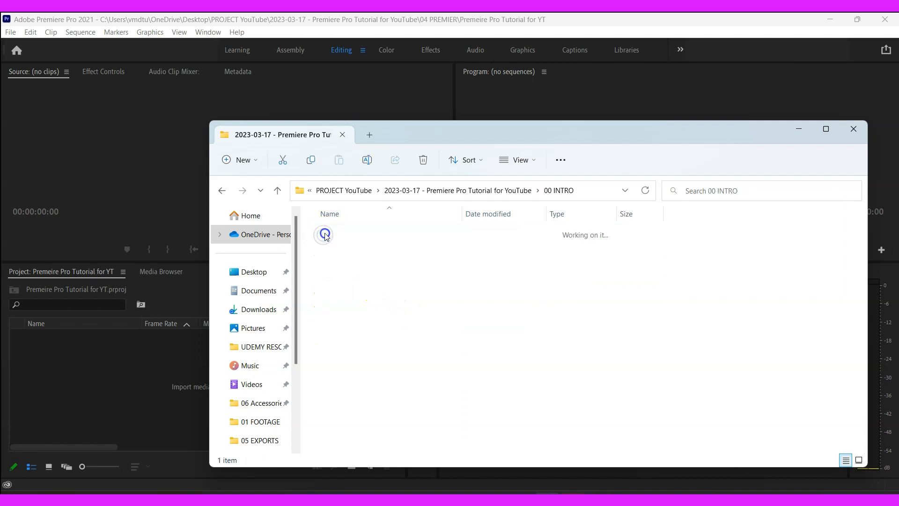
pyautogui.click(223, 190)
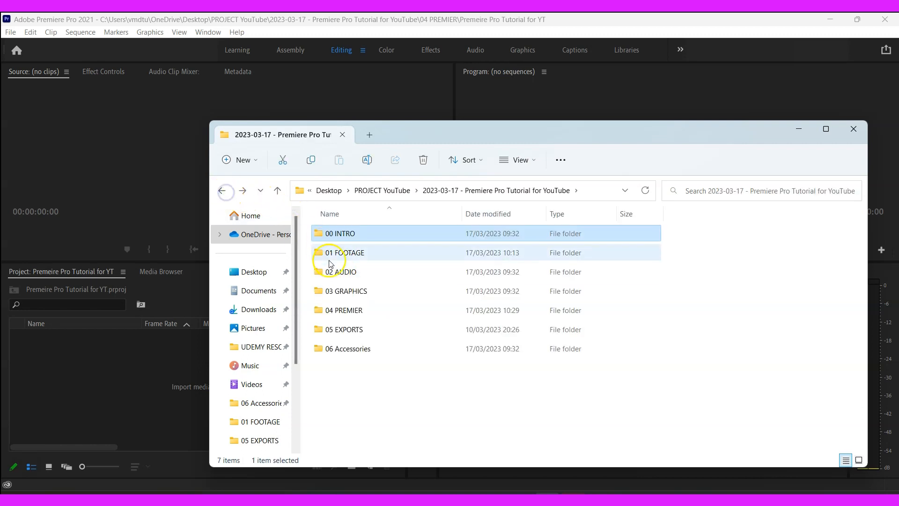
pyautogui.doubleClick(335, 255)
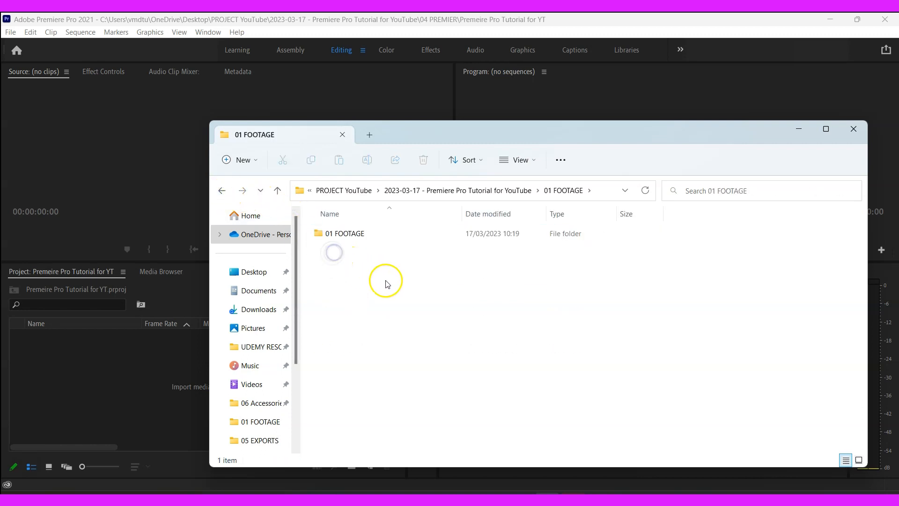
pyautogui.click(323, 234)
pyautogui.doubleClick(323, 234)
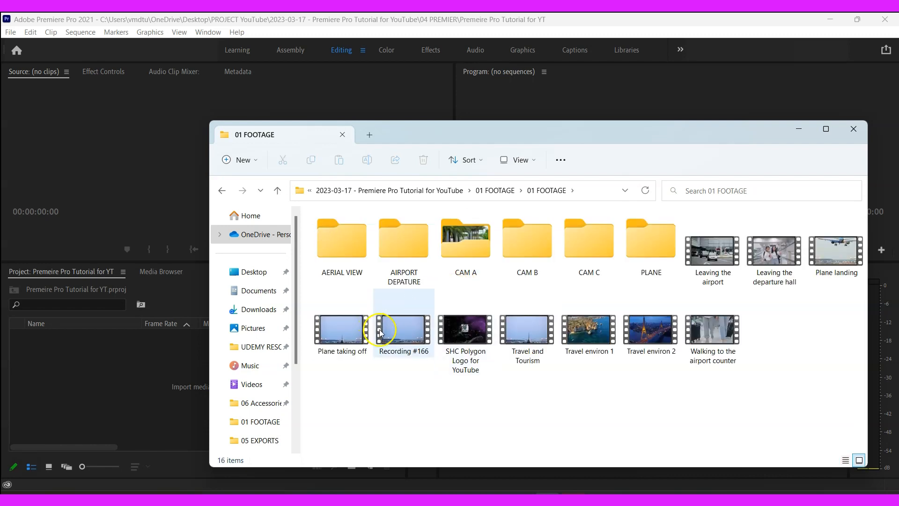
pyautogui.click(355, 369)
pyautogui.moveTo(341, 377); pyautogui.dragTo(390, 328)
pyautogui.moveTo(390, 327); pyautogui.dragTo(440, 228)
pyautogui.moveTo(488, 283); pyautogui.dragTo(594, 243)
pyautogui.click(444, 339)
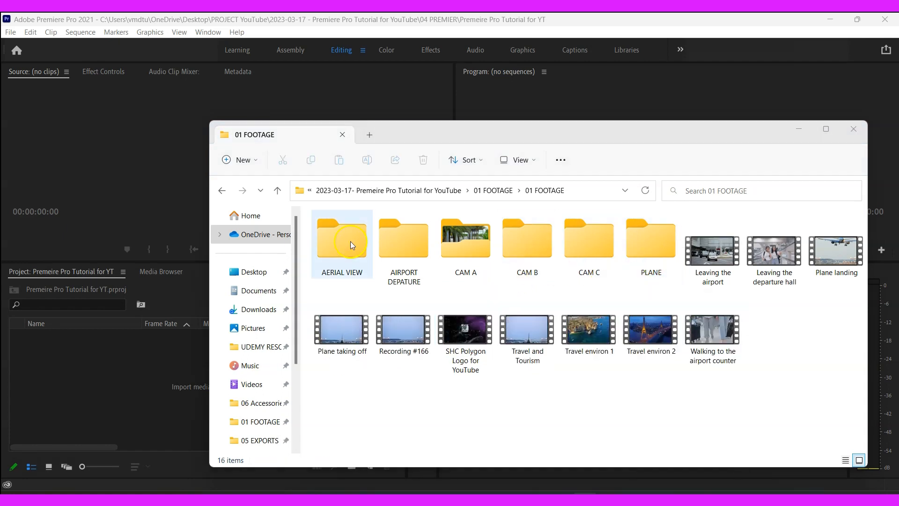
# - Delete the AERIAL VIEW, AIRPORT DEPATURE and PLANE folders from 01 FOOTAGE
pyautogui.click(338, 251)
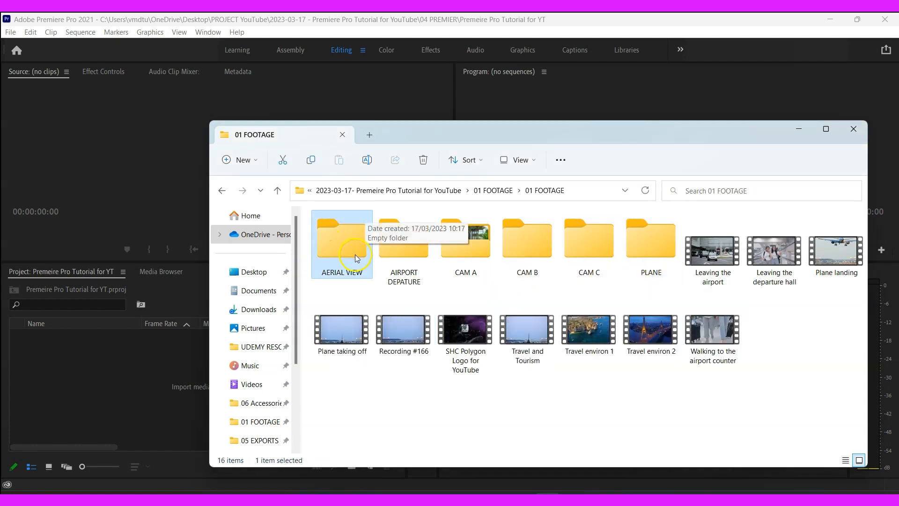
pyautogui.keyDown('ctrl'); pyautogui.click(405, 243); pyautogui.keyUp('ctrl')
pyautogui.click(423, 160)
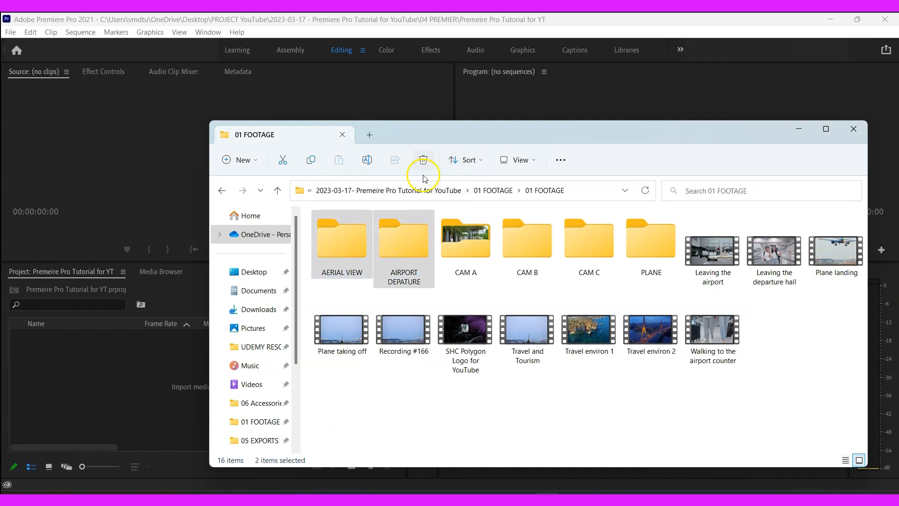
pyautogui.click(533, 239)
pyautogui.press('Delete')
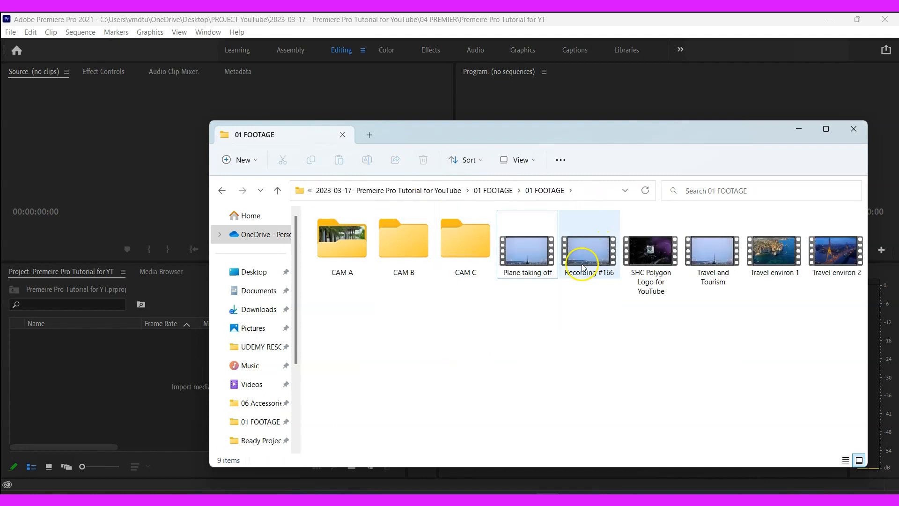
# - Move the Plane taking off clip into the CAM B folder and the Travel and Tourism clip into CAM C
pyautogui.moveTo(529, 253); pyautogui.dragTo(400, 253)
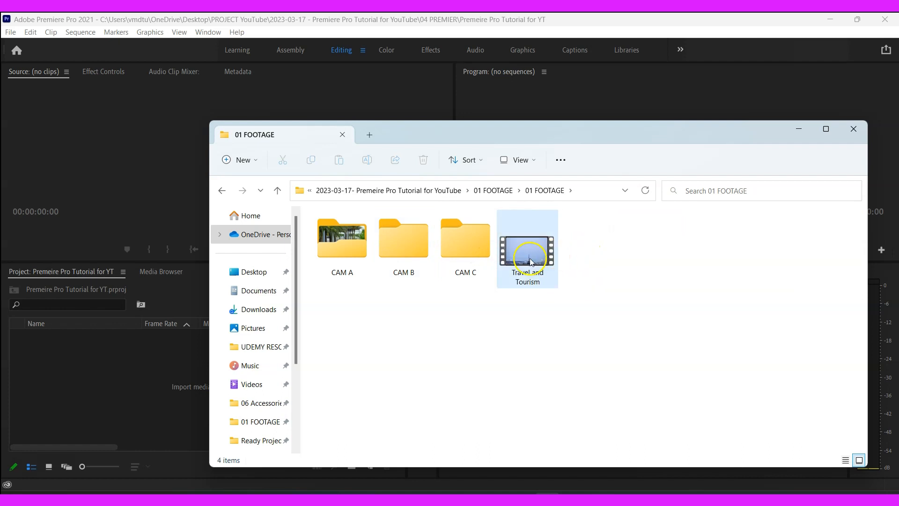
pyautogui.moveTo(529, 257); pyautogui.dragTo(471, 252)
# - Import the 01 FOOTAGE, 00 INTRO and 03 GRAPHICS folders from the tutorial's main folder into the Premiere Pro project
pyautogui.click(279, 191)
pyautogui.click(319, 252)
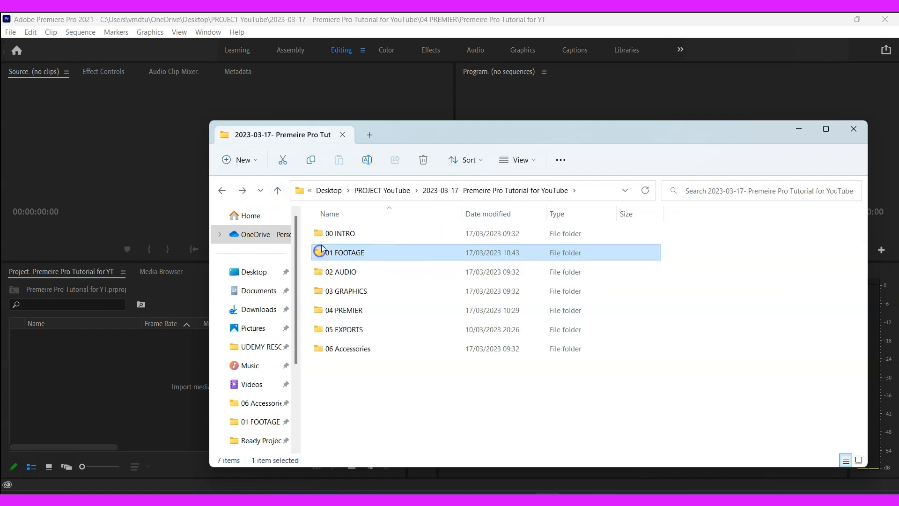
pyautogui.moveTo(324, 254); pyautogui.dragTo(107, 402)
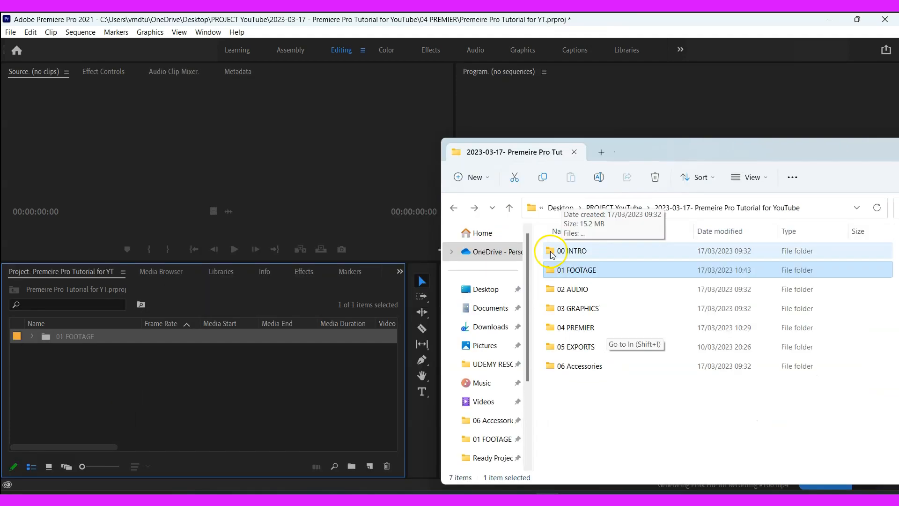
pyautogui.moveTo(562, 270); pyautogui.dragTo(205, 418)
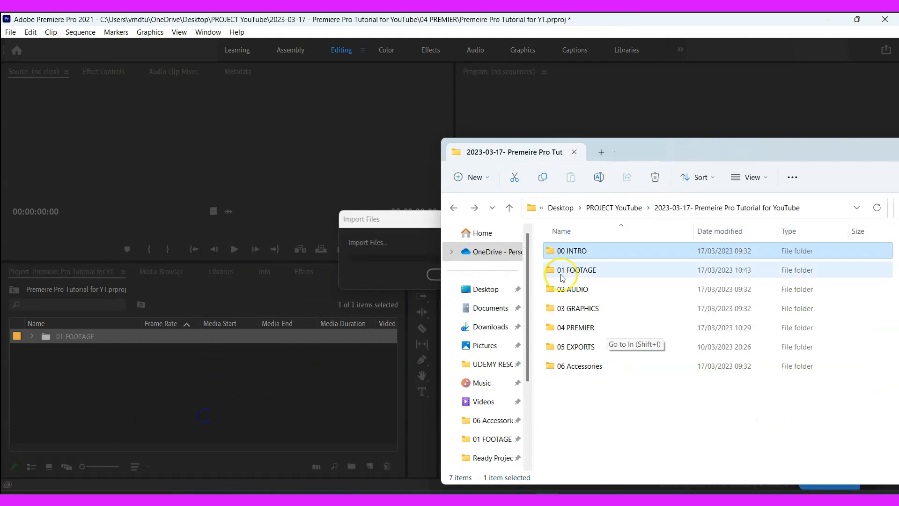
pyautogui.click(579, 308)
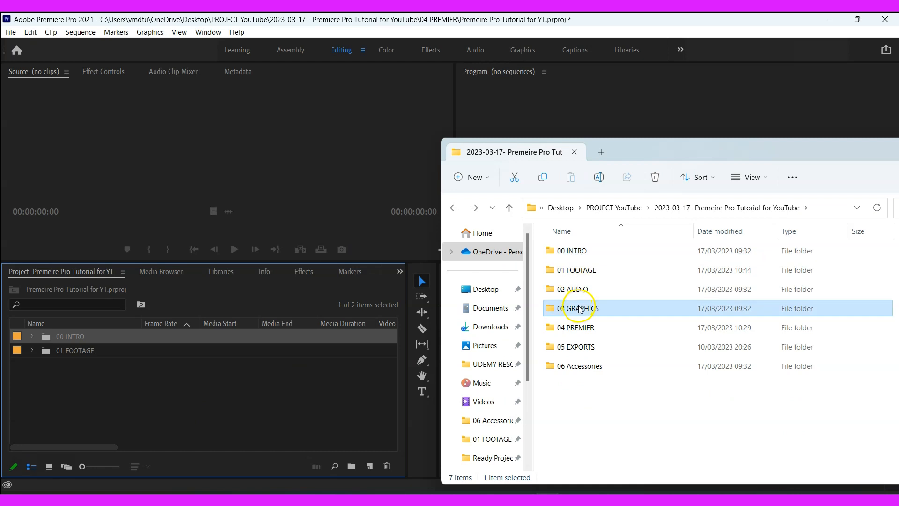
pyautogui.moveTo(579, 309); pyautogui.dragTo(36, 390)
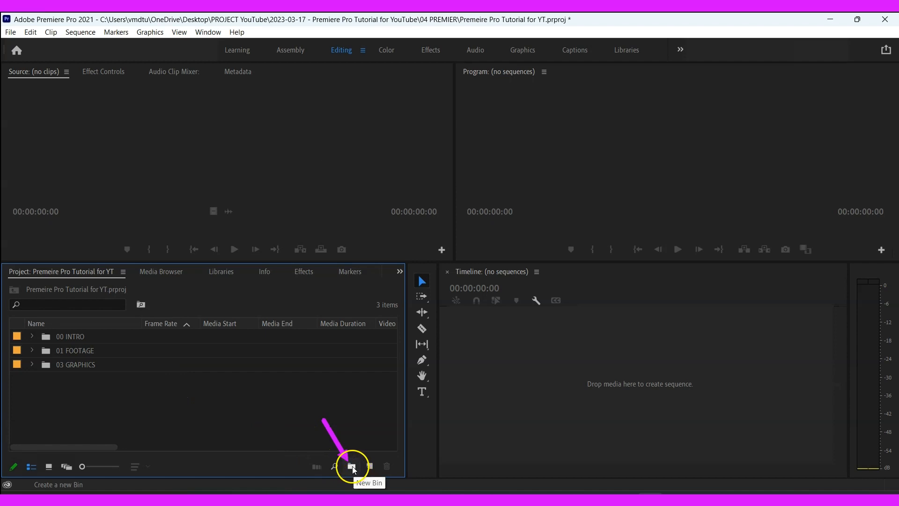
# - Create a new bin named AUDIO at the root of the project
pyautogui.click(352, 467)
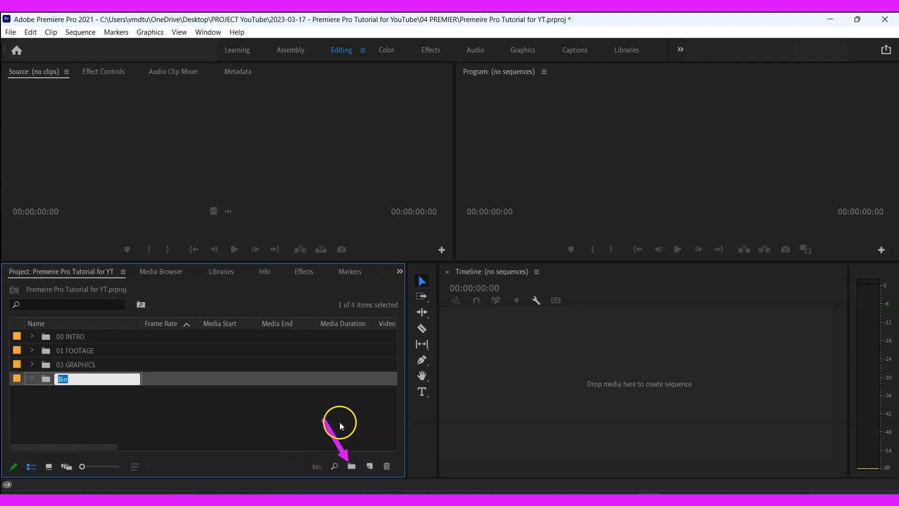
pyautogui.write('Audio')
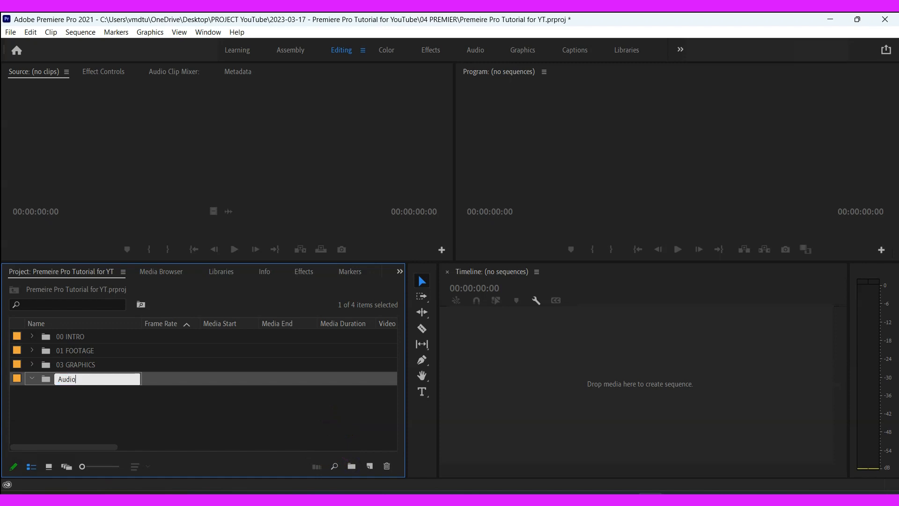
pyautogui.click(257, 401)
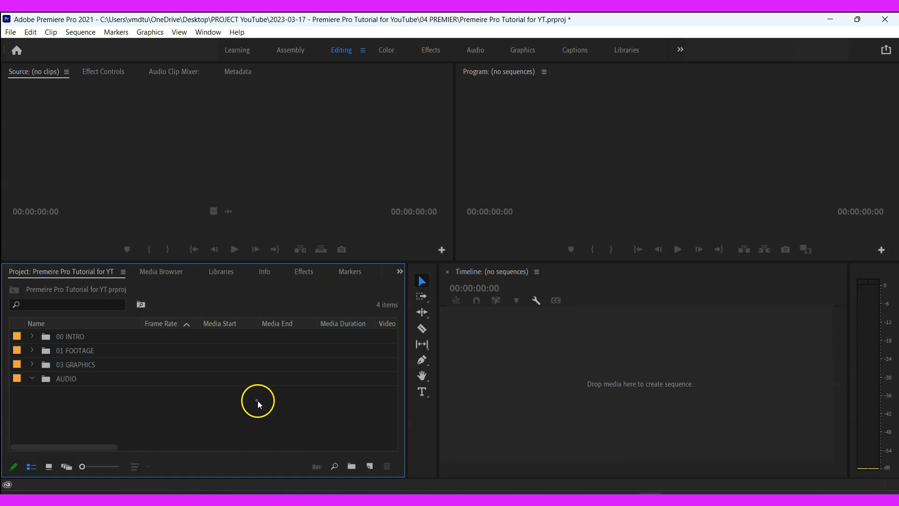
# - Create a bin named SFX inside the AUDIO bin
pyautogui.click(85, 378)
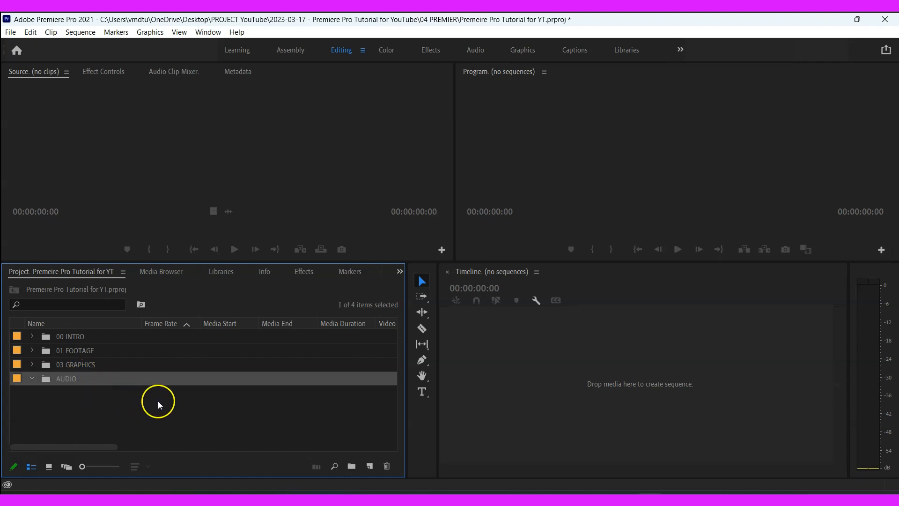
pyautogui.click(351, 466)
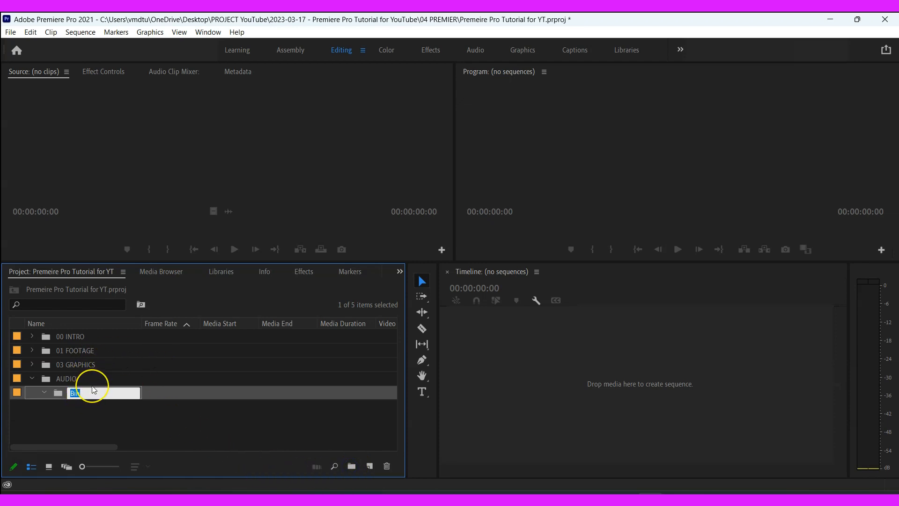
pyautogui.write('sfx')
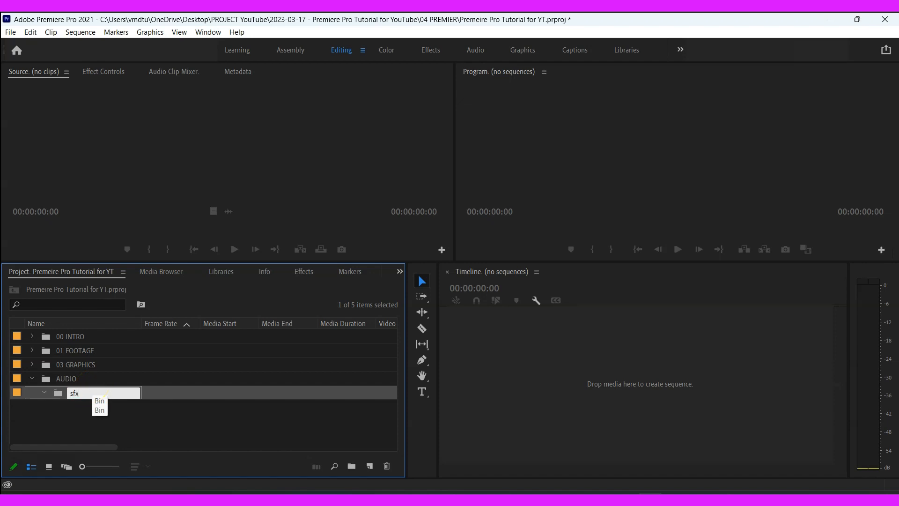
pyautogui.click(253, 414)
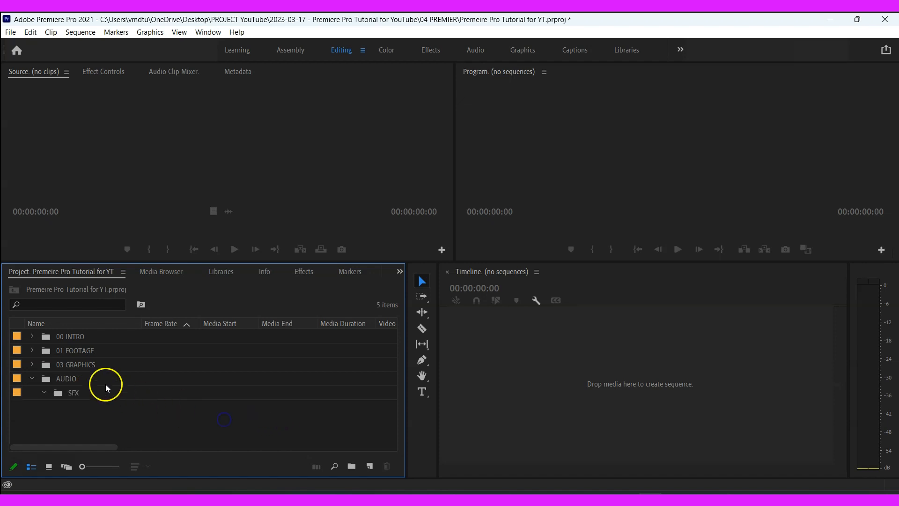
# - Create a bin named MUSIC and one further bin inside the AUDIO bin
pyautogui.click(79, 377)
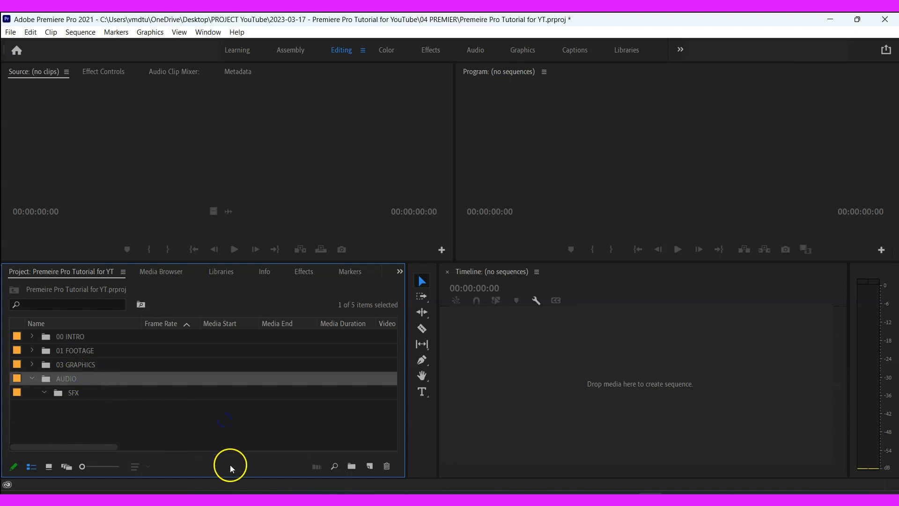
pyautogui.click(351, 465)
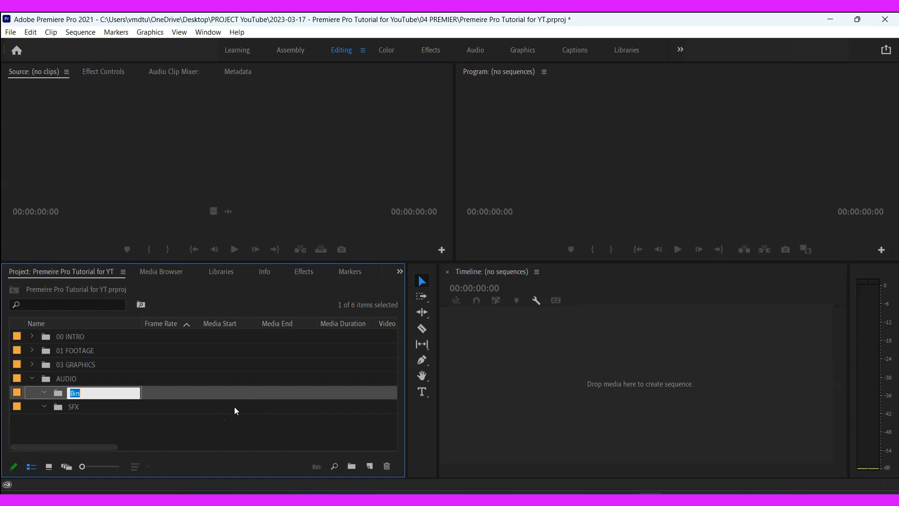
pyautogui.write('m')
pyautogui.press('BackSpace')
pyautogui.write('MUSIC')
pyautogui.click(277, 423)
pyautogui.click(80, 379)
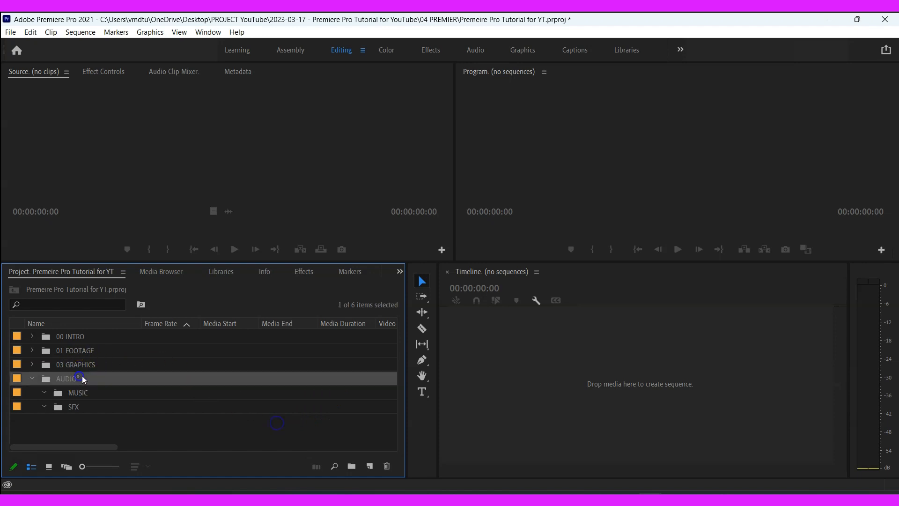
pyautogui.click(352, 465)
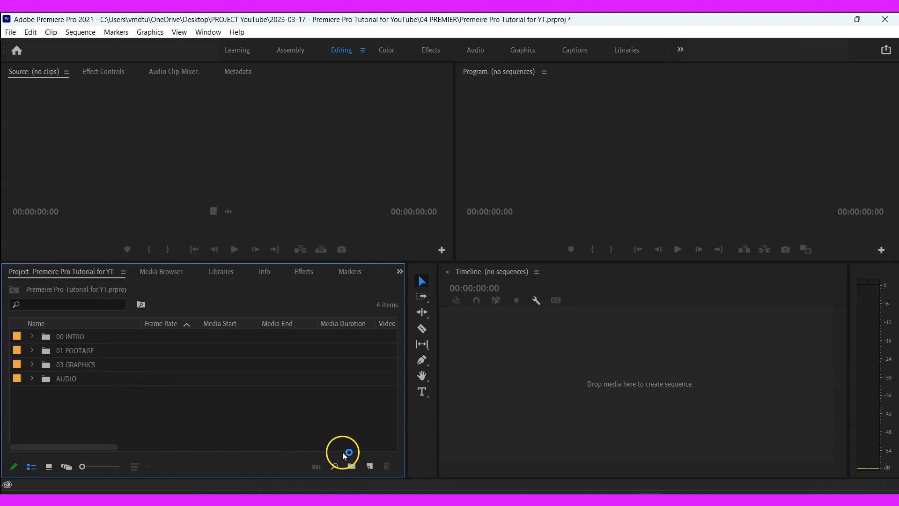
# - Create a bin named SEQUENCE at the root of the project and delete the AUDIO bin
pyautogui.click(351, 466)
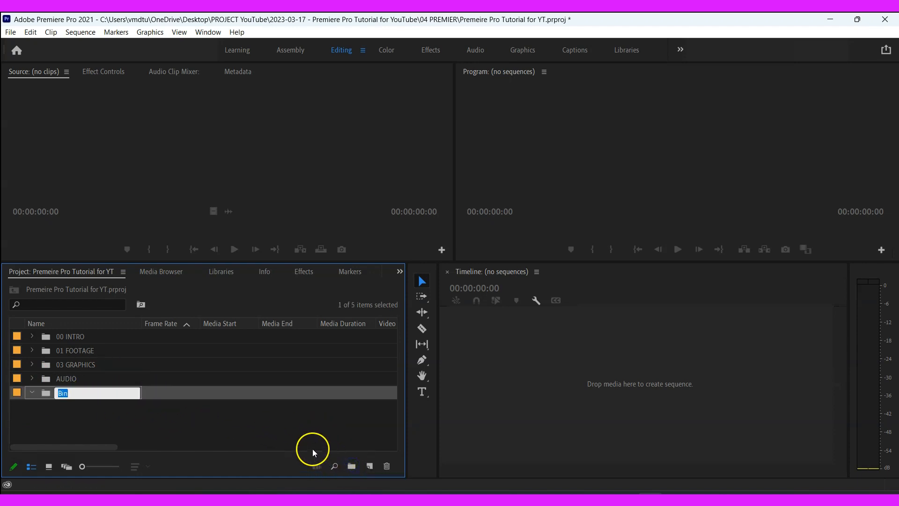
pyautogui.write('SEQUENCE')
pyautogui.click(201, 423)
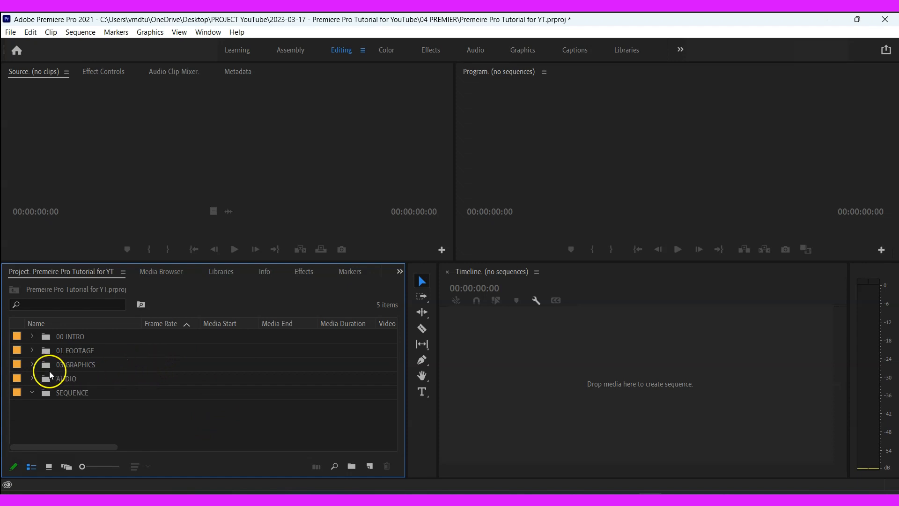
pyautogui.click(22, 381)
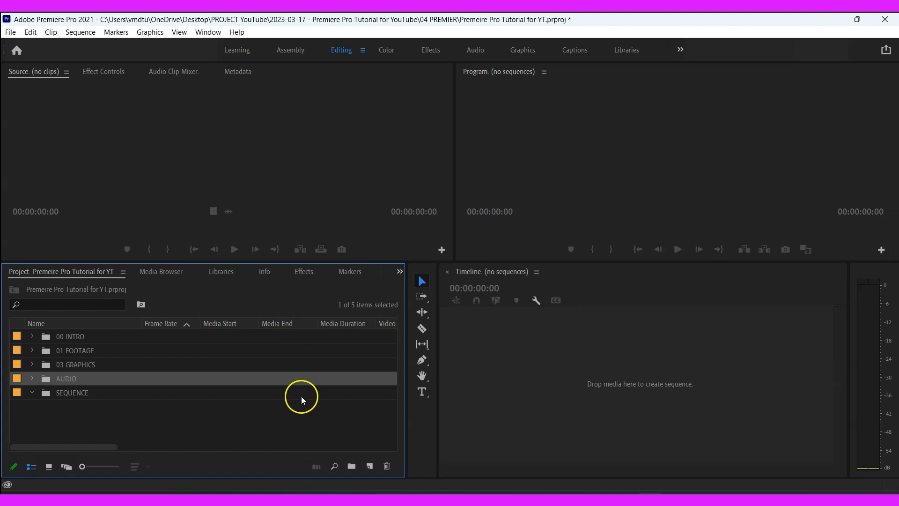
pyautogui.click(387, 466)
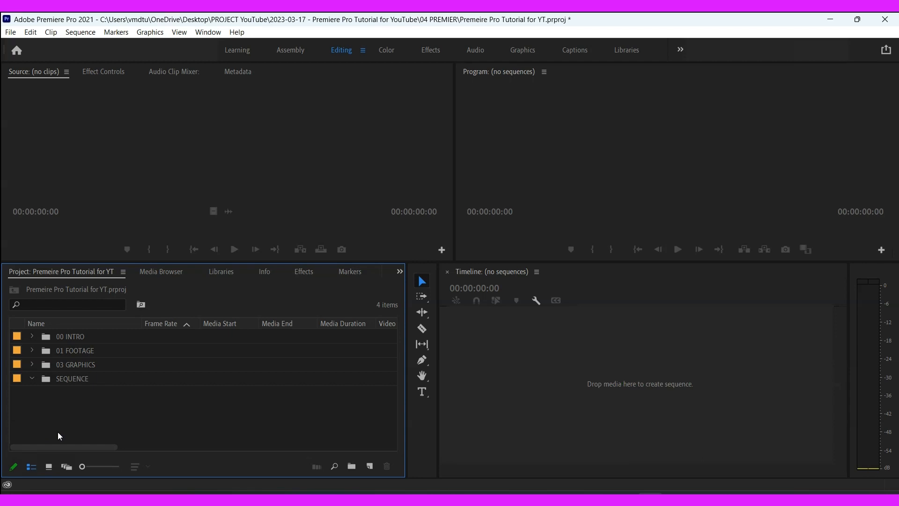
# - Expand the 00 INTRO and 01 FOOTAGE bins and the CAM A bin within the footage to list their clips
pyautogui.click(32, 337)
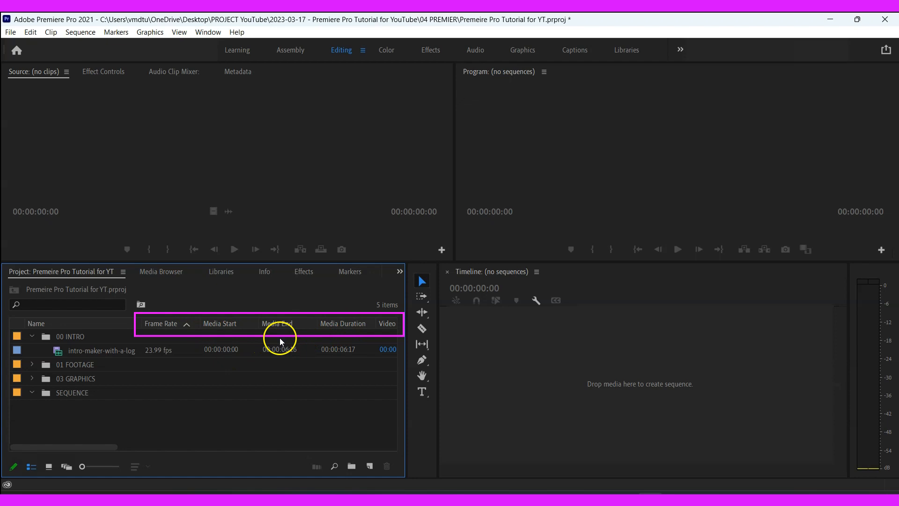
pyautogui.click(32, 365)
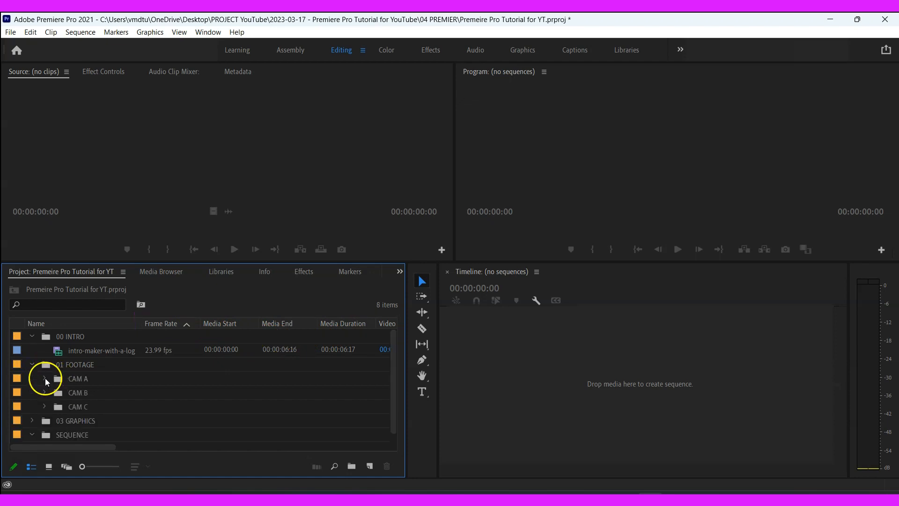
pyautogui.click(45, 378)
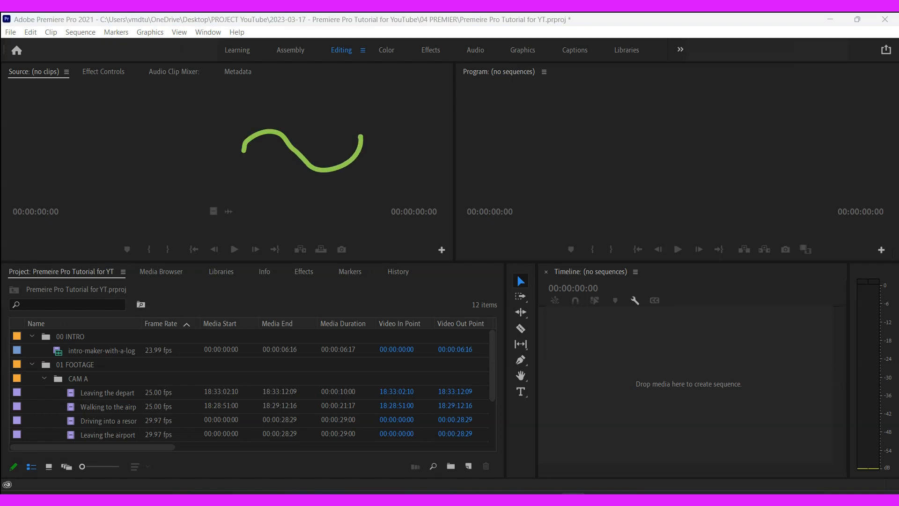
# - Reorder the project list columns so that Video Info follows Name and Media Duration follows Frame Rate
pyautogui.doubleClick(61, 272)
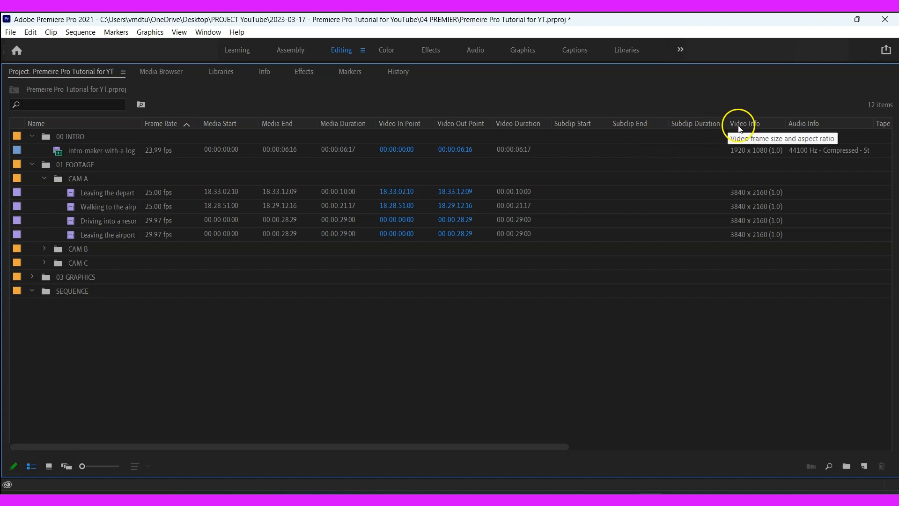
pyautogui.moveTo(745, 123)
pyautogui.mouseDown()
pyautogui.moveTo(601, 101)
pyautogui.moveTo(431, 98)
pyautogui.moveTo(151, 110)
pyautogui.mouseUp()
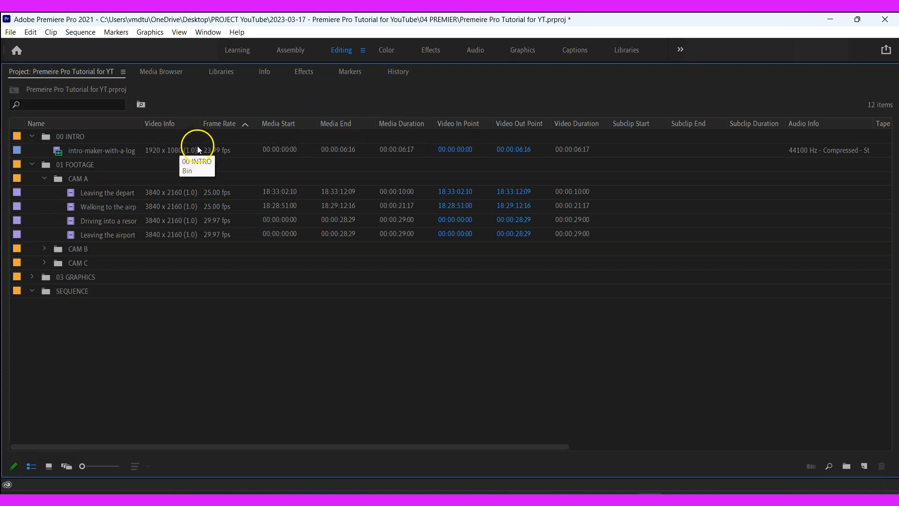
pyautogui.moveTo(402, 125); pyautogui.dragTo(275, 109)
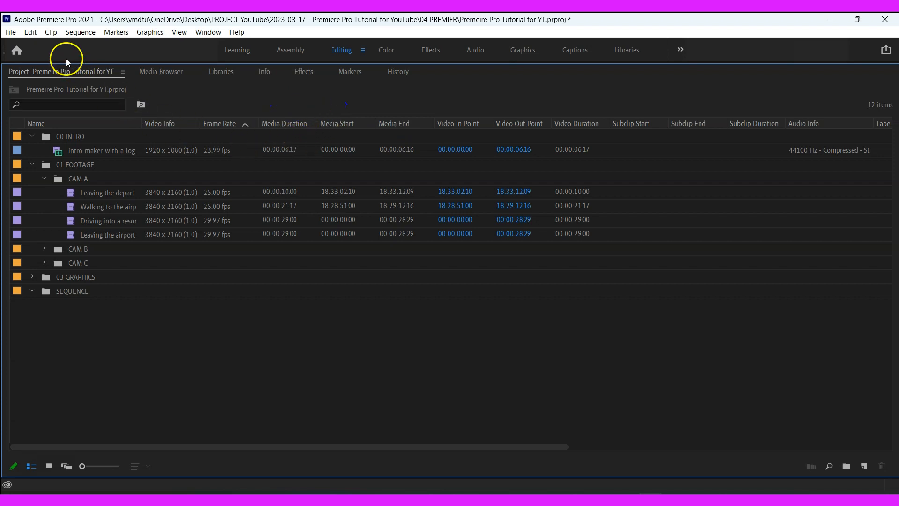
pyautogui.doubleClick(55, 72)
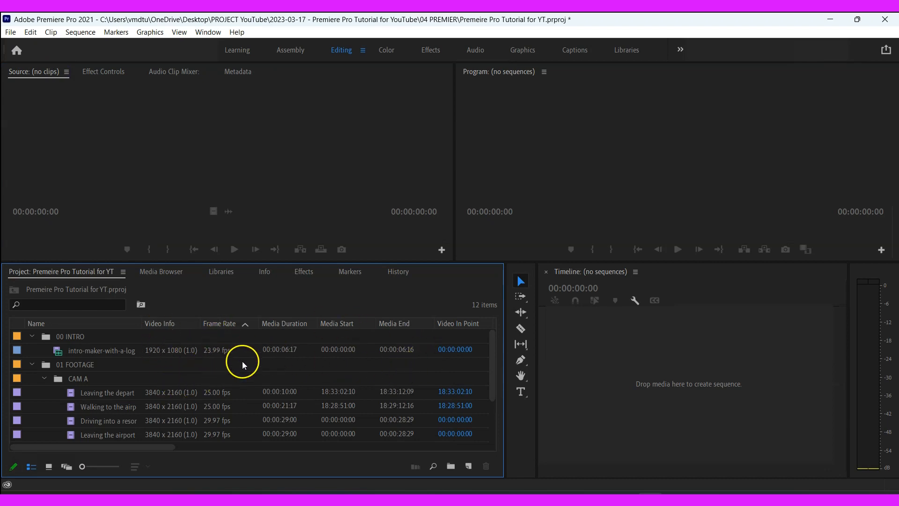
# - Browse the CAM C bin inside 01 FOOTAGE as icons, trying out the thumbnail size and an enlarged project view
pyautogui.click(49, 470)
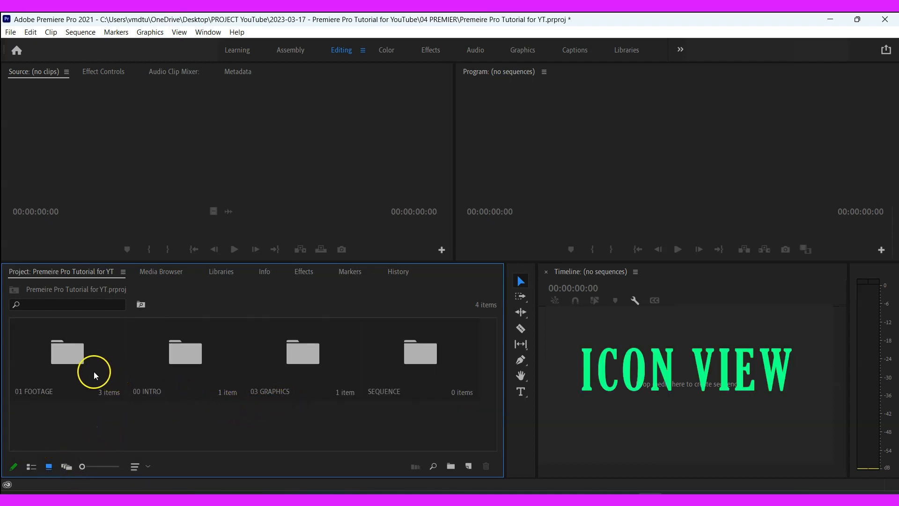
pyautogui.doubleClick(70, 359)
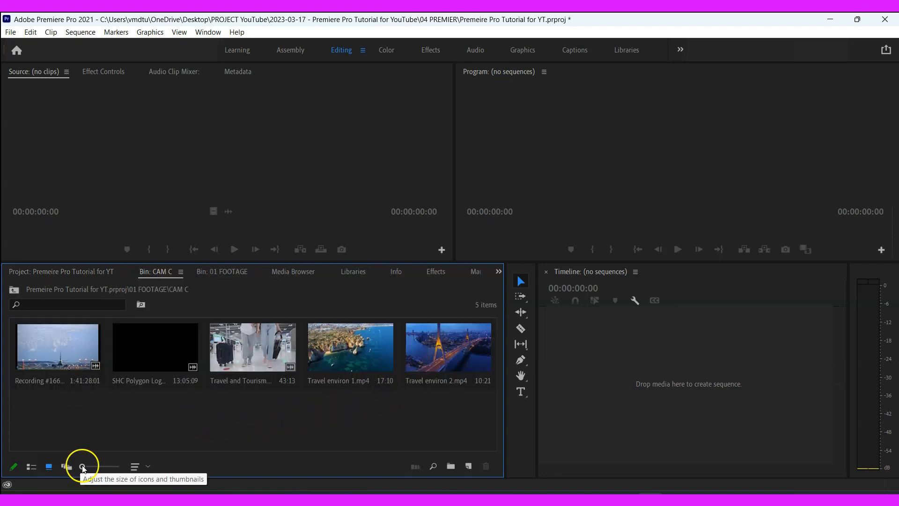
pyautogui.moveTo(83, 467); pyautogui.dragTo(104, 470)
pyautogui.moveTo(97, 468); pyautogui.dragTo(79, 467)
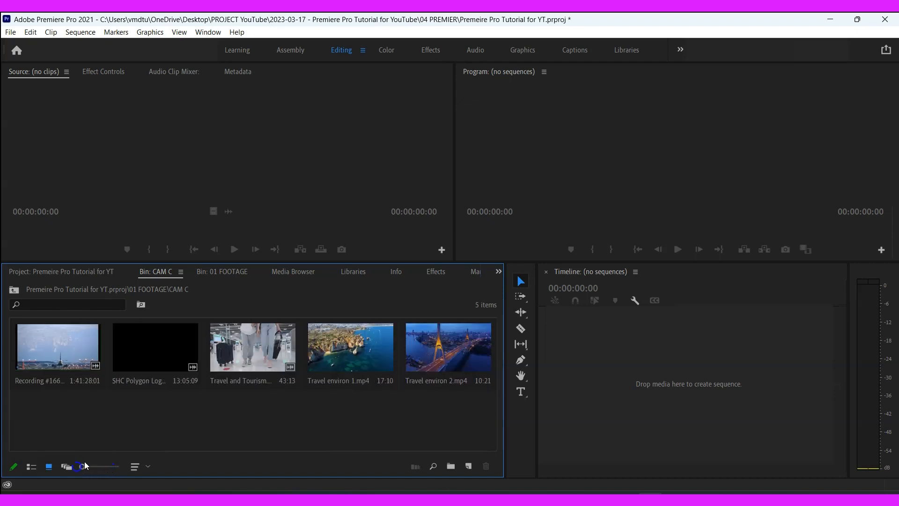
pyautogui.press('`')
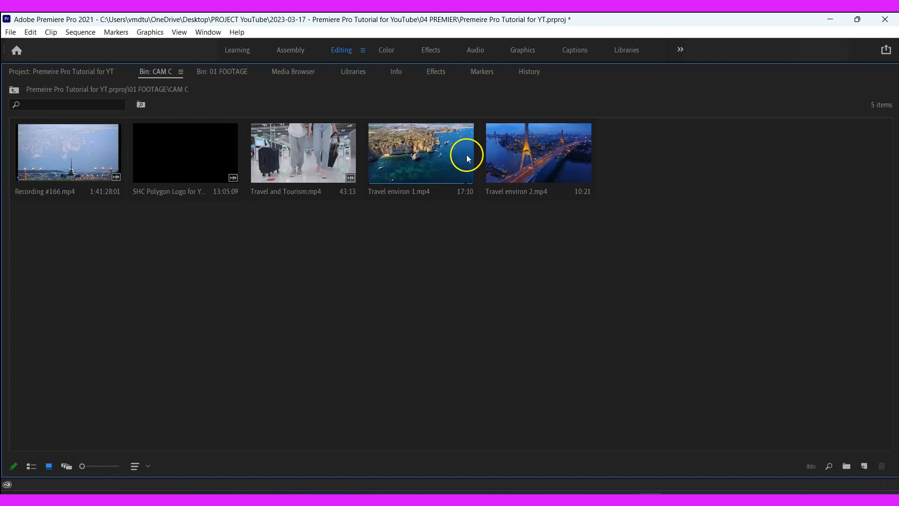
pyautogui.hotkey('shift', '1')
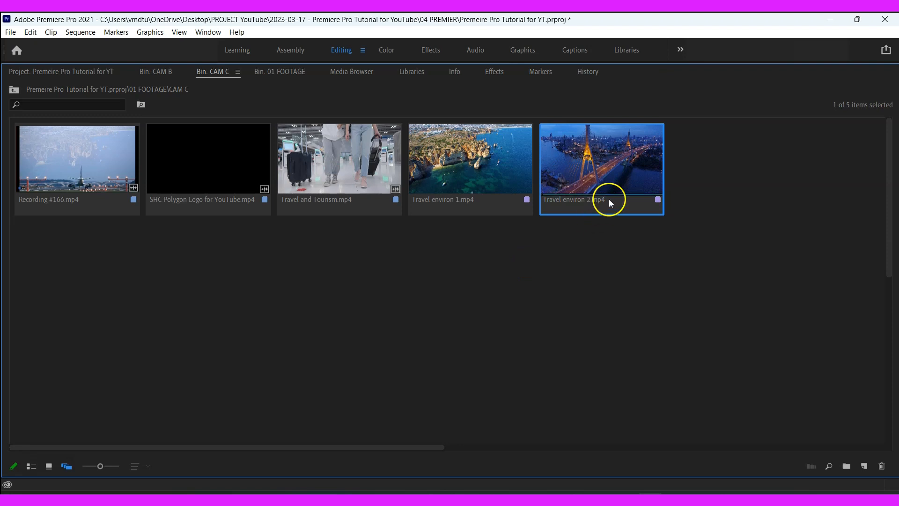
# - Spread the CAM C clips freely, placing the two Travel environ clips together and the other three in a separate group
pyautogui.moveTo(616, 186); pyautogui.dragTo(740, 227)
pyautogui.moveTo(523, 167); pyautogui.dragTo(748, 271)
pyautogui.moveTo(316, 173); pyautogui.dragTo(452, 191)
pyautogui.moveTo(232, 178); pyautogui.dragTo(473, 245)
pyautogui.moveTo(117, 175); pyautogui.dragTo(424, 305)
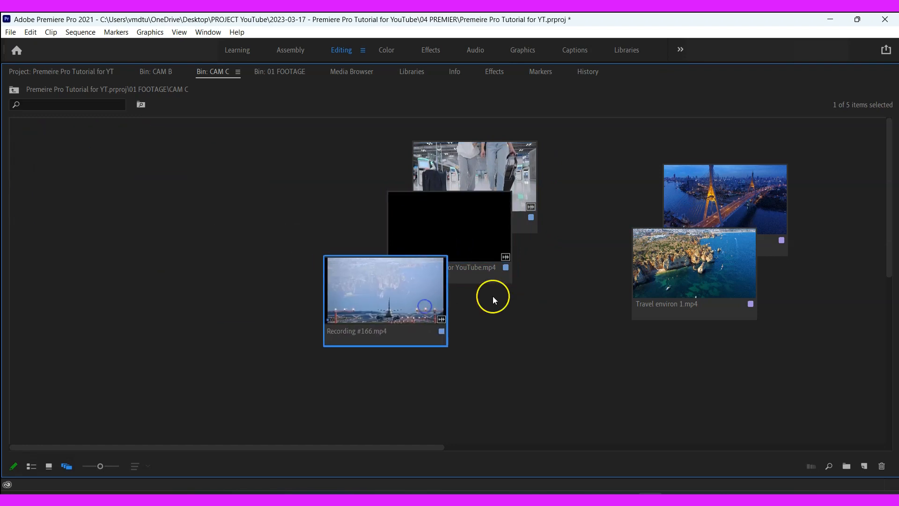
# - Set the clip size of Travel environ 1.mp4 to Large in the CAM C bin
pyautogui.rightClick(743, 290)
pyautogui.moveTo(749, 492)
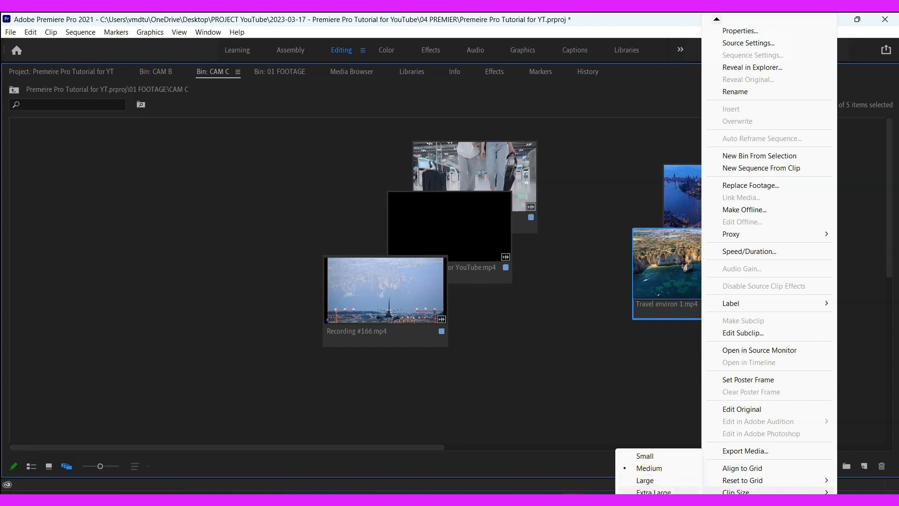
pyautogui.click(646, 480)
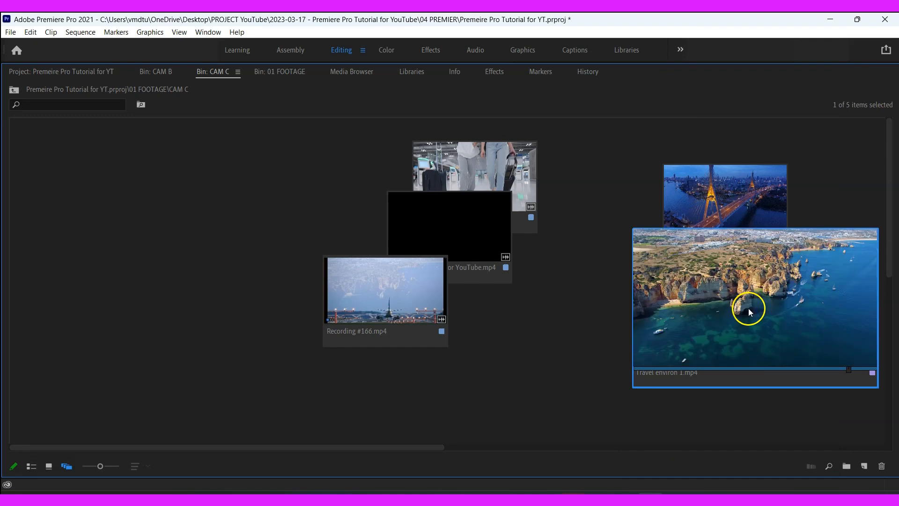
# - Rearrange the CAM C clips, grouping Travel environ 1 and 2 with Recording #166 and the SHC logo, with Travel and Tourism apart
pyautogui.moveTo(766, 302); pyautogui.dragTo(177, 227)
pyautogui.moveTo(681, 237); pyautogui.dragTo(35, 346)
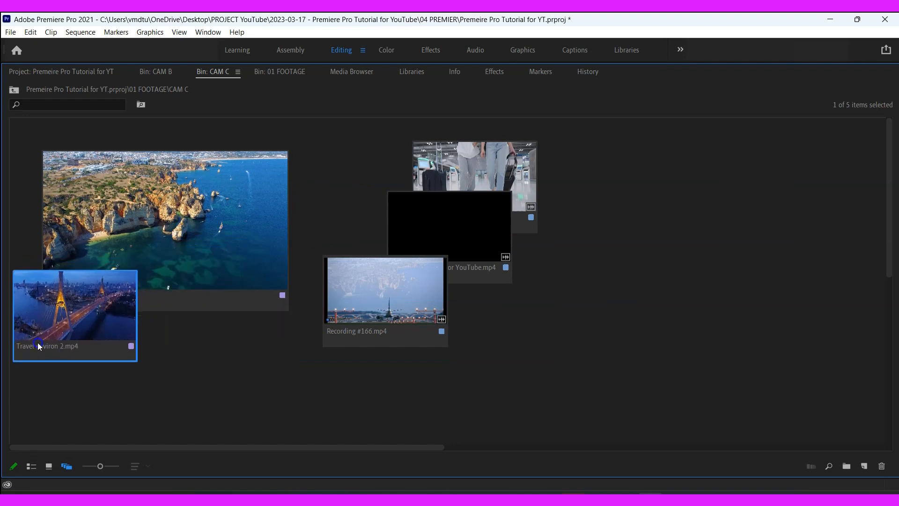
pyautogui.moveTo(349, 334); pyautogui.dragTo(258, 339)
pyautogui.moveTo(431, 257); pyautogui.dragTo(336, 380)
pyautogui.moveTo(511, 200); pyautogui.dragTo(738, 200)
pyautogui.click(417, 337)
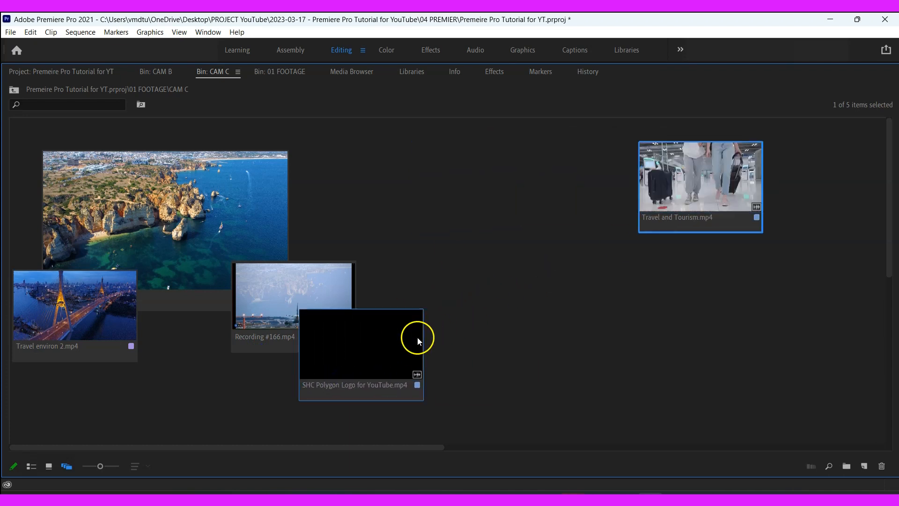
pyautogui.moveTo(439, 327); pyautogui.dragTo(686, 234)
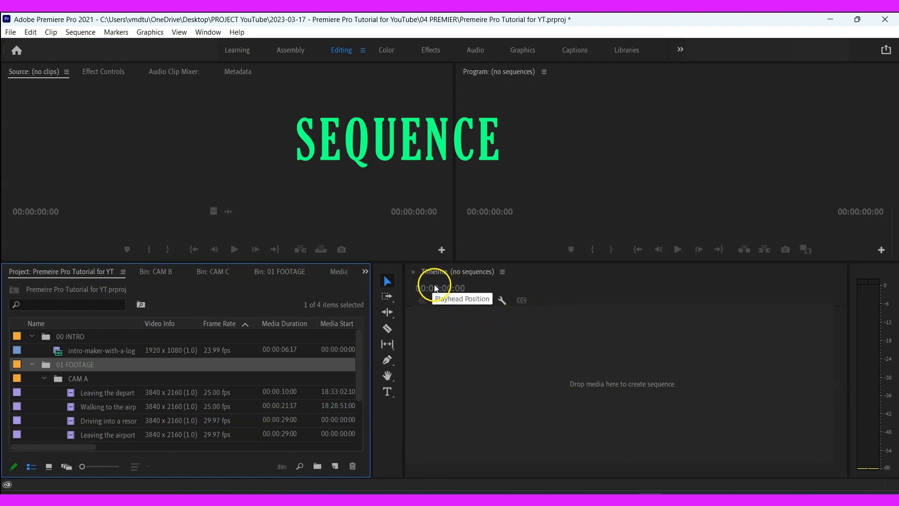
pyautogui.hotkey('alt', 'Tab')
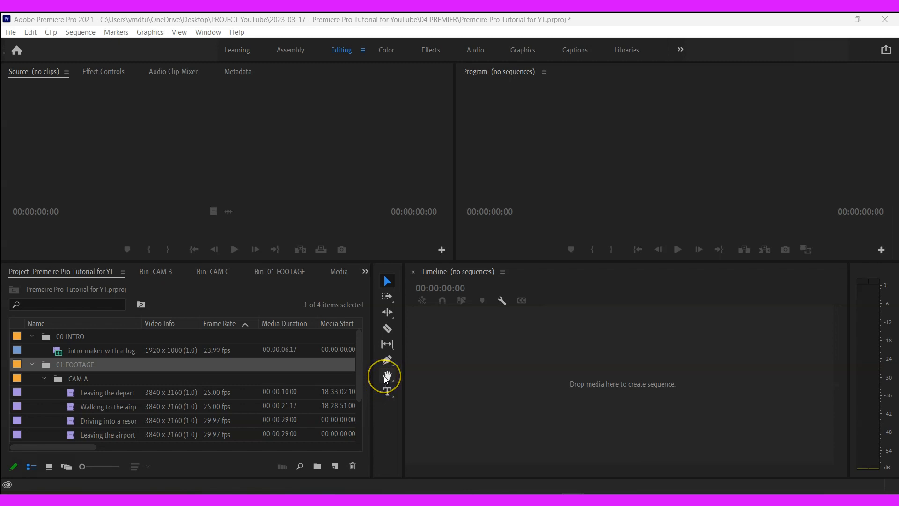
pyautogui.click(387, 376)
pyautogui.click(436, 338)
pyautogui.moveTo(431, 323)
pyautogui.mouseDown()
pyautogui.moveTo(428, 365)
pyautogui.moveTo(443, 340)
pyautogui.moveTo(444, 362)
pyautogui.moveTo(442, 339)
pyautogui.moveTo(453, 338)
pyautogui.moveTo(455, 362)
pyautogui.mouseUp()
pyautogui.moveTo(455, 328)
pyautogui.mouseDown()
pyautogui.moveTo(487, 346)
pyautogui.moveTo(457, 361)
pyautogui.mouseUp()
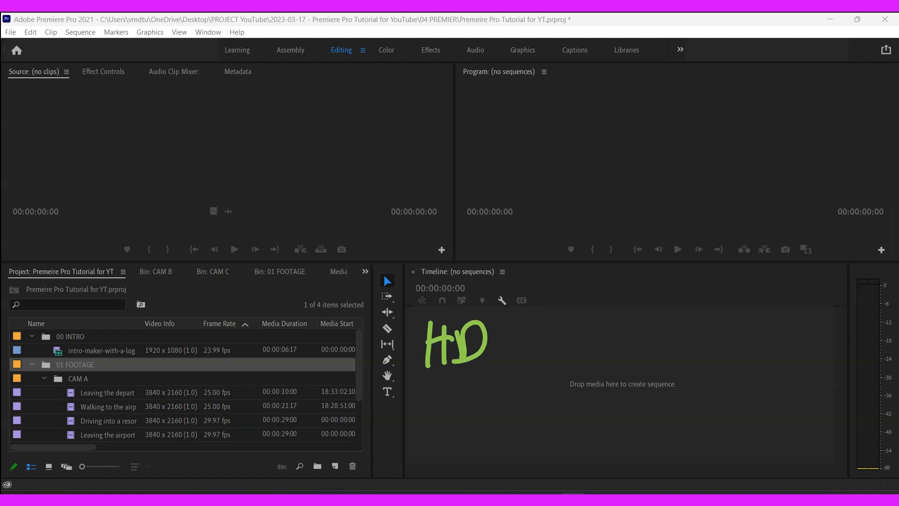
pyautogui.moveTo(435, 398)
pyautogui.mouseDown()
pyautogui.moveTo(424, 415)
pyautogui.moveTo(466, 421)
pyautogui.moveTo(446, 440)
pyautogui.mouseUp()
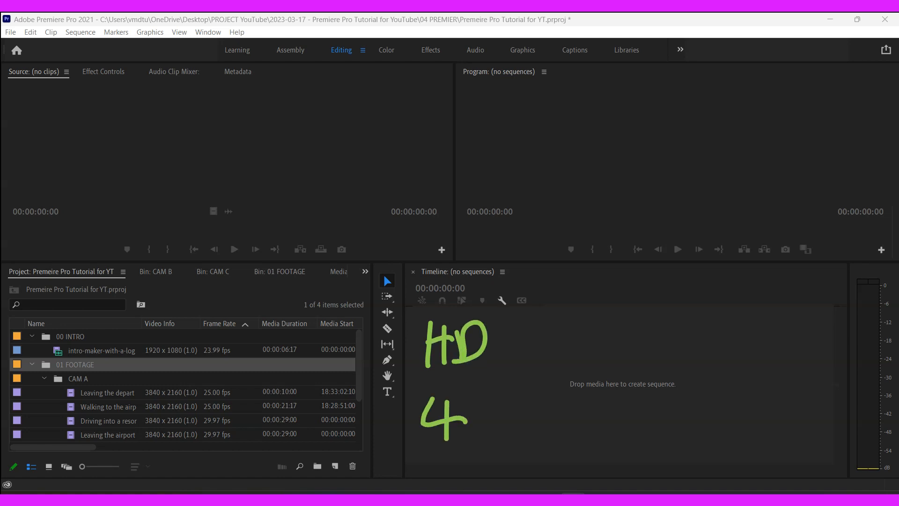
pyautogui.moveTo(472, 395)
pyautogui.mouseDown()
pyautogui.moveTo(473, 435)
pyautogui.moveTo(475, 416)
pyautogui.moveTo(501, 424)
pyautogui.mouseUp()
pyautogui.moveTo(507, 335); pyautogui.dragTo(528, 334)
pyautogui.moveTo(507, 348); pyautogui.dragTo(529, 345)
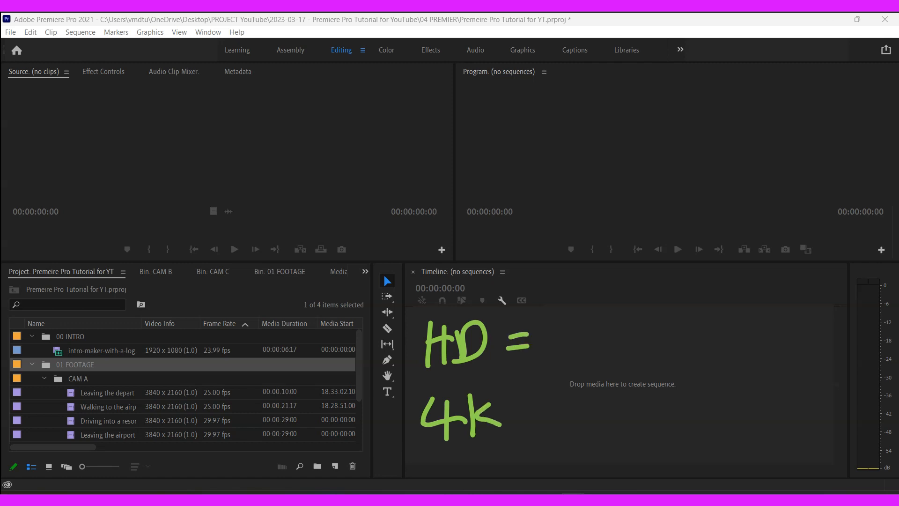
pyautogui.moveTo(553, 319); pyautogui.dragTo(555, 353)
pyautogui.moveTo(589, 322); pyautogui.dragTo(583, 354)
pyautogui.moveTo(600, 326)
pyautogui.mouseDown()
pyautogui.moveTo(609, 317)
pyautogui.moveTo(628, 342)
pyautogui.moveTo(640, 328)
pyautogui.moveTo(673, 354)
pyautogui.mouseUp()
pyautogui.moveTo(665, 332); pyautogui.dragTo(716, 355)
pyautogui.moveTo(739, 324); pyautogui.dragTo(757, 345)
pyautogui.moveTo(798, 324); pyautogui.dragTo(796, 325)
pyautogui.moveTo(717, 370)
pyautogui.mouseDown()
pyautogui.moveTo(718, 392)
pyautogui.moveTo(755, 389)
pyautogui.mouseUp()
pyautogui.moveTo(764, 370)
pyautogui.mouseDown()
pyautogui.moveTo(781, 384)
pyautogui.moveTo(809, 378)
pyautogui.mouseUp()
pyautogui.moveTo(818, 358)
pyautogui.mouseDown()
pyautogui.moveTo(820, 379)
pyautogui.moveTo(838, 360)
pyautogui.mouseUp()
pyautogui.click(742, 356)
pyautogui.moveTo(516, 427)
pyautogui.mouseDown()
pyautogui.moveTo(544, 428)
pyautogui.moveTo(574, 447)
pyautogui.mouseUp()
pyautogui.click(525, 444)
pyautogui.moveTo(617, 421); pyautogui.dragTo(676, 433)
pyautogui.moveTo(664, 417); pyautogui.dragTo(663, 447)
pyautogui.moveTo(692, 421)
pyautogui.mouseDown()
pyautogui.moveTo(711, 443)
pyautogui.moveTo(742, 444)
pyautogui.mouseUp()
pyautogui.moveTo(749, 422)
pyautogui.mouseDown()
pyautogui.moveTo(759, 416)
pyautogui.moveTo(778, 437)
pyautogui.mouseUp()
pyautogui.moveTo(802, 405)
pyautogui.mouseDown()
pyautogui.moveTo(797, 432)
pyautogui.moveTo(817, 421)
pyautogui.mouseUp()
pyautogui.moveTo(768, 445); pyautogui.dragTo(754, 472)
pyautogui.moveTo(766, 449)
pyautogui.mouseDown()
pyautogui.moveTo(789, 462)
pyautogui.moveTo(845, 443)
pyautogui.moveTo(845, 462)
pyautogui.mouseUp()
pyautogui.moveTo(860, 450); pyautogui.dragTo(852, 460)
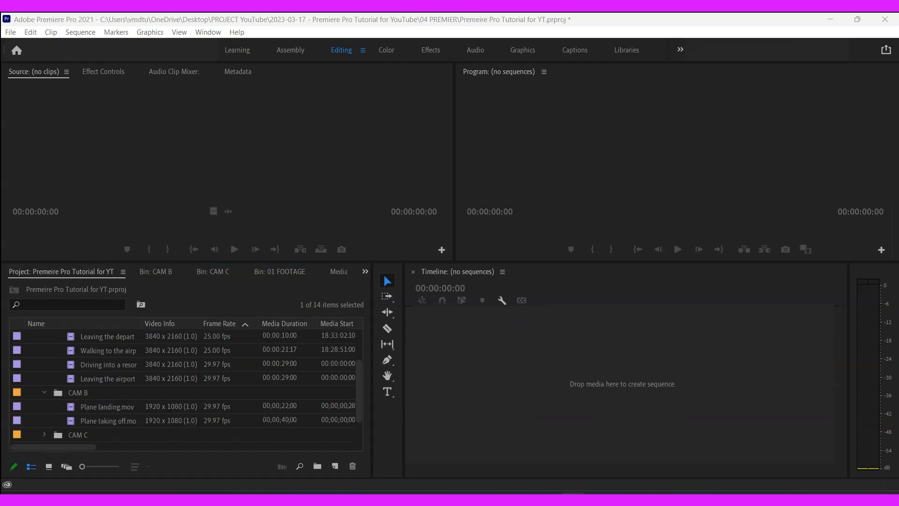
pyautogui.moveTo(153, 392)
pyautogui.mouseDown()
pyautogui.moveTo(142, 426)
pyautogui.moveTo(164, 433)
pyautogui.moveTo(141, 397)
pyautogui.mouseUp()
pyautogui.moveTo(153, 326)
pyautogui.mouseDown()
pyautogui.moveTo(136, 342)
pyautogui.moveTo(152, 385)
pyautogui.moveTo(203, 380)
pyautogui.moveTo(161, 332)
pyautogui.mouseUp()
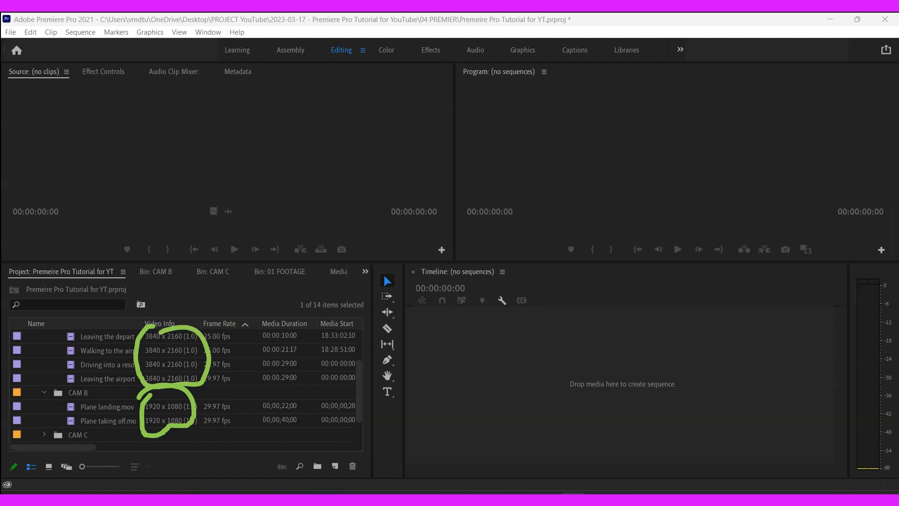
pyautogui.press('Escape')
pyautogui.moveTo(550, 317); pyautogui.dragTo(541, 465)
pyautogui.moveTo(552, 317)
pyautogui.mouseDown()
pyautogui.moveTo(634, 470)
pyautogui.moveTo(538, 470)
pyautogui.mouseUp()
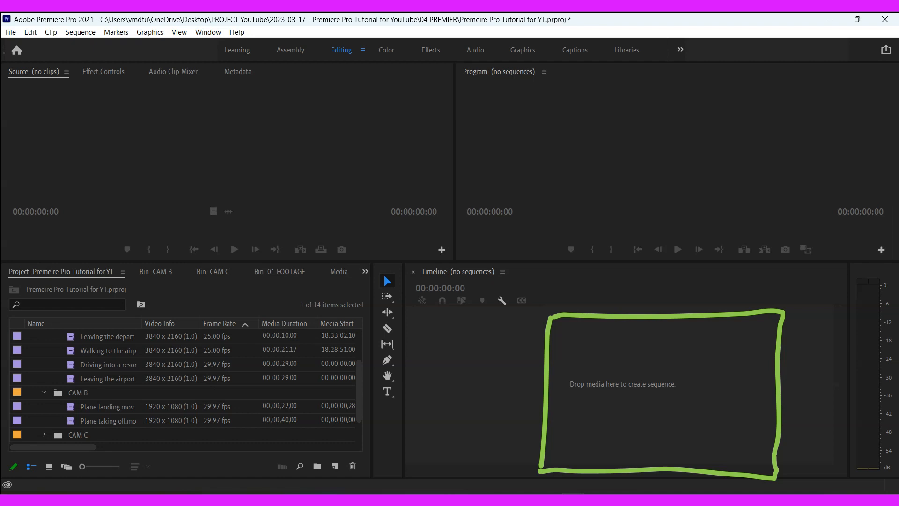
pyautogui.moveTo(585, 433)
pyautogui.mouseDown()
pyautogui.moveTo(583, 346)
pyautogui.moveTo(723, 352)
pyautogui.moveTo(712, 433)
pyautogui.moveTo(589, 432)
pyautogui.mouseUp()
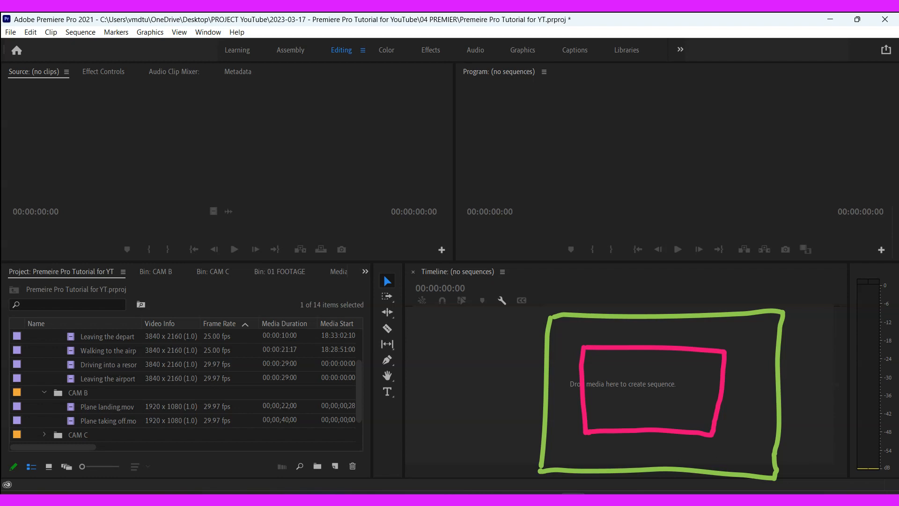
pyautogui.moveTo(579, 86)
pyautogui.mouseDown()
pyautogui.moveTo(585, 199)
pyautogui.moveTo(619, 93)
pyautogui.moveTo(756, 95)
pyautogui.moveTo(758, 221)
pyautogui.moveTo(572, 212)
pyautogui.mouseUp()
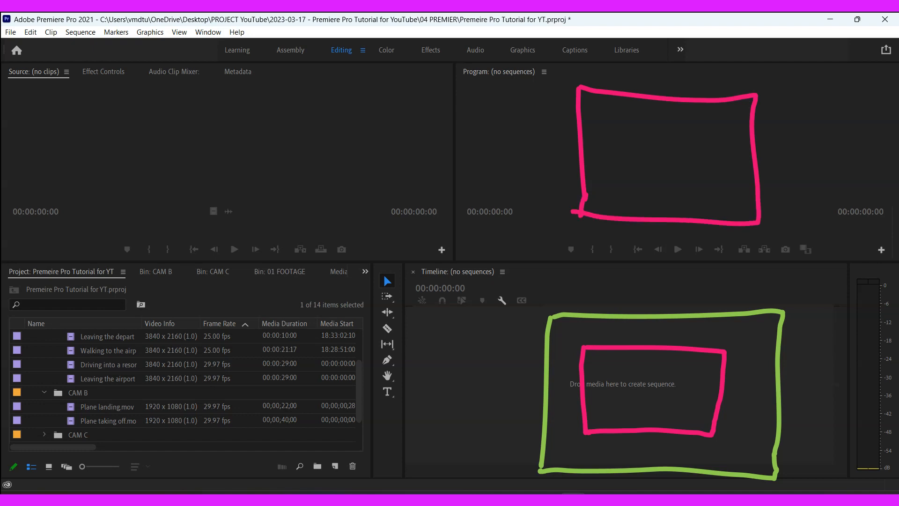
pyautogui.moveTo(544, 60)
pyautogui.mouseDown()
pyautogui.moveTo(524, 269)
pyautogui.moveTo(788, 265)
pyautogui.moveTo(821, 194)
pyautogui.moveTo(792, 77)
pyautogui.moveTo(515, 47)
pyautogui.mouseUp()
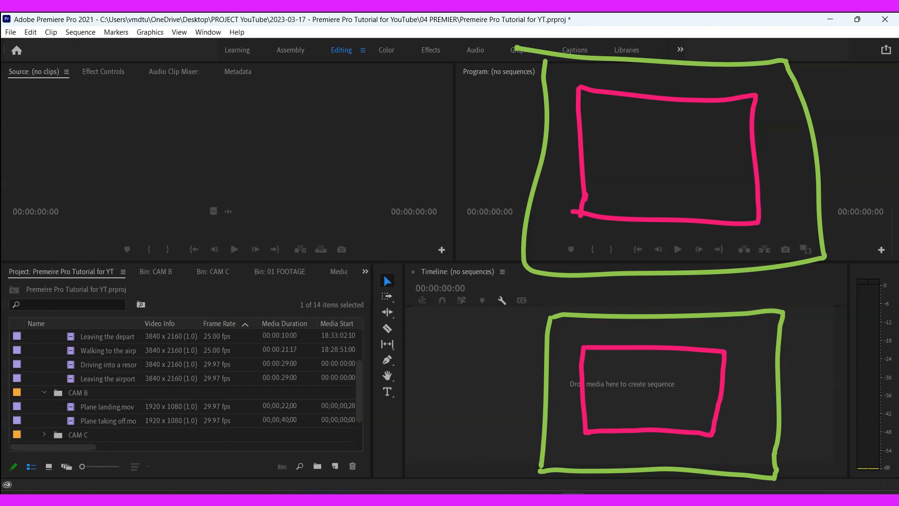
pyautogui.press('Escape')
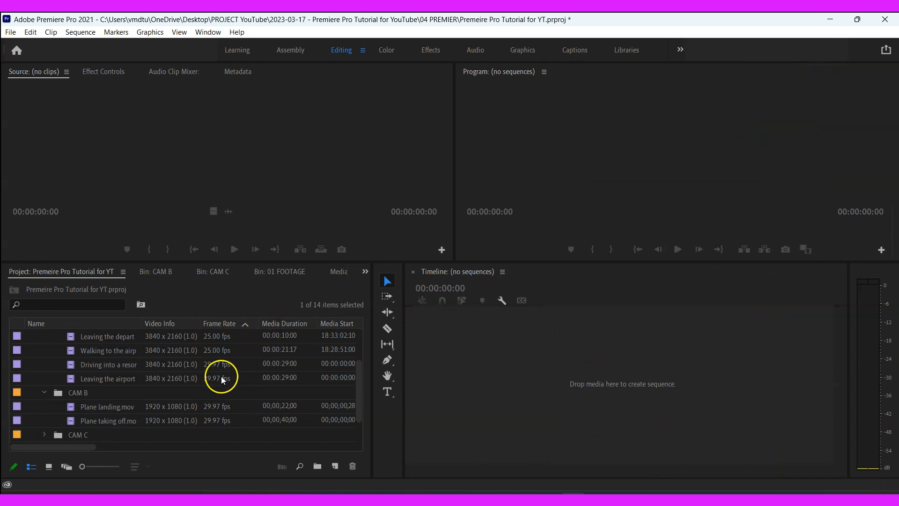
# - Build a sequence from Leaving the departure hall.mov followed by Plane landing.mov on V1, and scrub through both clips
pyautogui.moveTo(81, 340); pyautogui.dragTo(483, 372)
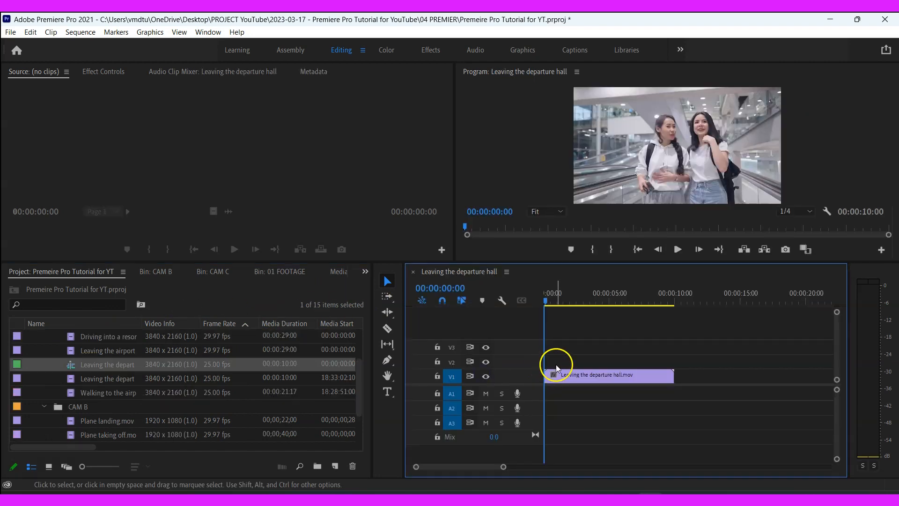
pyautogui.moveTo(547, 299); pyautogui.dragTo(640, 304)
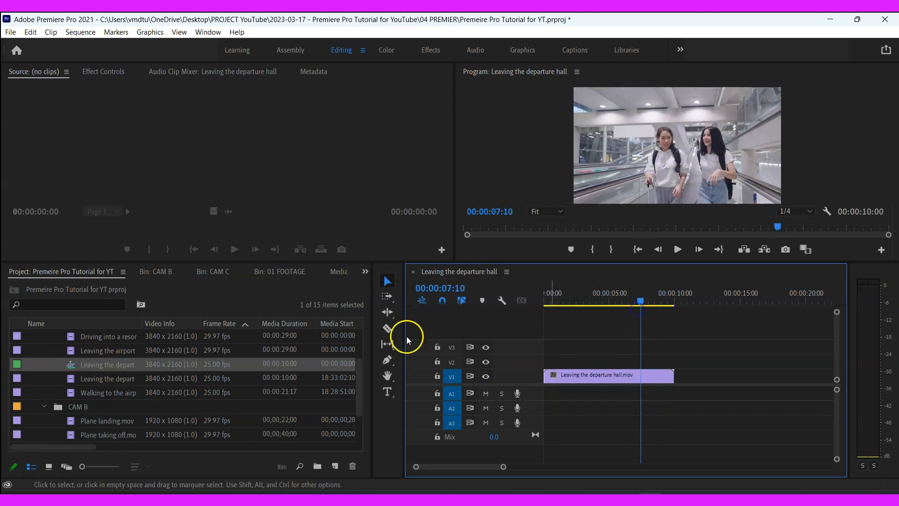
pyautogui.moveTo(74, 426); pyautogui.dragTo(682, 375)
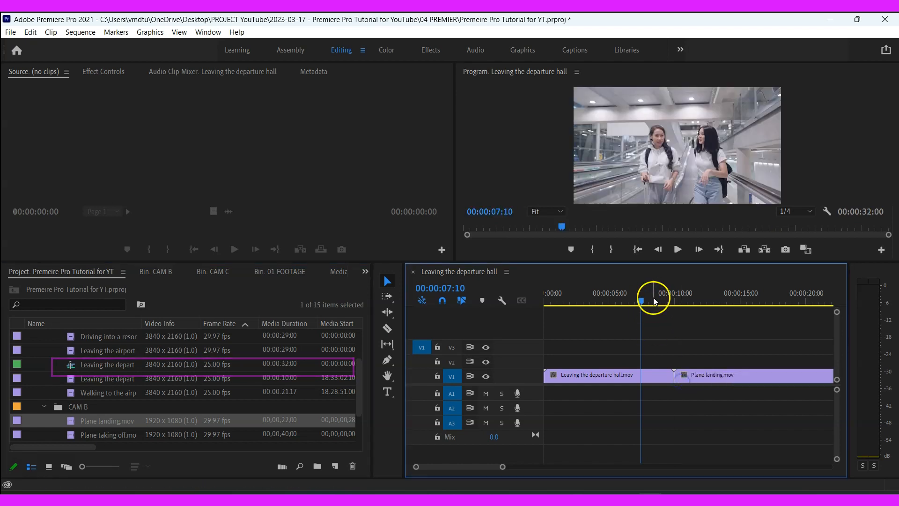
pyautogui.moveTo(682, 308); pyautogui.dragTo(700, 329)
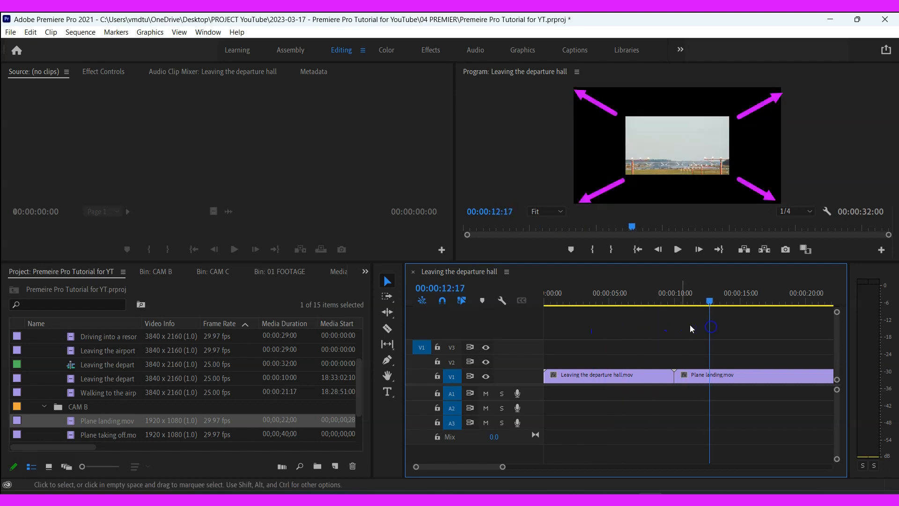
# - Undo adding Plane landing.mov and the creation of the departure hall sequence
pyautogui.hotkey('ctrl', 'z')
pyautogui.hotkey('ctrl', 'z')
pyautogui.hotkey('ctrl', 'z')
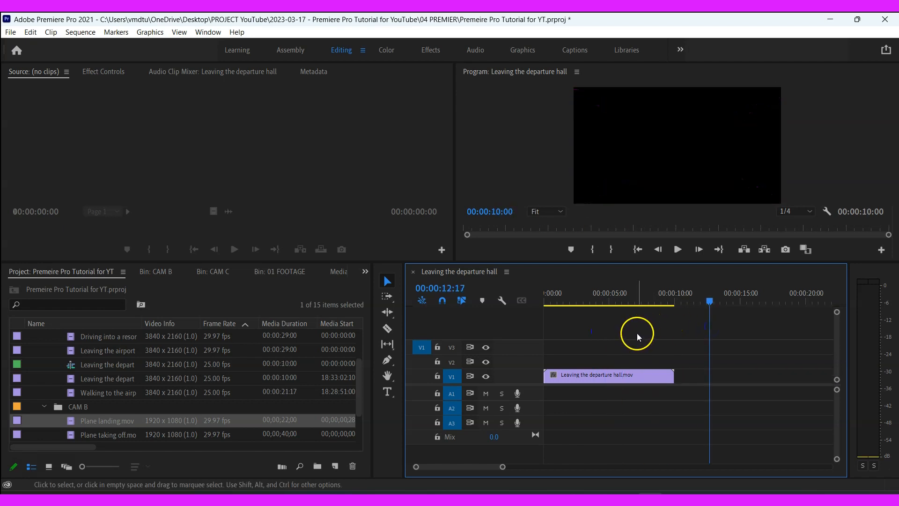
# - Build a sequence from Plane landing.mov followed by Driving into a resort.mp4, and scrub into the second clip
pyautogui.moveTo(136, 390); pyautogui.dragTo(458, 374)
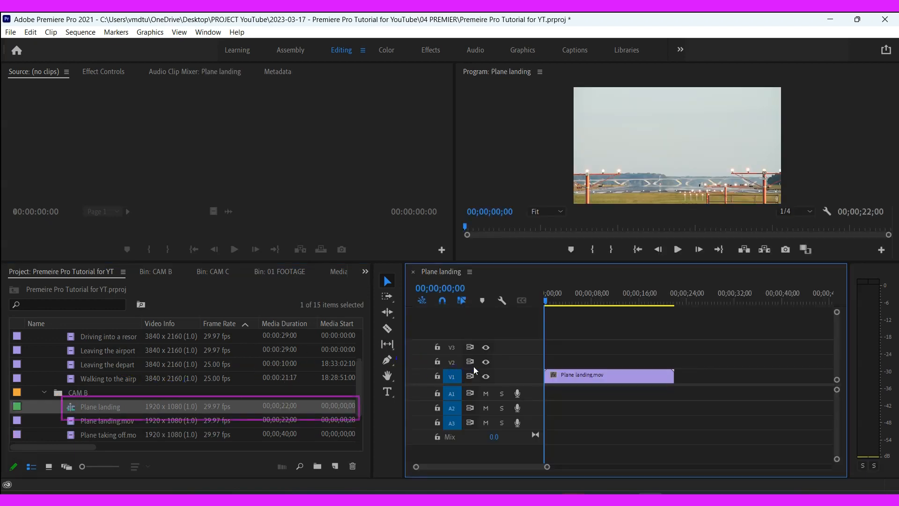
pyautogui.click(67, 336)
pyautogui.moveTo(282, 311); pyautogui.dragTo(679, 385)
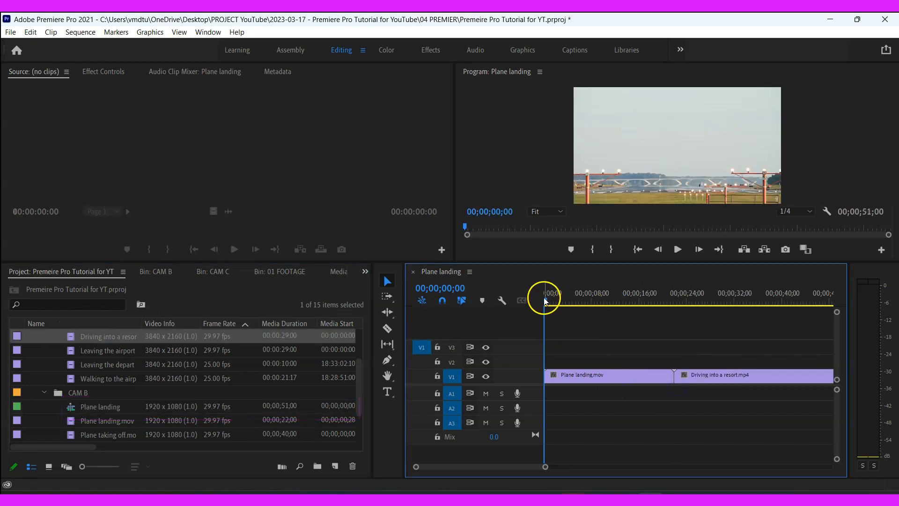
pyautogui.moveTo(542, 295); pyautogui.dragTo(719, 319)
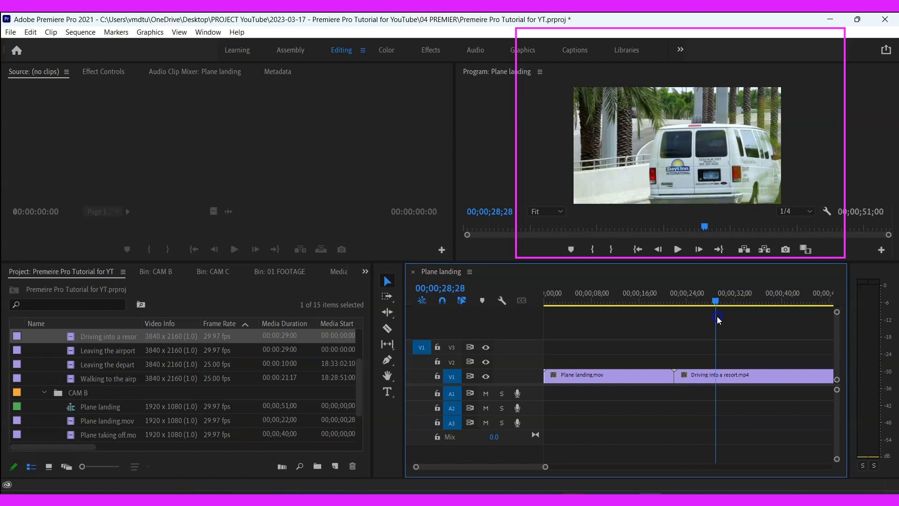
pyautogui.moveTo(717, 316); pyautogui.dragTo(718, 313)
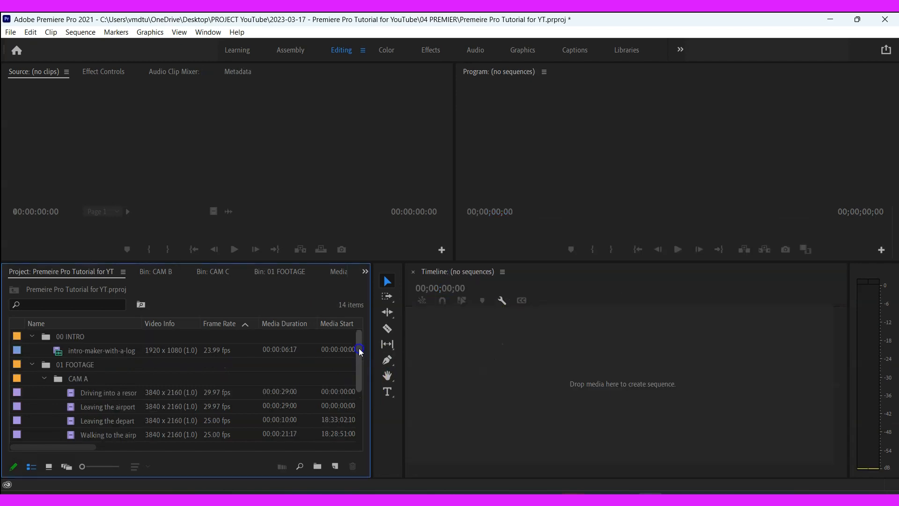
# - Set the label colour of the CAM A bin inside 01 FOOTAGE to Caribbean
pyautogui.moveTo(358, 348); pyautogui.dragTo(359, 368)
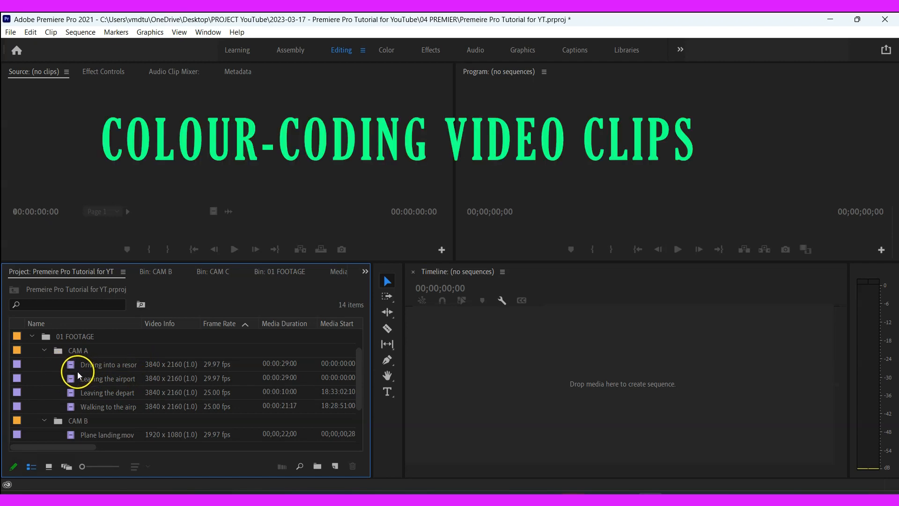
pyautogui.rightClick(20, 349)
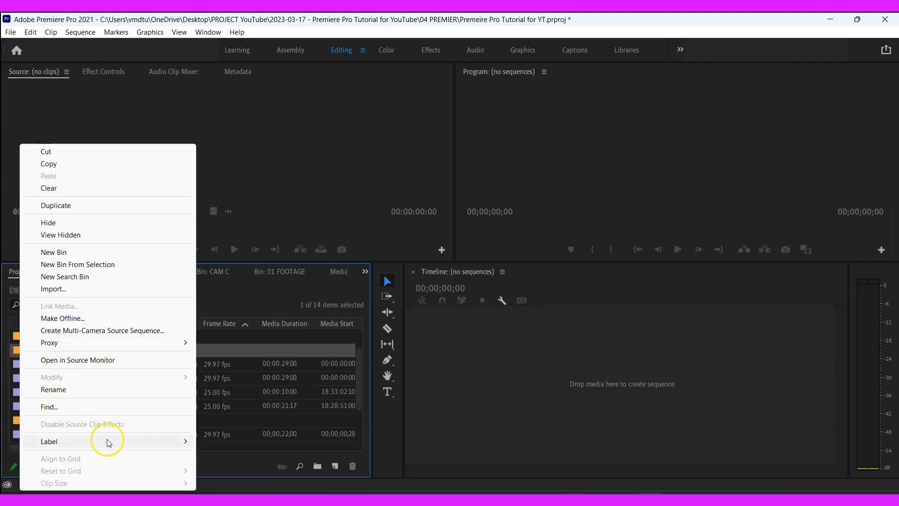
pyautogui.moveTo(160, 445)
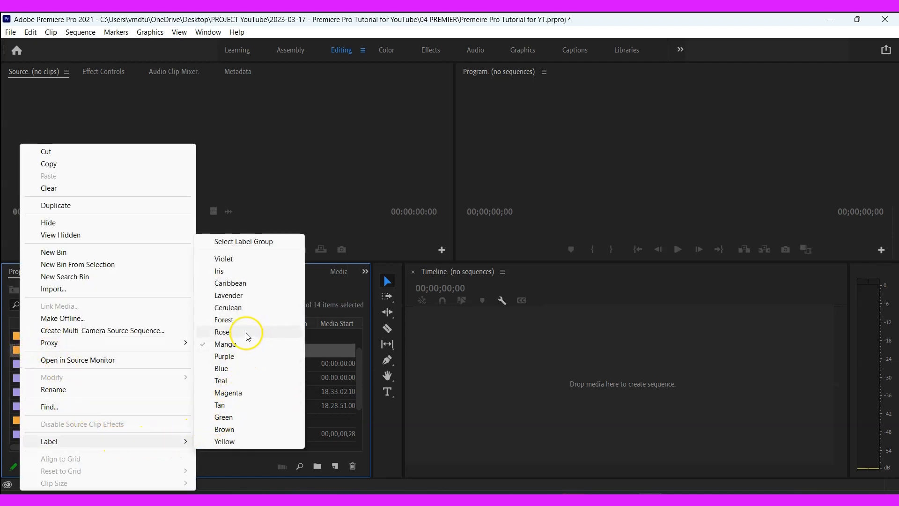
pyautogui.click(238, 285)
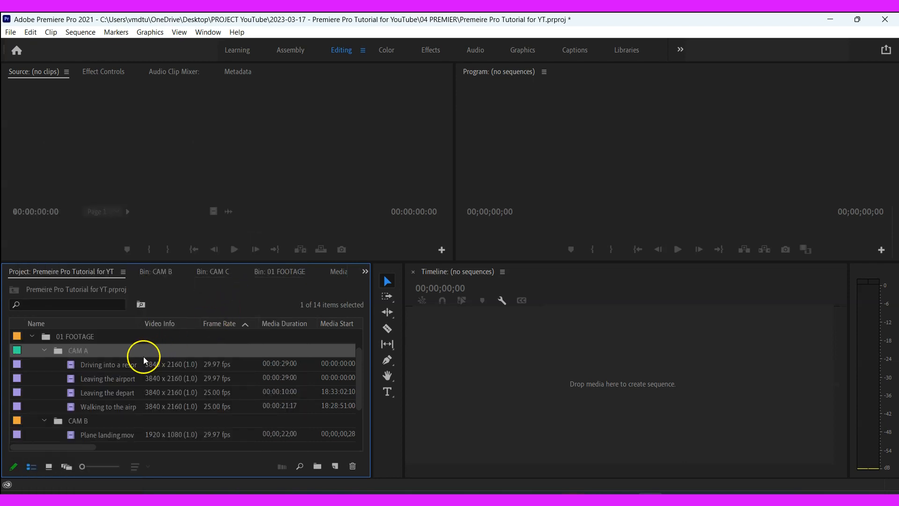
# - Apply the Caribbean label colour to all four clips in the CAM A bin
pyautogui.click(88, 365)
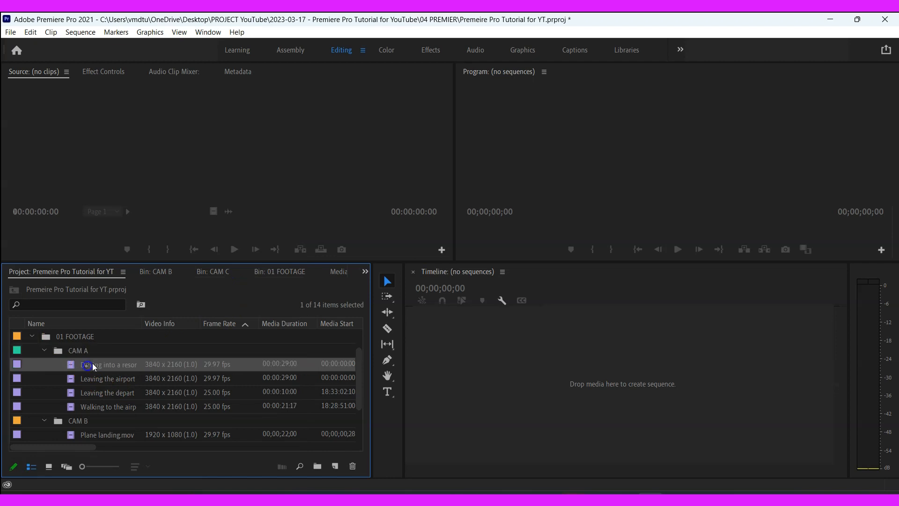
pyautogui.keyDown('shift'); pyautogui.click(112, 406); pyautogui.keyUp('shift')
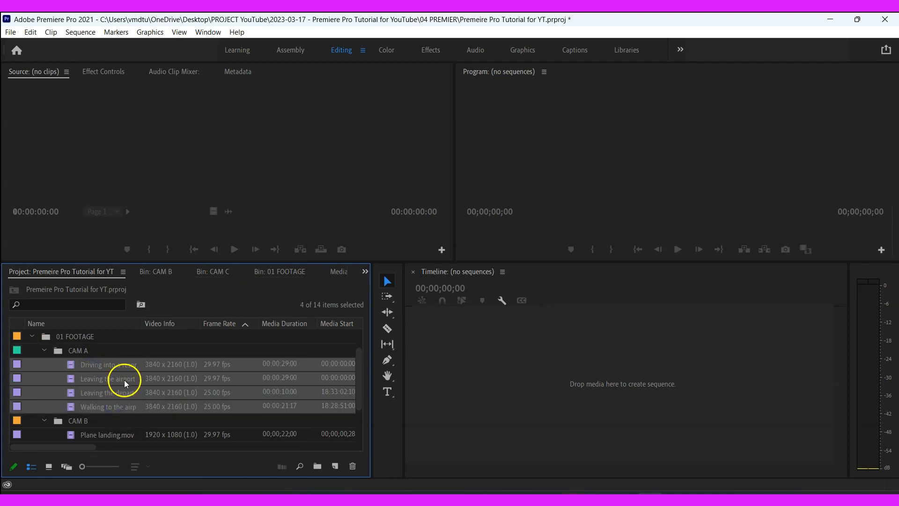
pyautogui.rightClick(125, 380)
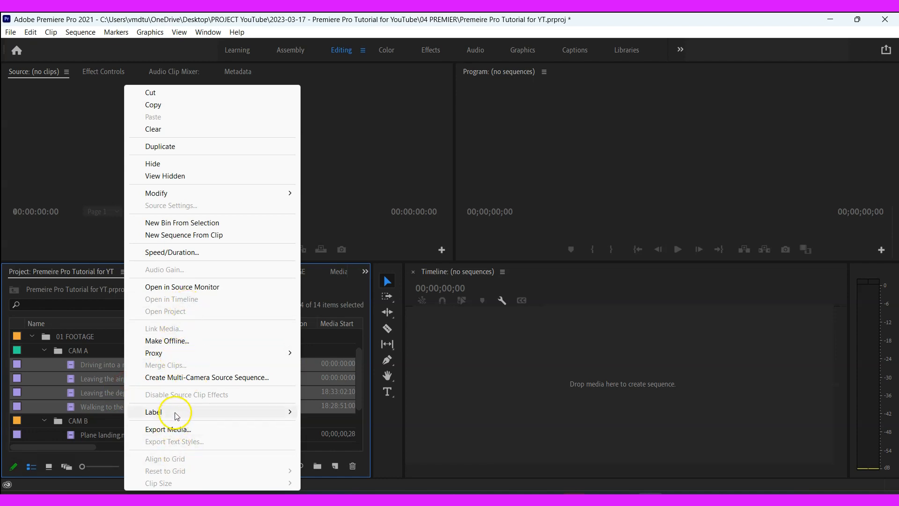
pyautogui.moveTo(216, 412)
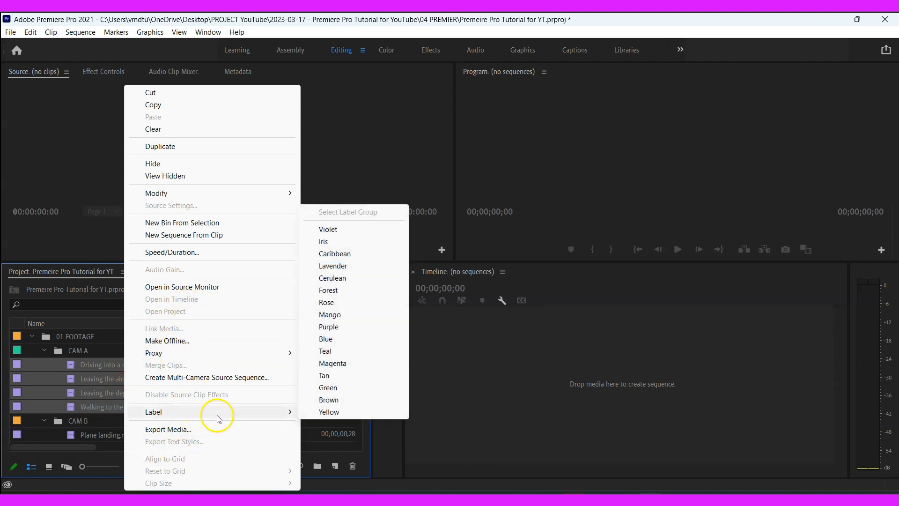
pyautogui.click(337, 254)
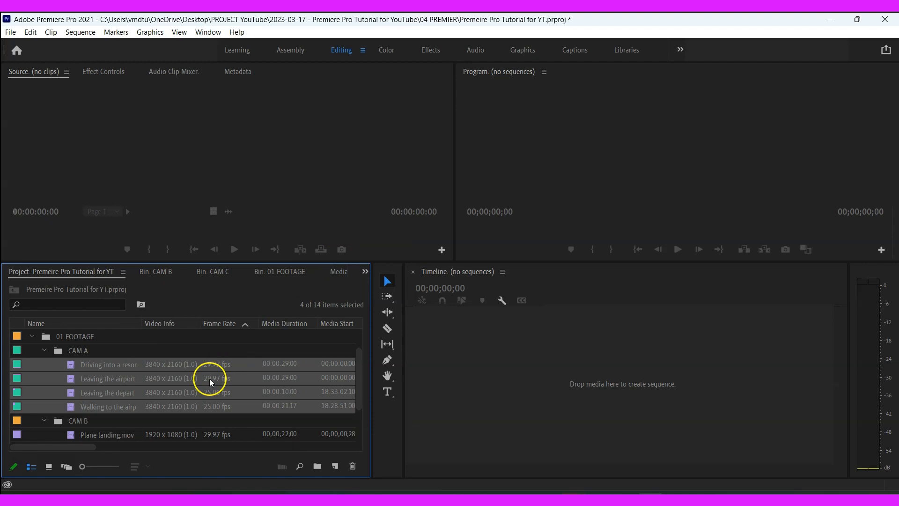
# - Set the label colour of the CAM B bin to Rose
pyautogui.scroll(2, 356, 377)
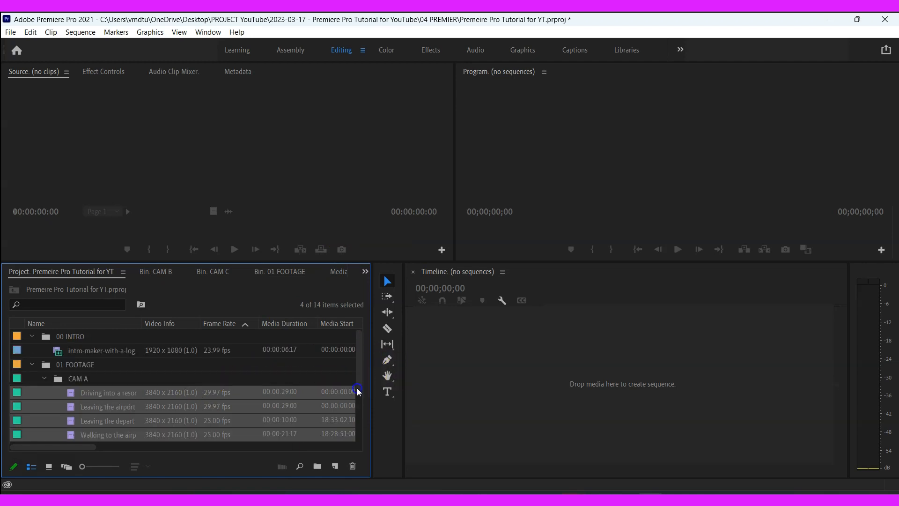
pyautogui.scroll(-3, 359, 374)
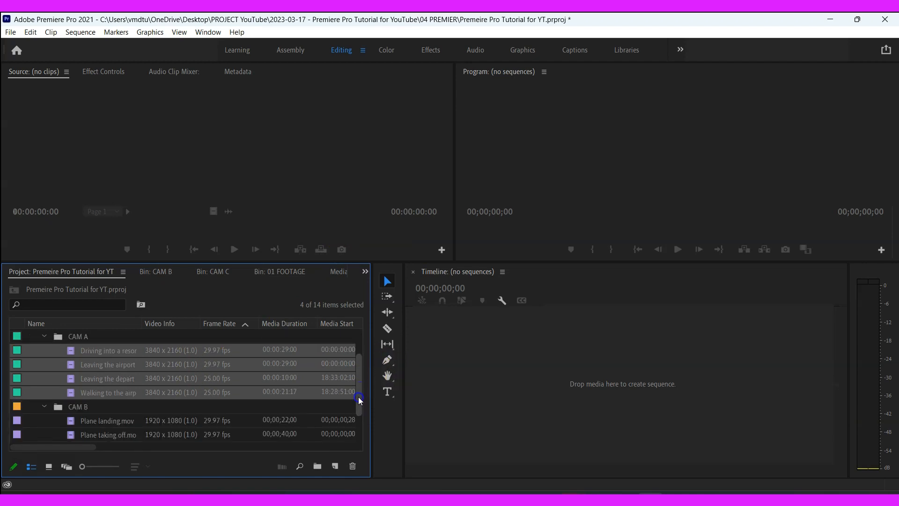
pyautogui.click(20, 408)
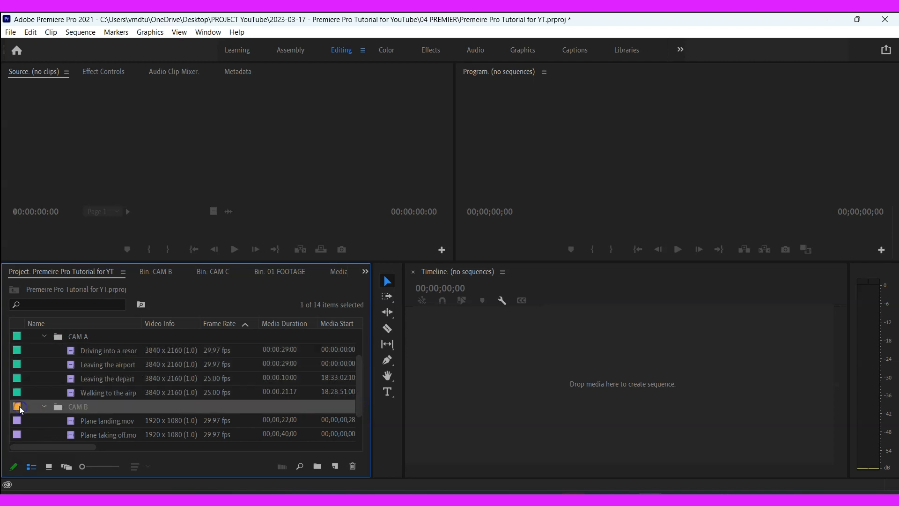
pyautogui.doubleClick(19, 406)
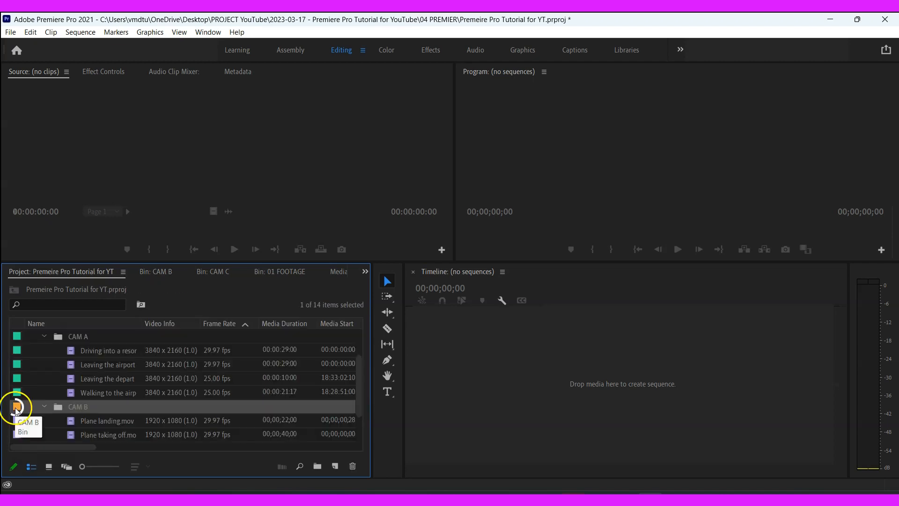
pyautogui.rightClick(17, 408)
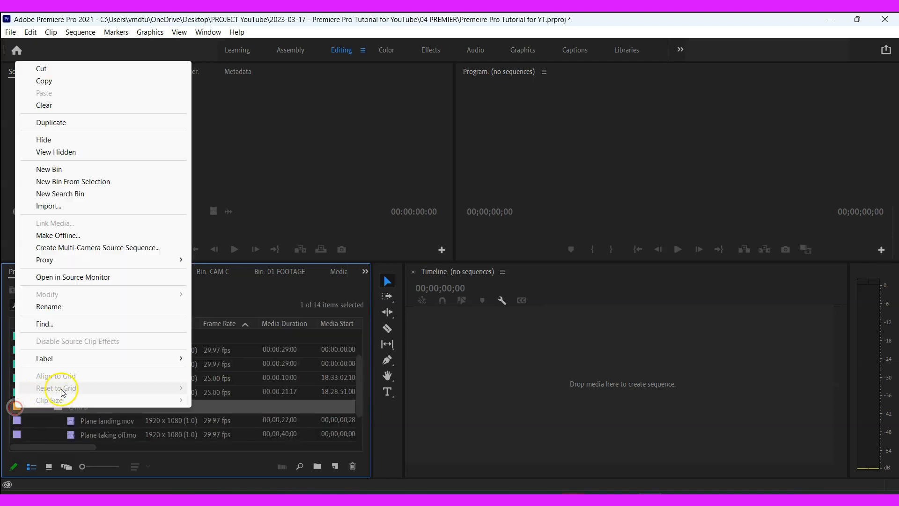
pyautogui.moveTo(155, 362)
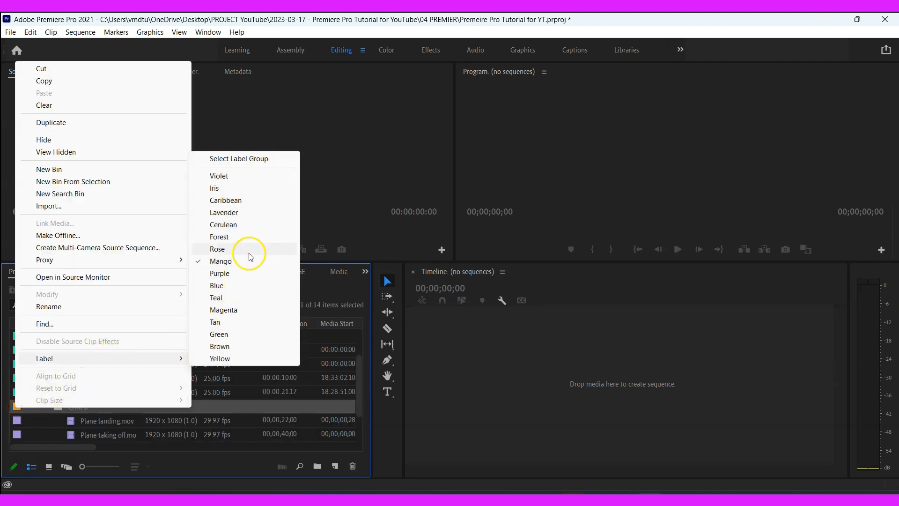
pyautogui.click(225, 249)
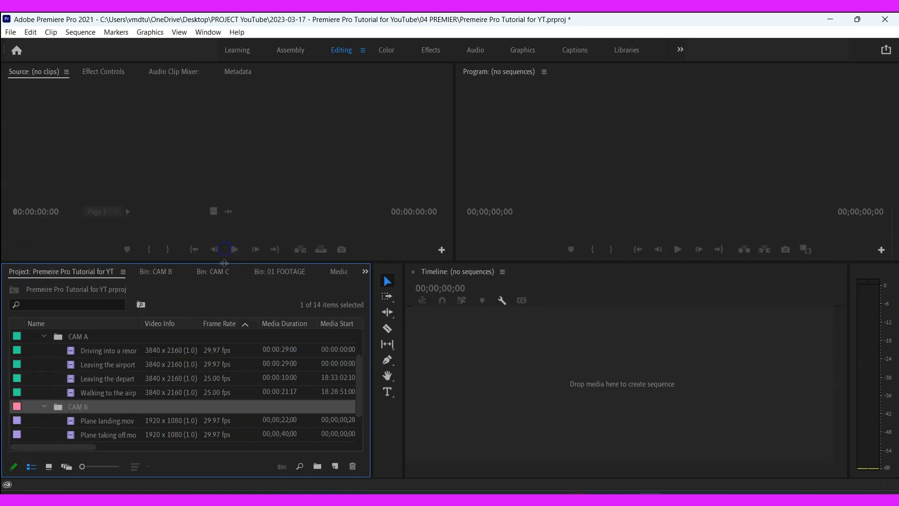
# - Apply the Rose label colour to Plane landing and Plane taking off in the CAM B bin
pyautogui.click(86, 421)
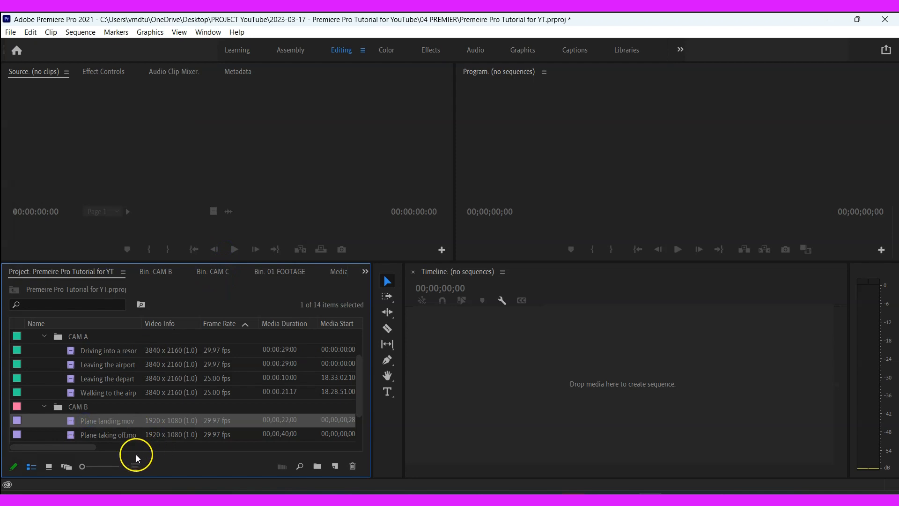
pyautogui.keyDown('shift'); pyautogui.click(135, 435); pyautogui.keyUp('shift')
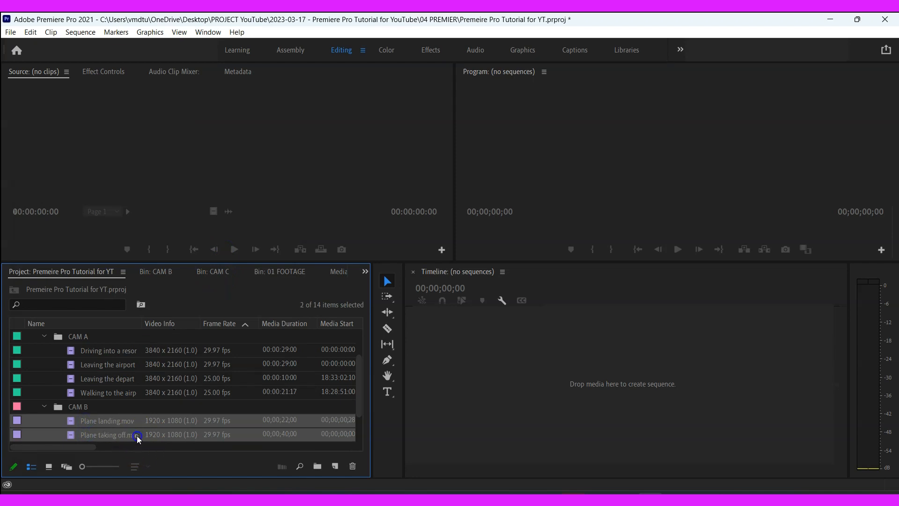
pyautogui.rightClick(87, 420)
pyautogui.moveTo(190, 347)
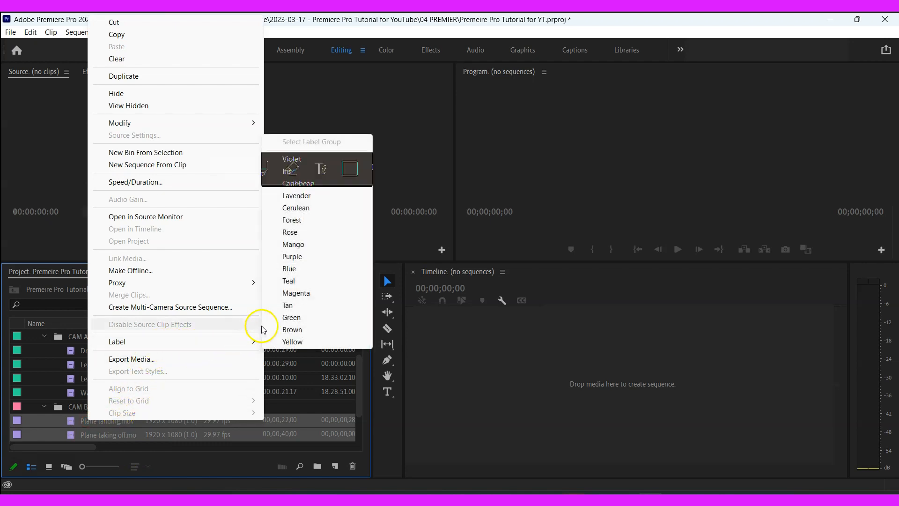
pyautogui.click(305, 231)
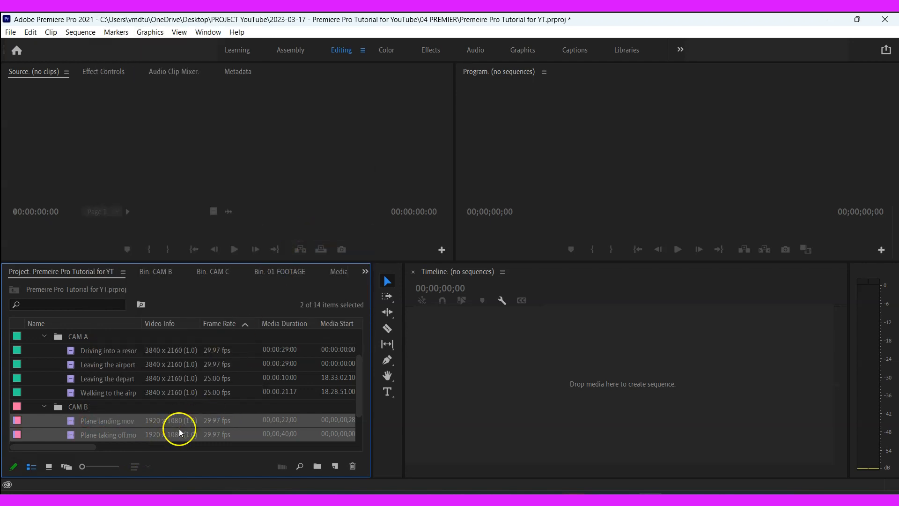
# - Apply the Rose label colour to the SHC Polygon Logo and Travel environ 2 clips in the CAM C bin
pyautogui.scroll(-3, 358, 387)
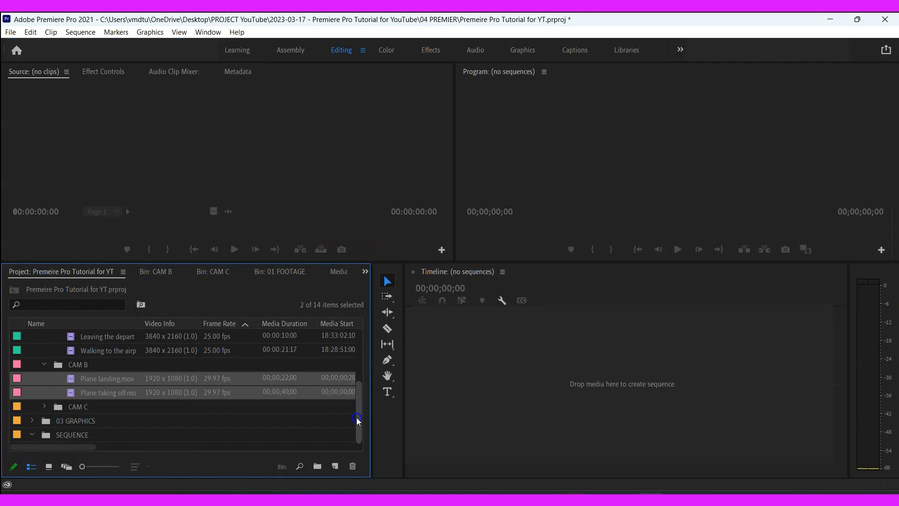
pyautogui.click(44, 406)
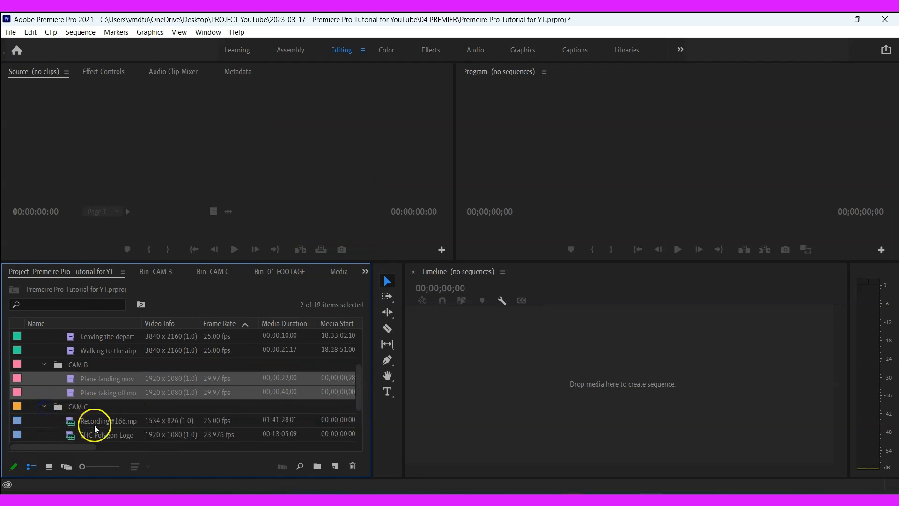
pyautogui.scroll(-3, 361, 387)
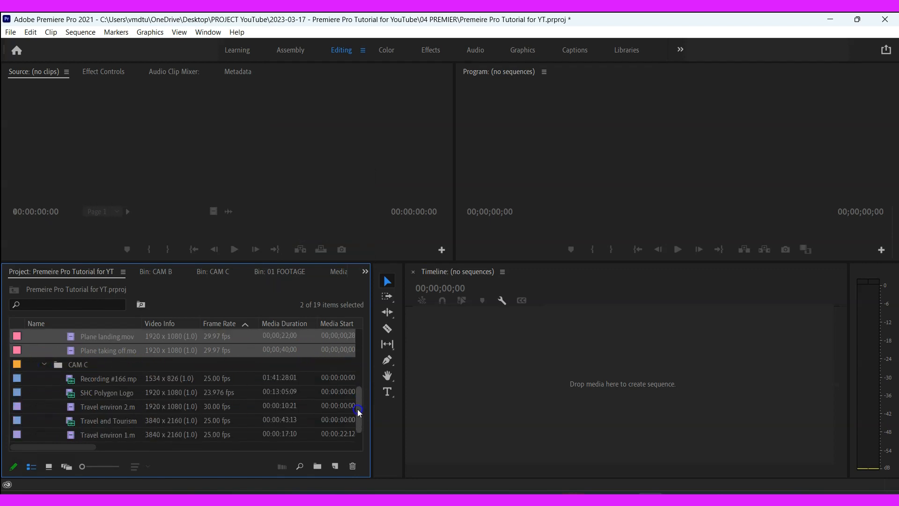
pyautogui.click(125, 394)
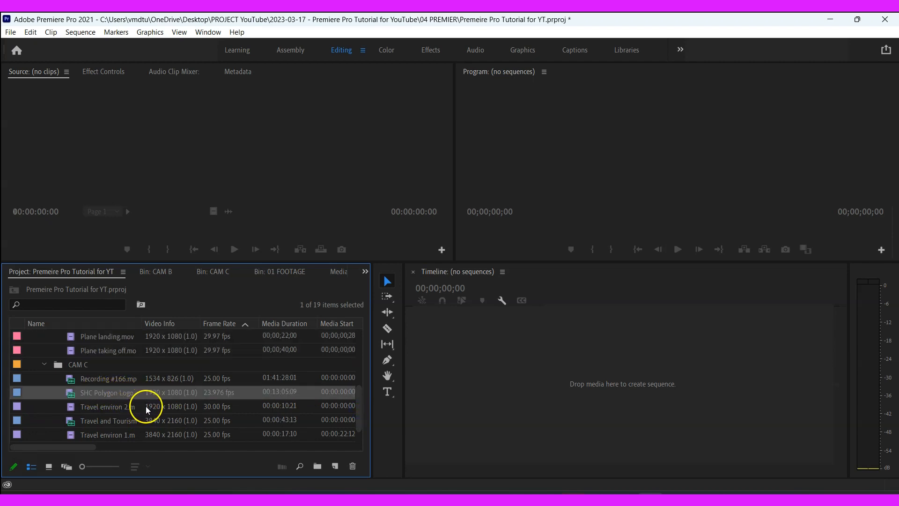
pyautogui.keyDown('ctrl'); pyautogui.click(143, 407); pyautogui.keyUp('ctrl')
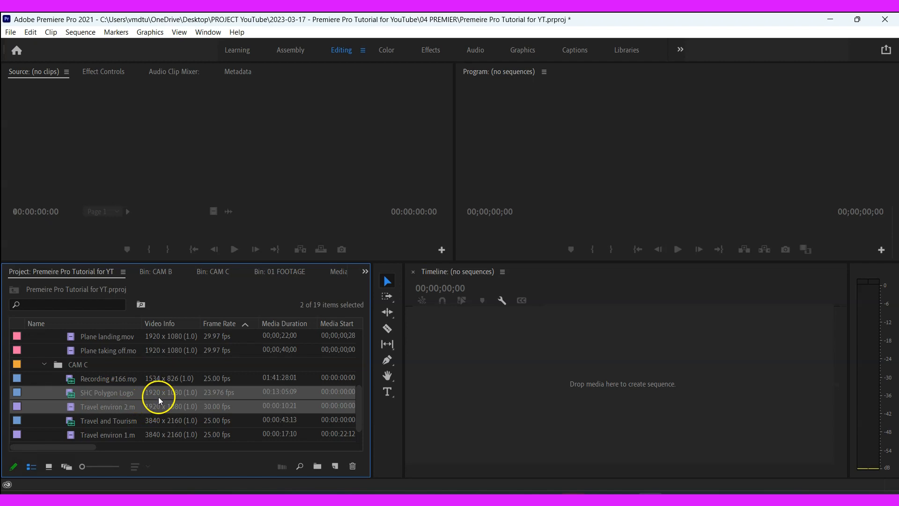
pyautogui.rightClick(161, 394)
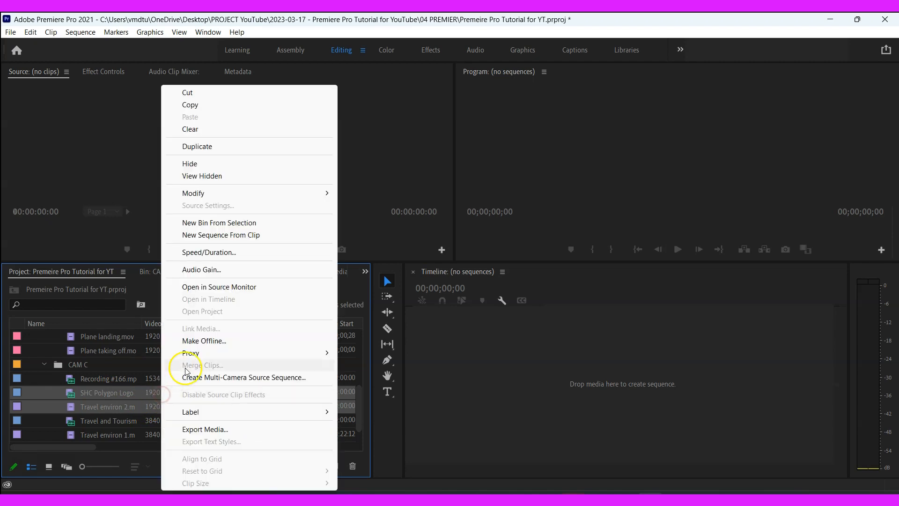
pyautogui.moveTo(231, 413)
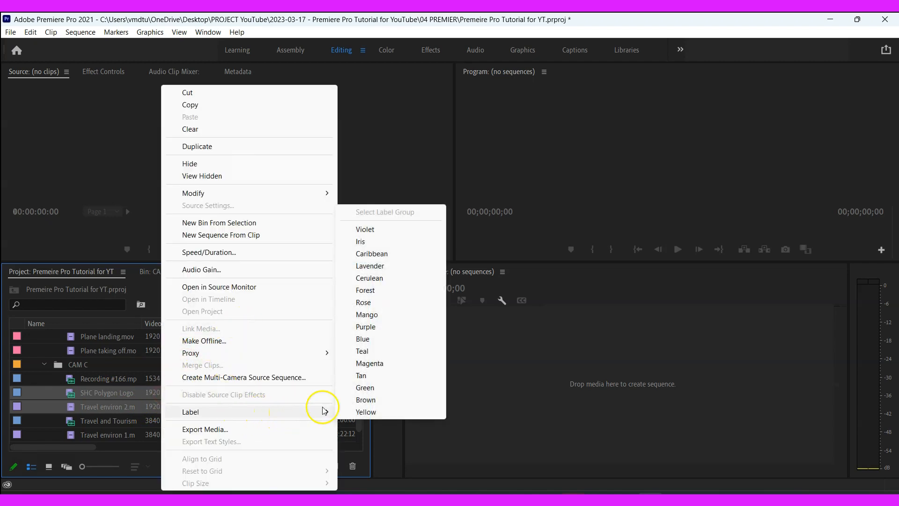
pyautogui.click(380, 305)
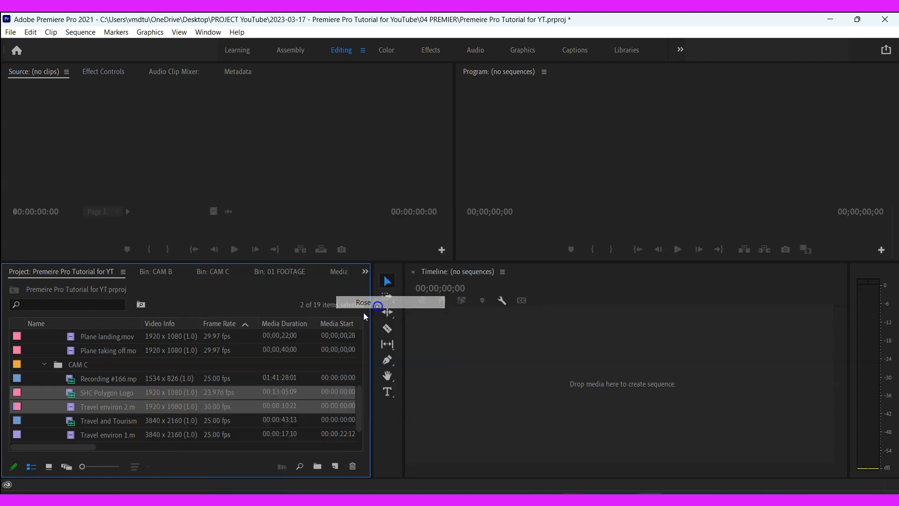
# - Apply the Caribbean label colour to the Travel and Tourism and Travel environ 1 clips in the CAM C bin
pyautogui.click(160, 421)
pyautogui.keyDown('ctrl'); pyautogui.click(173, 433); pyautogui.keyUp('ctrl')
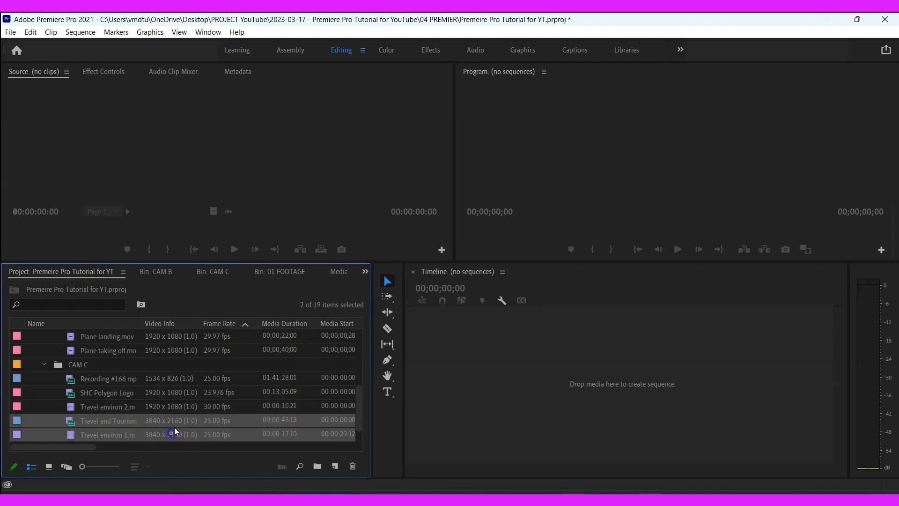
pyautogui.rightClick(182, 419)
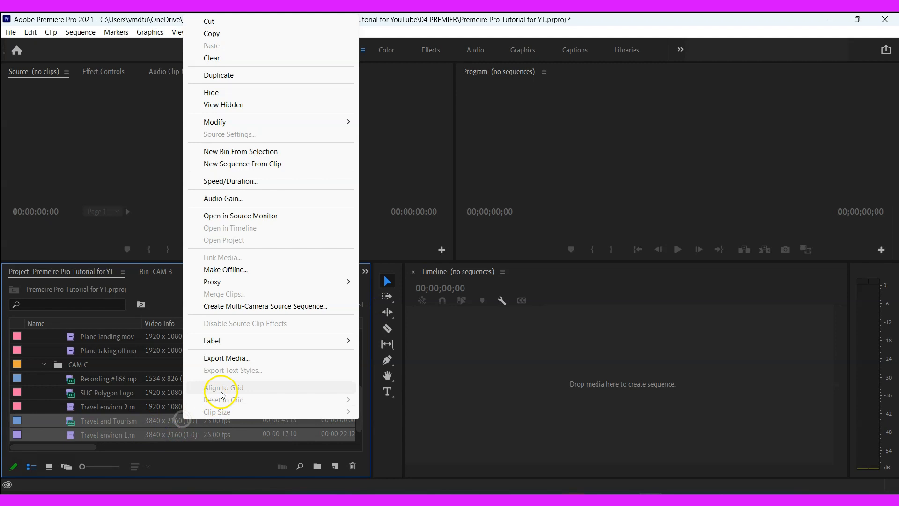
pyautogui.moveTo(272, 346)
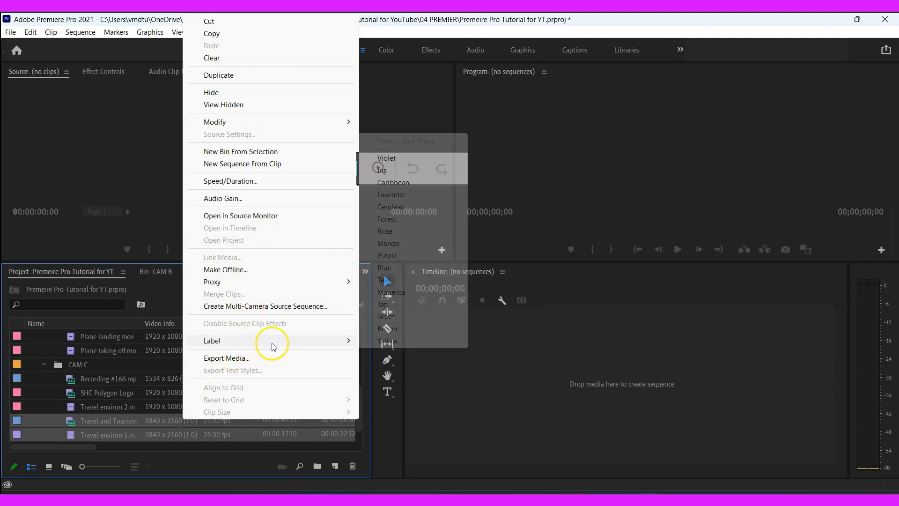
pyautogui.click(395, 182)
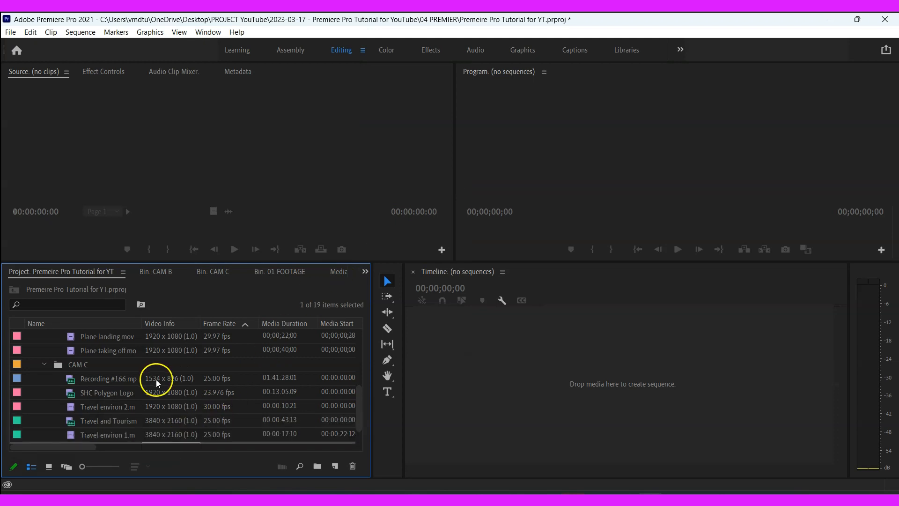
# - Set the label colour of the Recording #166 clip in the CAM C bin to Purple
pyautogui.rightClick(181, 378)
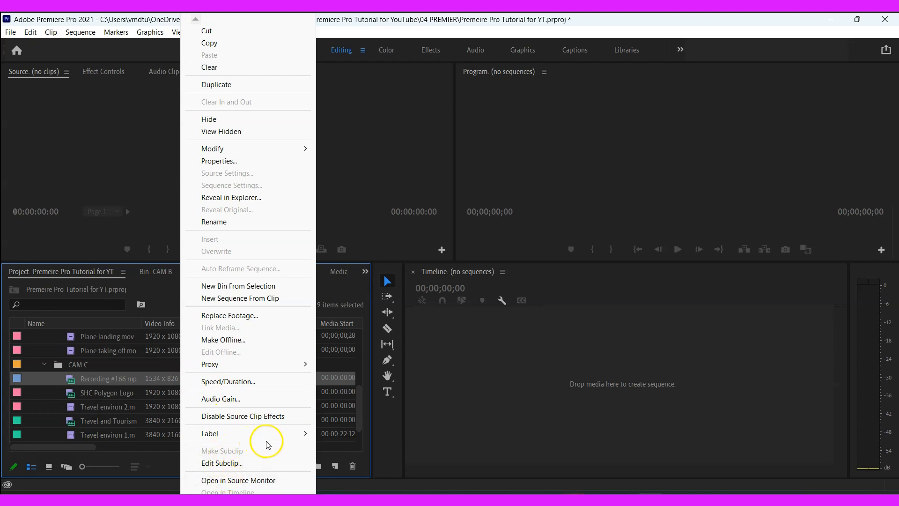
pyautogui.moveTo(276, 434)
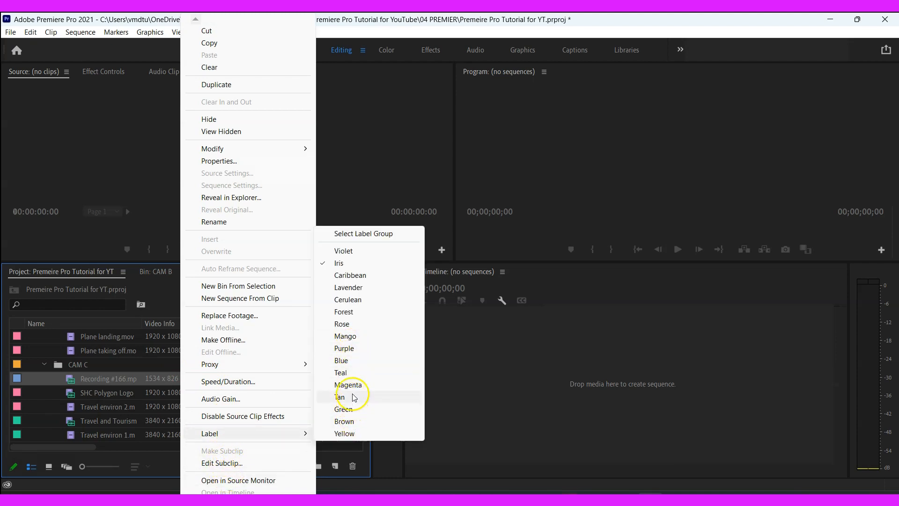
pyautogui.click(349, 348)
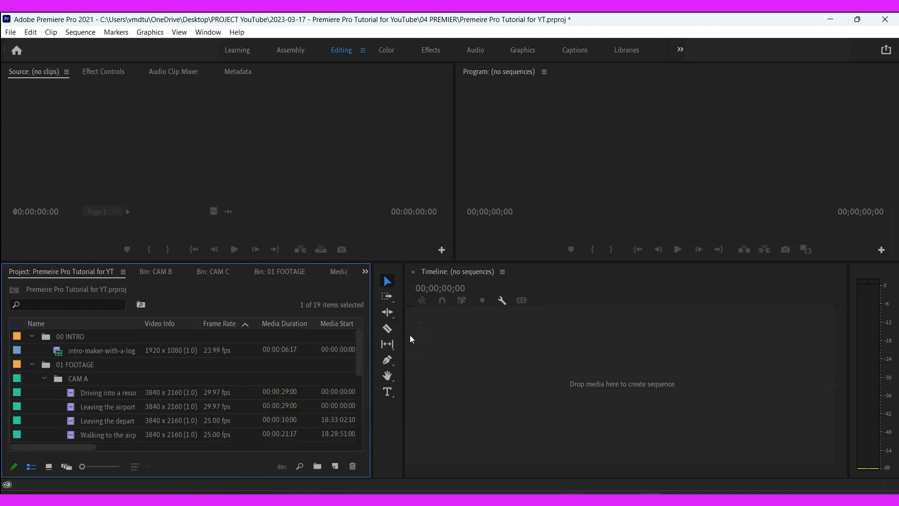
# - Create a sequence by placing the Driving into a resort clip from CAM A on the empty timeline
pyautogui.click(409, 336)
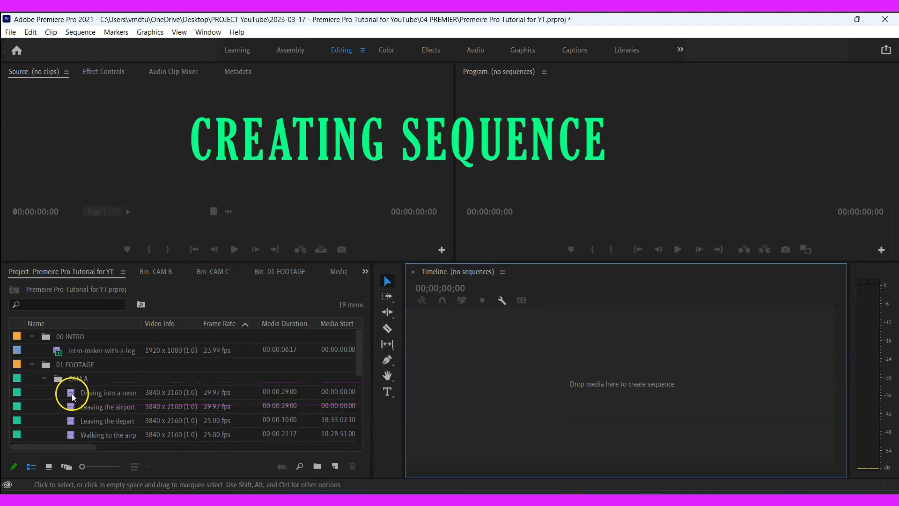
pyautogui.click(73, 394)
pyautogui.moveTo(266, 348); pyautogui.dragTo(467, 370)
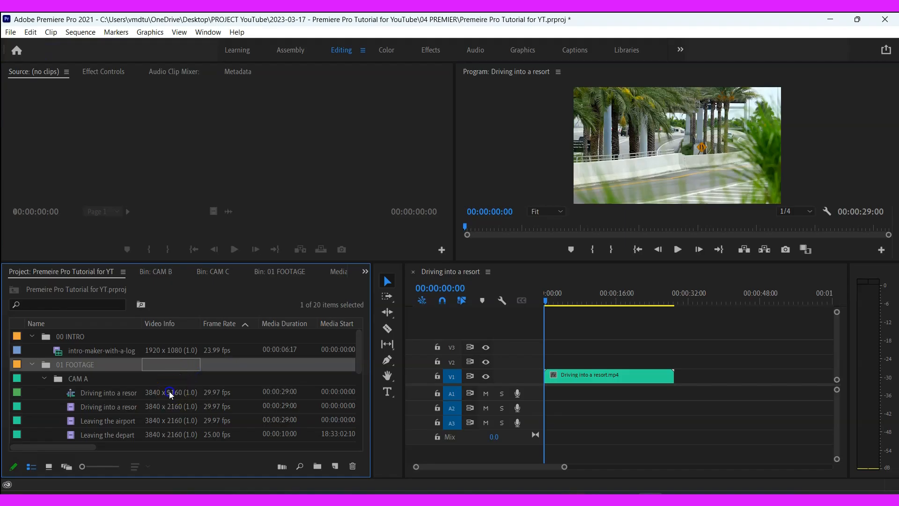
# - Review the settings of the Driving into a resort sequence, including its frame size and timebase
pyautogui.click(376, 364)
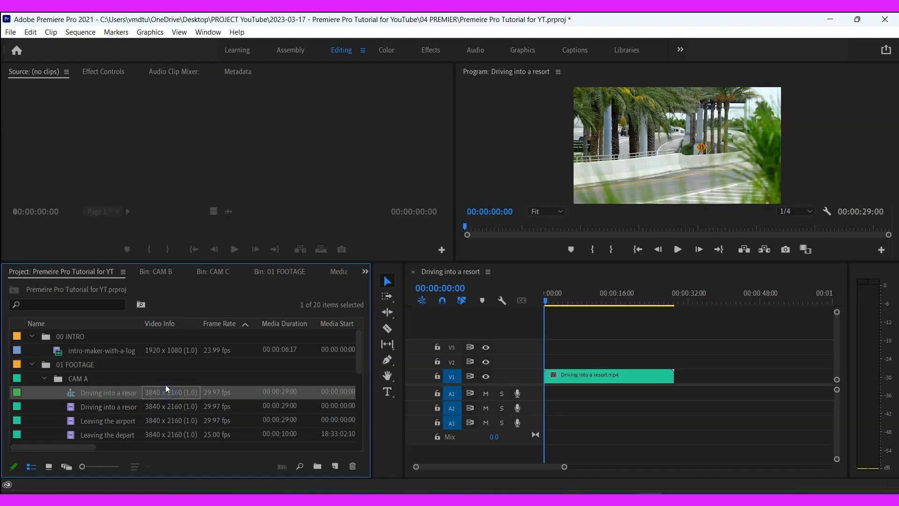
pyautogui.click(92, 34)
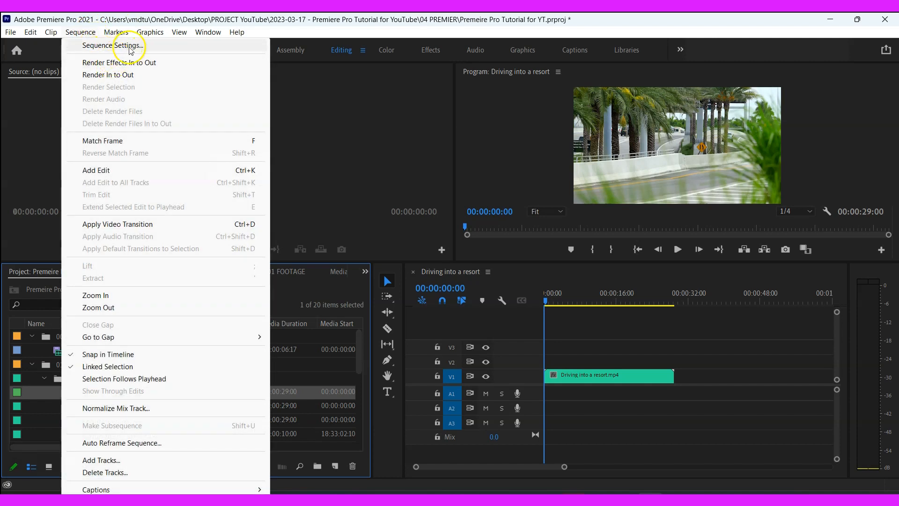
pyautogui.click(112, 45)
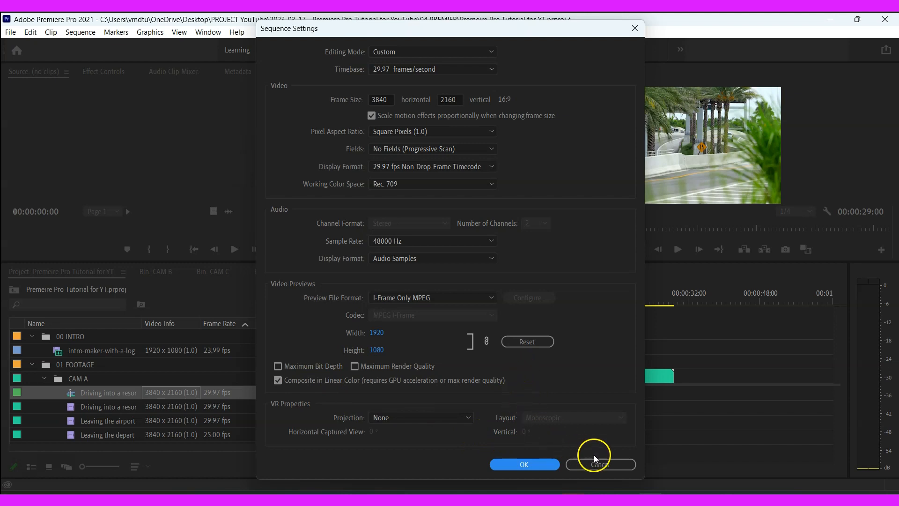
pyautogui.click(536, 465)
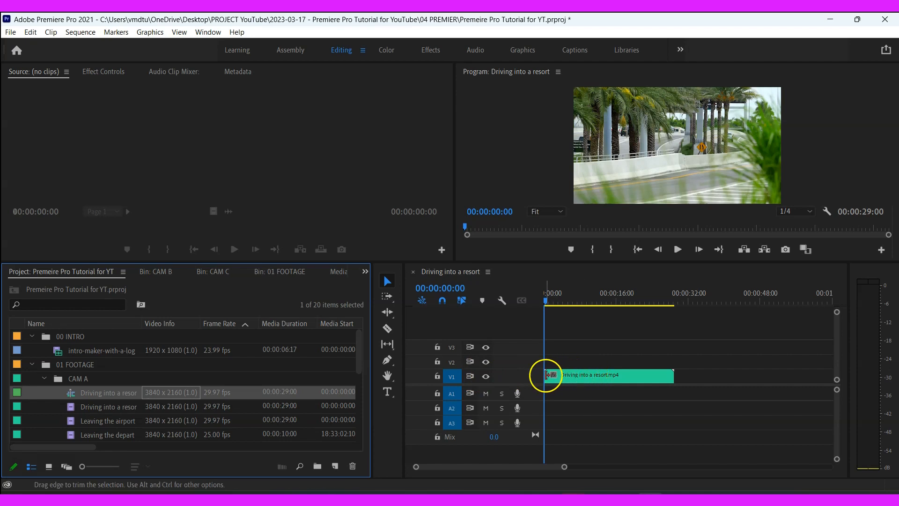
# - Undo the clip placement and the creation of the Driving into a resort sequence
pyautogui.hotkey('ctrl', 'z')
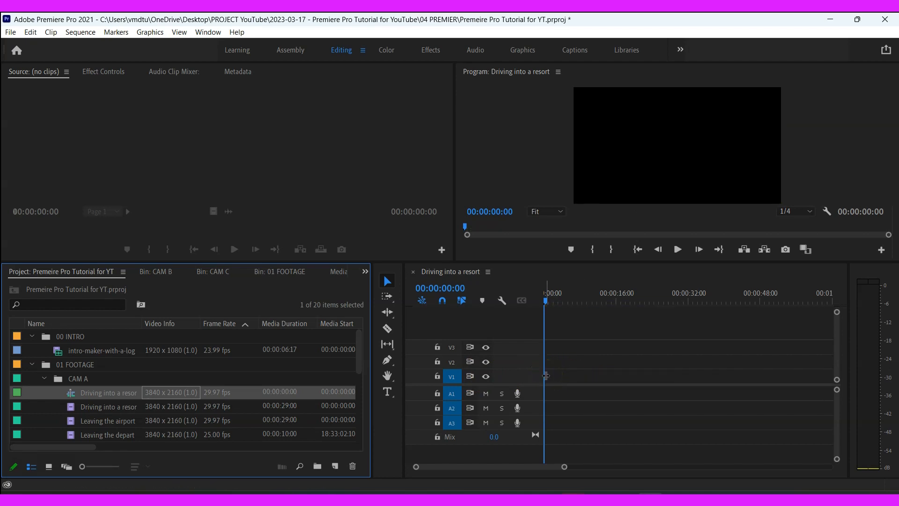
pyautogui.hotkey('ctrl', 'z')
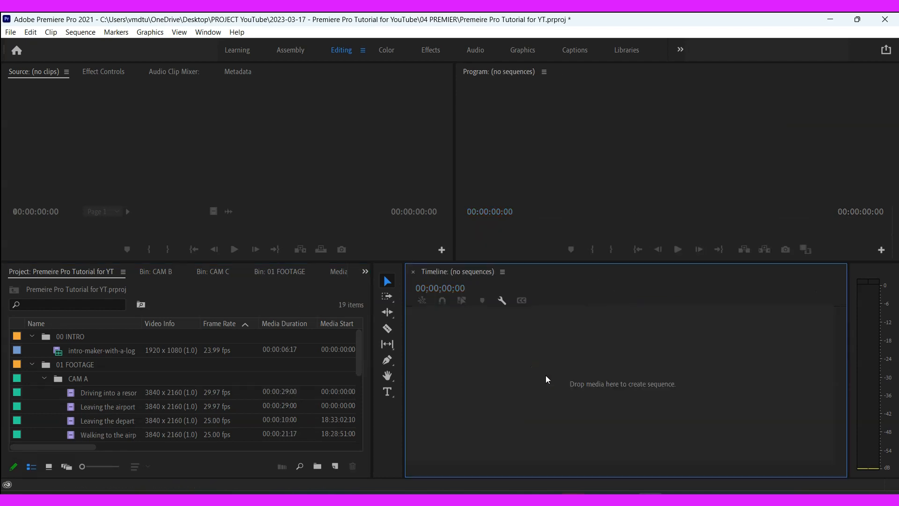
# - Start a new sequence and choose the ARRI 1080p 23.976 preset
pyautogui.click(335, 466)
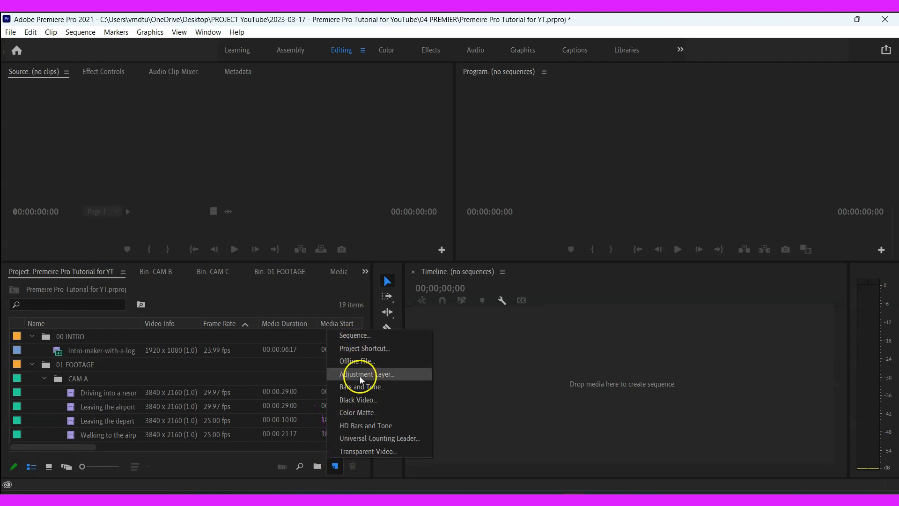
pyautogui.click(355, 335)
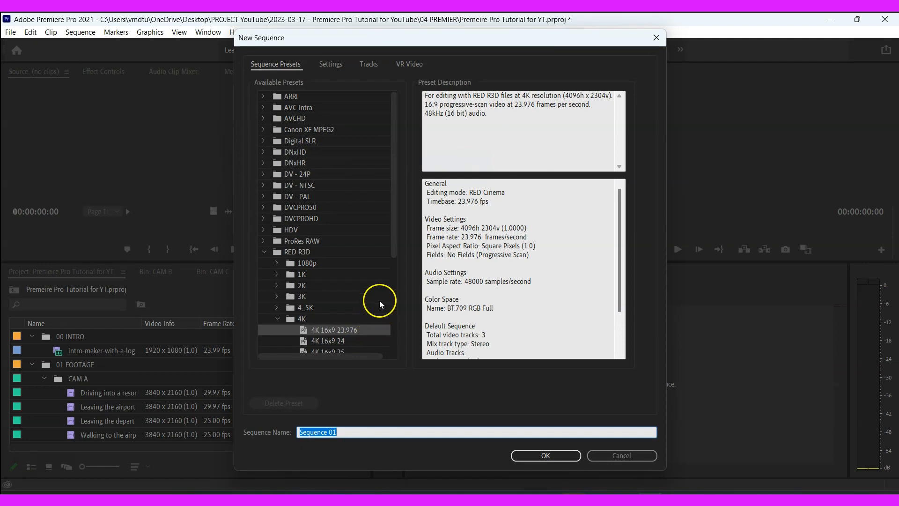
pyautogui.click(293, 97)
pyautogui.doubleClick(295, 96)
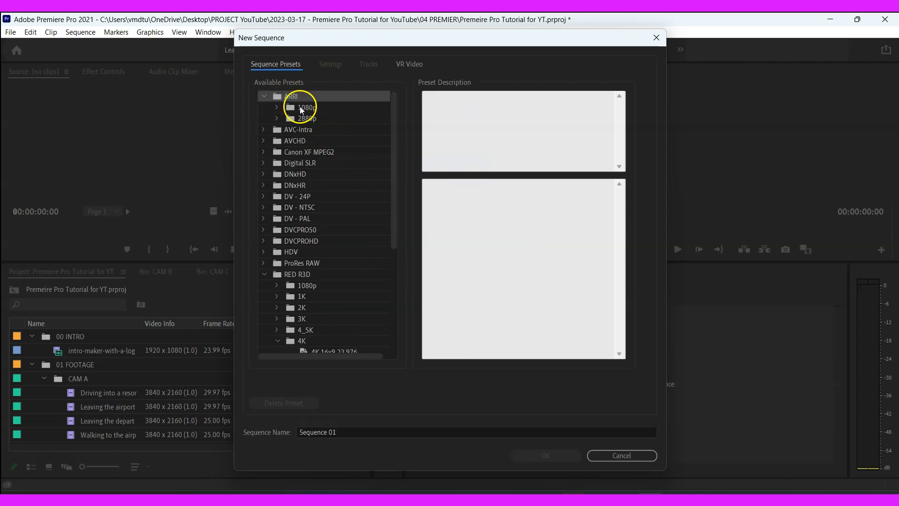
pyautogui.doubleClick(300, 108)
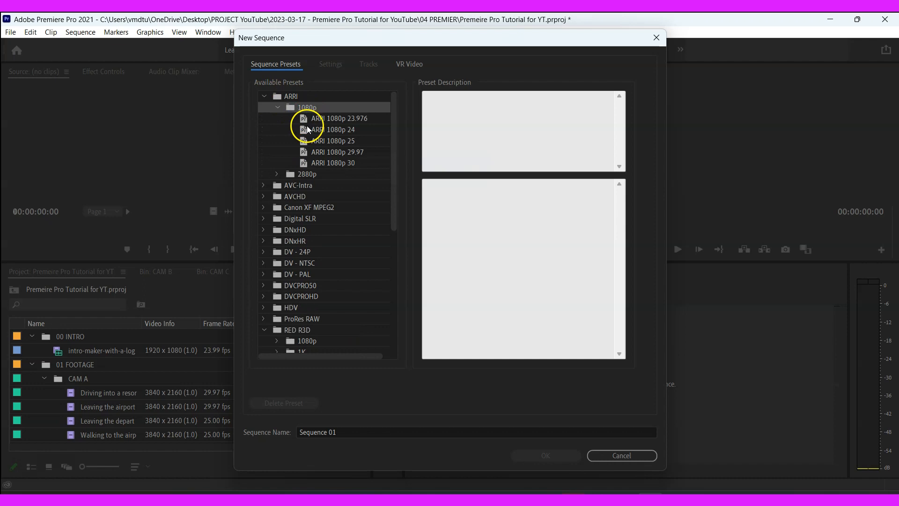
pyautogui.click(321, 121)
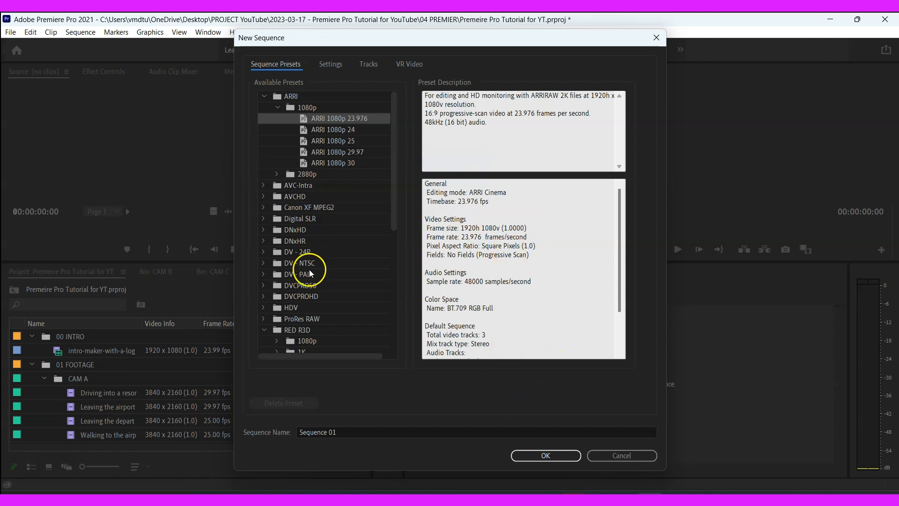
# - Look through the remaining sequence presets, including RED R3D 4K, and create the sequence with the name Prem vide
pyautogui.click(394, 239)
pyautogui.moveTo(394, 239); pyautogui.dragTo(394, 212)
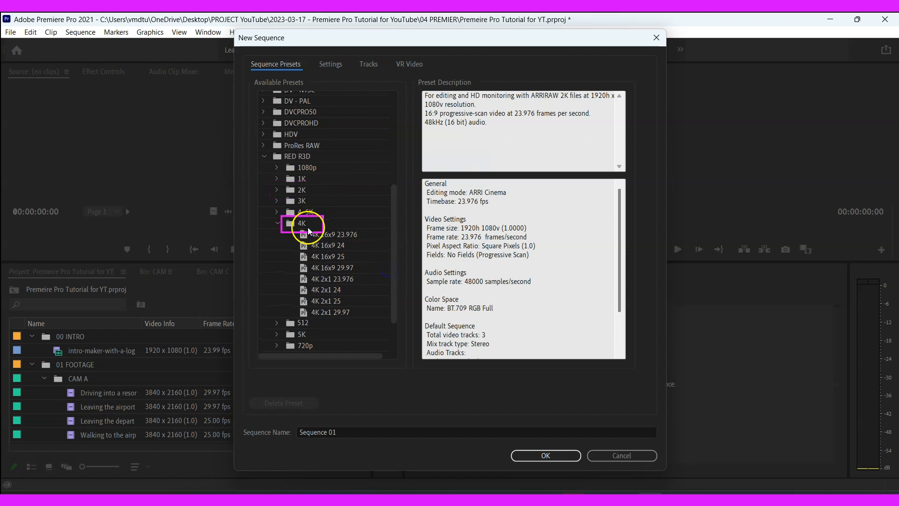
pyautogui.scroll(-3, 311, 227)
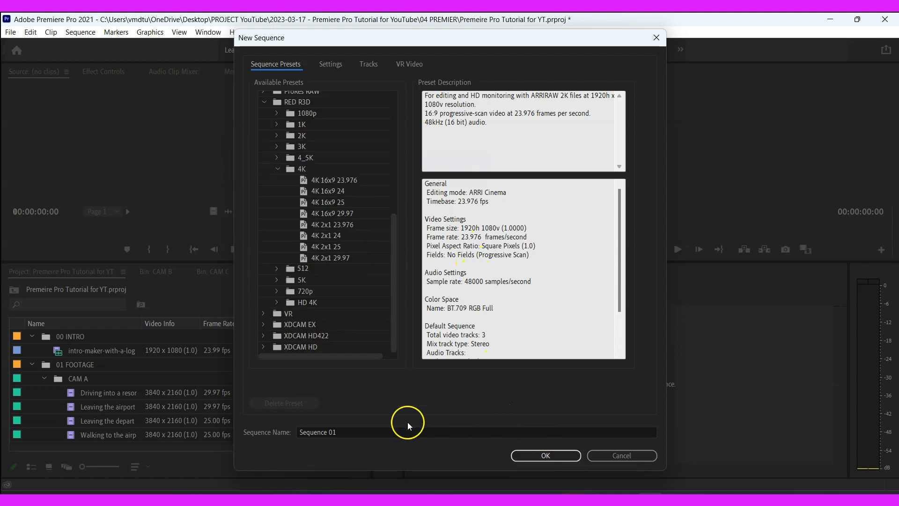
pyautogui.click(344, 431)
pyautogui.press('BackSpace')
pyautogui.press('BackSpace')
pyautogui.press('BackSpace')
pyautogui.press('BackSpace')
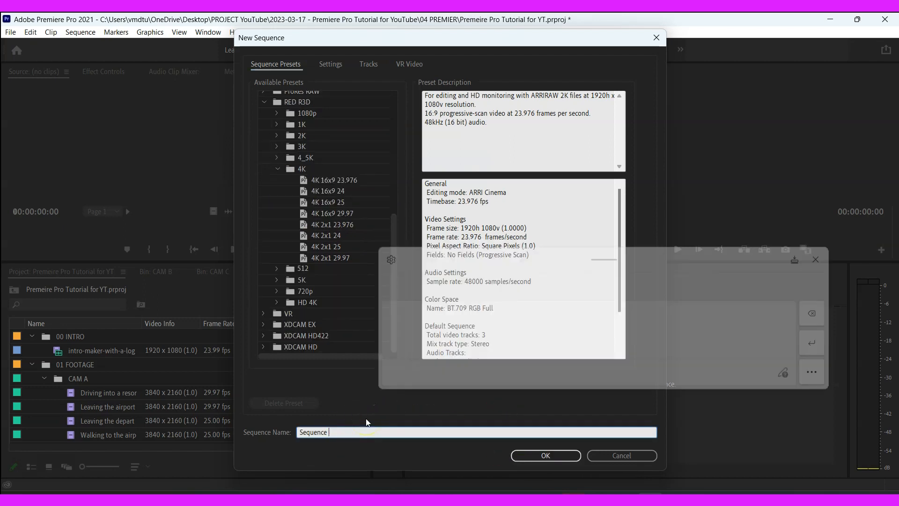
pyautogui.press('BackSpace')
pyautogui.write('Prem vide')
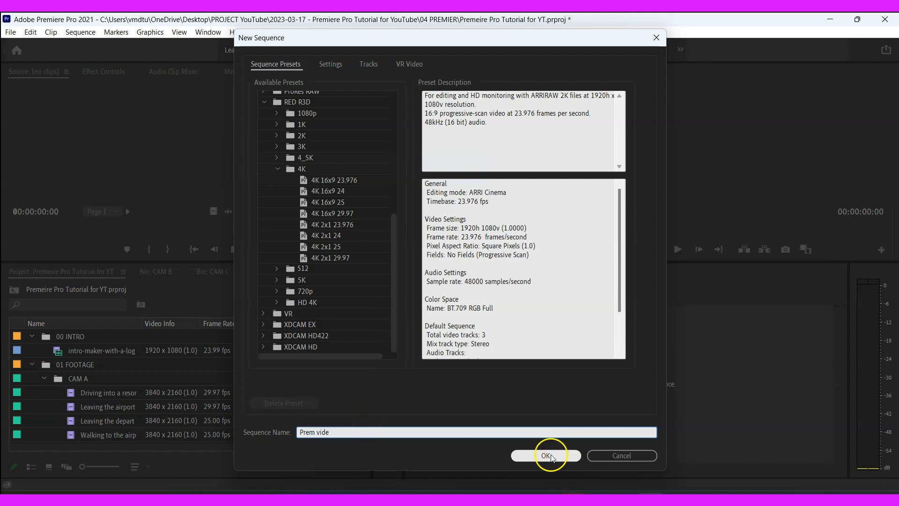
pyautogui.click(546, 455)
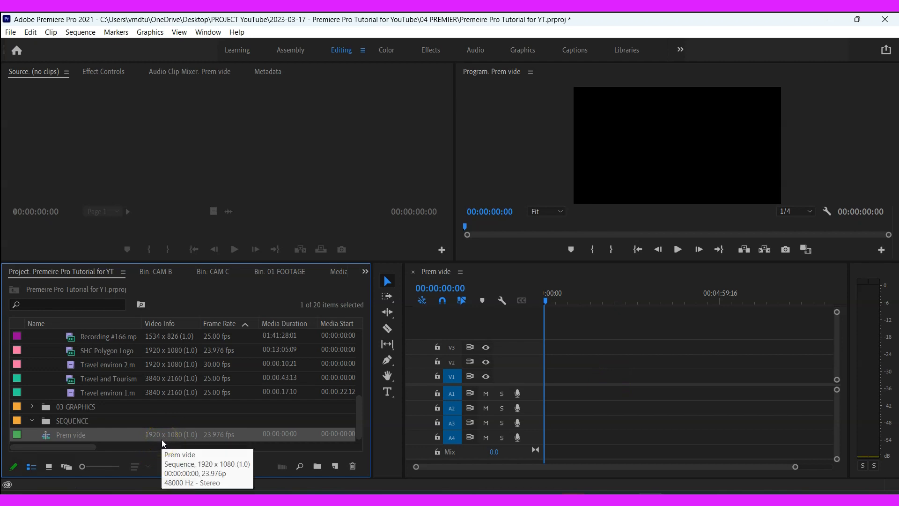
# - Delete the Prem vide sequence from the project
pyautogui.press('Delete')
# - Create a sequence from the Driving into a resort clip in the CAM A bin, and delete that sequence from the project
pyautogui.moveTo(360, 414); pyautogui.dragTo(365, 373)
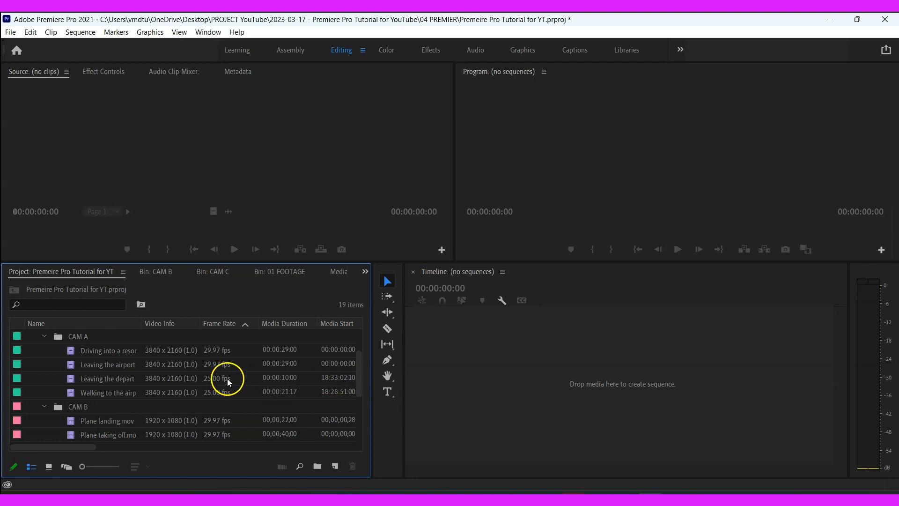
pyautogui.click(75, 349)
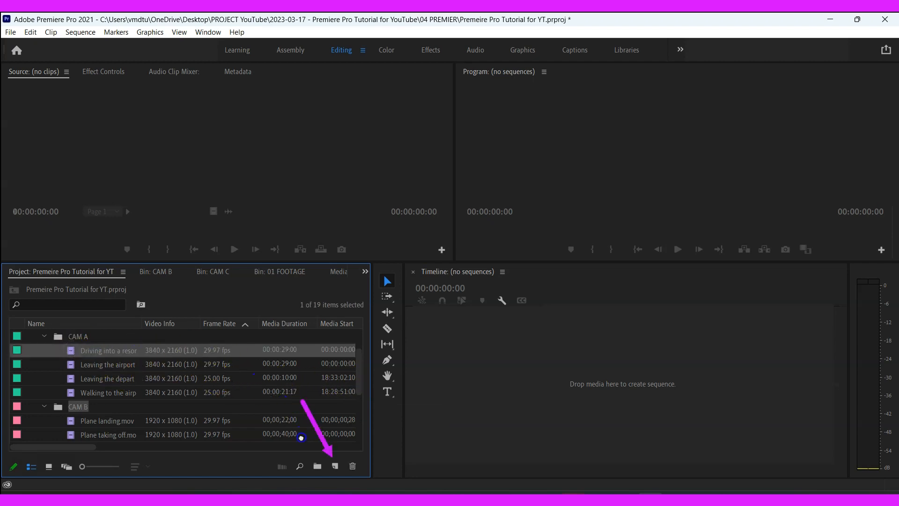
pyautogui.scroll(-3, 301, 437)
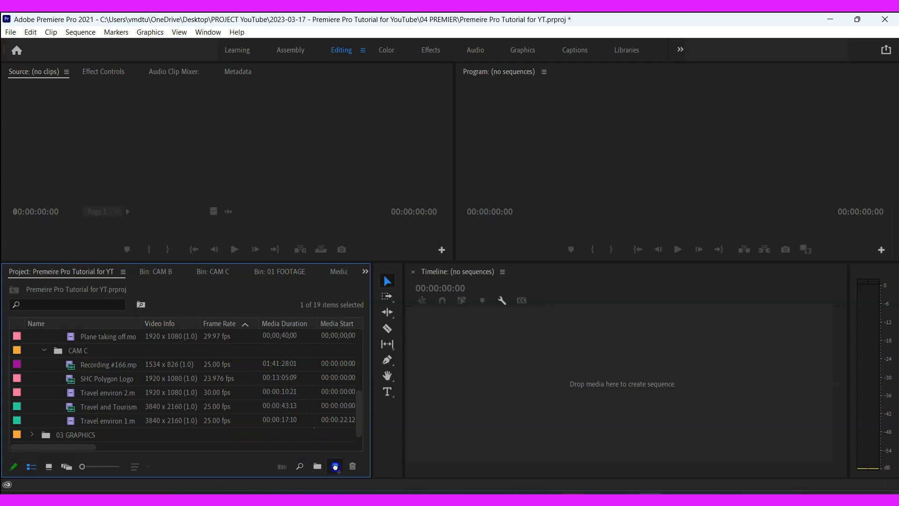
pyautogui.moveTo(335, 466); pyautogui.dragTo(335, 466)
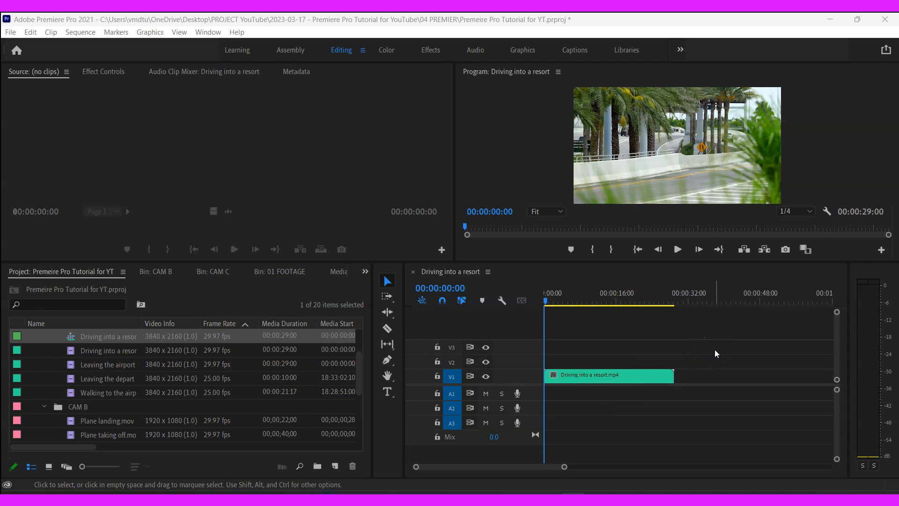
pyautogui.press('Delete')
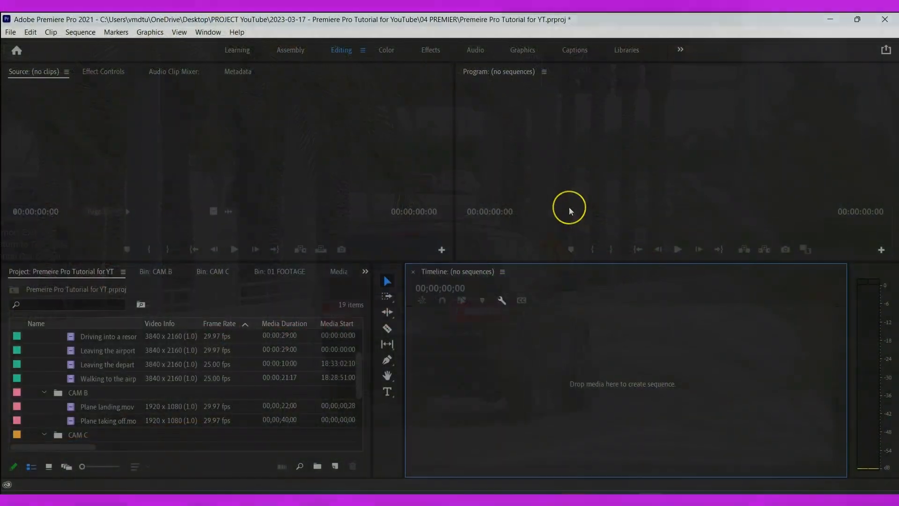
# - Create a new sequence from the Walking to the airport counter clip in the CAM A bin
pyautogui.click(564, 199)
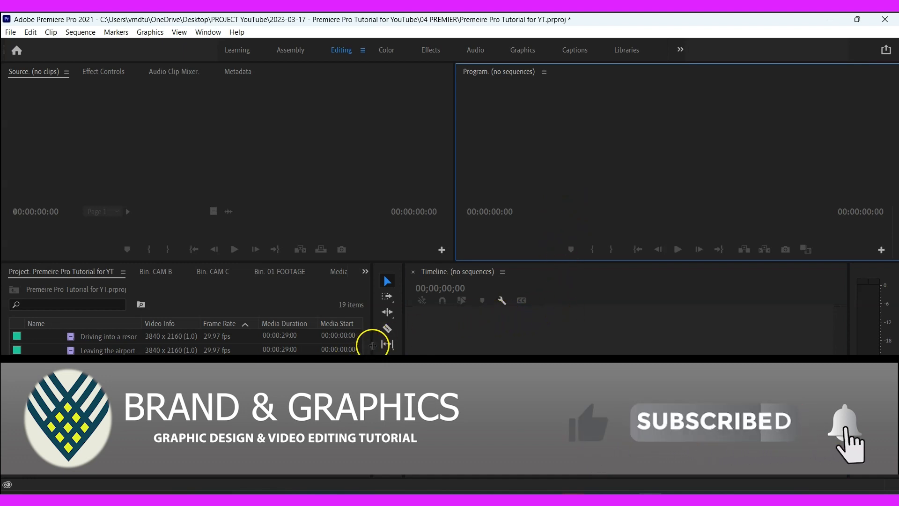
pyautogui.hotkey('shift', '1')
pyautogui.moveTo(358, 375); pyautogui.dragTo(360, 404)
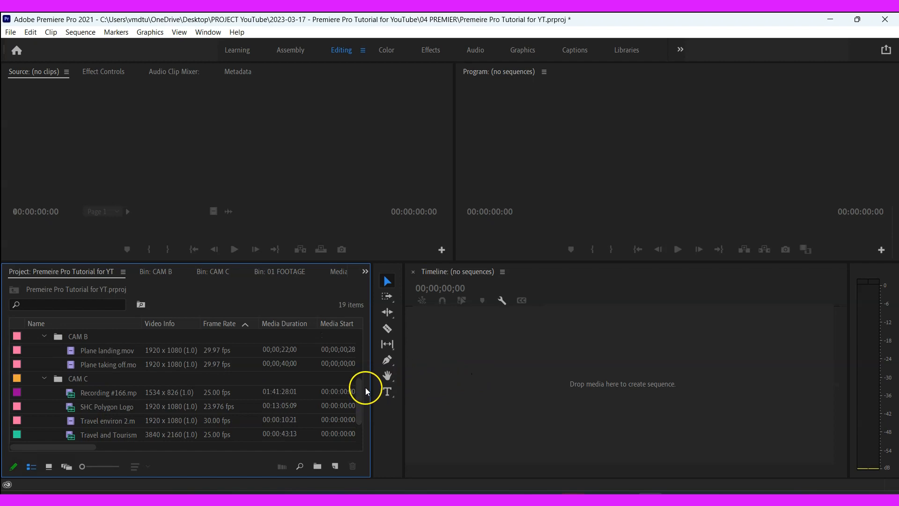
pyautogui.moveTo(360, 398); pyautogui.dragTo(357, 369)
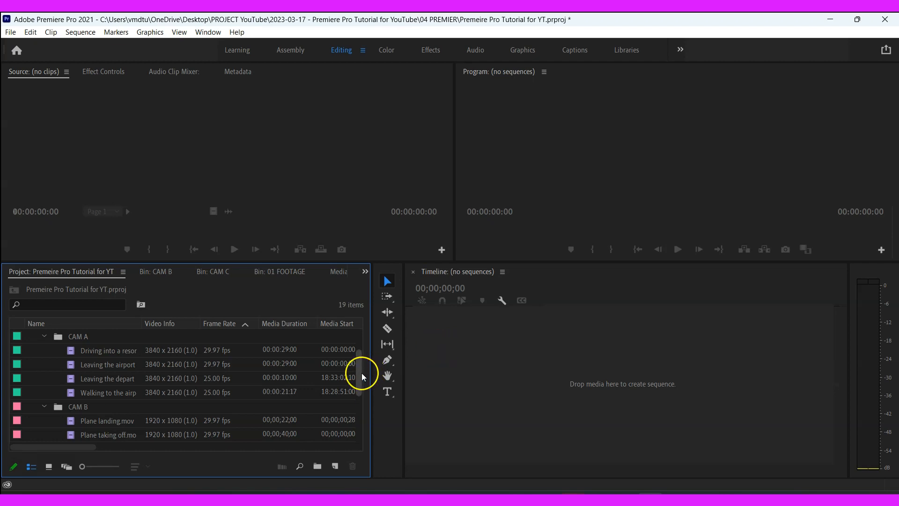
pyautogui.moveTo(358, 374)
pyautogui.mouseDown()
pyautogui.moveTo(359, 396)
pyautogui.moveTo(358, 371)
pyautogui.mouseUp()
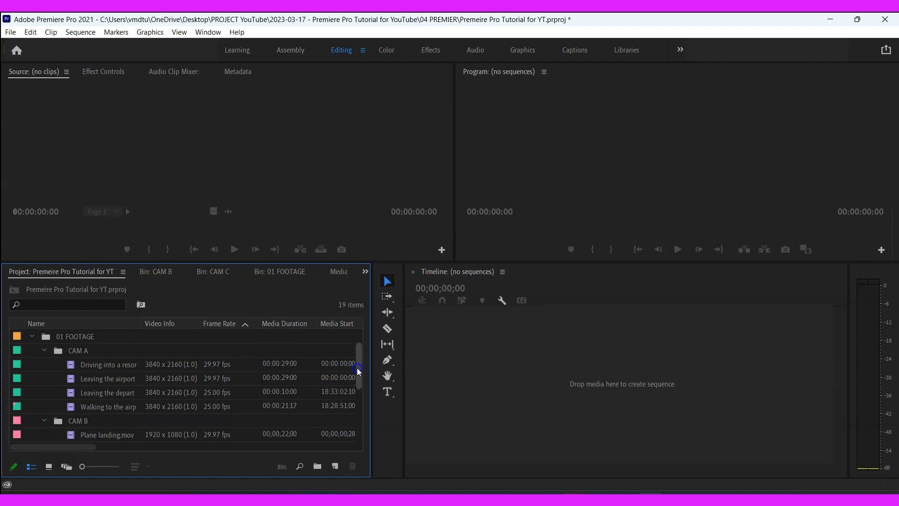
pyautogui.click(70, 406)
pyautogui.moveTo(111, 405); pyautogui.dragTo(218, 416)
pyautogui.moveTo(304, 438); pyautogui.dragTo(333, 467)
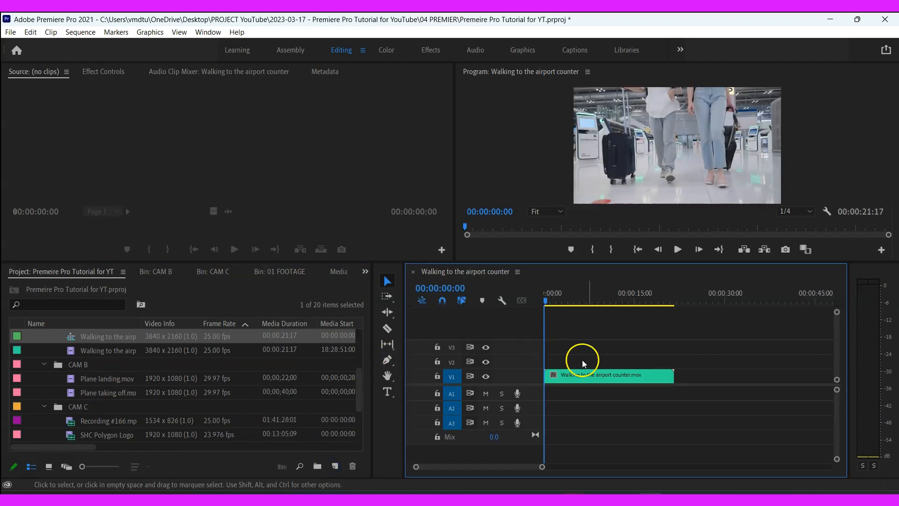
# - Rename the new sequence as Premiere Pro Tutorial for YT and file it in the SEQUENCE bin
pyautogui.click(127, 336)
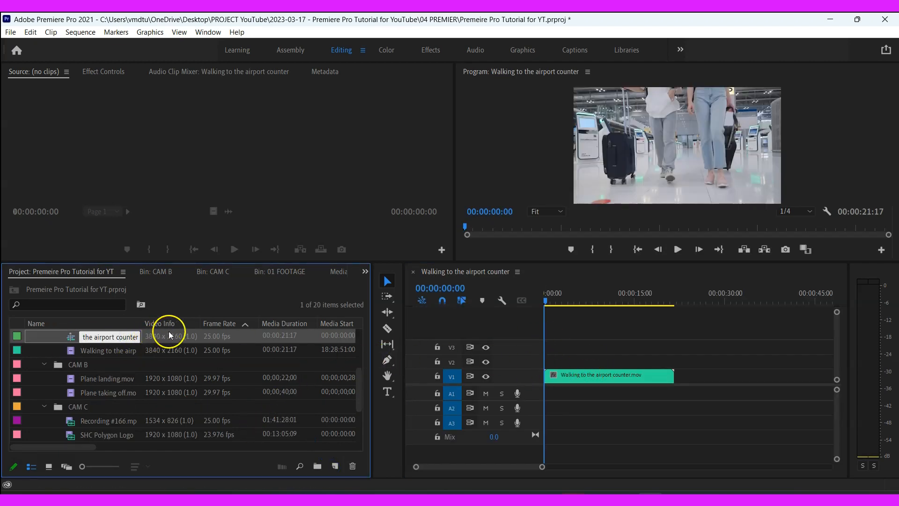
pyautogui.write('Premiere Pro')
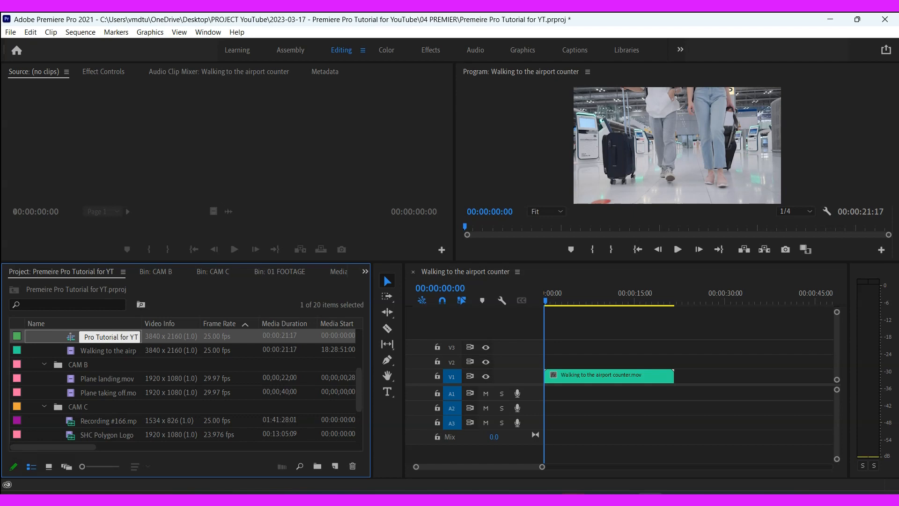
pyautogui.write(' Tutorial for YT')
pyautogui.press('Return')
pyautogui.click(136, 337)
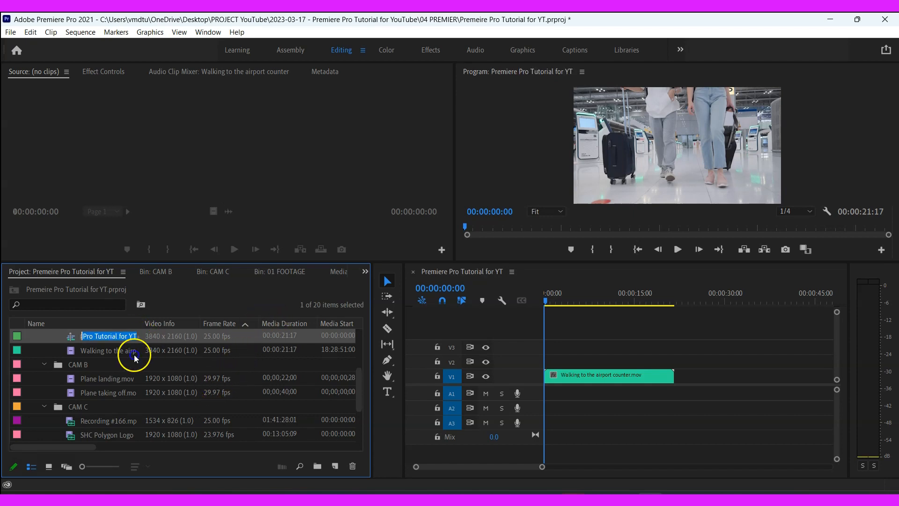
pyautogui.click(54, 335)
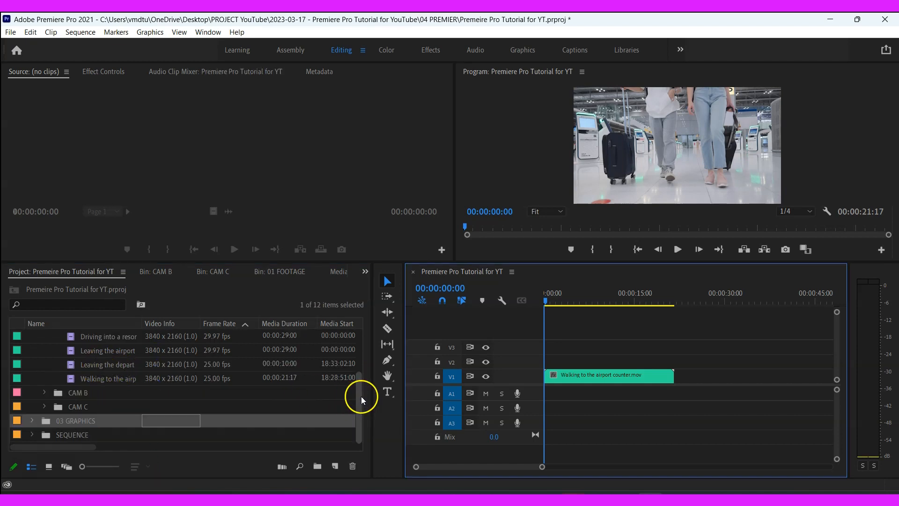
# - Add Plane taking off.mov and Plane landing.mov from the CAM B bin after the Walking to the airport counter clip on track V1
pyautogui.click(44, 393)
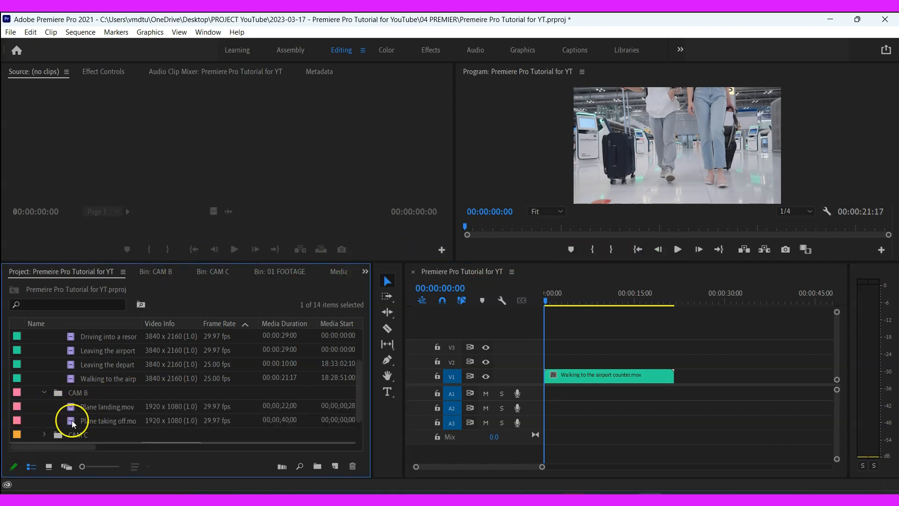
pyautogui.moveTo(73, 423); pyautogui.dragTo(658, 384)
pyautogui.moveTo(542, 467); pyautogui.dragTo(597, 467)
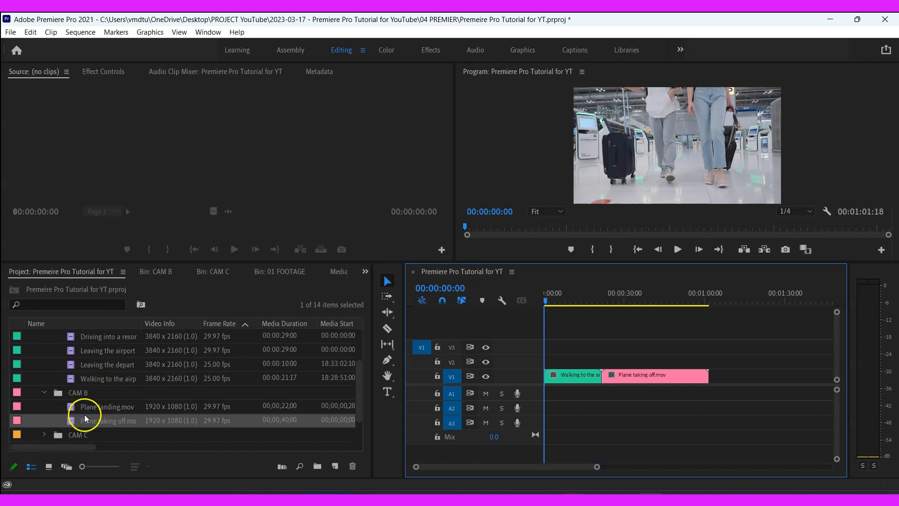
pyautogui.moveTo(76, 413); pyautogui.dragTo(710, 373)
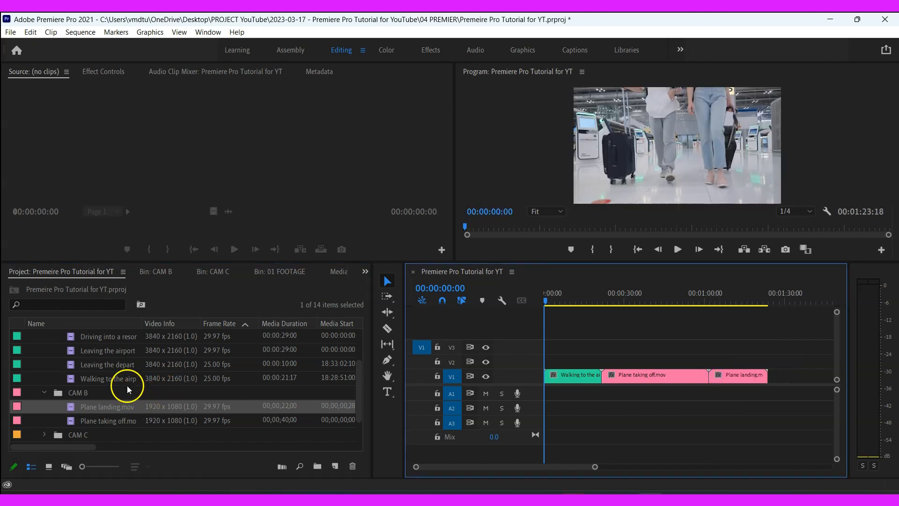
# - Rename the 10-second CAM A clip Leaving the arrival hall.mov and append it, Leaving the airport and Driving into a resort to track V1
pyautogui.doubleClick(88, 363)
pyautogui.moveTo(88, 362); pyautogui.dragTo(778, 369)
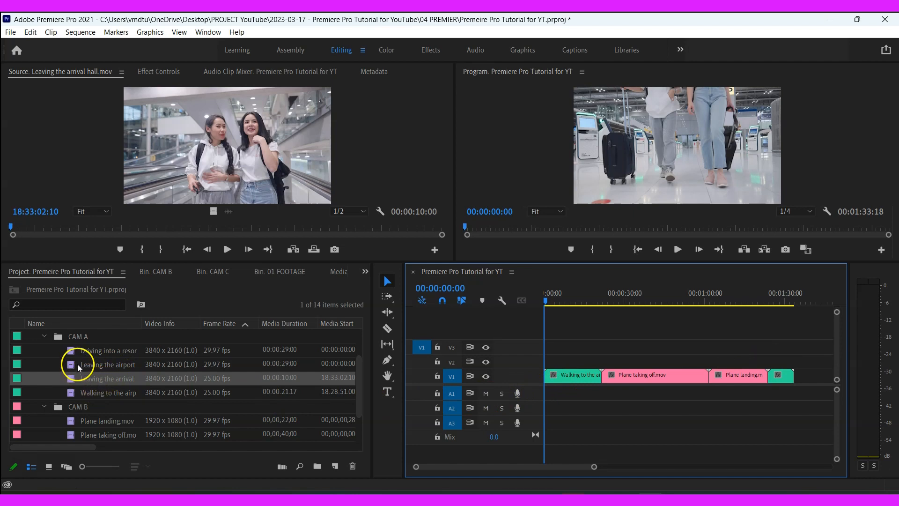
pyautogui.moveTo(96, 363); pyautogui.dragTo(796, 372)
pyautogui.moveTo(592, 467); pyautogui.dragTo(628, 467)
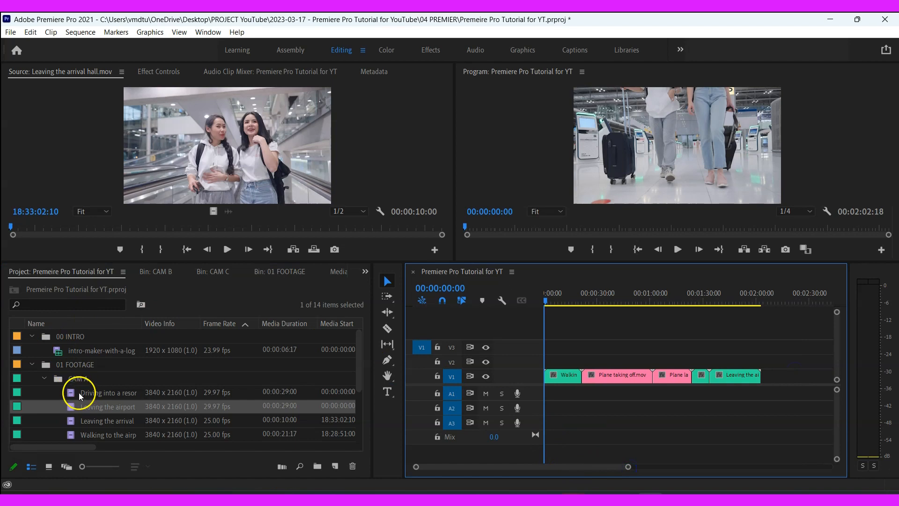
pyautogui.moveTo(73, 395); pyautogui.dragTo(766, 377)
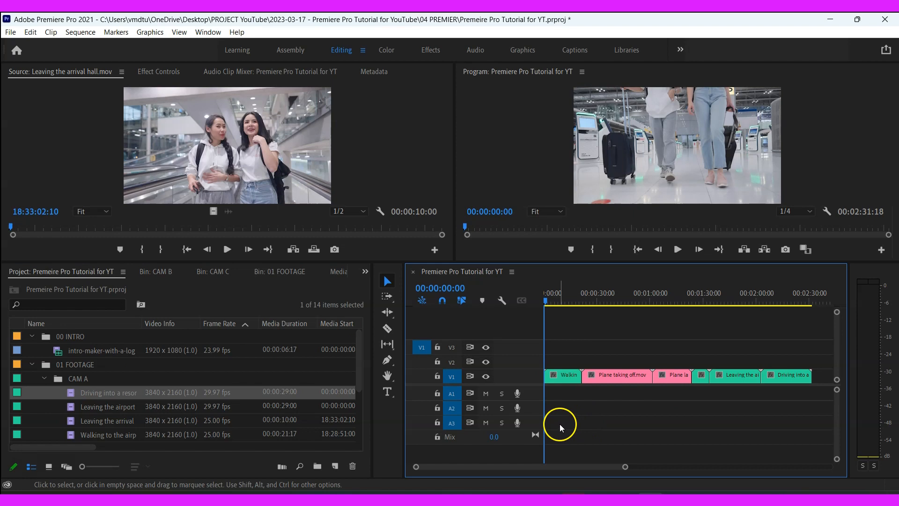
pyautogui.click(602, 427)
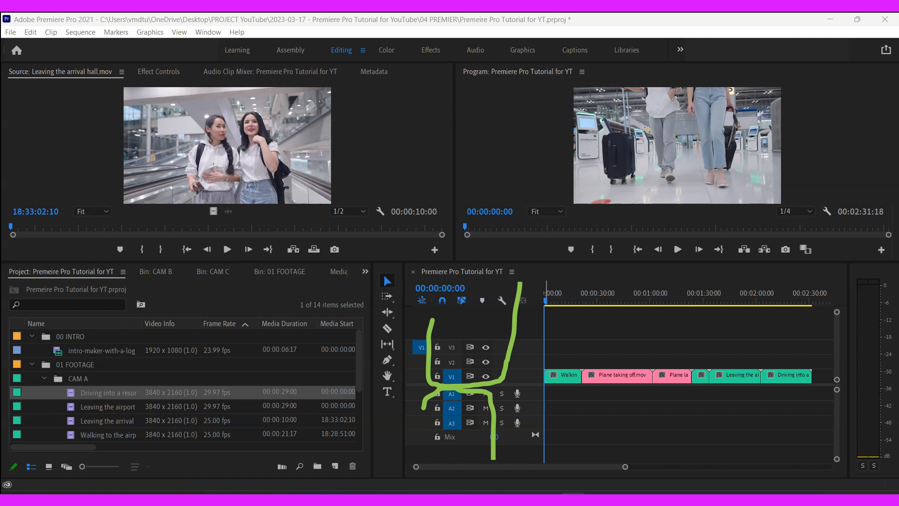
# - Add a single video track, followed by two more video tracks after Video 4 and one audio track after Audio 3
pyautogui.rightClick(518, 352)
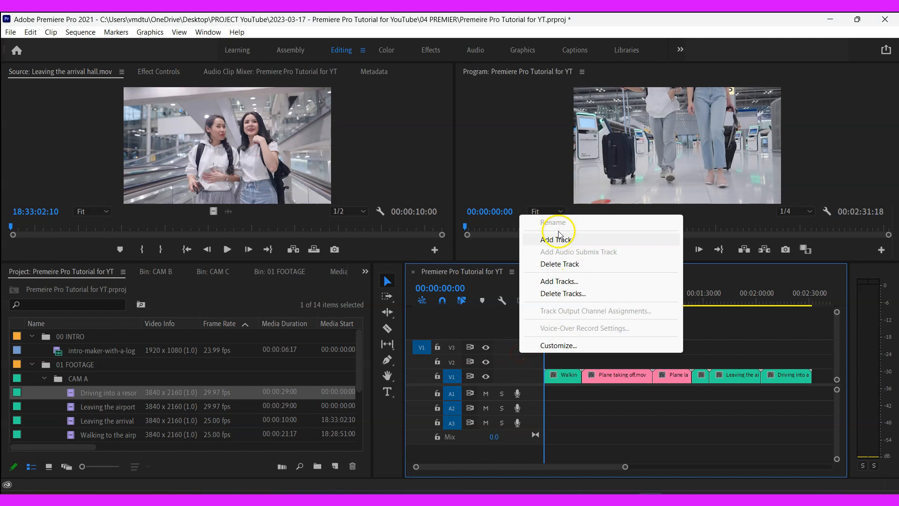
pyautogui.click(558, 241)
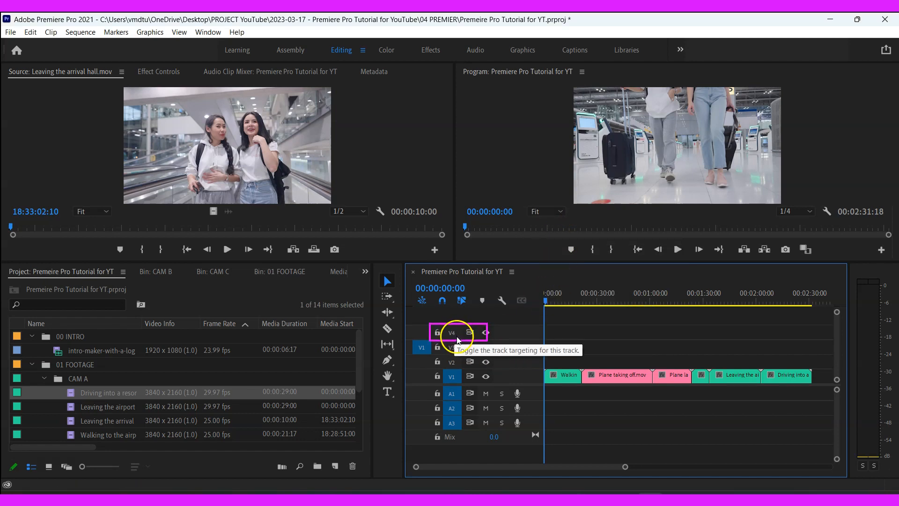
pyautogui.rightClick(523, 372)
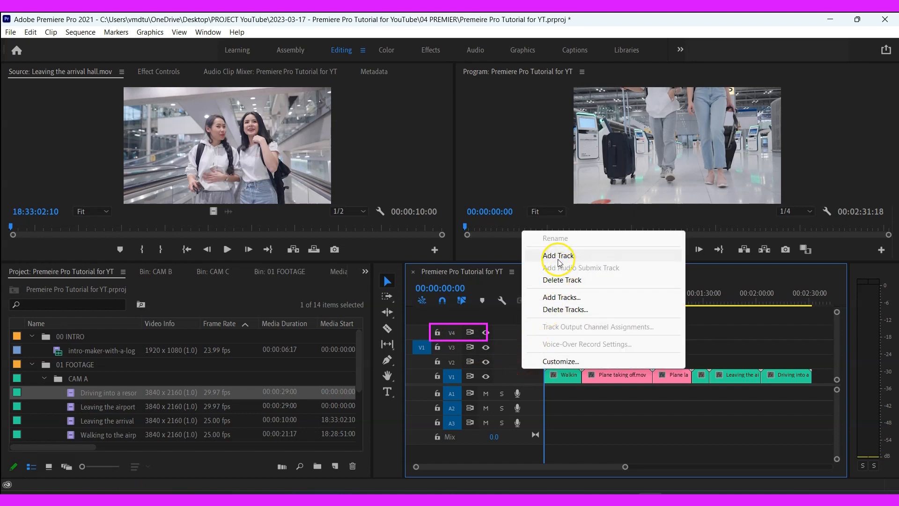
pyautogui.click(545, 299)
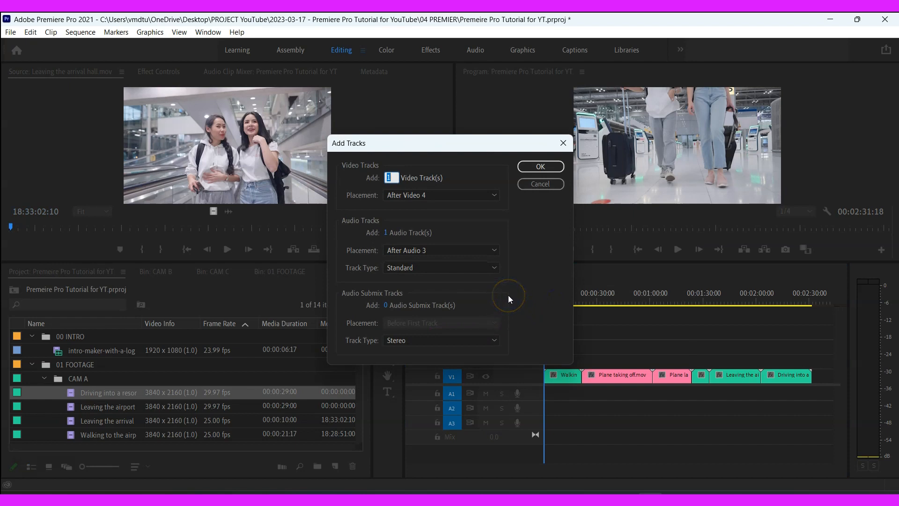
pyautogui.write('2')
pyautogui.click(394, 180)
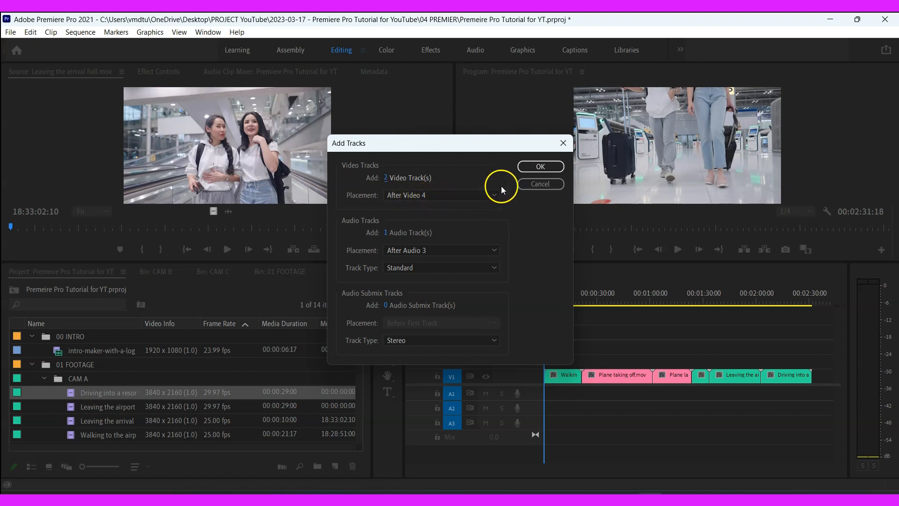
pyautogui.click(539, 170)
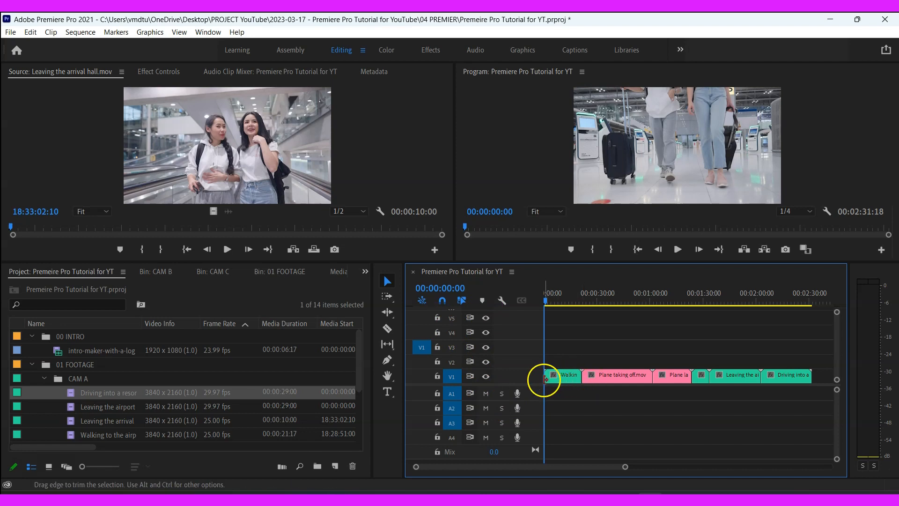
# - Lock and unlock video track V1, and switch its output off and on again
pyautogui.click(438, 376)
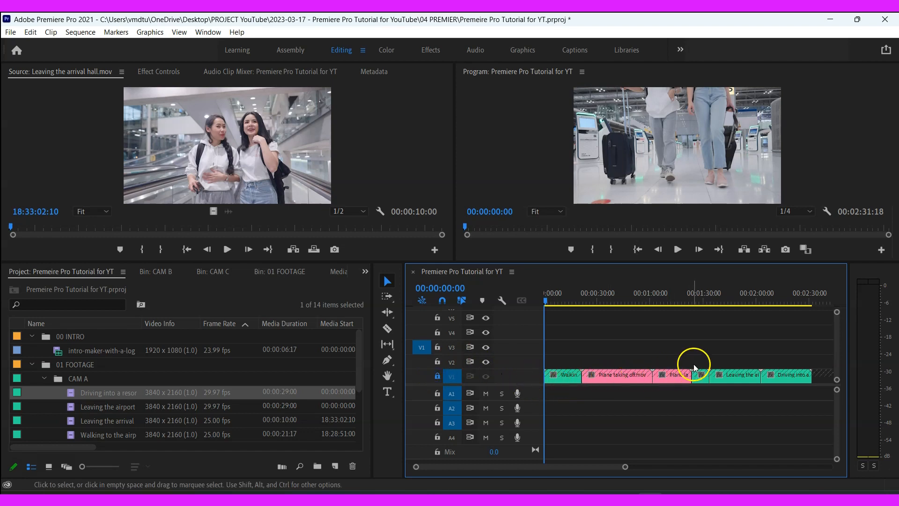
pyautogui.click(436, 377)
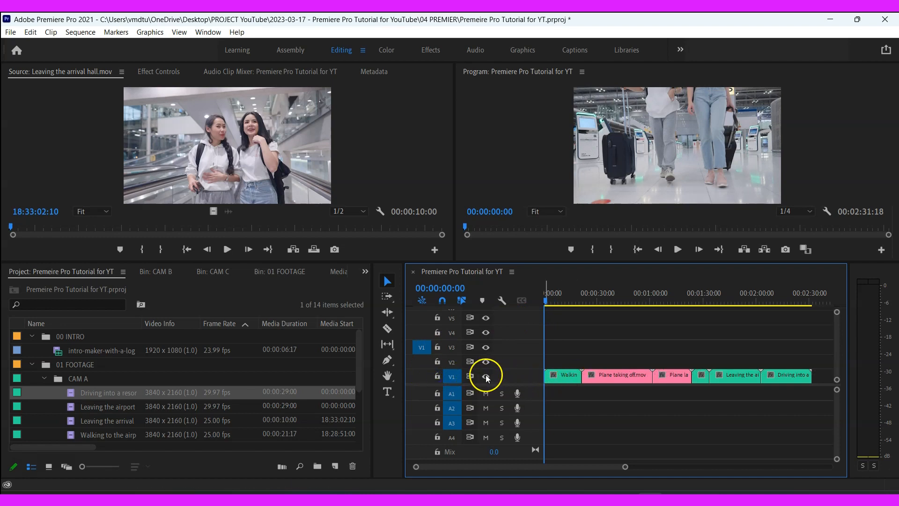
pyautogui.click(486, 376)
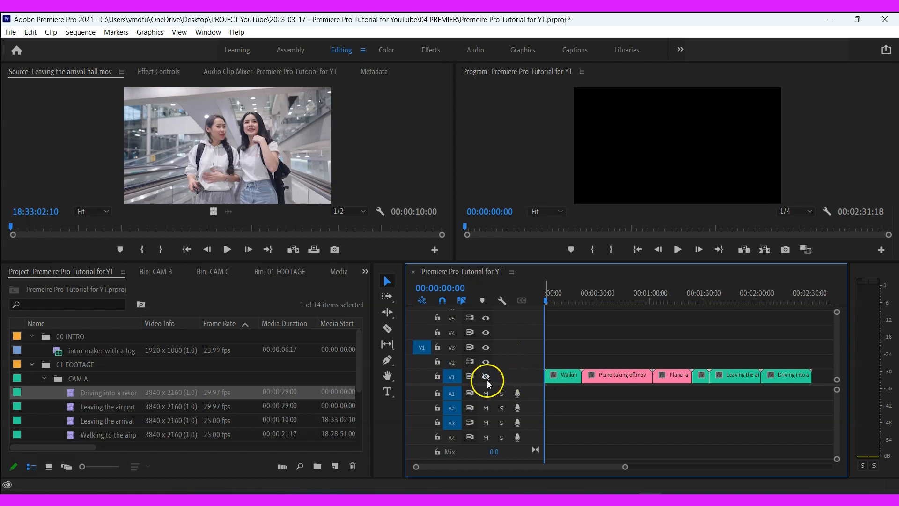
pyautogui.click(486, 377)
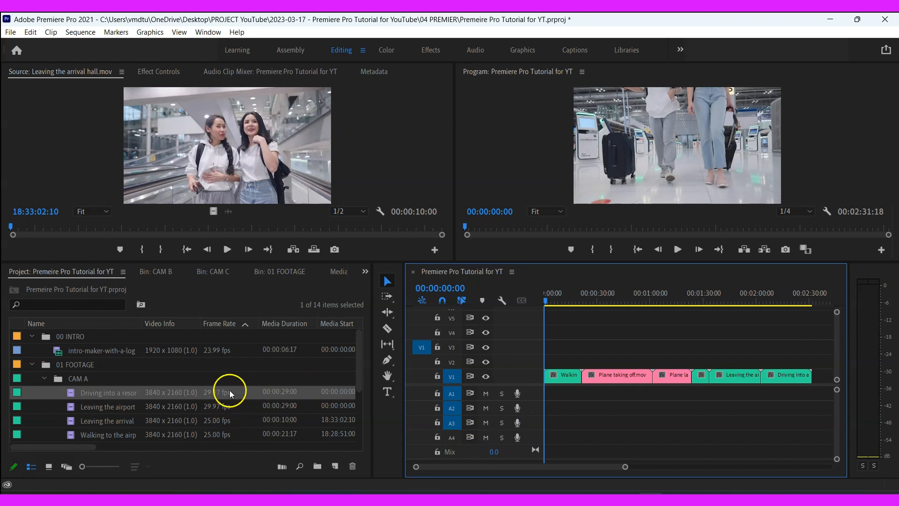
# - Insert the intro-maker logo reveal clip from the 00 INTRO bin at the start of the sequence, ahead of the walking clip
pyautogui.click(148, 346)
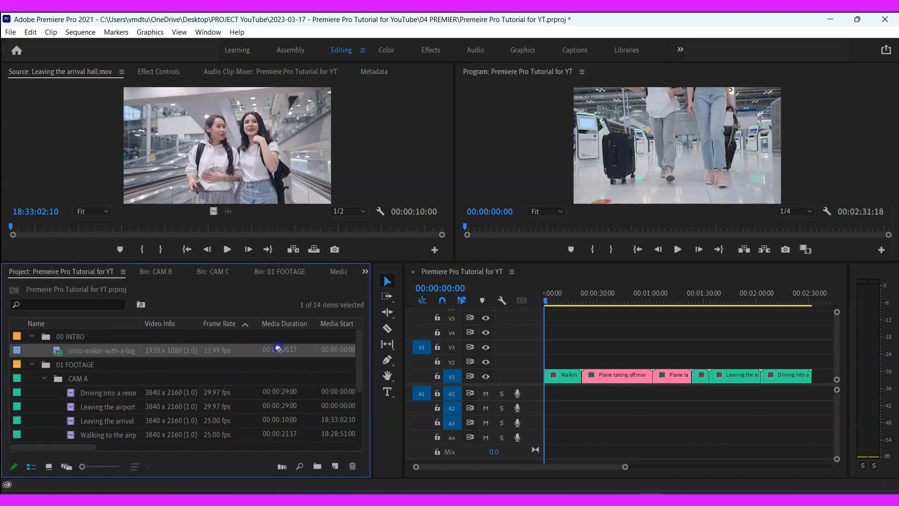
pyautogui.moveTo(309, 345); pyautogui.dragTo(545, 370)
pyautogui.moveTo(610, 465); pyautogui.dragTo(560, 464)
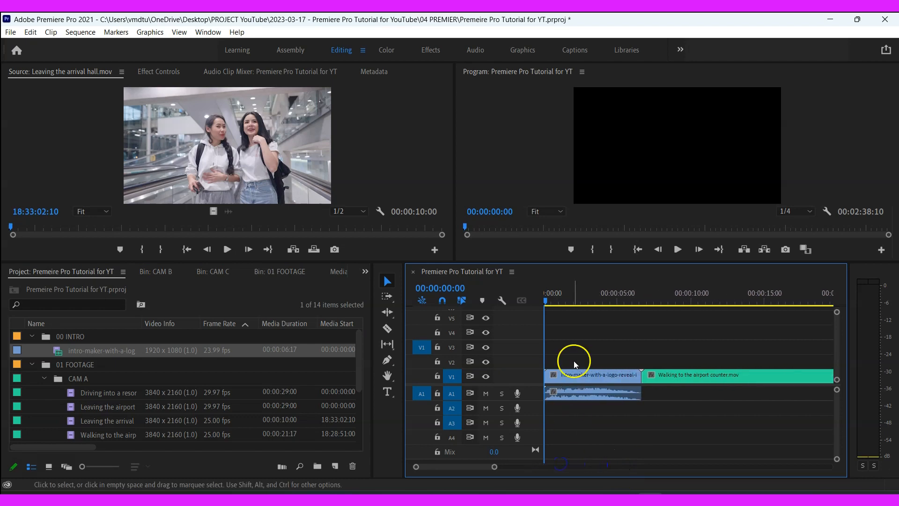
# - Preview the intro clip in the timeline and try muting audio track A1
pyautogui.moveTo(546, 298); pyautogui.dragTo(575, 310)
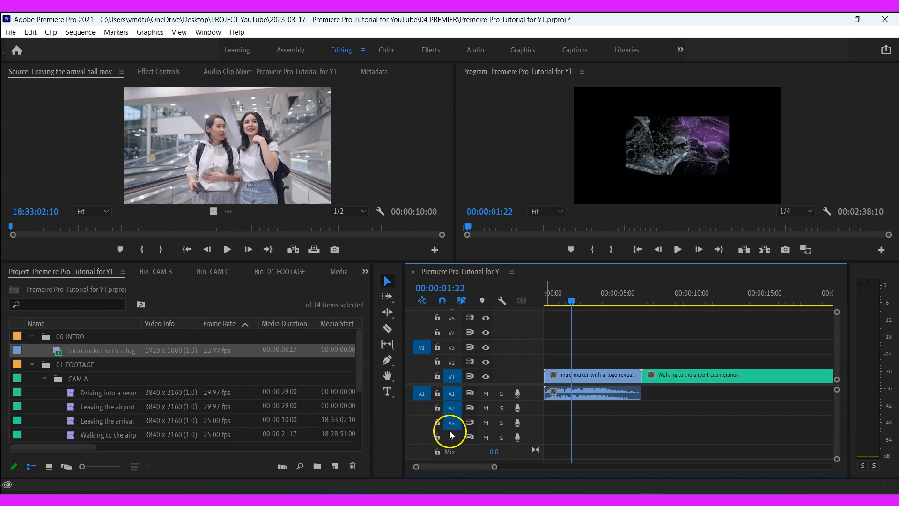
pyautogui.click(485, 394)
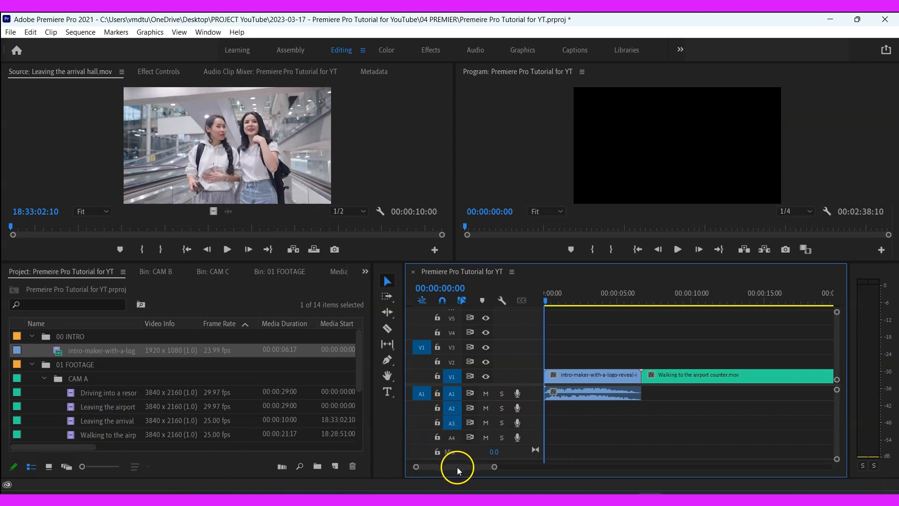
# - Scrub through the intro and walking clips in the sequence at several timeline zoom levels
pyautogui.moveTo(458, 470); pyautogui.dragTo(665, 459)
pyautogui.click(666, 302)
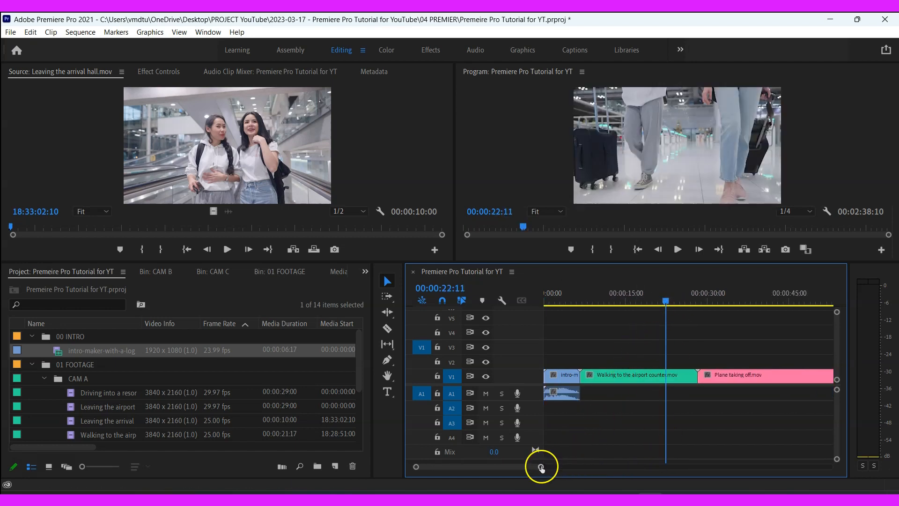
pyautogui.moveTo(540, 466); pyautogui.dragTo(651, 448)
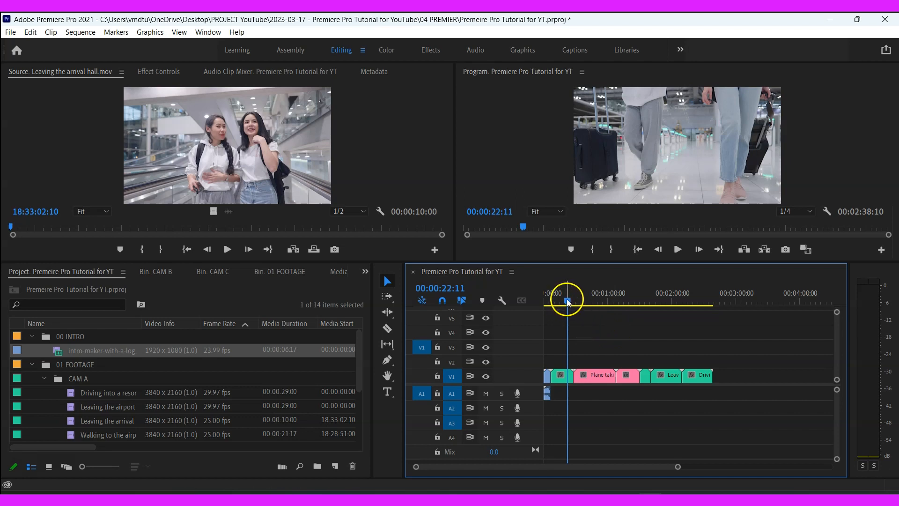
pyautogui.moveTo(566, 300)
pyautogui.mouseDown()
pyautogui.moveTo(553, 300)
pyautogui.moveTo(614, 302)
pyautogui.moveTo(565, 317)
pyautogui.mouseUp()
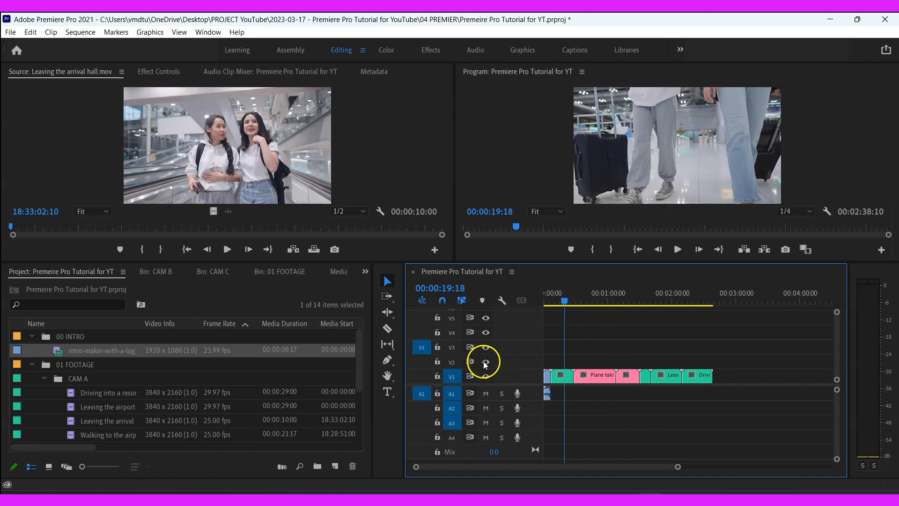
pyautogui.moveTo(678, 467); pyautogui.dragTo(624, 466)
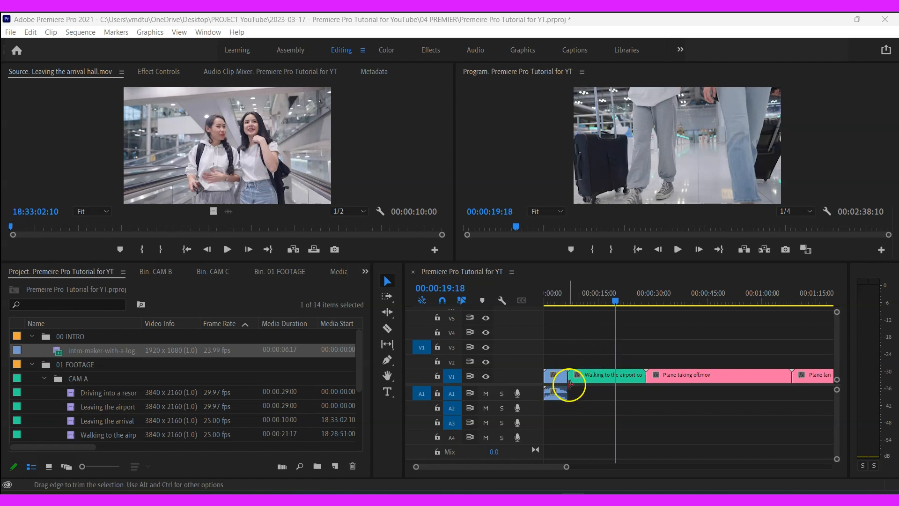
pyautogui.moveTo(616, 301); pyautogui.dragTo(558, 316)
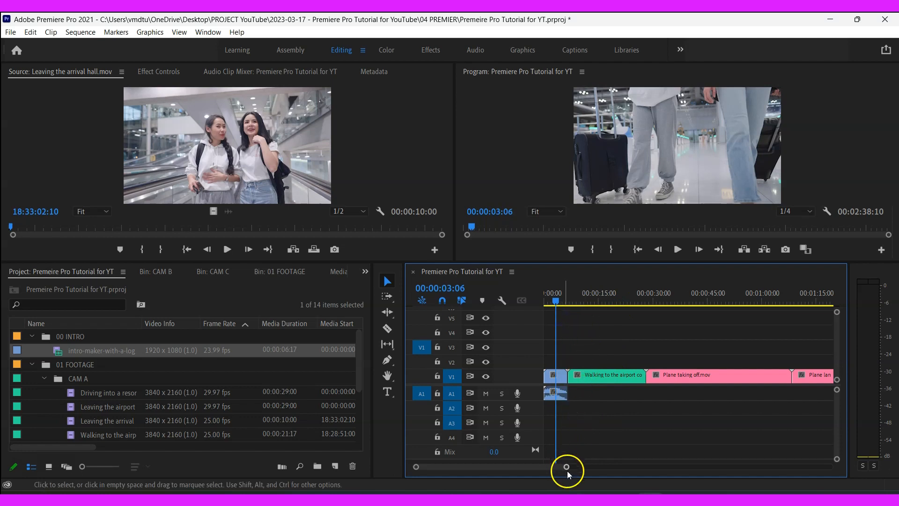
pyautogui.moveTo(567, 469); pyautogui.dragTo(532, 474)
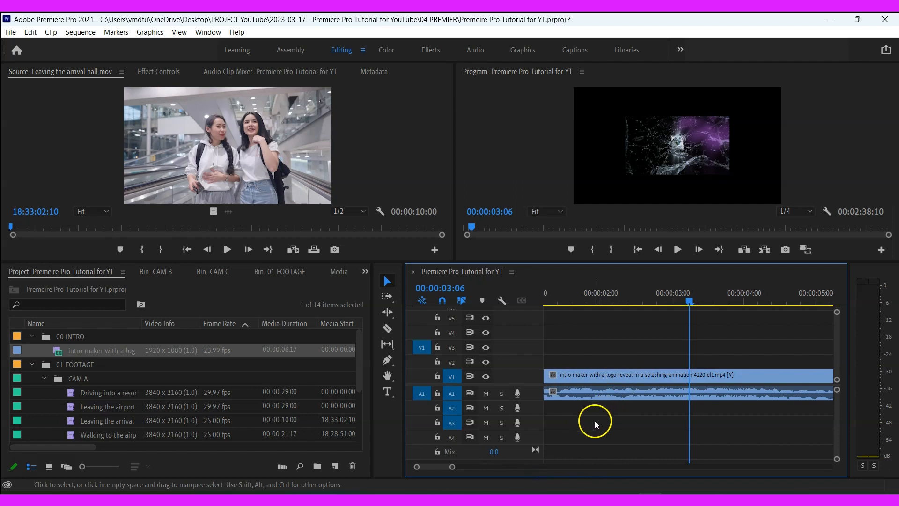
# - Unlink the intro clip's audio from its video and select each part separately
pyautogui.click(613, 393)
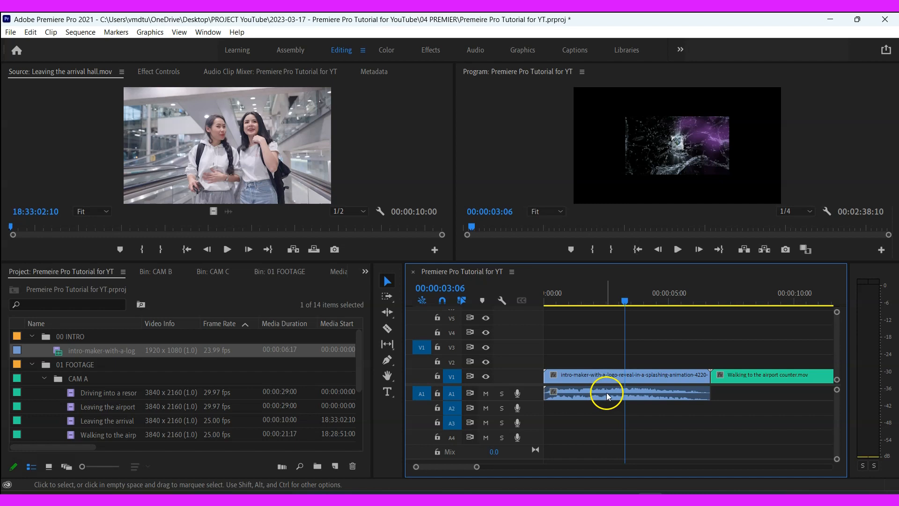
pyautogui.rightClick(605, 392)
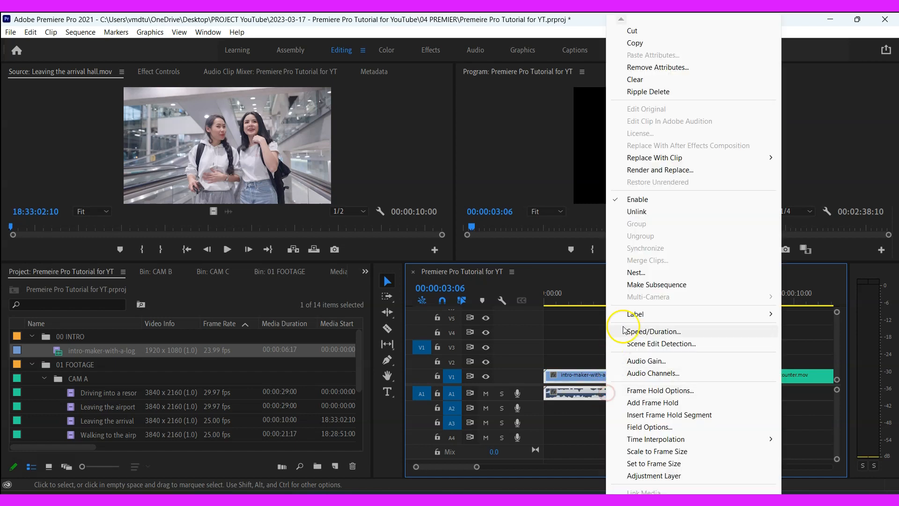
pyautogui.click(635, 211)
pyautogui.click(661, 420)
pyautogui.click(647, 393)
pyautogui.click(648, 373)
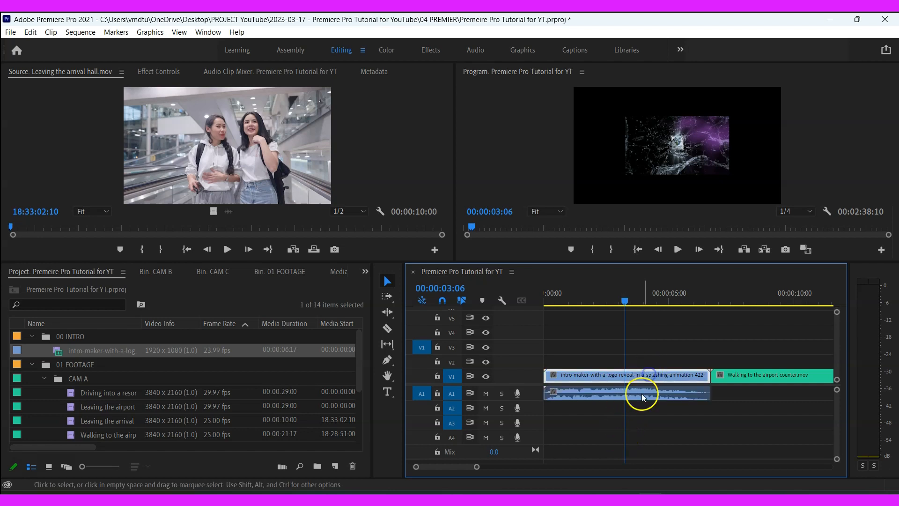
pyautogui.click(650, 396)
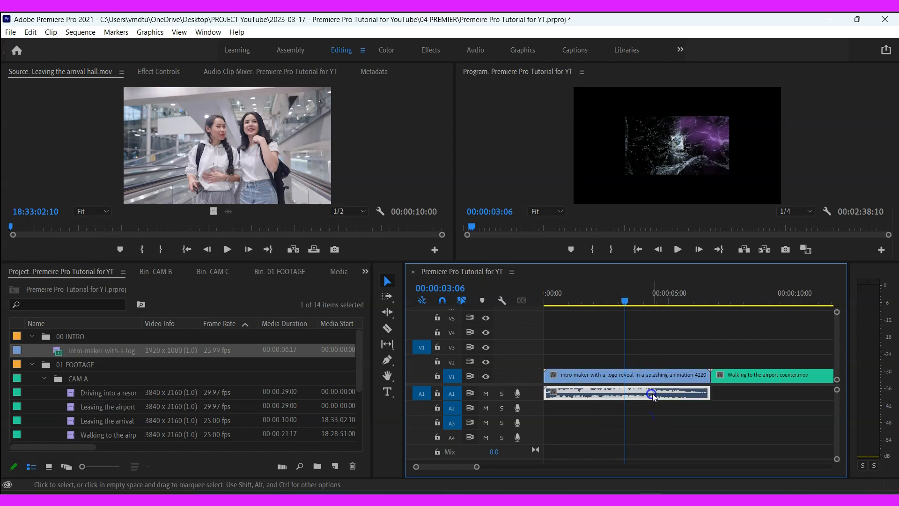
pyautogui.click(653, 434)
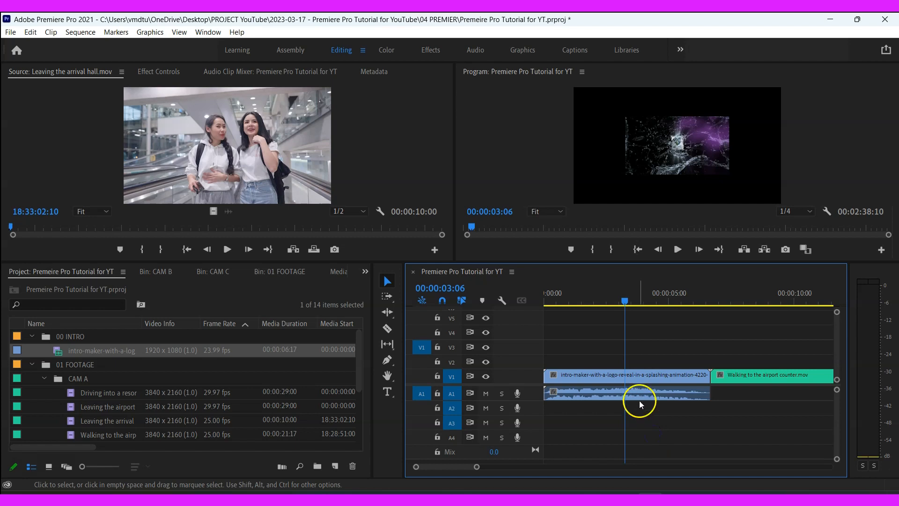
# - Unlink the relinked intro clip's video and audio, and delete its audio part from track A1
pyautogui.click(634, 386)
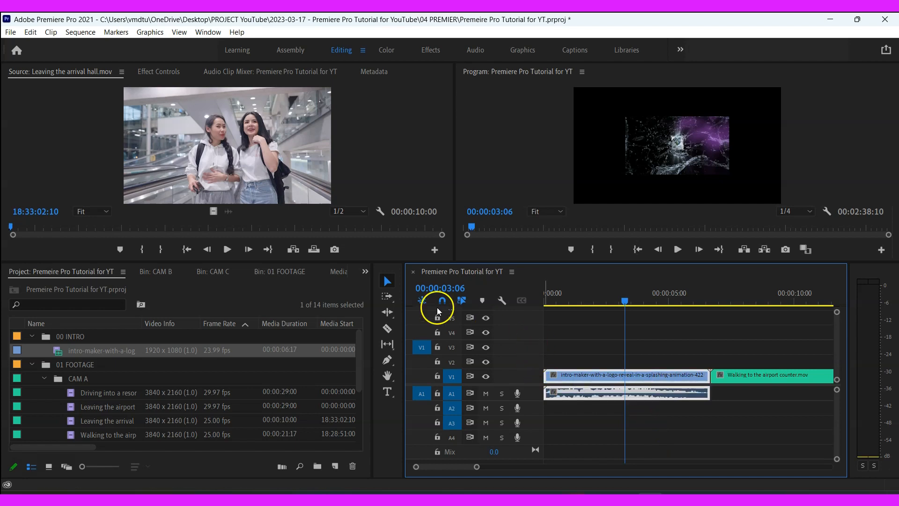
pyautogui.click(51, 33)
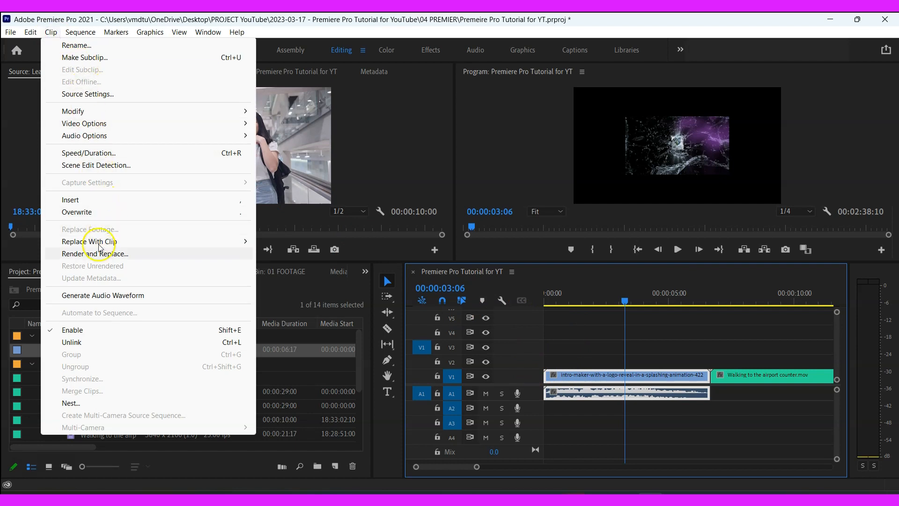
pyautogui.click(90, 341)
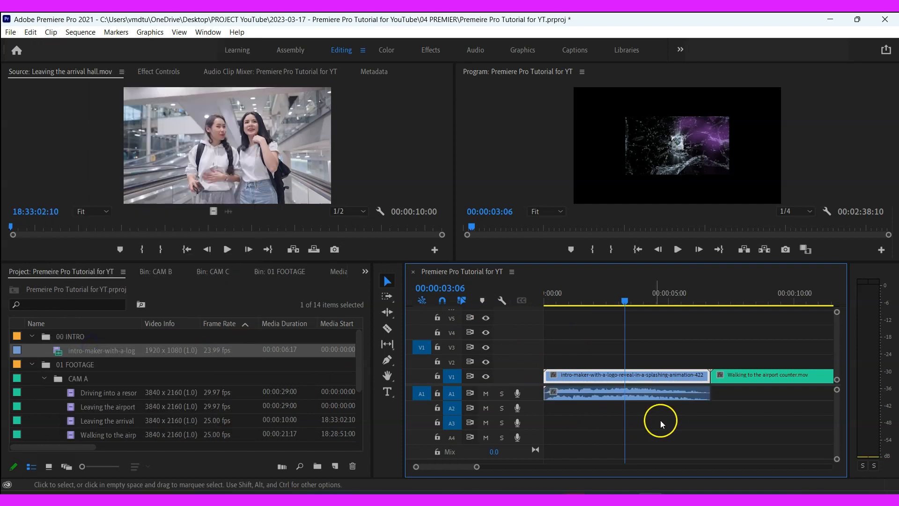
pyautogui.click(672, 431)
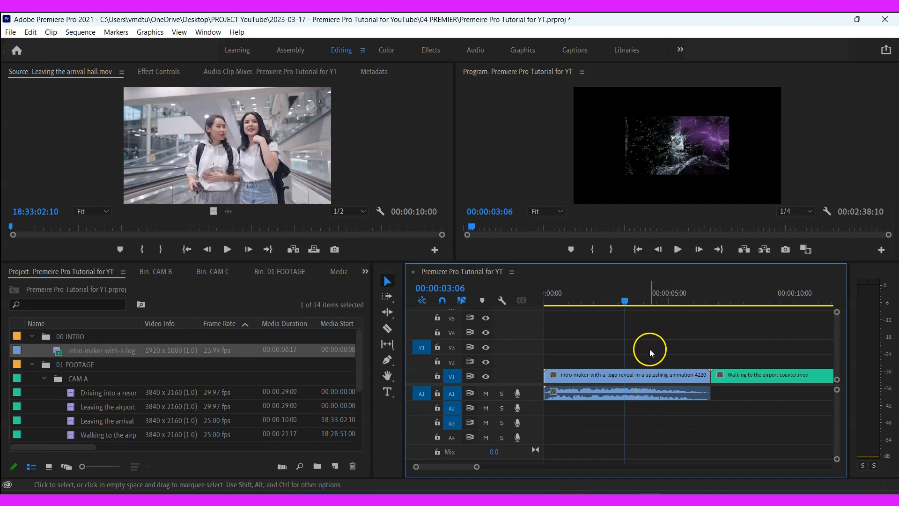
pyautogui.click(663, 394)
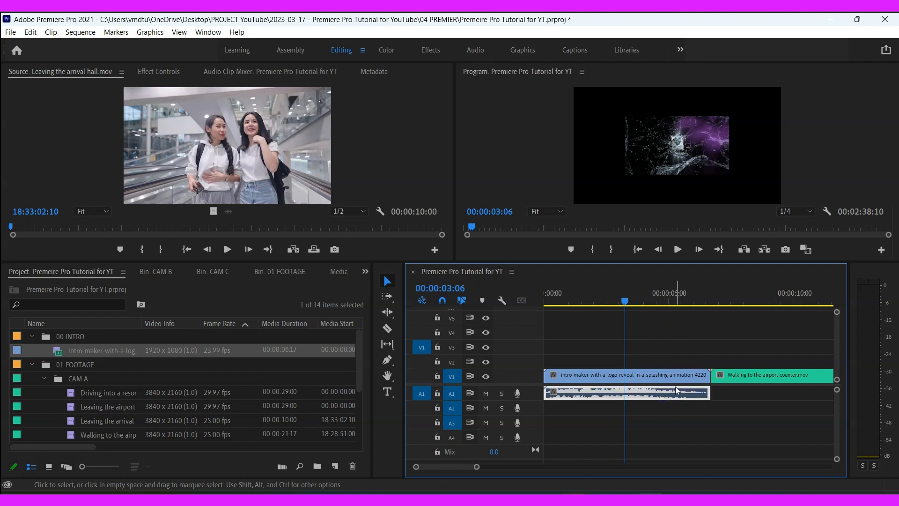
pyautogui.press('Delete')
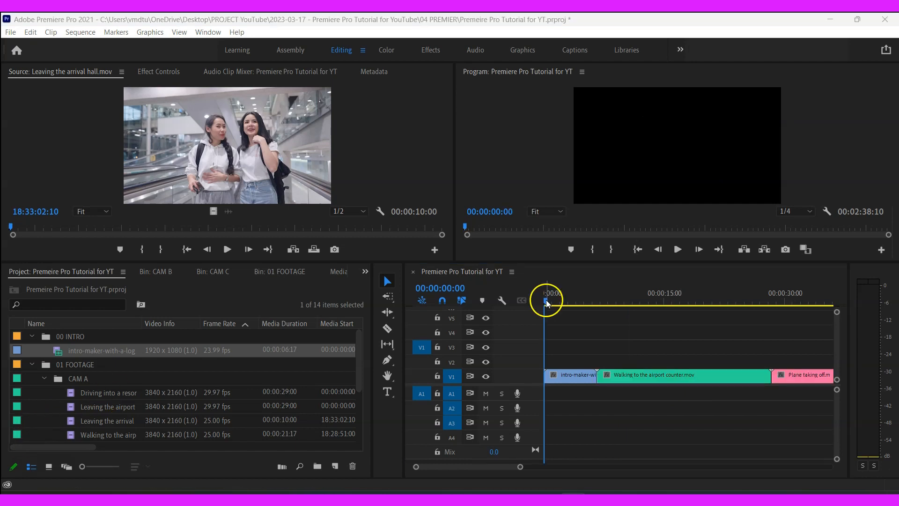
# - Delete the intro clip's video from the start of track V1, leaving its gap open
pyautogui.moveTo(546, 299); pyautogui.dragTo(572, 314)
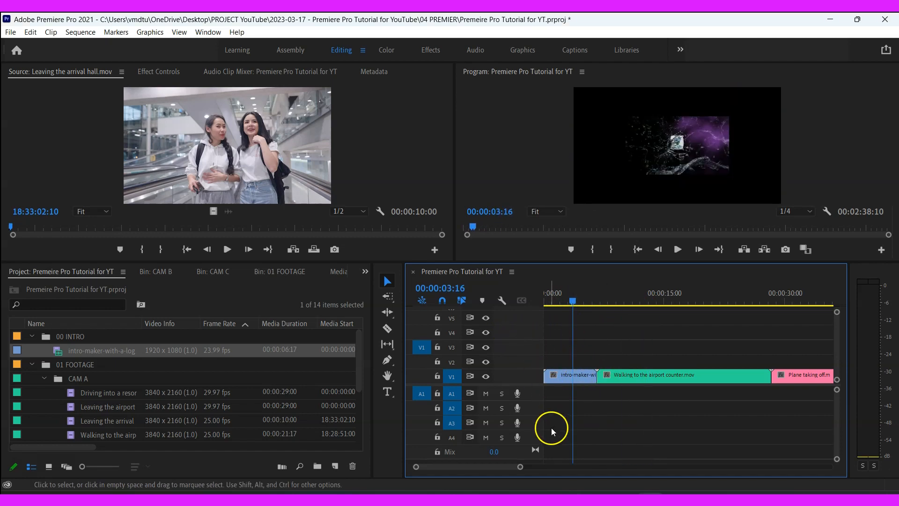
pyautogui.click(385, 281)
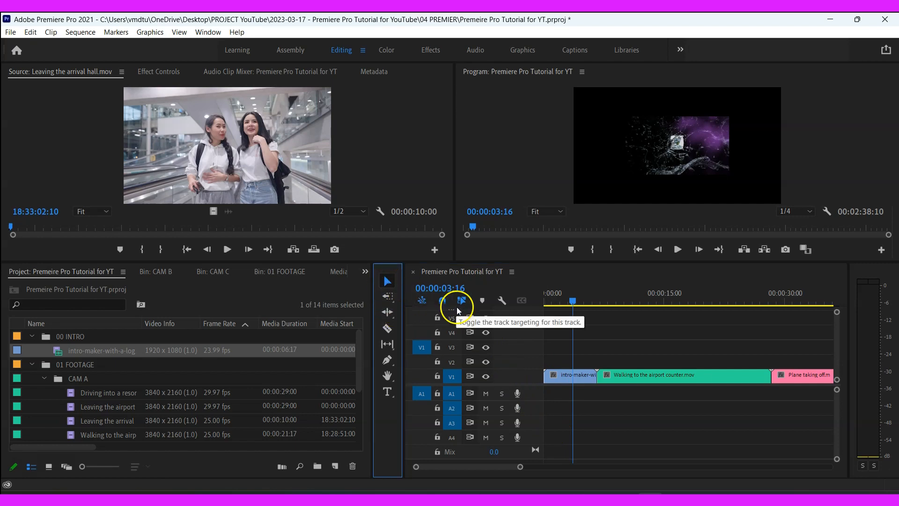
pyautogui.click(579, 377)
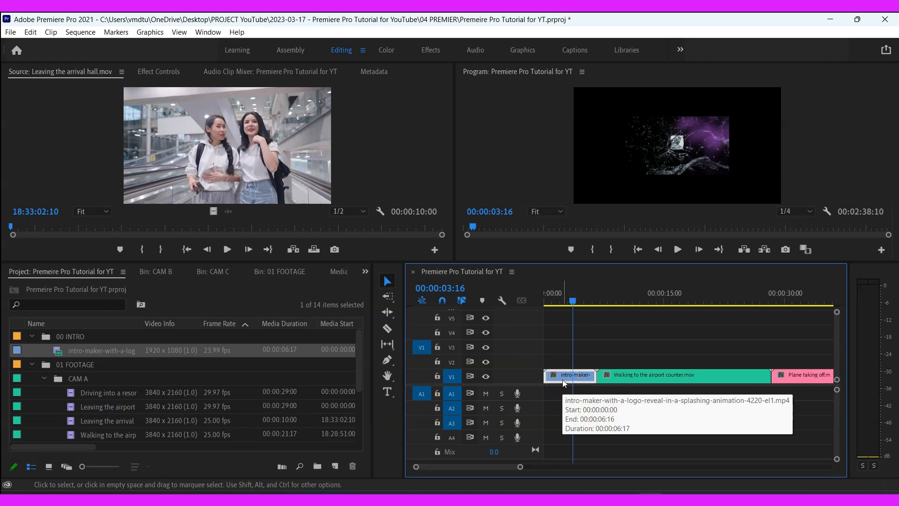
pyautogui.press('Delete')
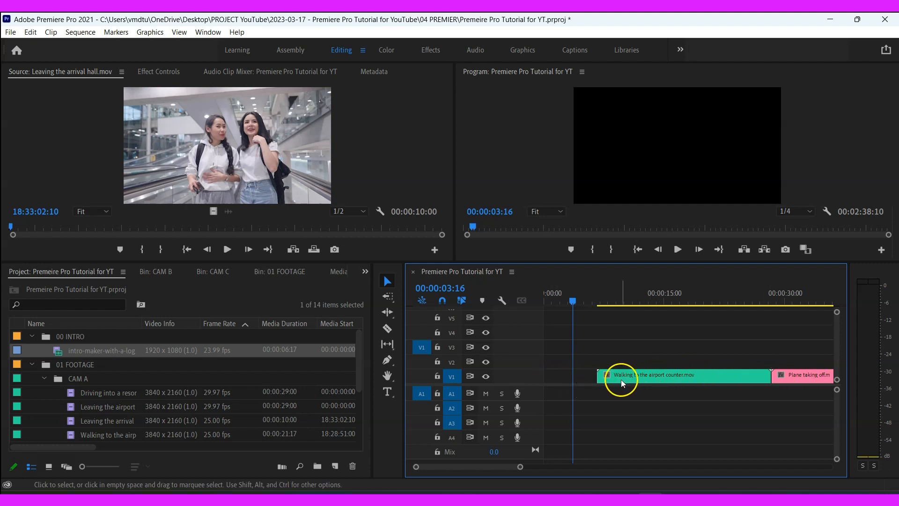
# - Select the walking and plane taking off clips together, and try marquee-selecting the clips on track V1
pyautogui.click(662, 373)
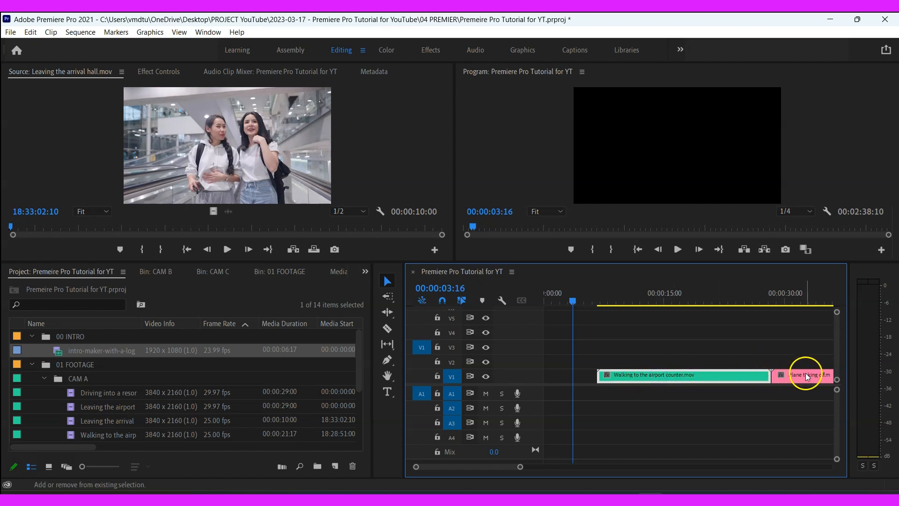
pyautogui.moveTo(519, 466); pyautogui.dragTo(561, 466)
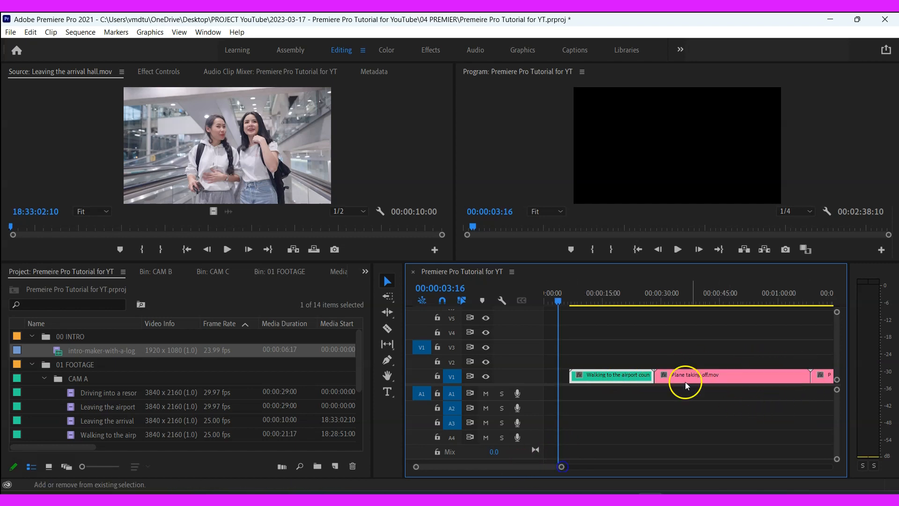
pyautogui.keyDown('shift'); pyautogui.click(726, 372); pyautogui.keyUp('shift')
pyautogui.moveTo(580, 341); pyautogui.dragTo(863, 391)
pyautogui.moveTo(538, 466); pyautogui.dragTo(495, 465)
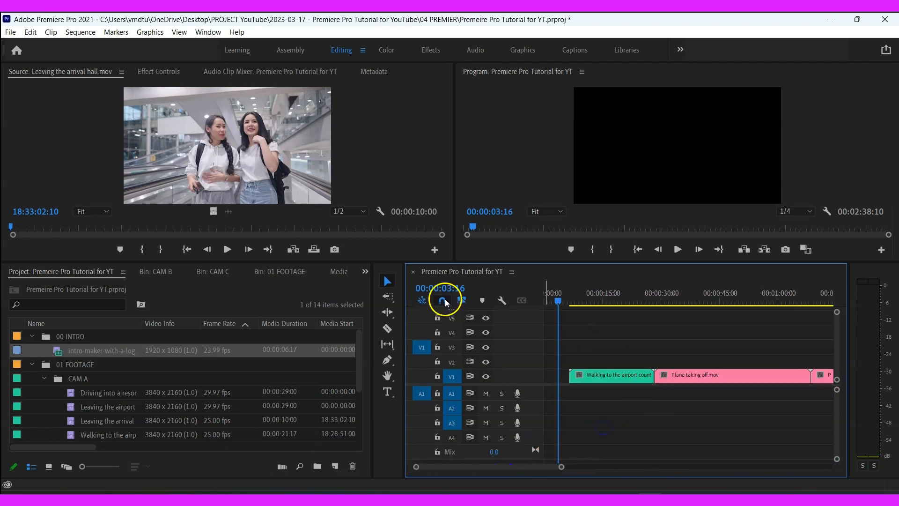
# - Try selecting every clip on V1 with the Track Select Forward tool and with the Track Select Backward tool
pyautogui.moveTo(393, 296); pyautogui.dragTo(445, 298)
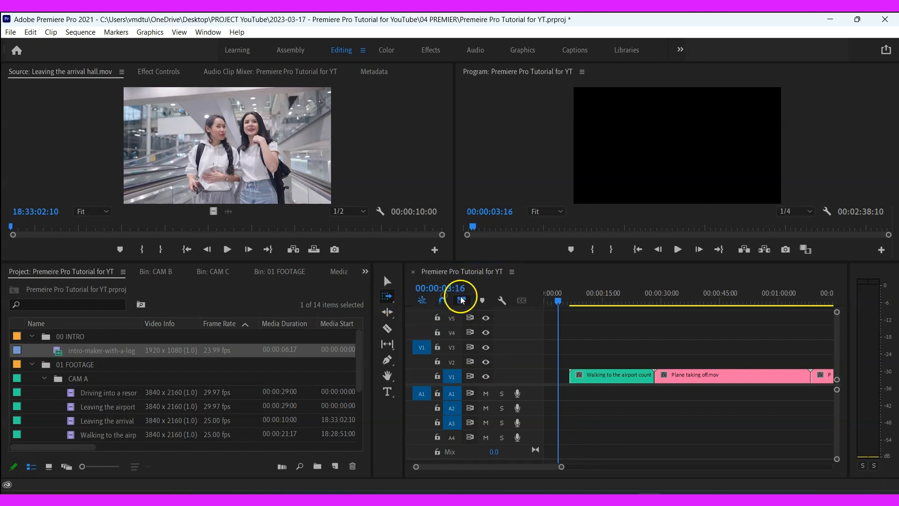
pyautogui.click(552, 376)
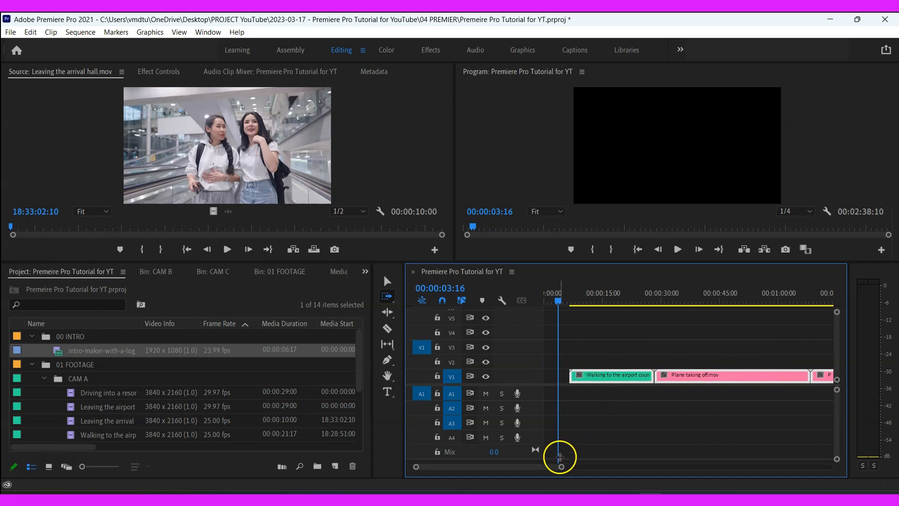
pyautogui.moveTo(561, 466); pyautogui.dragTo(633, 466)
pyautogui.click(392, 302)
pyautogui.click(476, 305)
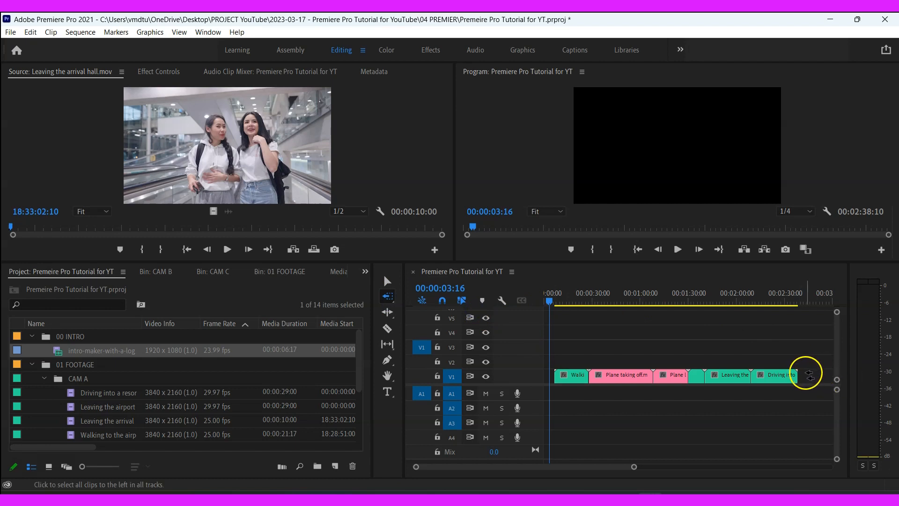
pyautogui.click(812, 373)
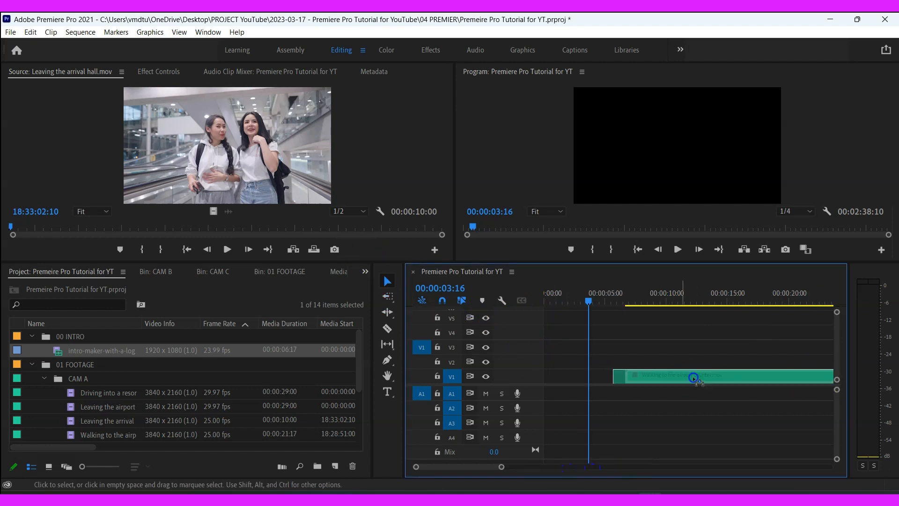
# - Try moving the walking clip earlier on track V1, and undo the move
pyautogui.moveTo(693, 377); pyautogui.dragTo(613, 377)
pyautogui.press('-')
pyautogui.press('-')
pyautogui.hotkey('ctrl', 'z')
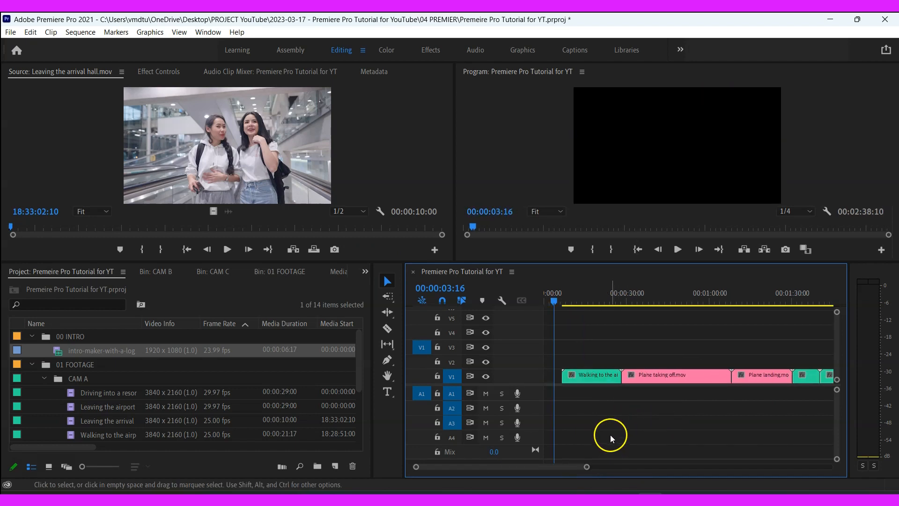
# - Ripple delete the empty gap ahead of the walking clip so the clips on V1 start at the sequence beginning
pyautogui.click(599, 415)
pyautogui.click(548, 377)
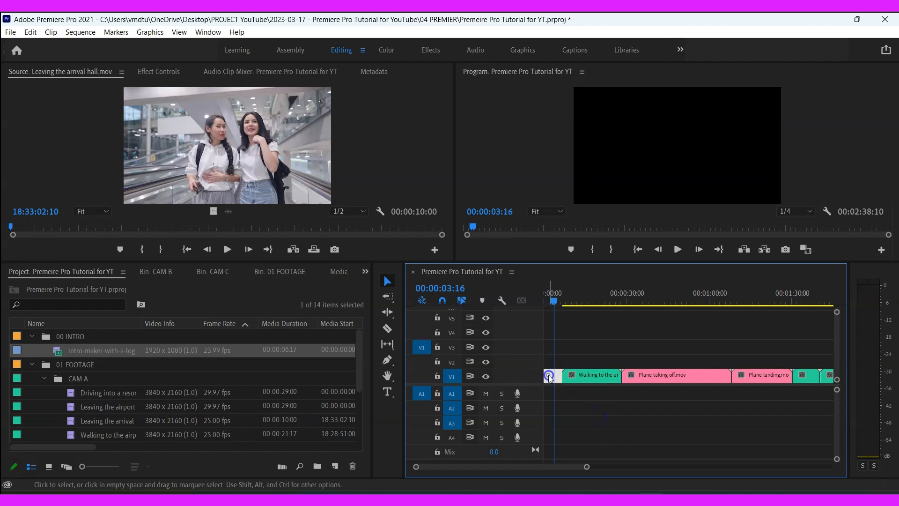
pyautogui.press('Delete')
# - Scrub through the sequence, return to its start, and move the playhead to 00:00:21:01 near the walking clip's end
pyautogui.click(562, 306)
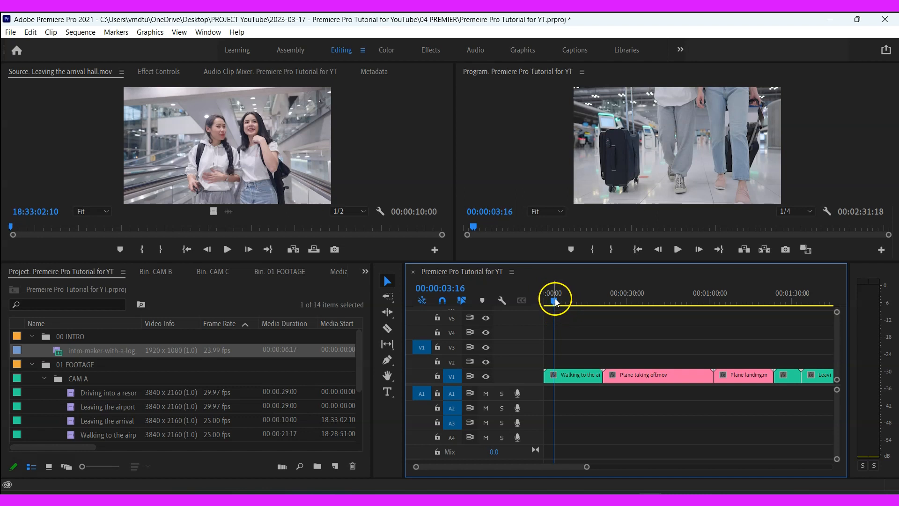
pyautogui.moveTo(555, 298); pyautogui.dragTo(850, 352)
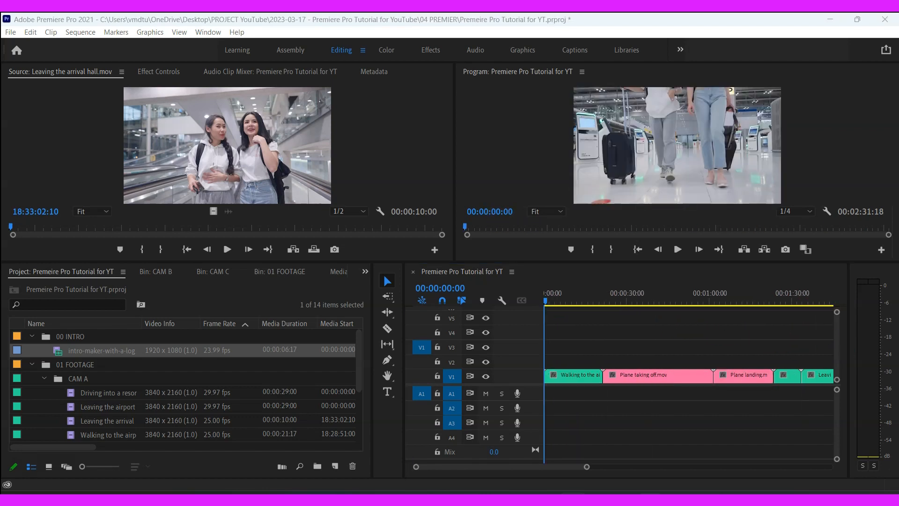
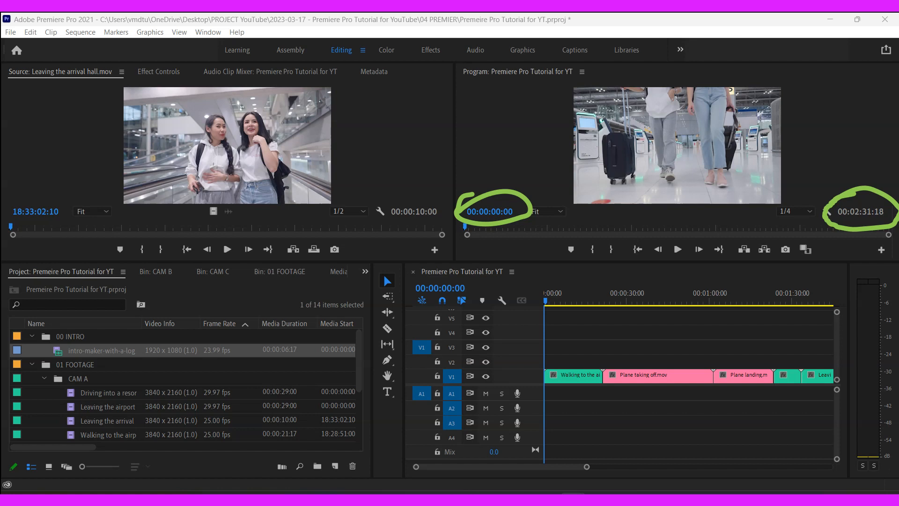
pyautogui.click(545, 300)
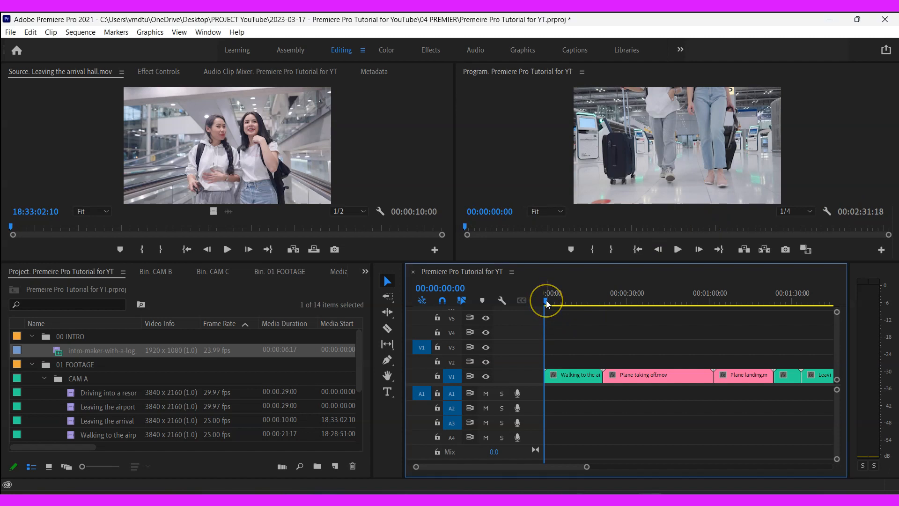
pyautogui.moveTo(546, 300); pyautogui.dragTo(604, 303)
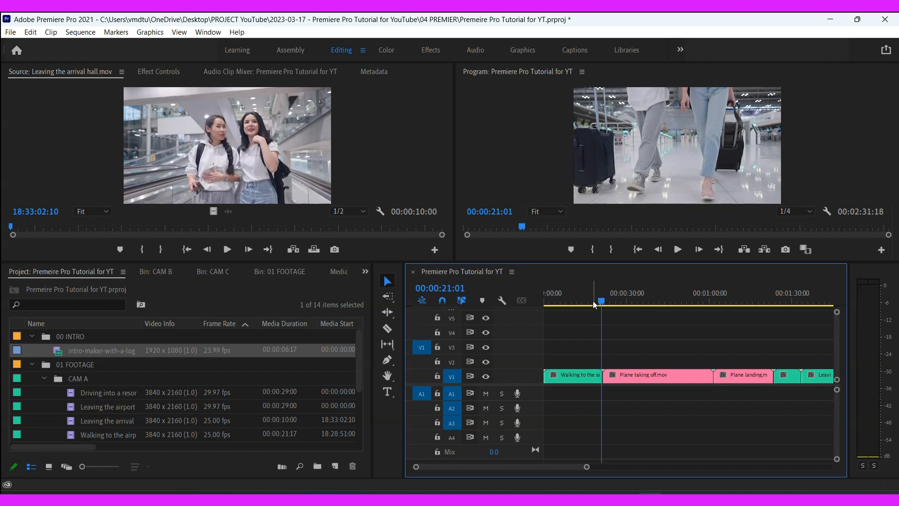
# - Cut the walking clip on V1 at 00:00:02:24 with the Razor tool, and undo the extra cuts made elsewhere in it
pyautogui.moveTo(599, 301); pyautogui.dragTo(553, 316)
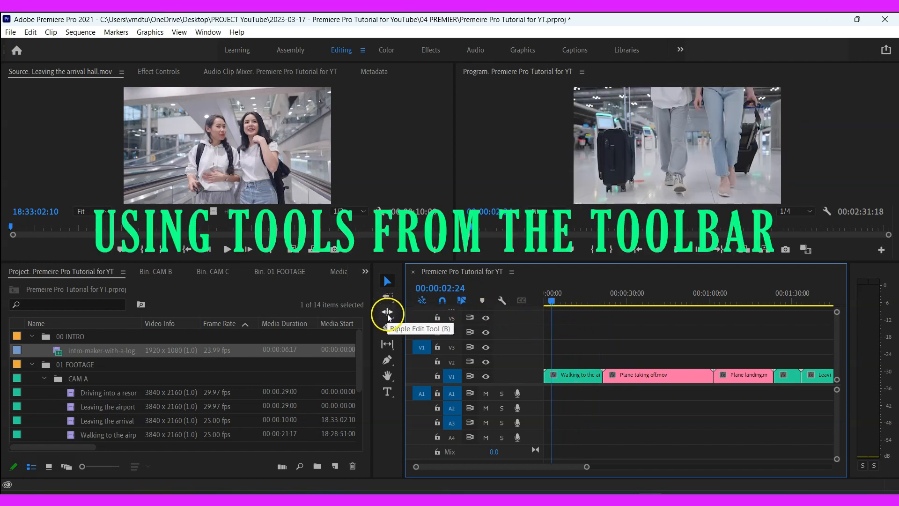
pyautogui.click(387, 329)
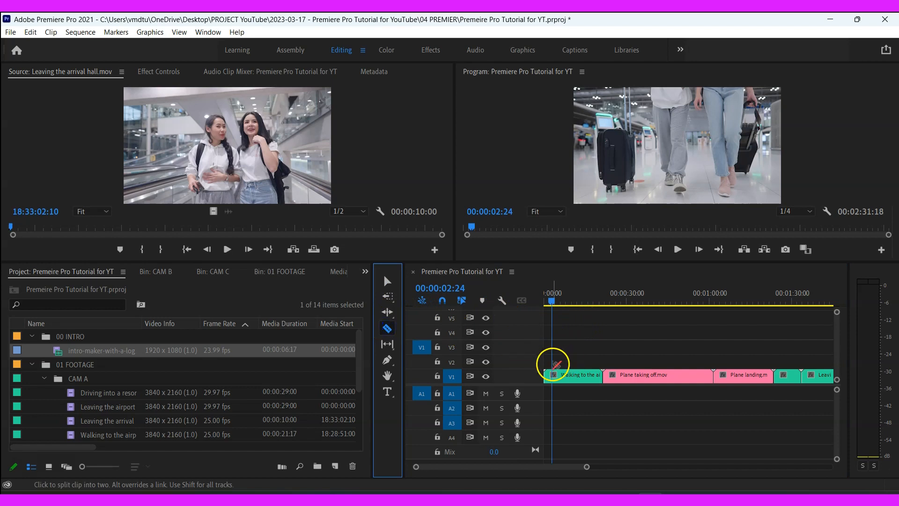
pyautogui.click(572, 375)
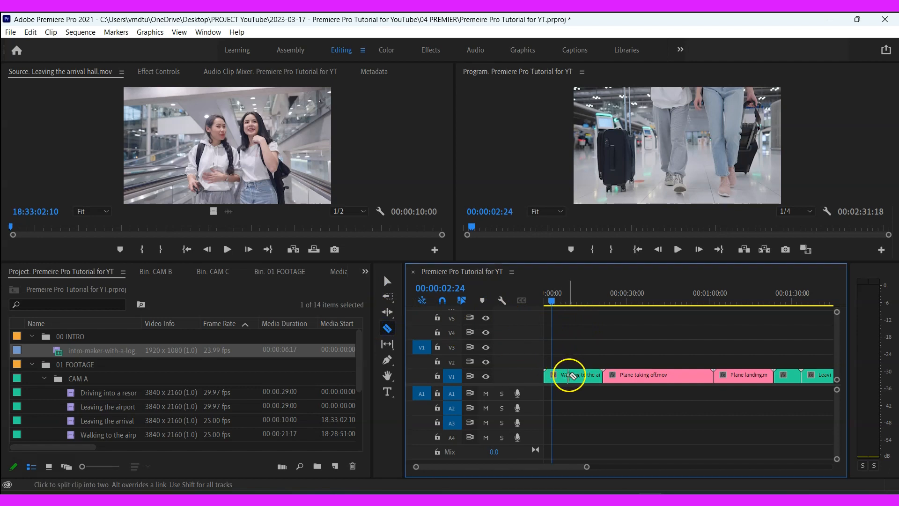
pyautogui.click(591, 375)
pyautogui.click(578, 375)
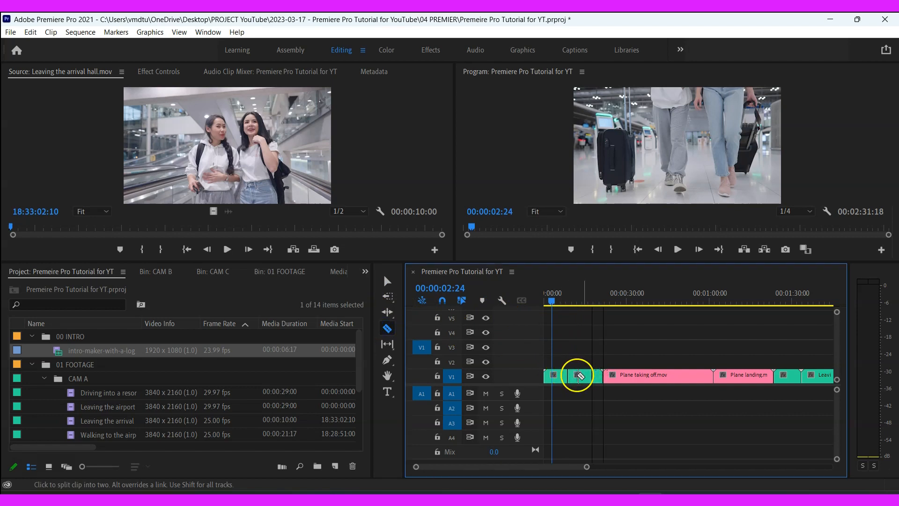
pyautogui.click(552, 374)
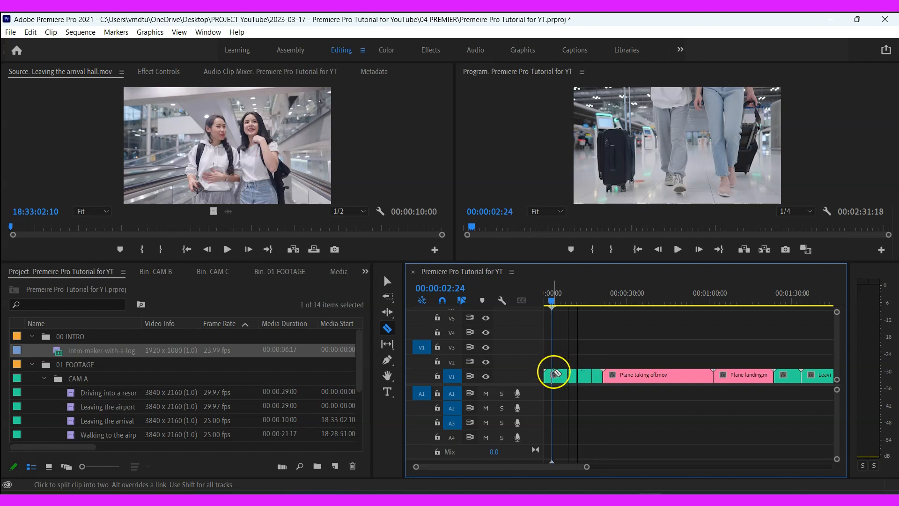
pyautogui.click(558, 375)
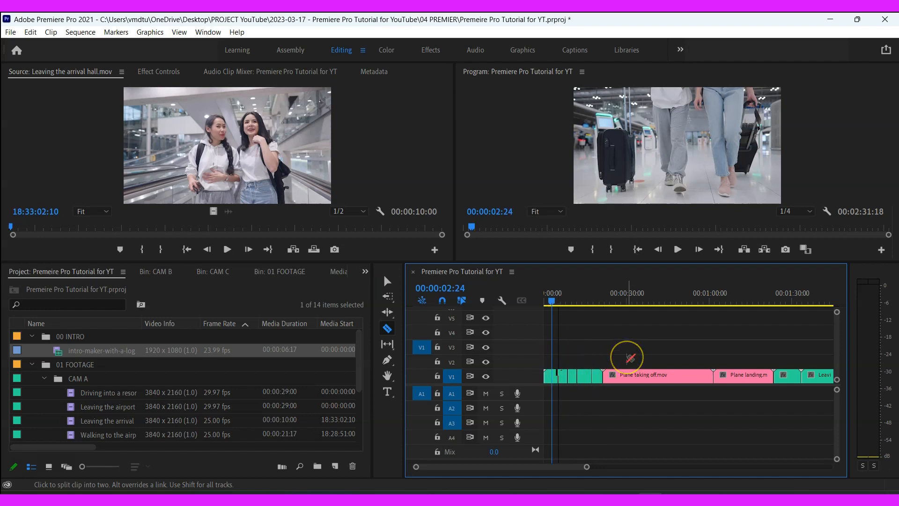
pyautogui.hotkey('ctrl', 'z')
pyautogui.hotkey('ctrl', 'z')
pyautogui.hotkey('ctrl', 'z')
pyautogui.hotkey('ctrl', 'z')
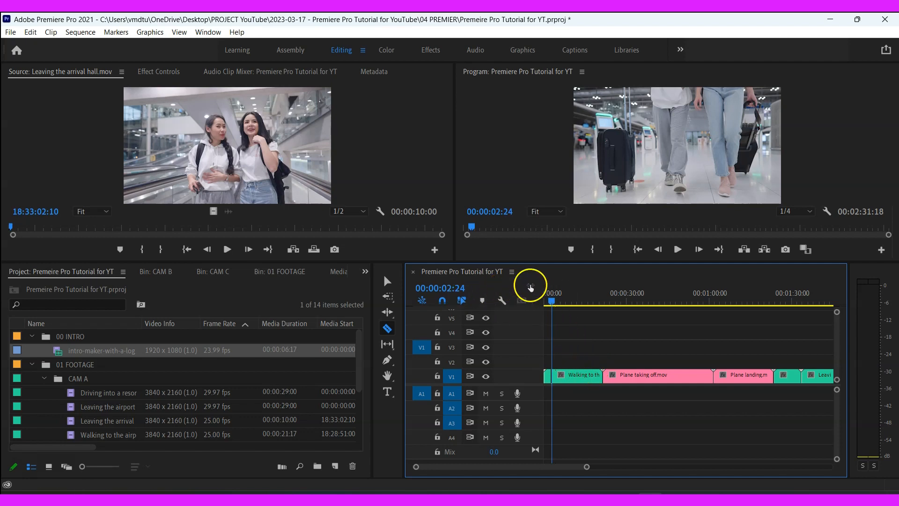
# - Try deleting the short first piece of the walking clip without closing the gap, and undo the deletion
pyautogui.moveTo(552, 303); pyautogui.dragTo(572, 302)
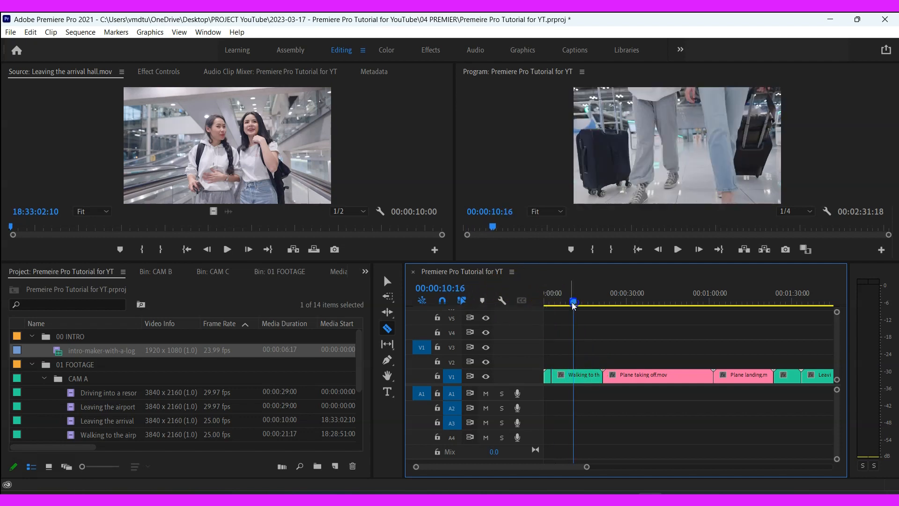
pyautogui.press('v')
pyautogui.moveTo(585, 466); pyautogui.dragTo(535, 469)
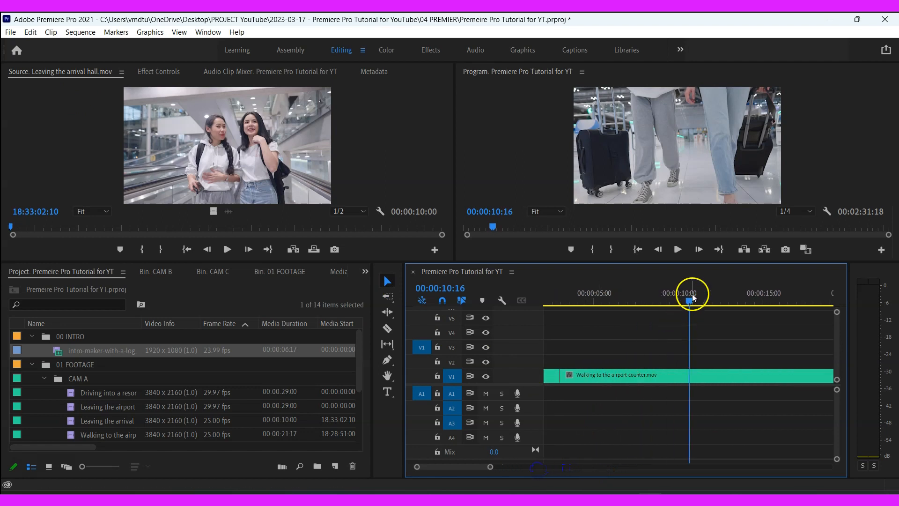
pyautogui.moveTo(686, 301); pyautogui.dragTo(562, 345)
pyautogui.click(579, 378)
pyautogui.click(576, 375)
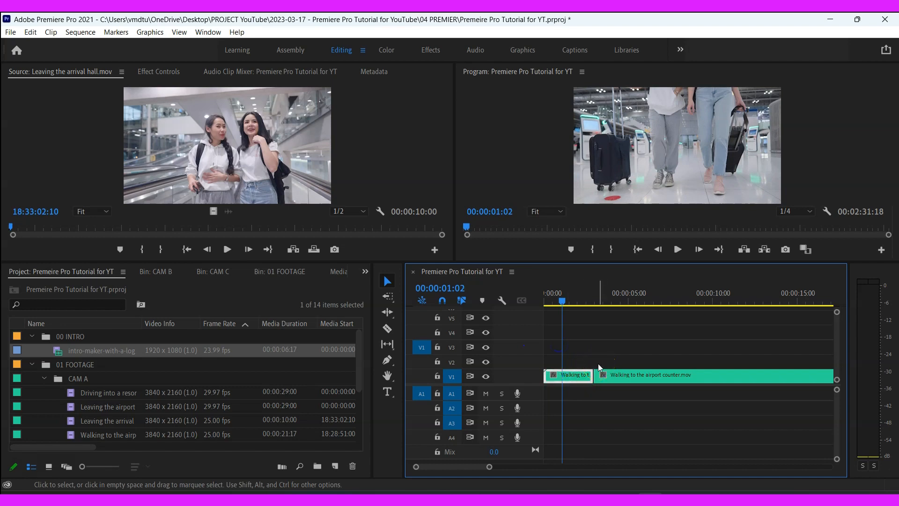
pyautogui.press('Delete')
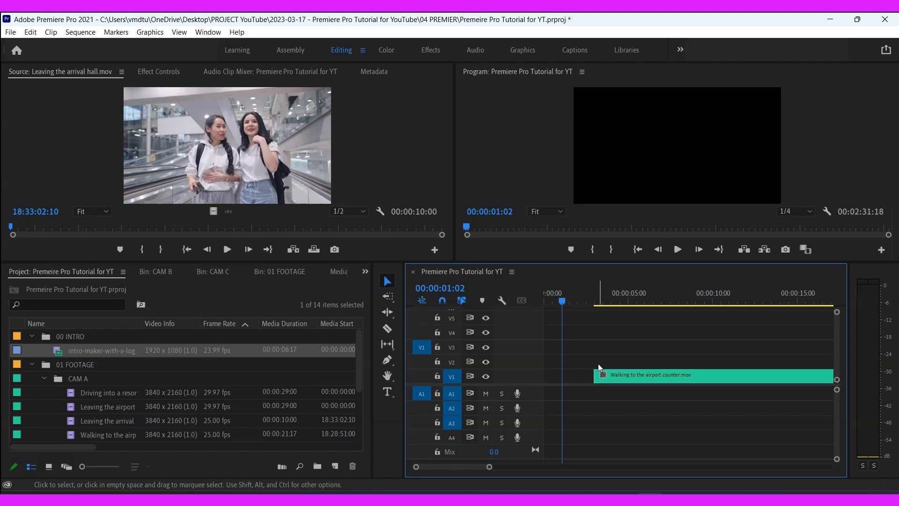
pyautogui.moveTo(608, 351); pyautogui.dragTo(730, 405)
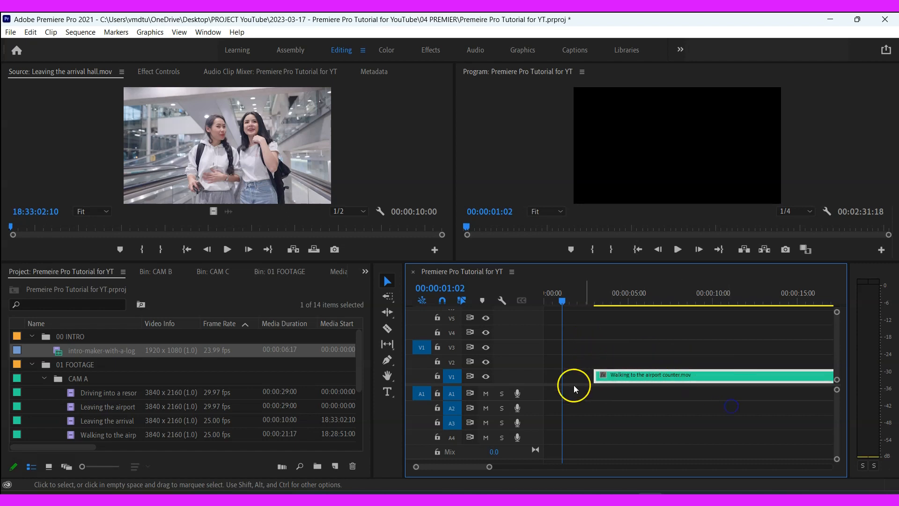
pyautogui.hotkey('ctrl', 'z')
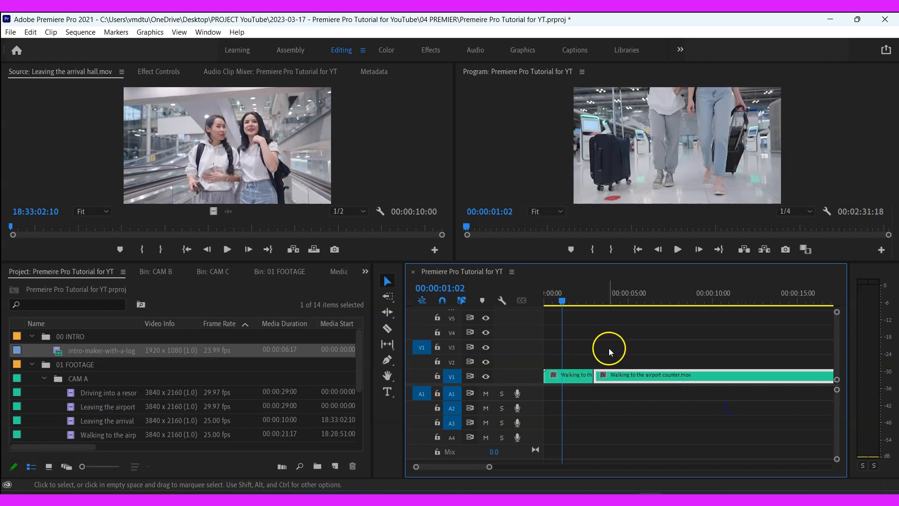
pyautogui.click(625, 340)
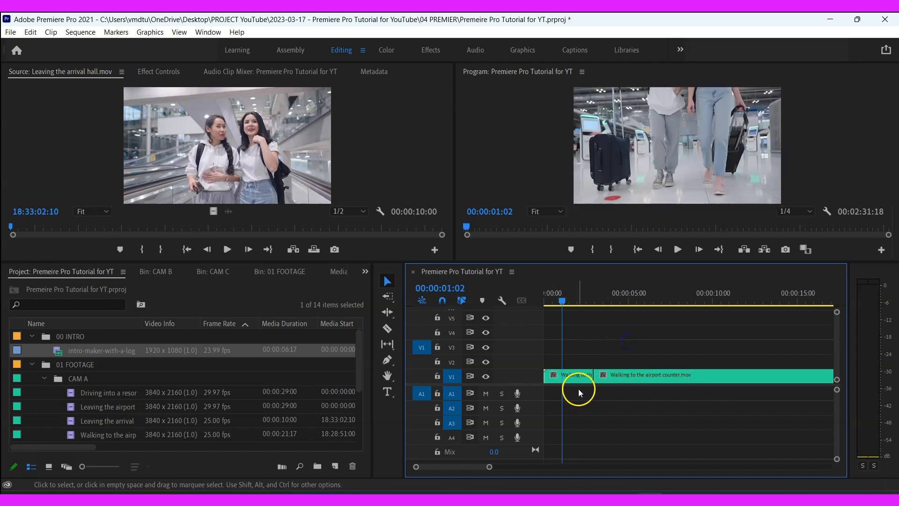
# - Ripple delete the short first piece of the walking clip at the start of the sequence
pyautogui.click(579, 375)
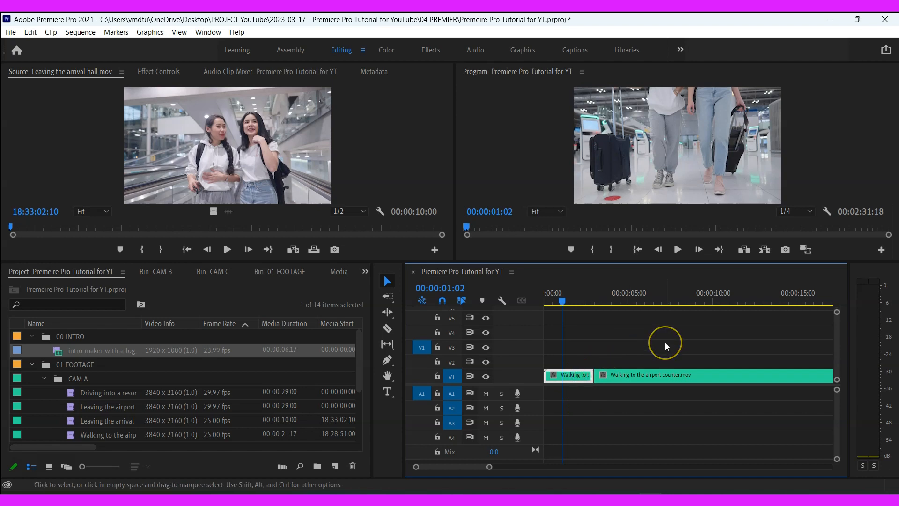
pyautogui.press('shift')
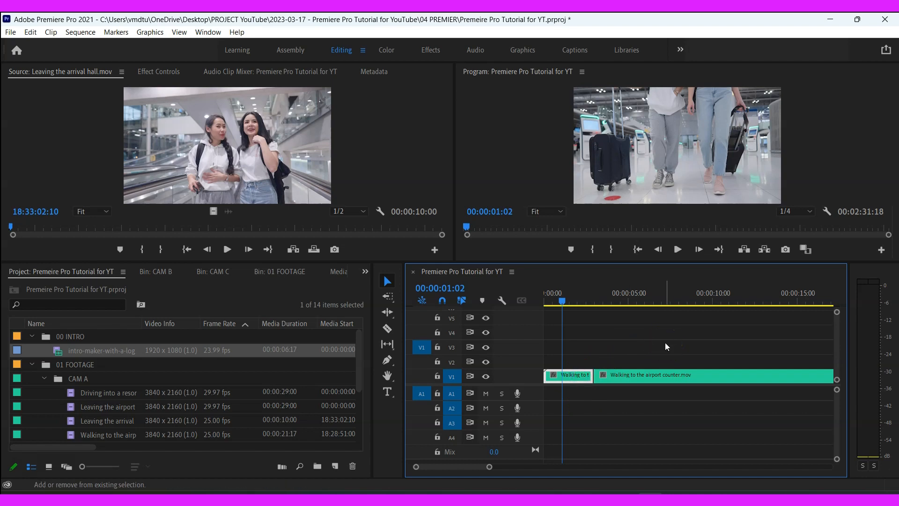
pyautogui.hotkey('shift', 'Delete')
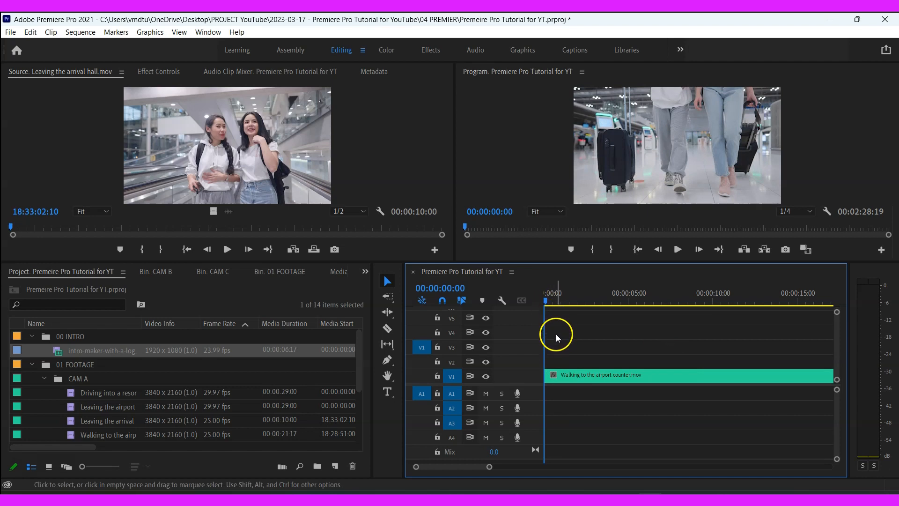
# - Move the playhead to 00:00:04:20 in the walking clip, leaving the Selection tool active
pyautogui.moveTo(545, 300); pyautogui.dragTo(625, 303)
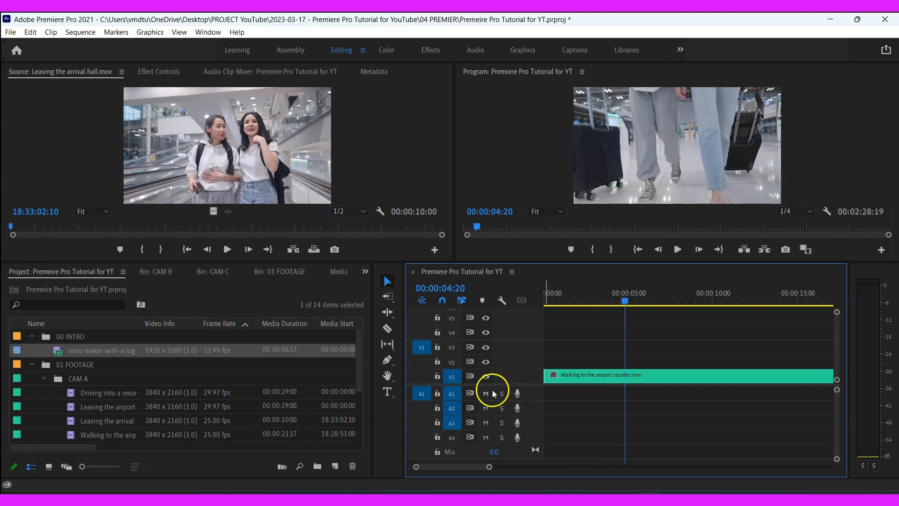
pyautogui.click(388, 328)
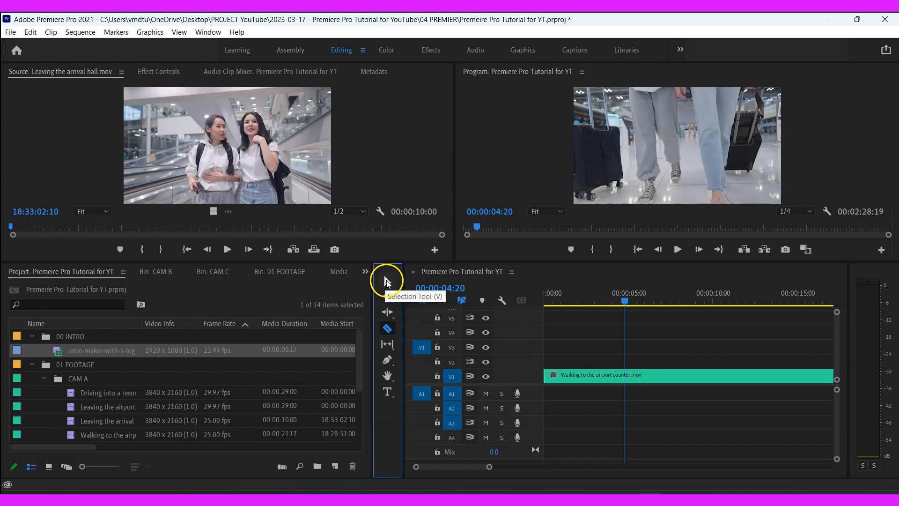
pyautogui.click(386, 280)
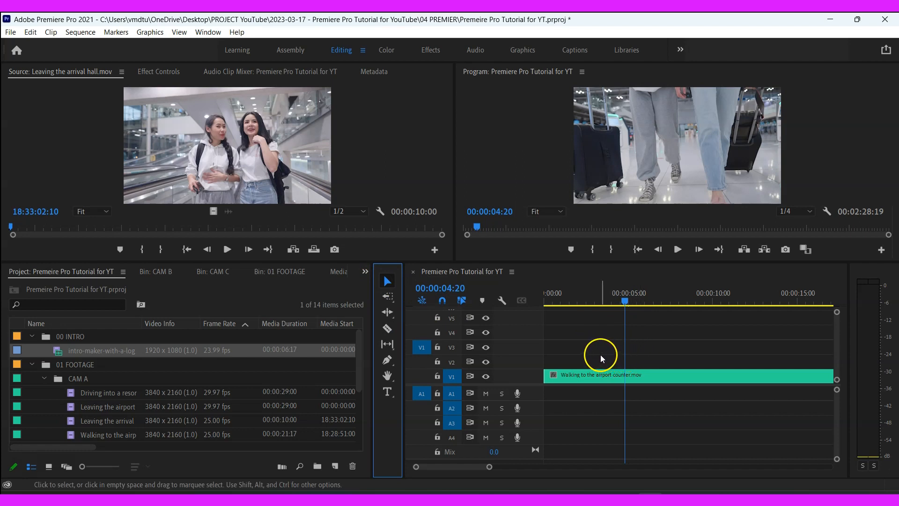
pyautogui.hotkey('alt', 'Tab')
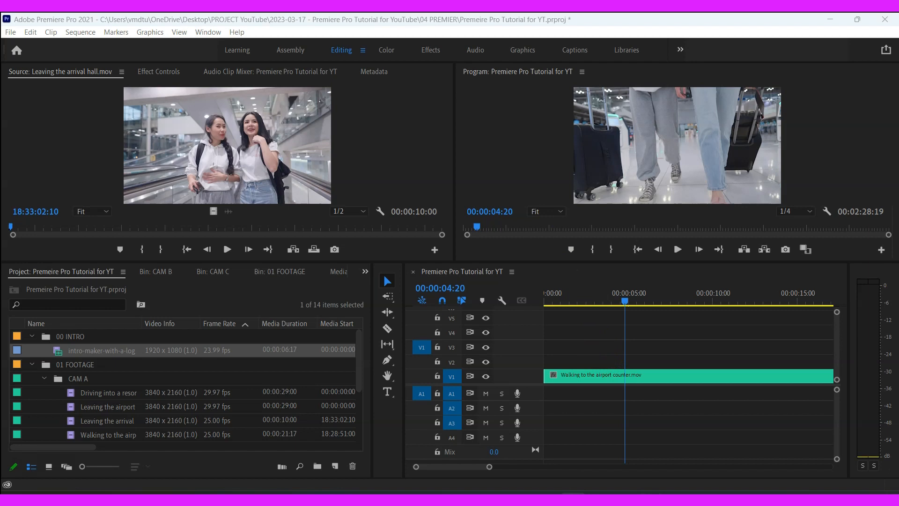
pyautogui.moveTo(352, 183)
pyautogui.mouseDown()
pyautogui.moveTo(377, 187)
pyautogui.moveTo(405, 150)
pyautogui.moveTo(467, 133)
pyautogui.mouseUp()
pyautogui.moveTo(486, 115)
pyautogui.mouseDown()
pyautogui.moveTo(508, 167)
pyautogui.moveTo(504, 122)
pyautogui.moveTo(536, 150)
pyautogui.mouseUp()
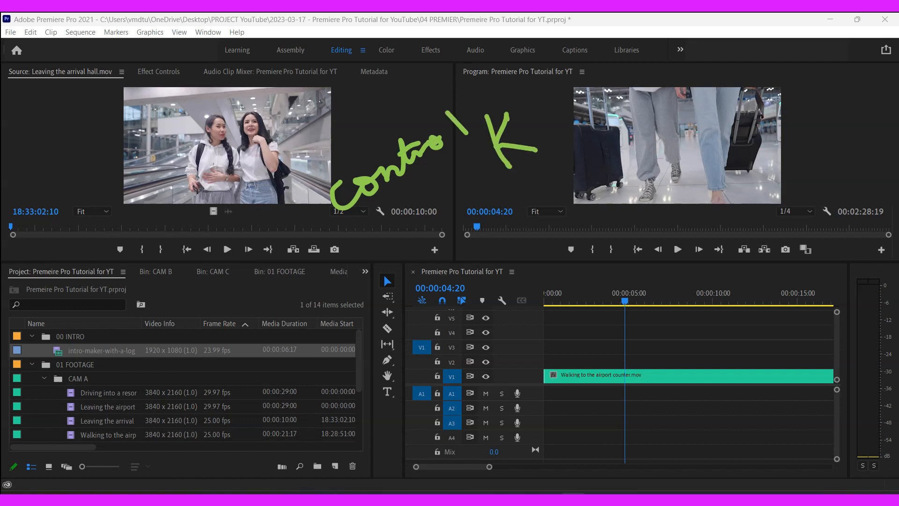
pyautogui.press('Escape')
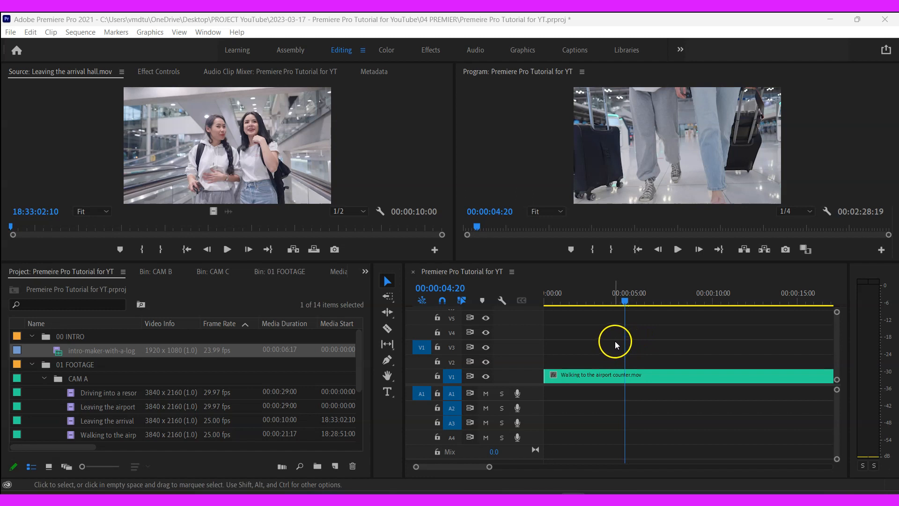
# - Split the walking clip at the playhead position 00:00:04:20 using Add Edit
pyautogui.click(694, 331)
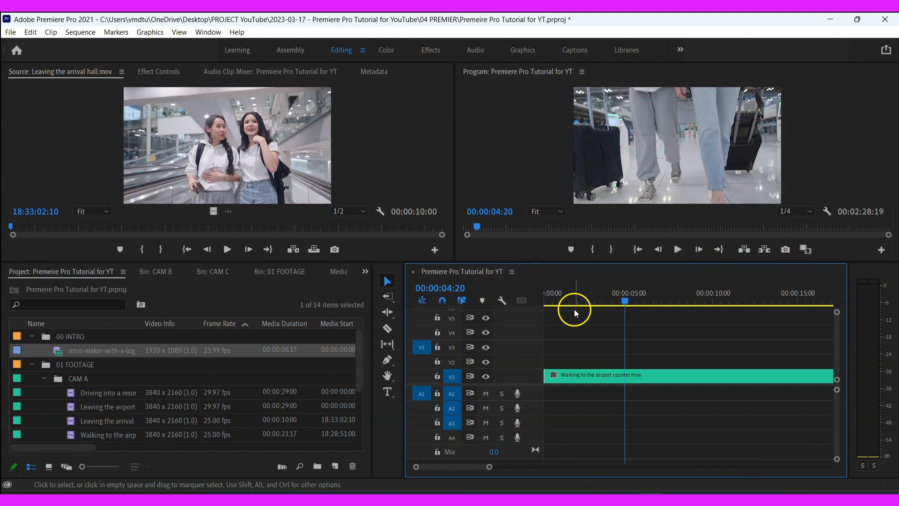
pyautogui.click(385, 147)
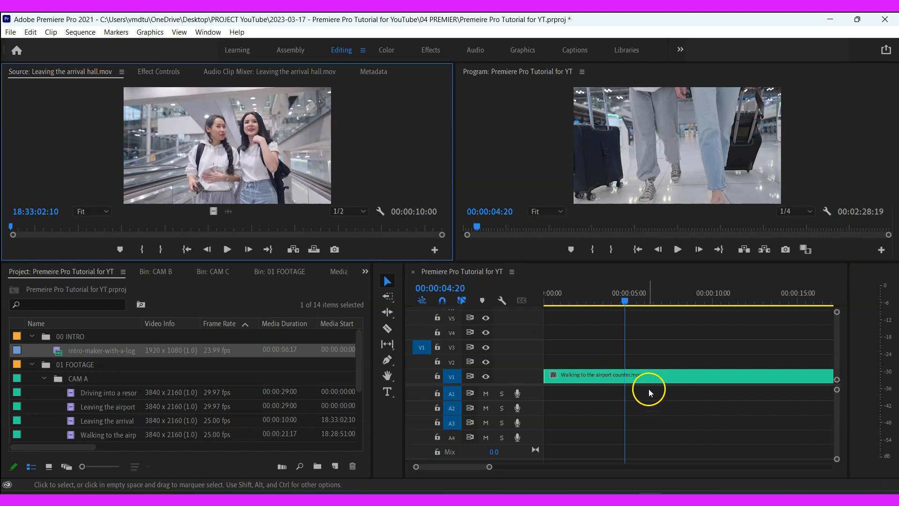
pyautogui.click(670, 343)
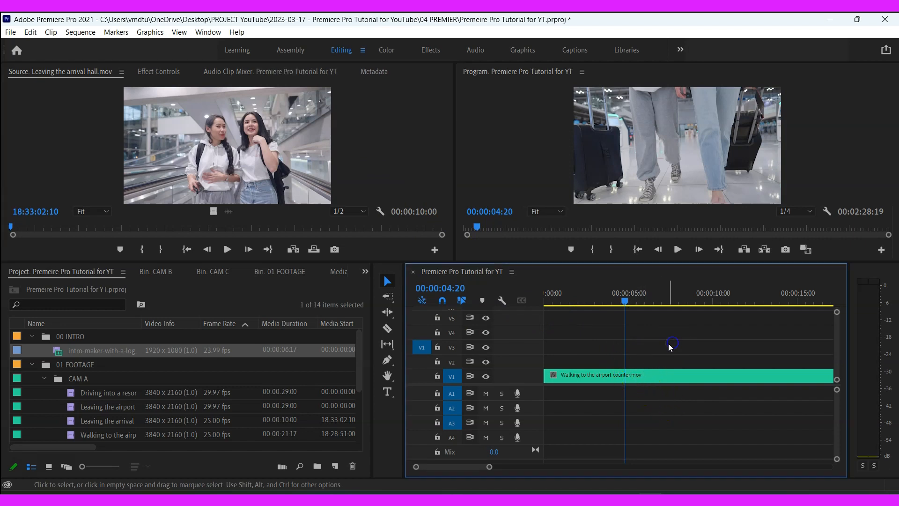
pyautogui.click(674, 331)
pyautogui.hotkey('ctrl', 'k')
# - Ripple delete the second piece of the walking clip so Plane taking off.mov directly follows the first piece
pyautogui.click(657, 299)
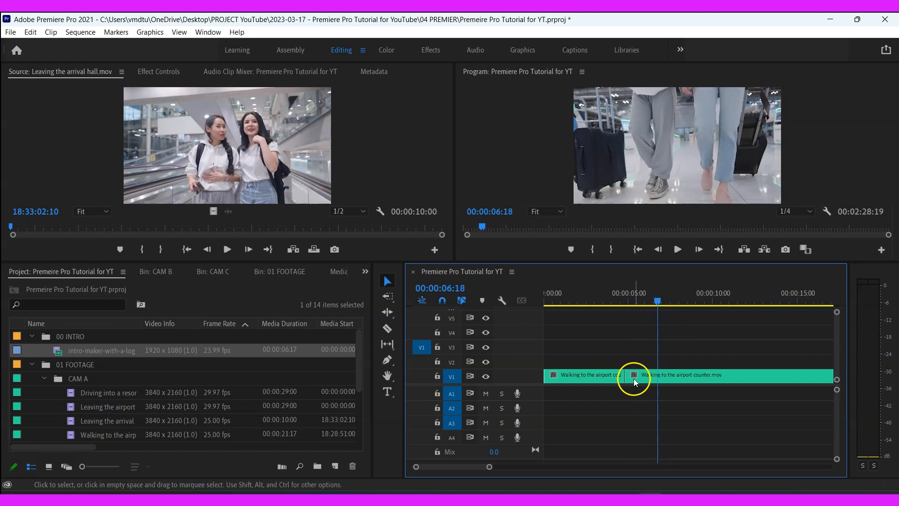
pyautogui.moveTo(658, 299); pyautogui.dragTo(775, 333)
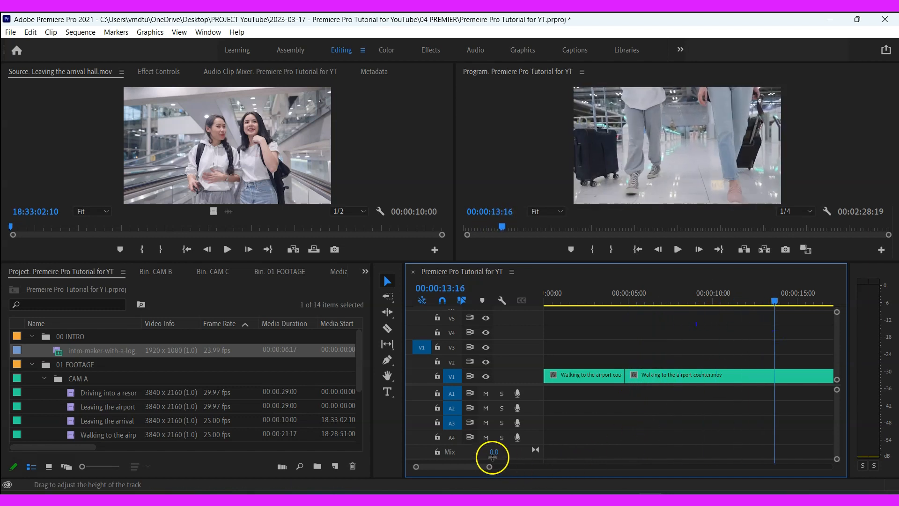
pyautogui.moveTo(489, 466); pyautogui.dragTo(521, 468)
pyautogui.click(628, 375)
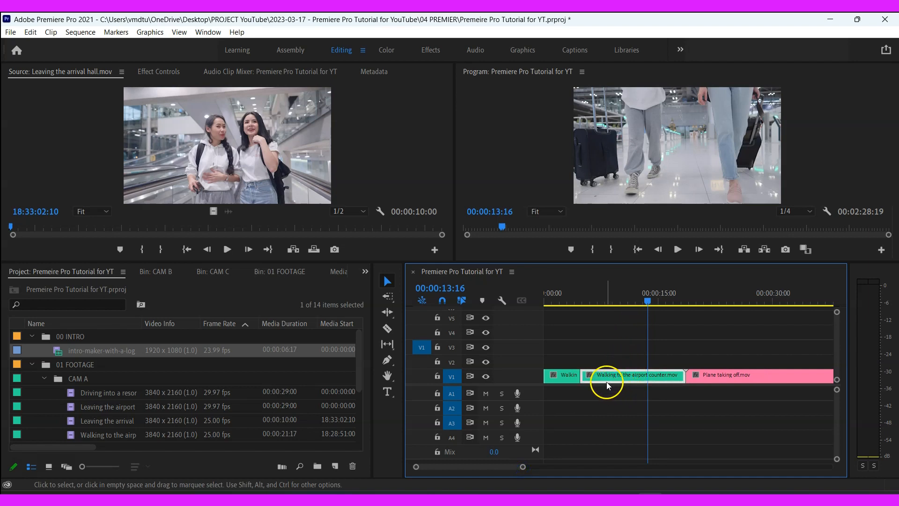
pyautogui.hotkey('shift', 'Delete')
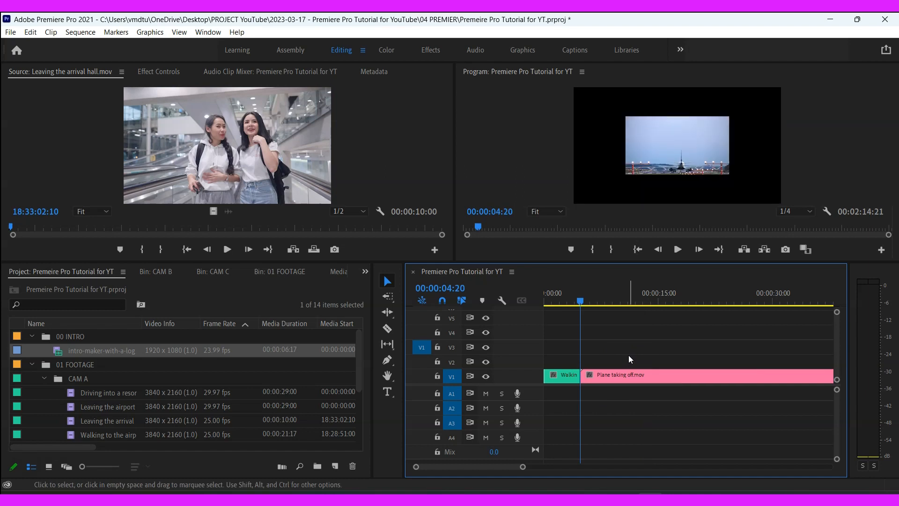
# - Apply Set to Frame Size to the Plane taking off.mov clip on V1
pyautogui.moveTo(555, 314)
pyautogui.mouseDown()
pyautogui.moveTo(581, 313)
pyautogui.moveTo(568, 316)
pyautogui.mouseUp()
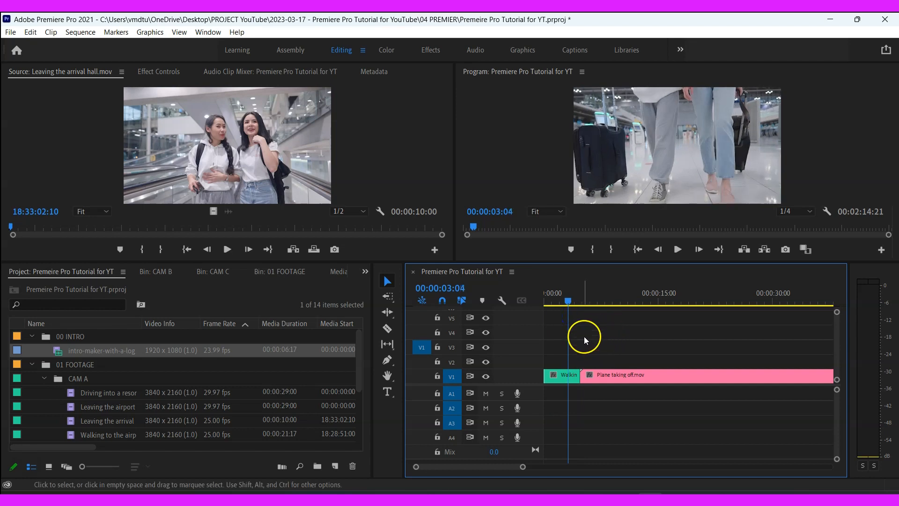
pyautogui.moveTo(569, 304); pyautogui.dragTo(611, 315)
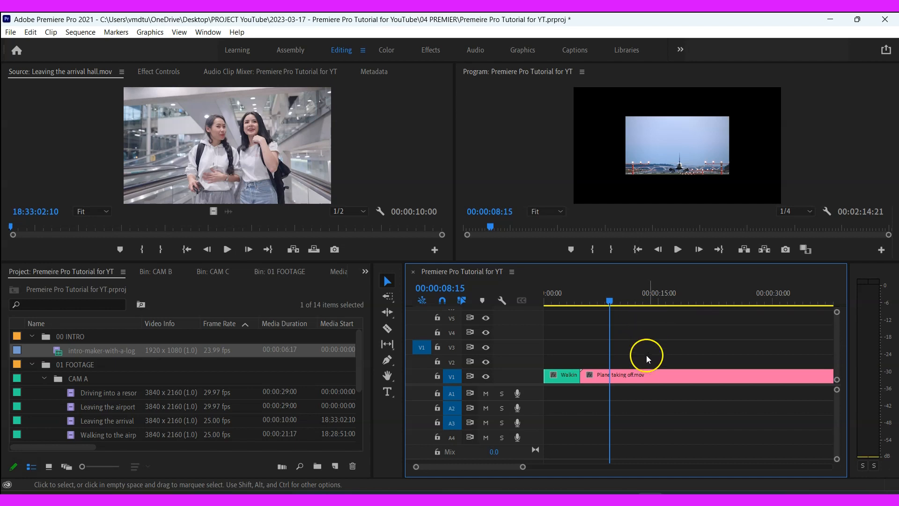
pyautogui.click(653, 375)
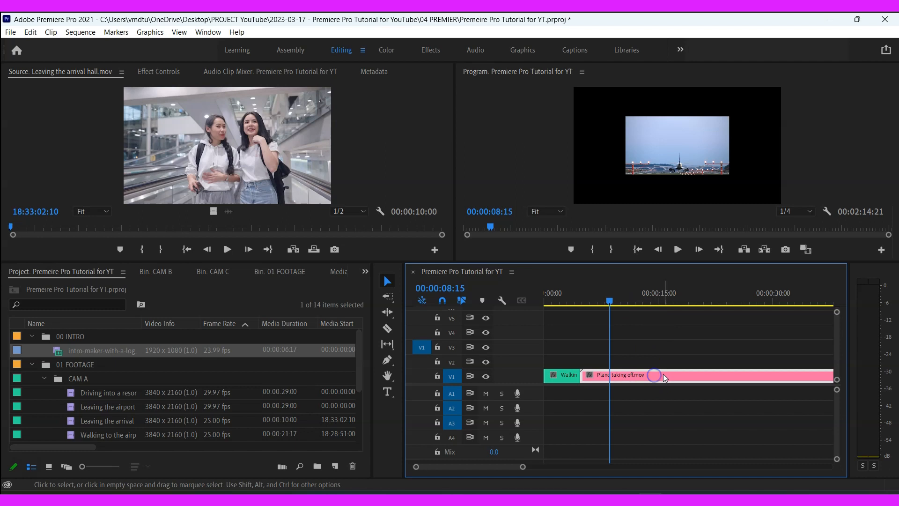
pyautogui.rightClick(667, 376)
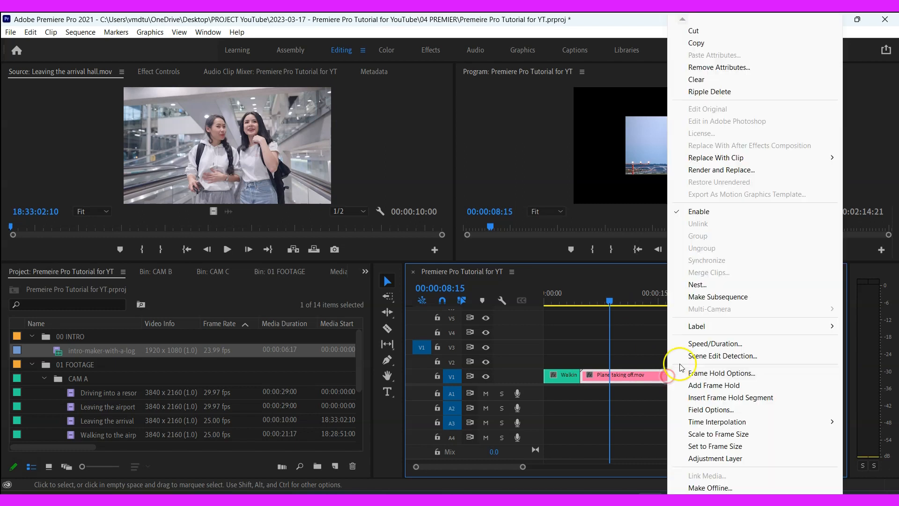
pyautogui.click(716, 448)
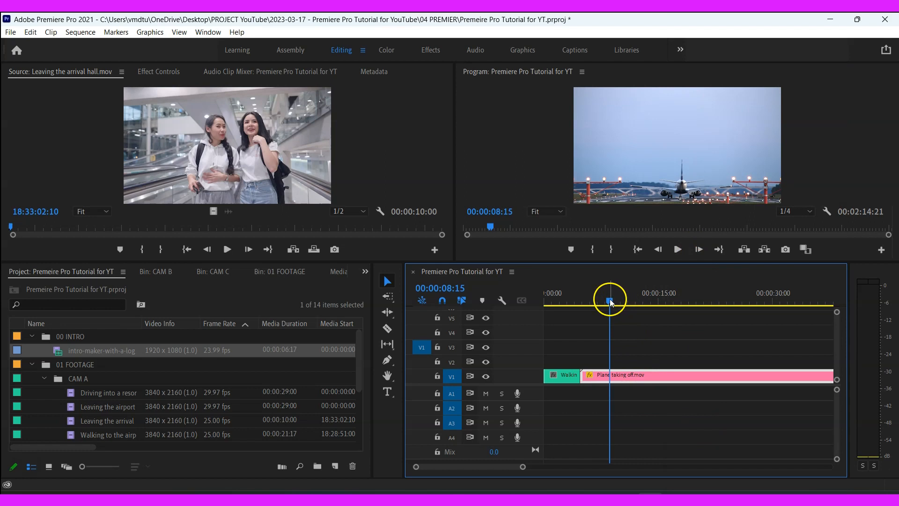
# - Split Plane taking off.mov at 00:00:12:15 using Add Edit, and move the playhead to 00:00:30:10
pyautogui.moveTo(610, 300); pyautogui.dragTo(642, 312)
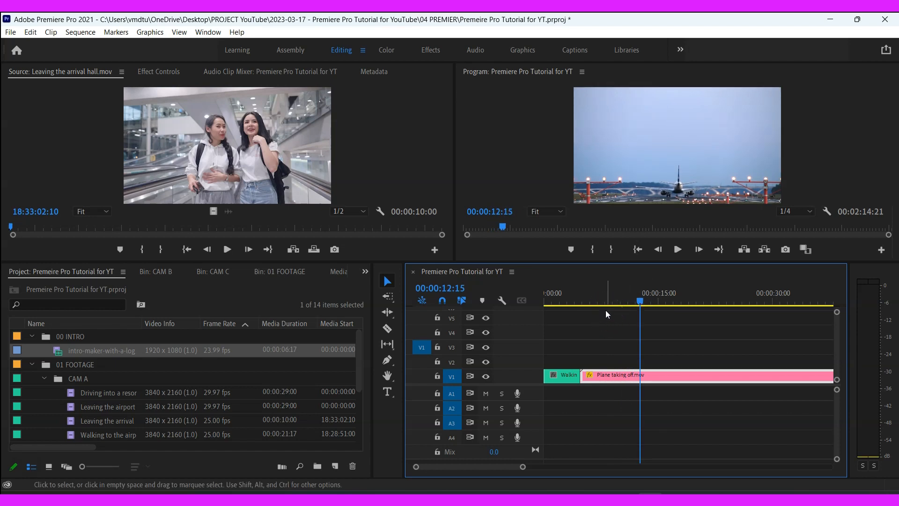
pyautogui.hotkey('ctrl', 'k')
pyautogui.press('-')
pyautogui.moveTo(669, 298); pyautogui.dragTo(666, 336)
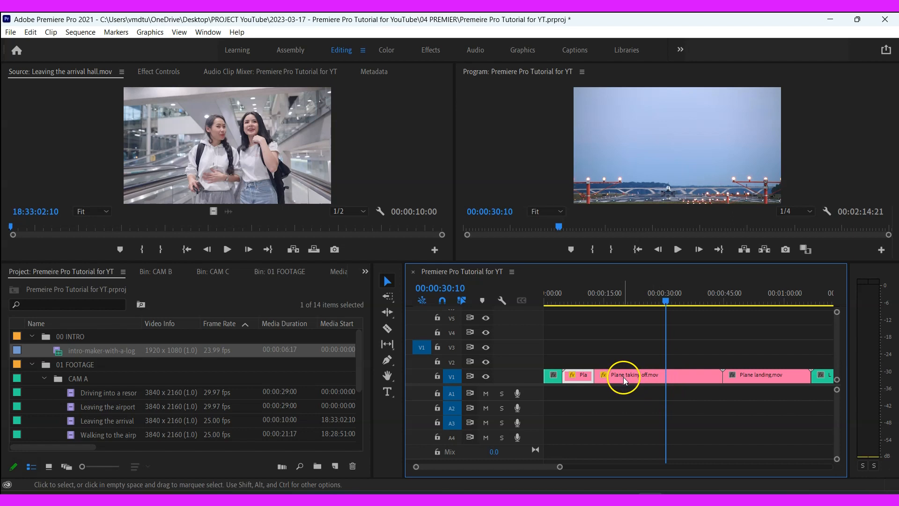
pyautogui.hotkey('alt', 'Tab')
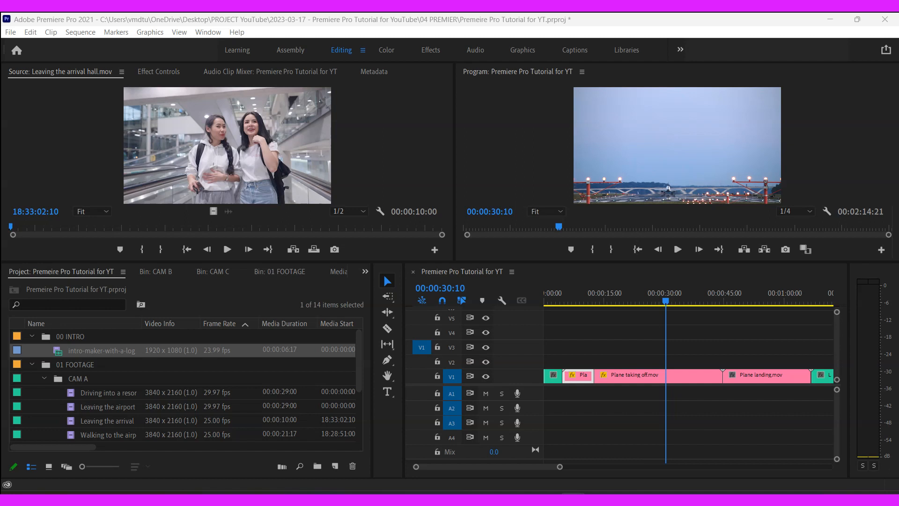
pyautogui.moveTo(400, 127)
pyautogui.mouseDown()
pyautogui.moveTo(376, 125)
pyautogui.moveTo(350, 170)
pyautogui.moveTo(425, 157)
pyautogui.moveTo(388, 138)
pyautogui.mouseUp()
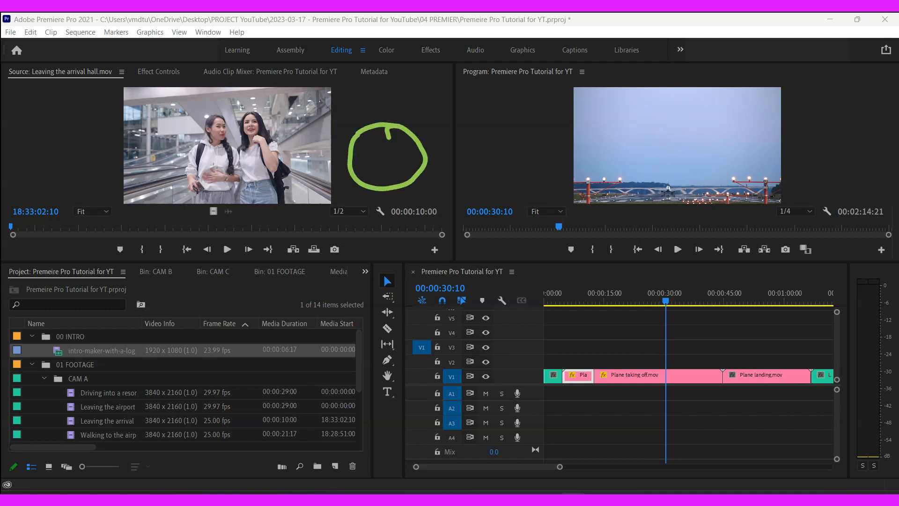
pyautogui.moveTo(402, 178); pyautogui.dragTo(426, 199)
pyautogui.moveTo(665, 352); pyautogui.dragTo(664, 399)
pyautogui.moveTo(597, 356)
pyautogui.mouseDown()
pyautogui.moveTo(602, 395)
pyautogui.moveTo(670, 395)
pyautogui.mouseUp()
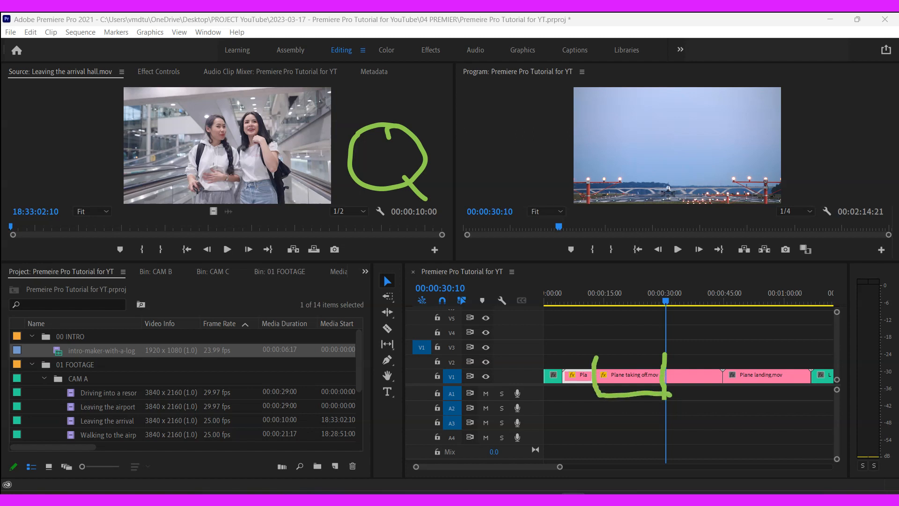
# - Ripple-trim the start of the second Plane taking off.mov segment on V1 up to 00:00:30:10
pyautogui.moveTo(596, 357); pyautogui.dragTo(665, 350)
pyautogui.press('Escape')
pyautogui.hotkey('ctrl', 's')
pyautogui.moveTo(667, 300)
pyautogui.mouseDown()
pyautogui.moveTo(588, 319)
pyautogui.moveTo(667, 316)
pyautogui.mouseUp()
pyautogui.moveTo(613, 374)
pyautogui.mouseDown()
pyautogui.moveTo(642, 381)
pyautogui.moveTo(649, 362)
pyautogui.moveTo(632, 348)
pyautogui.moveTo(600, 374)
pyautogui.mouseUp()
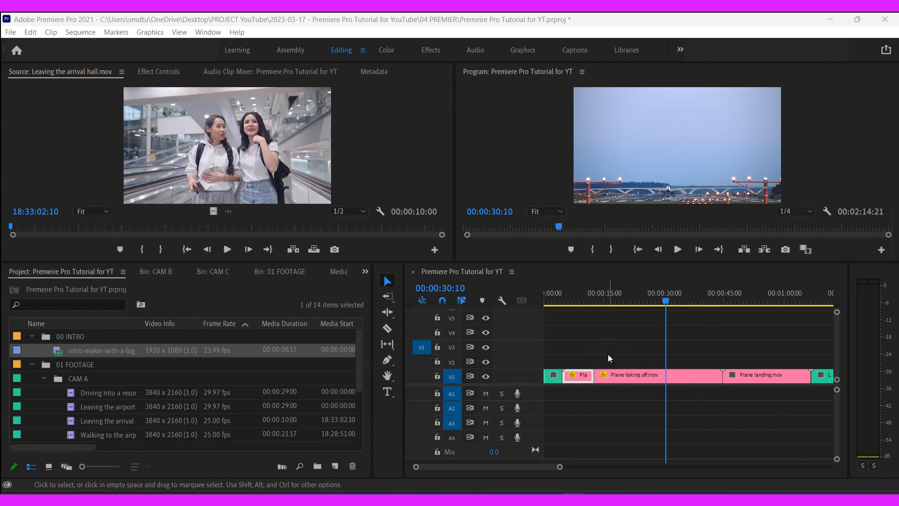
pyautogui.press('q')
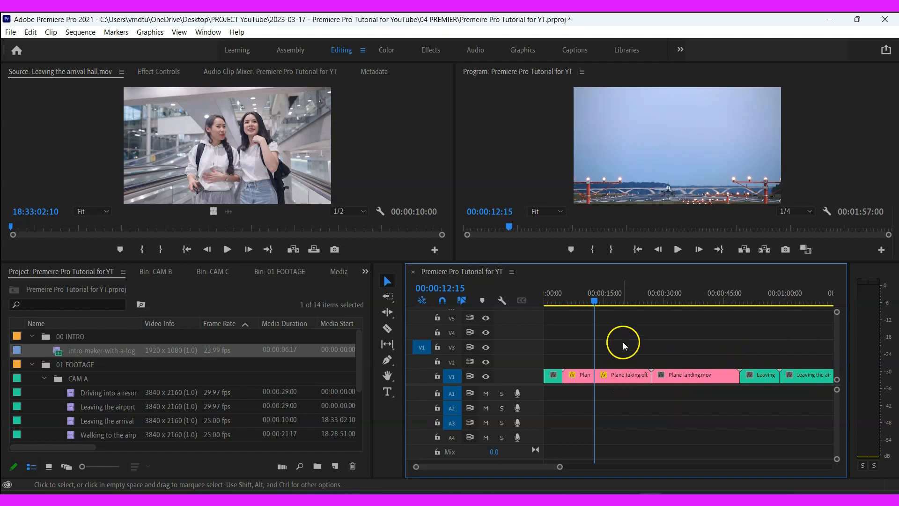
# - Split the Plane taking off clip at 00:00:19:04 and ripple-trim the start of the later part up to 00:00:22:24
pyautogui.click(563, 303)
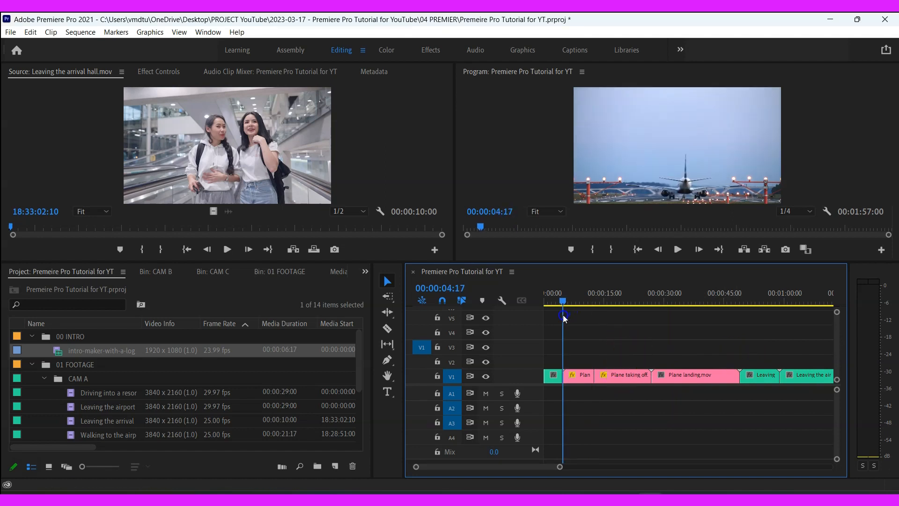
pyautogui.press('Home')
pyautogui.press('space')
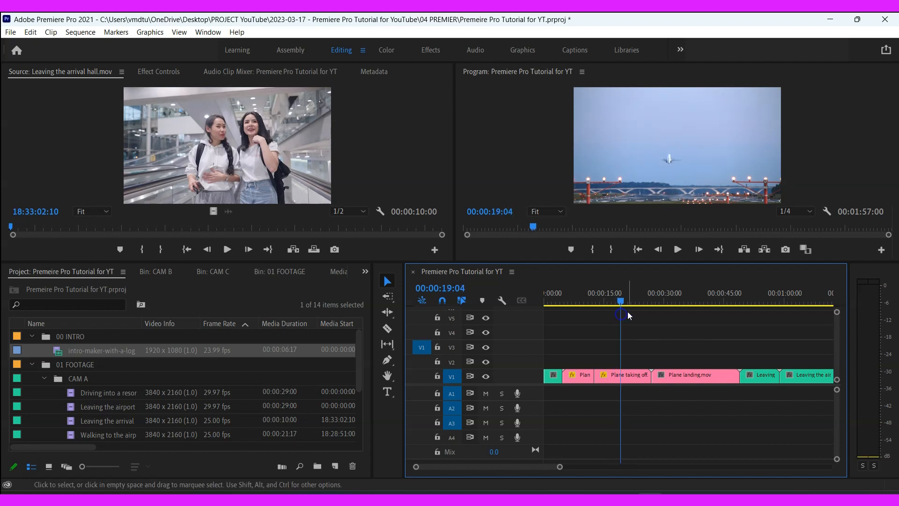
pyautogui.hotkey('ctrl', 'k')
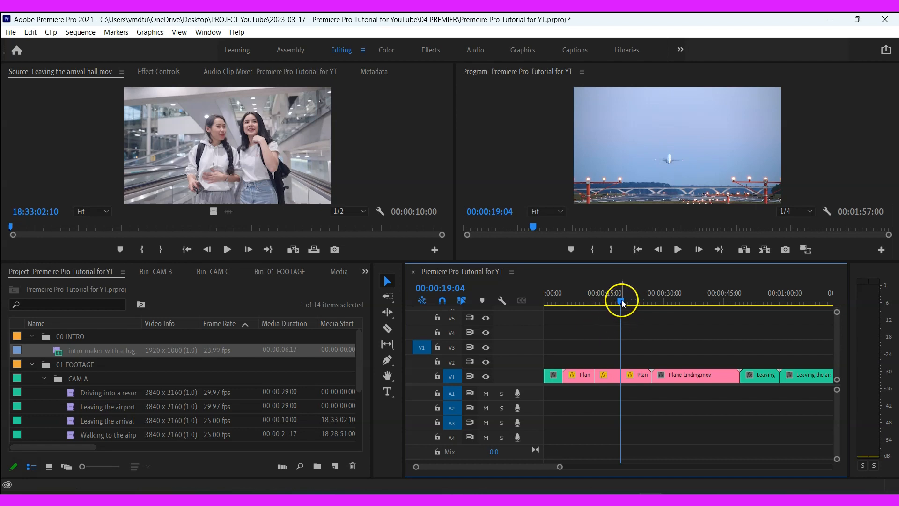
pyautogui.moveTo(621, 299); pyautogui.dragTo(635, 302)
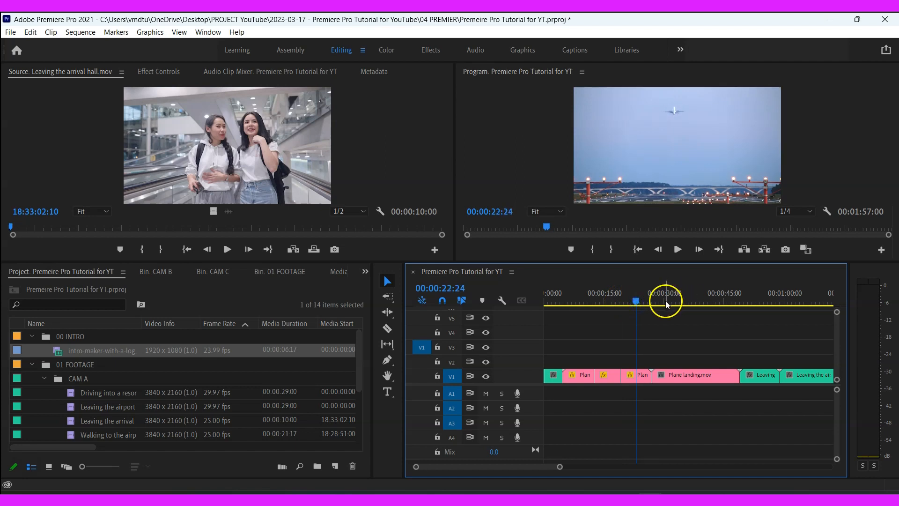
pyautogui.press('q')
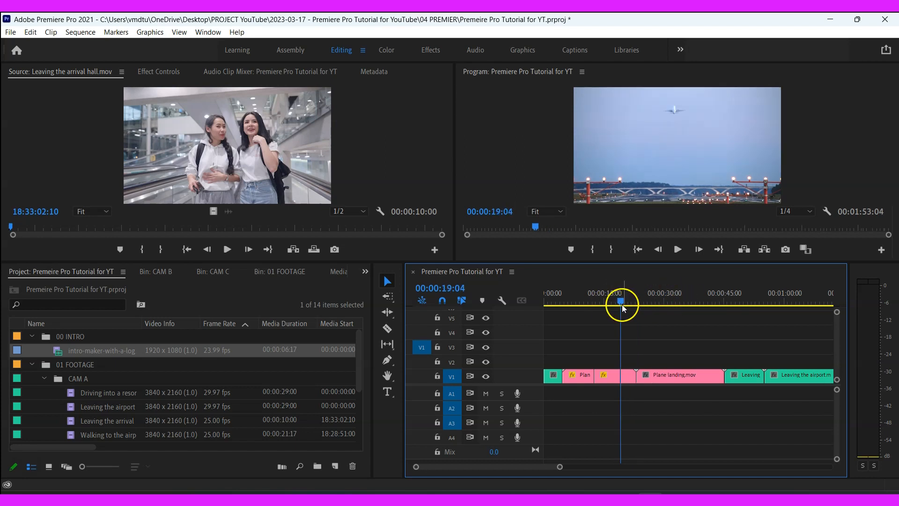
# - Set Plane landing.mov to the frame size and ripple-trim its start up to 00:00:26:22
pyautogui.moveTo(620, 302); pyautogui.dragTo(656, 327)
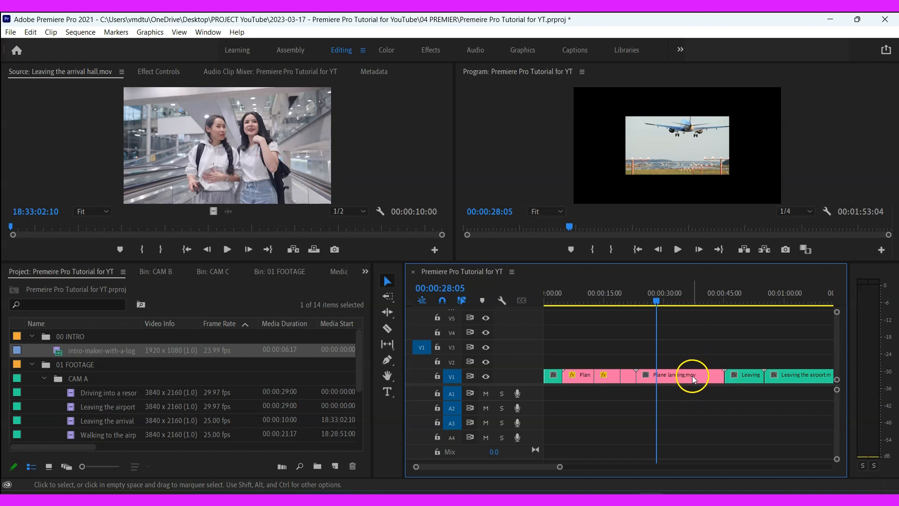
pyautogui.rightClick(691, 375)
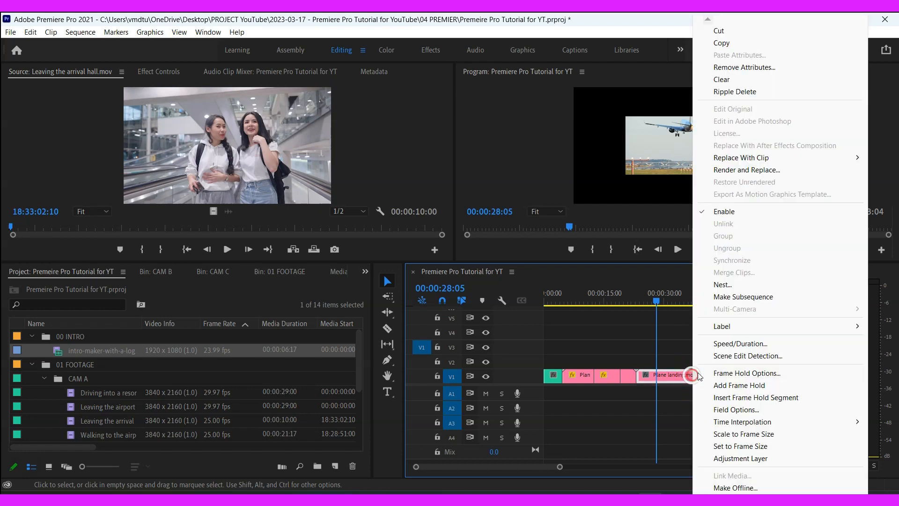
pyautogui.click(733, 448)
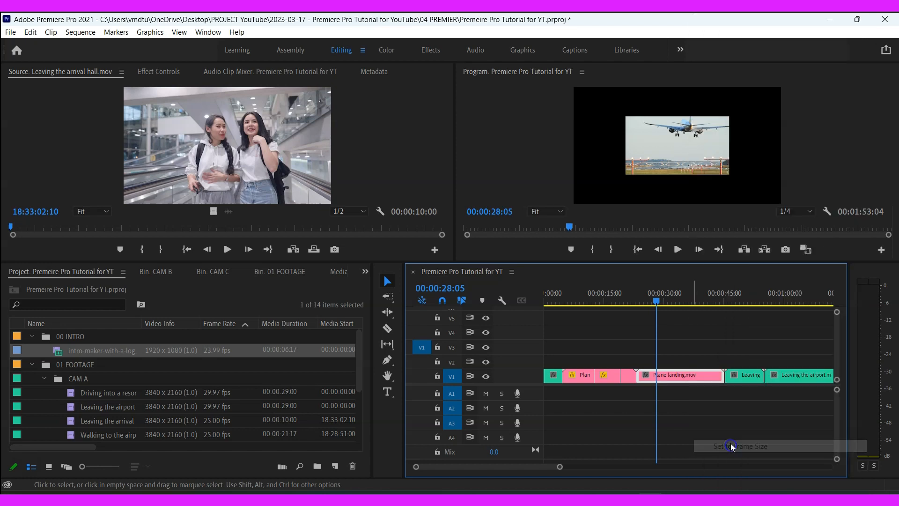
pyautogui.click(681, 412)
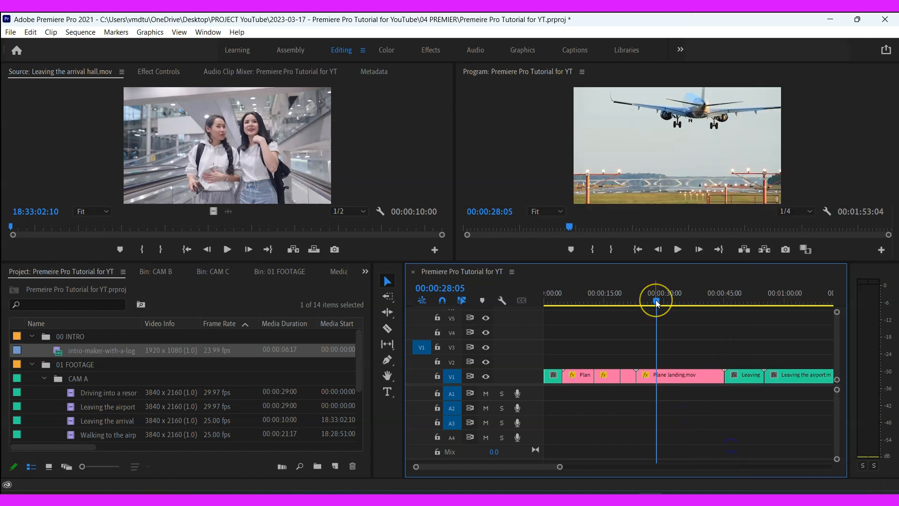
pyautogui.moveTo(656, 302)
pyautogui.mouseDown()
pyautogui.moveTo(638, 301)
pyautogui.moveTo(651, 302)
pyautogui.mouseUp()
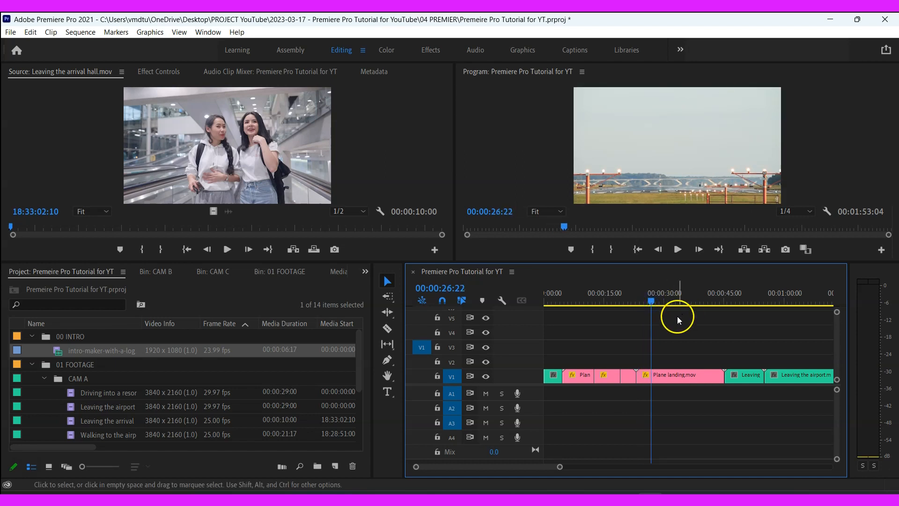
pyautogui.press('q')
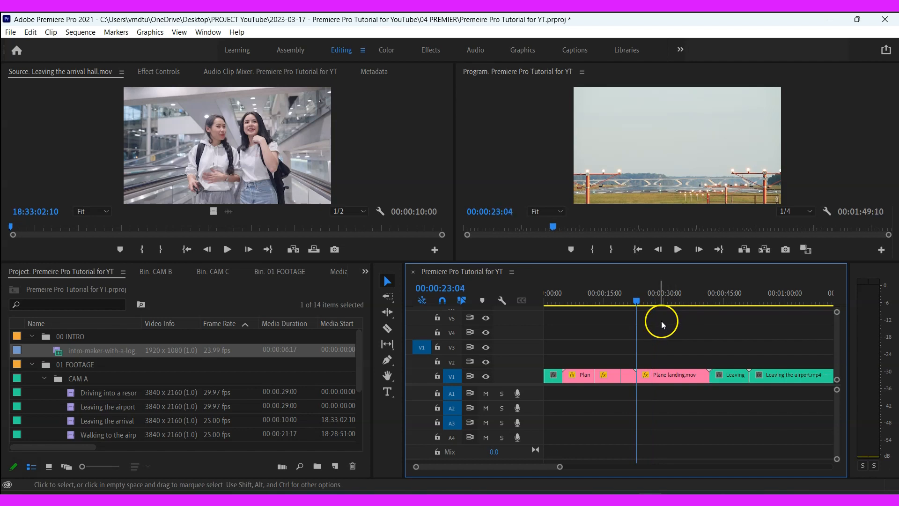
# - Split Plane landing.mov at 00:00:35:16 and ripple delete the part after the cut
pyautogui.click(636, 302)
pyautogui.moveTo(636, 302); pyautogui.dragTo(687, 302)
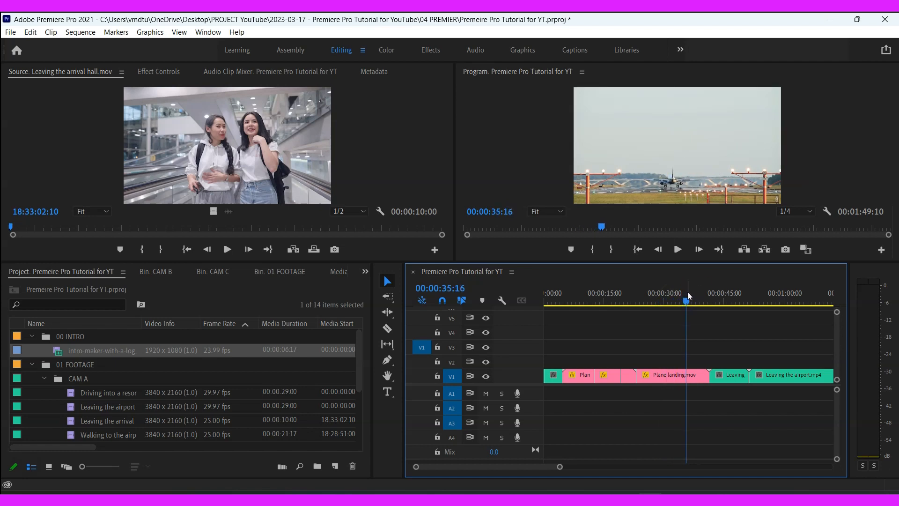
pyautogui.hotkey('ctrl', 'k')
pyautogui.click(700, 373)
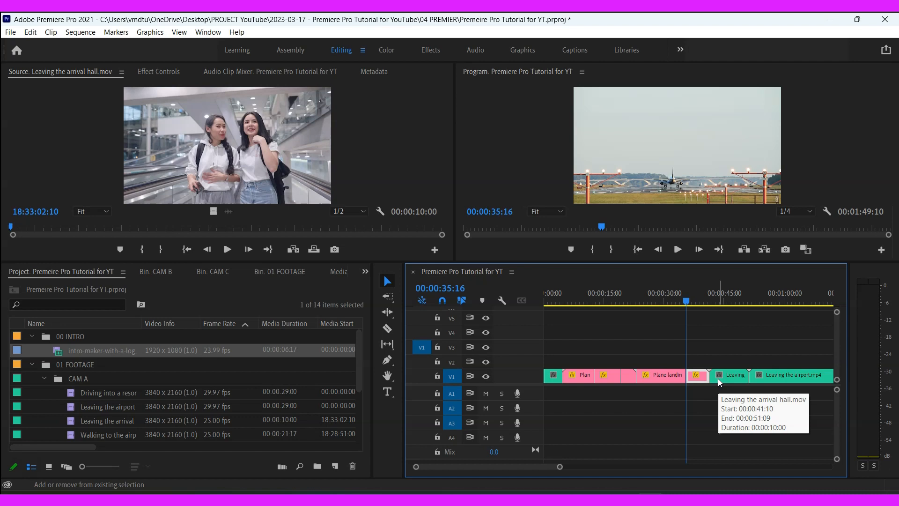
pyautogui.hotkey('shift', 'Delete')
pyautogui.click(612, 317)
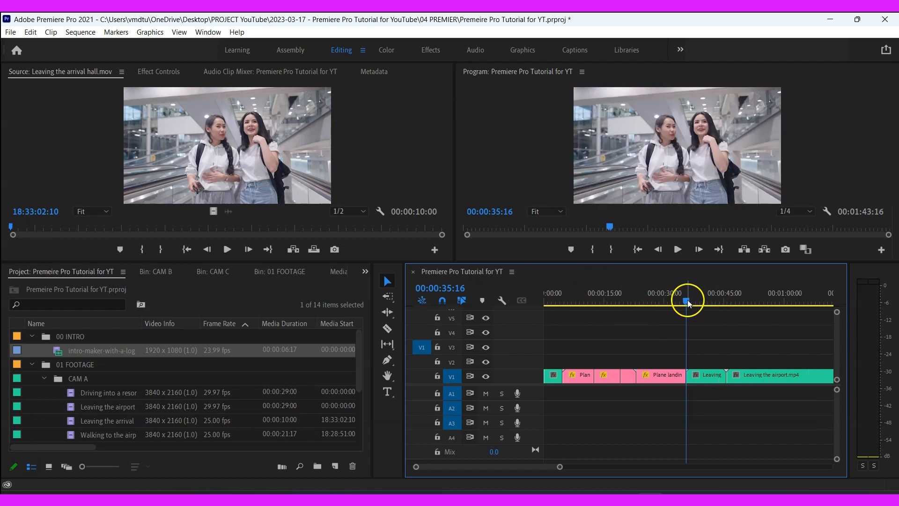
# - Cut Leaving the arrival hall.mov at 00:00:41:13 and Leaving the airport.mp4 at 00:00:49:00, removing the remainder of each and closing the gaps
pyautogui.moveTo(687, 302); pyautogui.dragTo(712, 328)
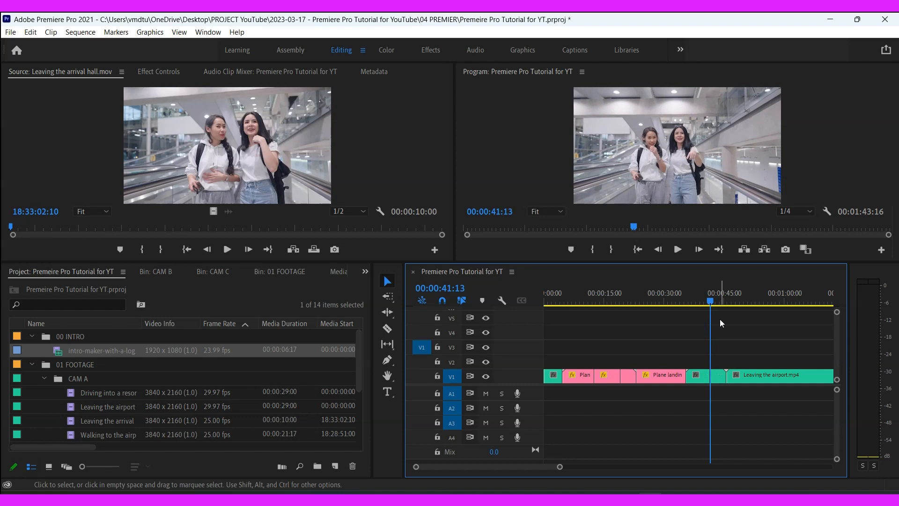
pyautogui.moveTo(705, 381); pyautogui.dragTo(725, 373)
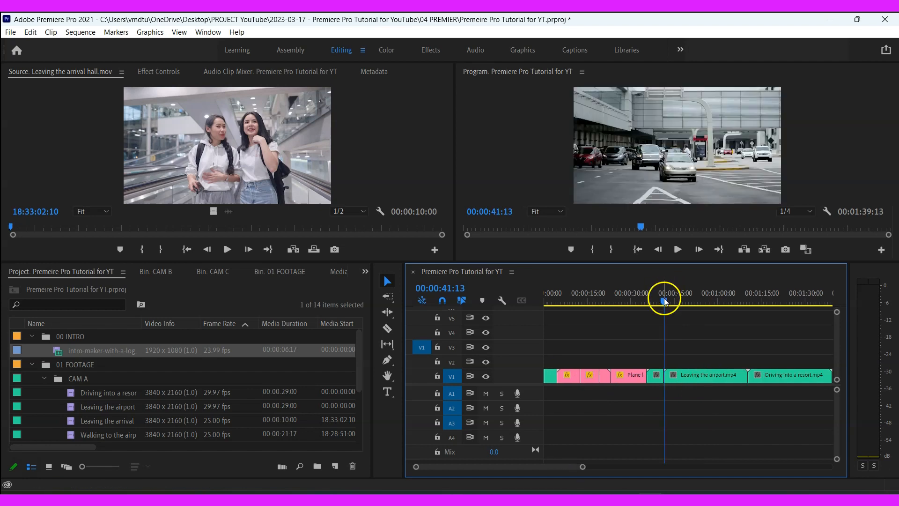
pyautogui.moveTo(665, 300); pyautogui.dragTo(686, 319)
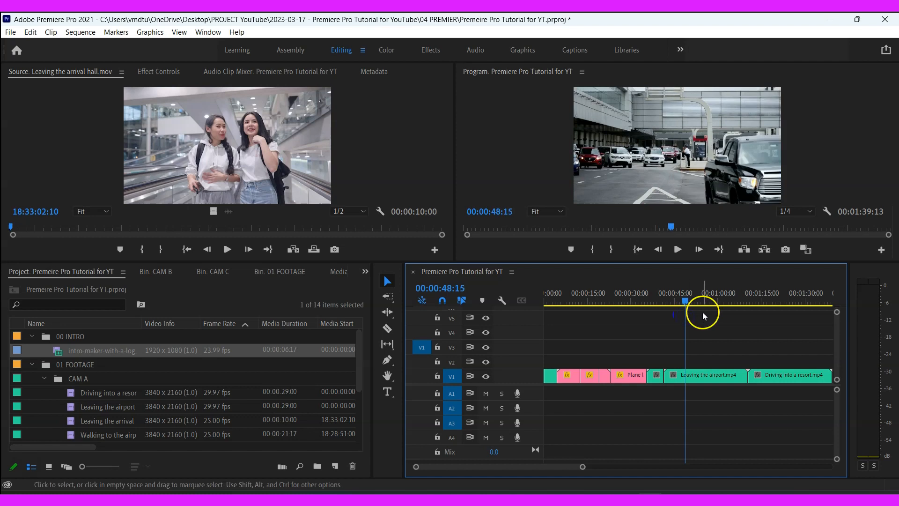
pyautogui.click(686, 304)
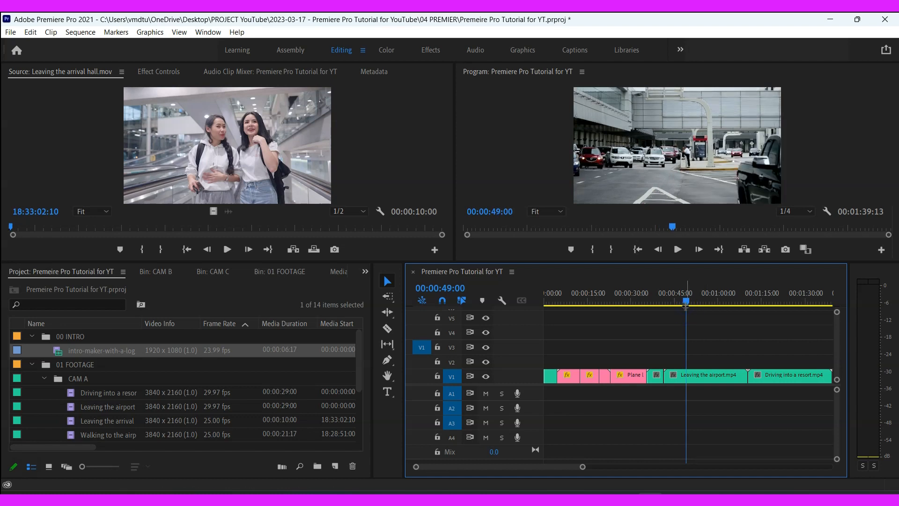
pyautogui.click(721, 375)
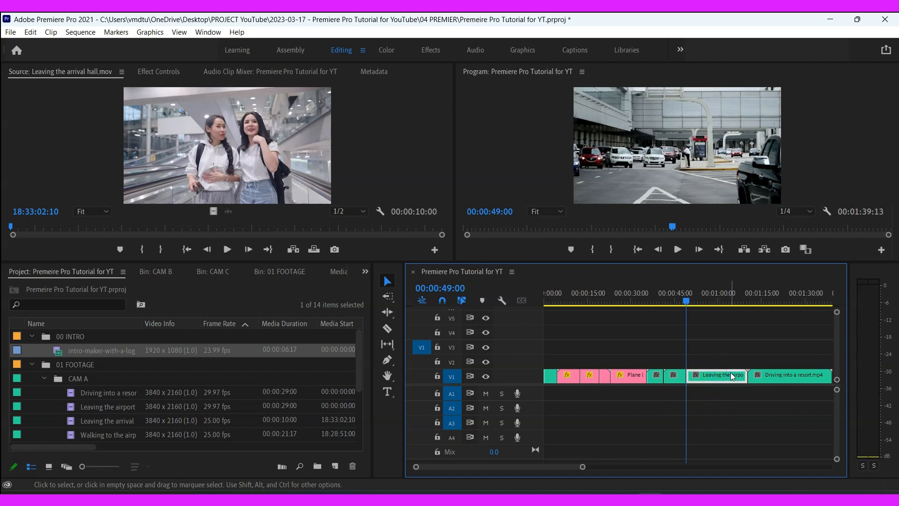
pyautogui.hotkey('shift', 'Delete')
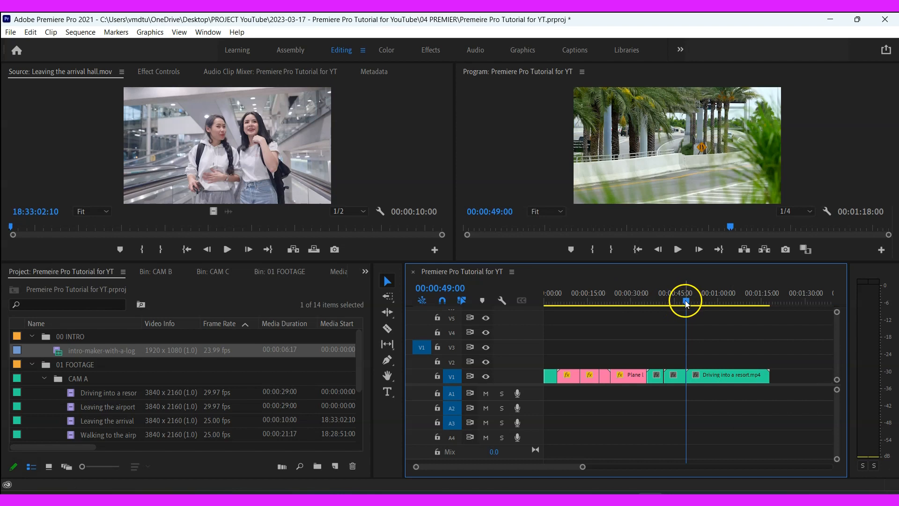
# - Split Driving into a resort.mp4 at 00:01:05:03 and ripple-trim the start of the later part up to 00:01:15:10
pyautogui.moveTo(686, 299); pyautogui.dragTo(726, 312)
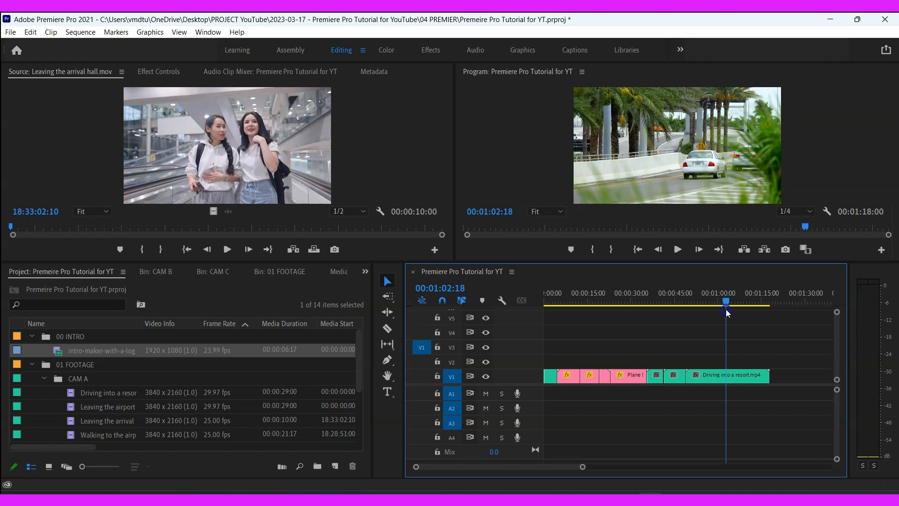
pyautogui.moveTo(727, 314); pyautogui.dragTo(765, 306)
pyautogui.hotkey('ctrl', 'k')
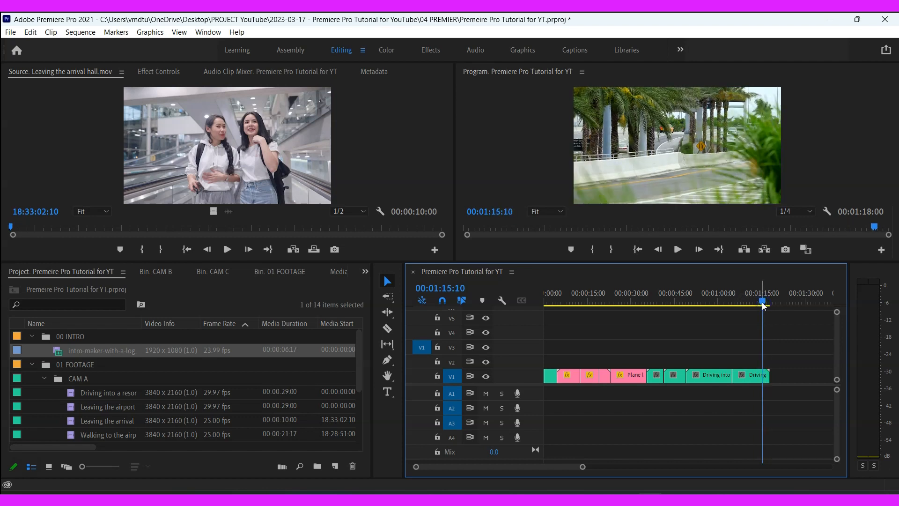
pyautogui.press('q')
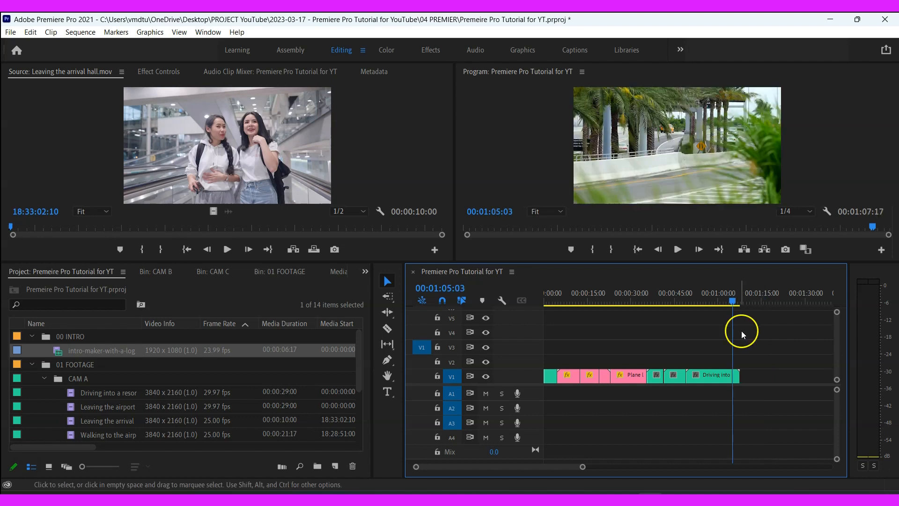
pyautogui.moveTo(733, 306); pyautogui.dragTo(741, 334)
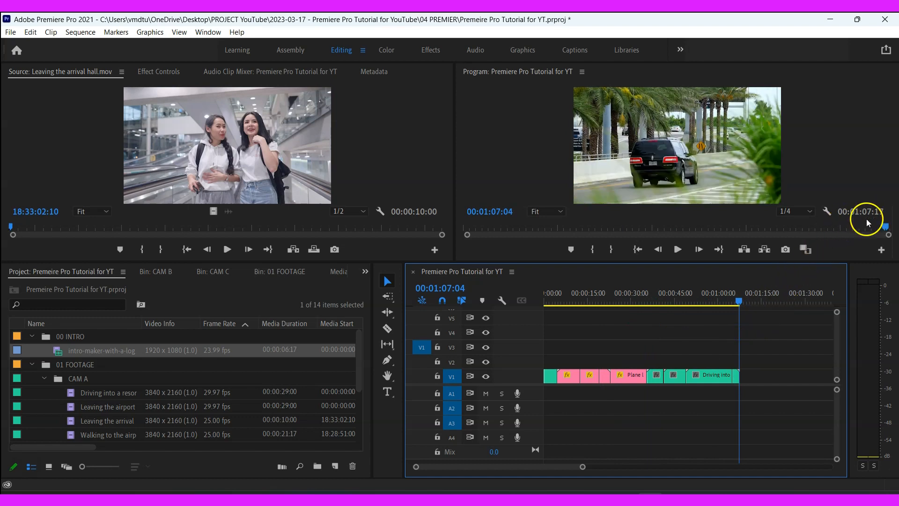
# - Open Travel environ 1.mp4 from the CAM C bin and append it after the last clip on V1
pyautogui.moveTo(739, 303); pyautogui.dragTo(533, 334)
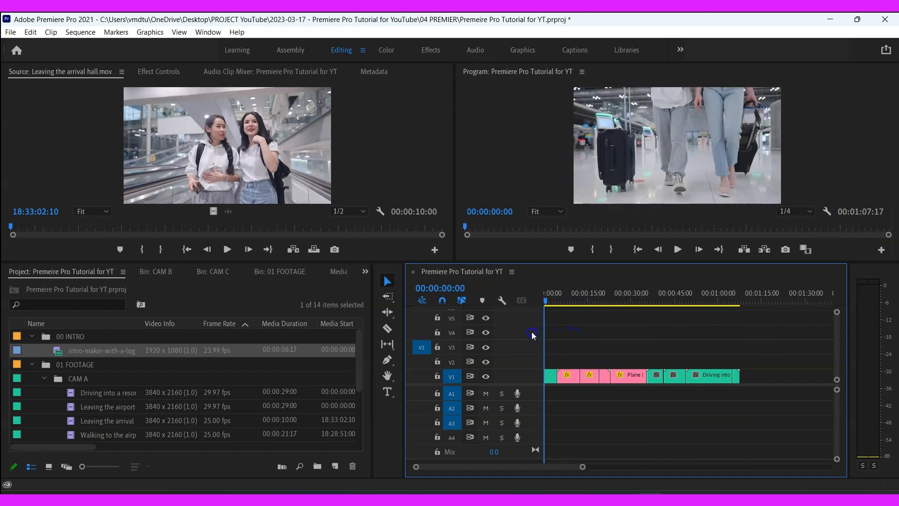
pyautogui.moveTo(545, 298); pyautogui.dragTo(579, 304)
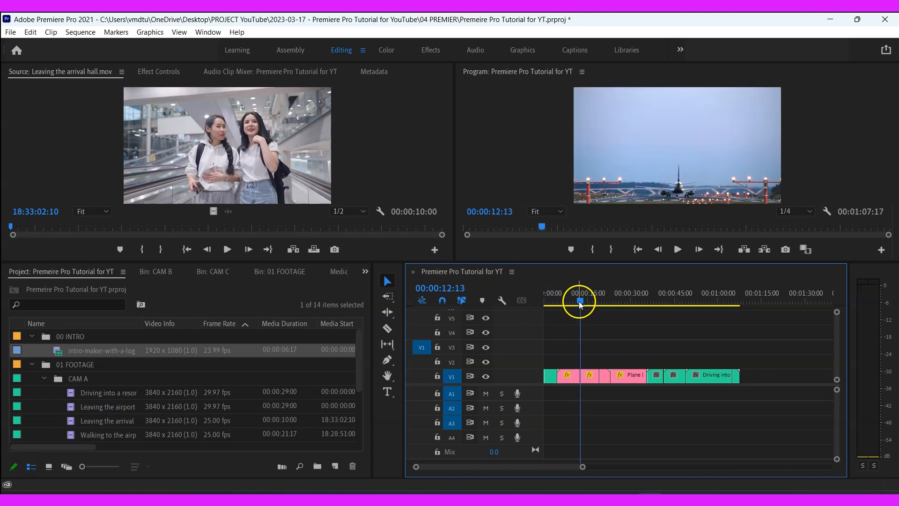
pyautogui.rightClick(580, 304)
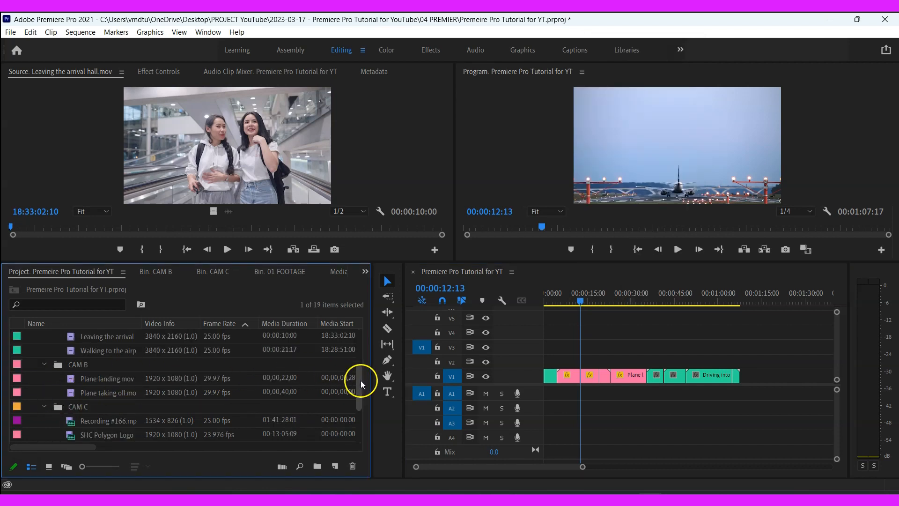
pyautogui.moveTo(360, 383); pyautogui.dragTo(362, 411)
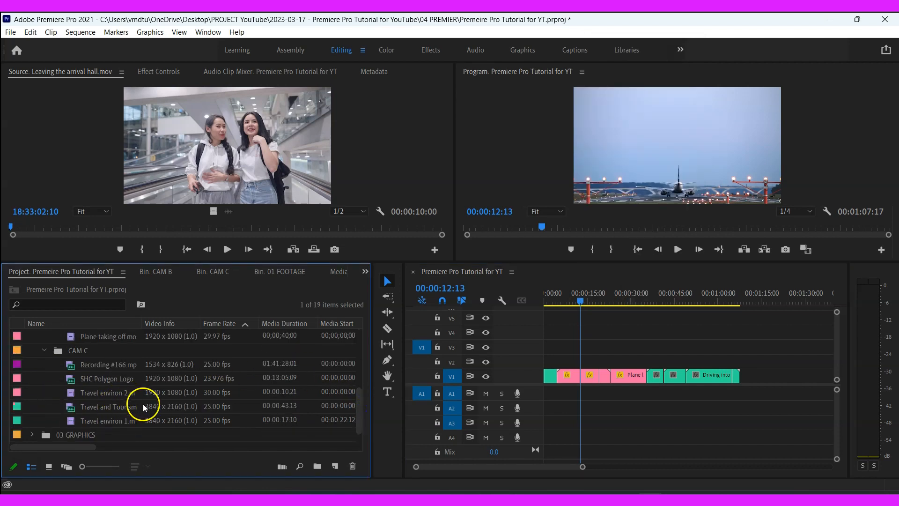
pyautogui.doubleClick(103, 419)
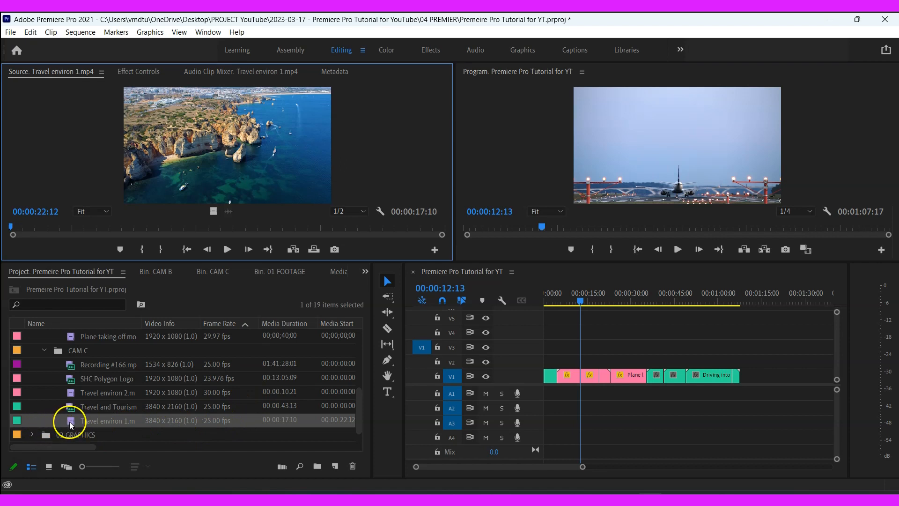
pyautogui.moveTo(69, 422); pyautogui.dragTo(749, 375)
pyautogui.moveTo(580, 299); pyautogui.dragTo(755, 301)
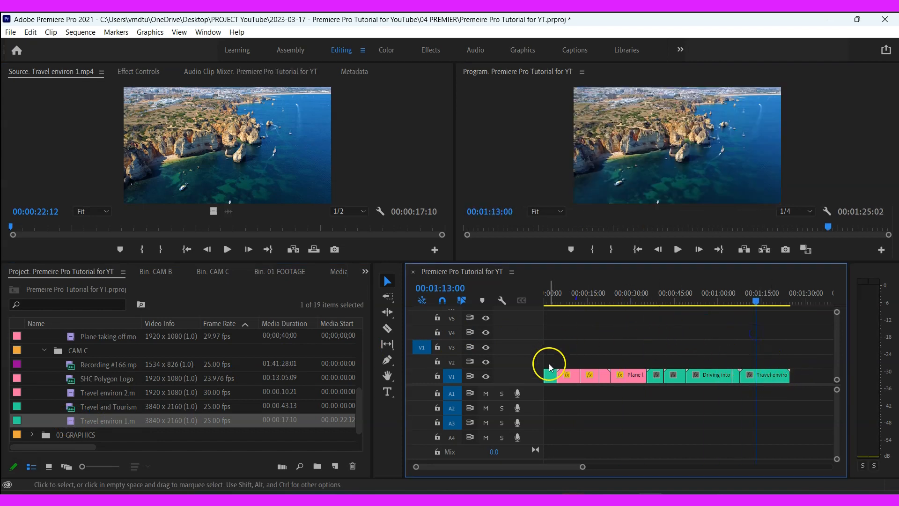
# - Move the Travel environ 1.mp4 clip from the end of V1 over the plane take-off clips around 00:00:12:13, overwriting them
pyautogui.moveTo(751, 302); pyautogui.dragTo(581, 340)
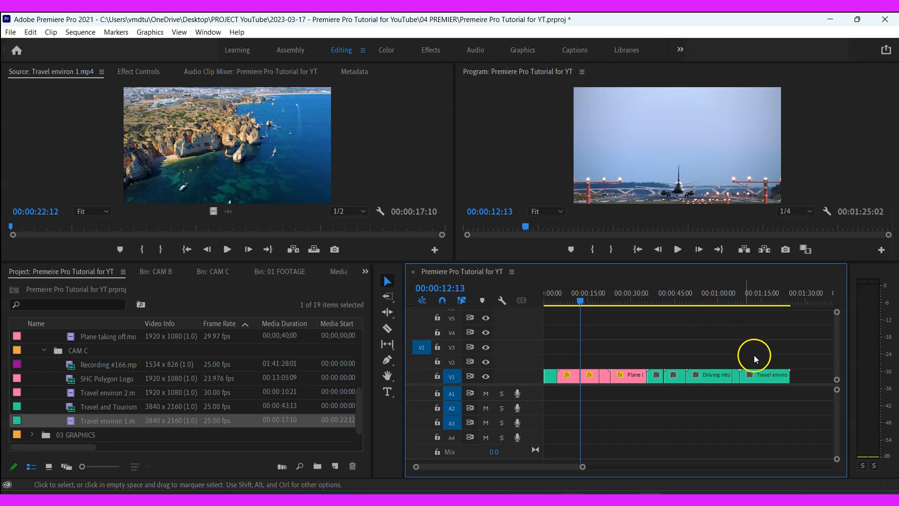
pyautogui.moveTo(765, 375); pyautogui.dragTo(589, 373)
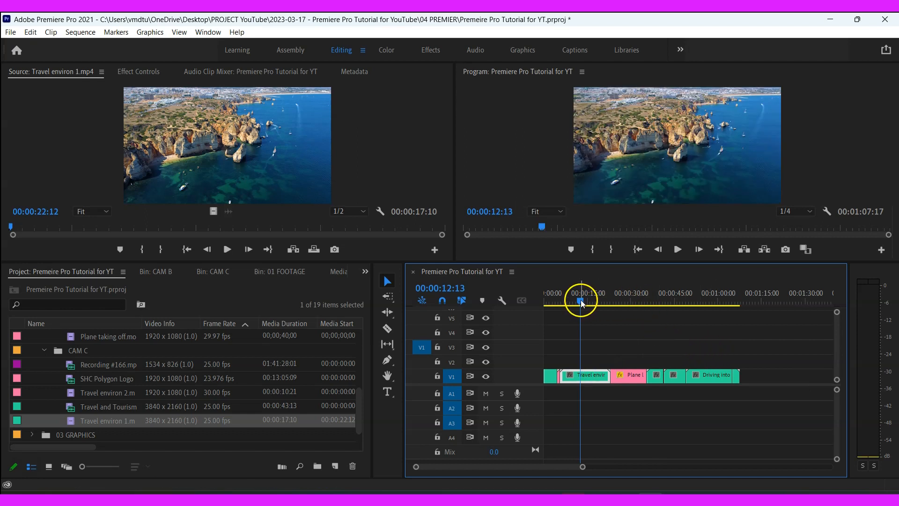
pyautogui.moveTo(580, 300)
pyautogui.mouseDown()
pyautogui.moveTo(541, 309)
pyautogui.moveTo(603, 317)
pyautogui.moveTo(585, 313)
pyautogui.mouseUp()
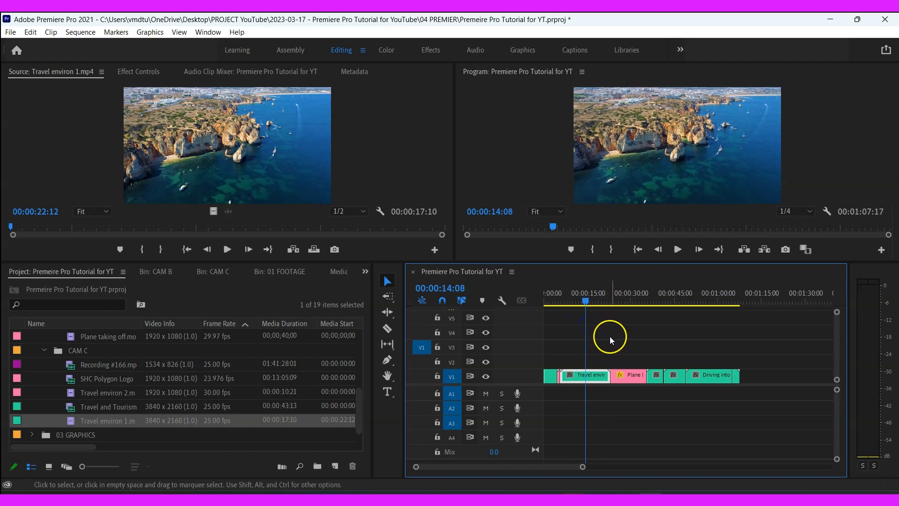
# - Undo the move that overwrote the plane take-off clips with Travel environ 1.mp4
pyautogui.hotkey('ctrl', 'z')
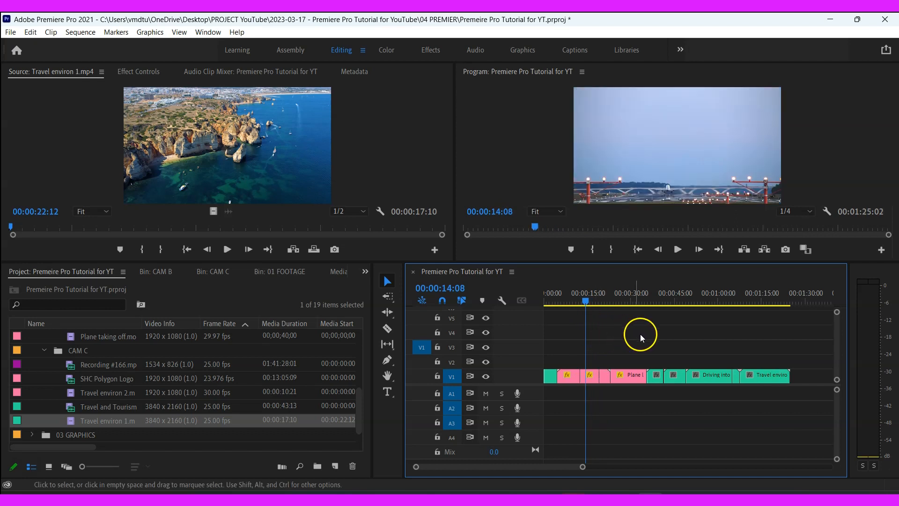
# - Try rearranging Travel environ 1.mp4 from the end of V1 to 00:00:14:08 as an insert that shifts the other clips, and undo it
pyautogui.doubleClick(760, 375)
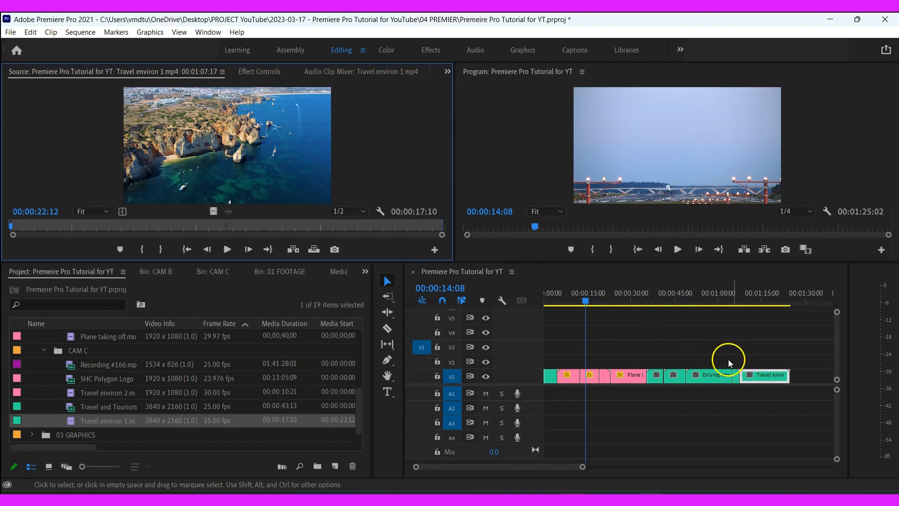
pyautogui.moveTo(754, 366); pyautogui.dragTo(609, 367)
pyautogui.press('ctrl')
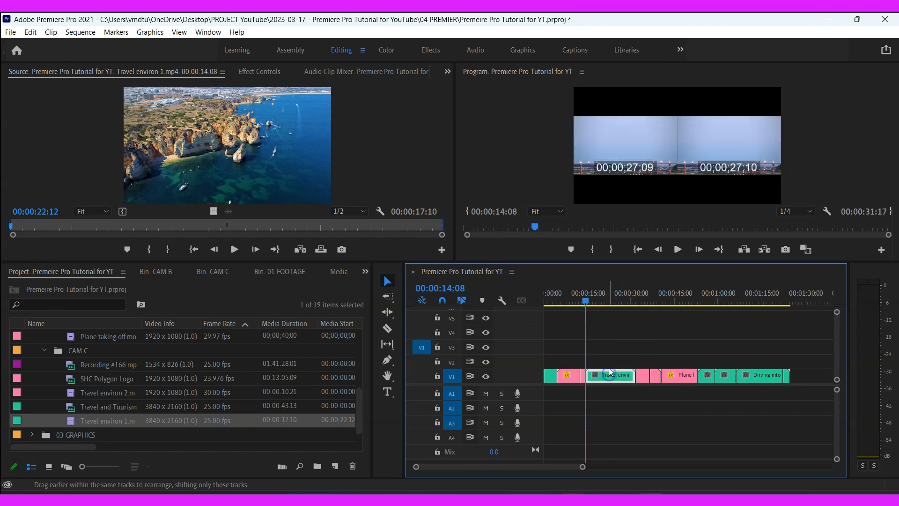
pyautogui.moveTo(583, 303); pyautogui.dragTo(651, 323)
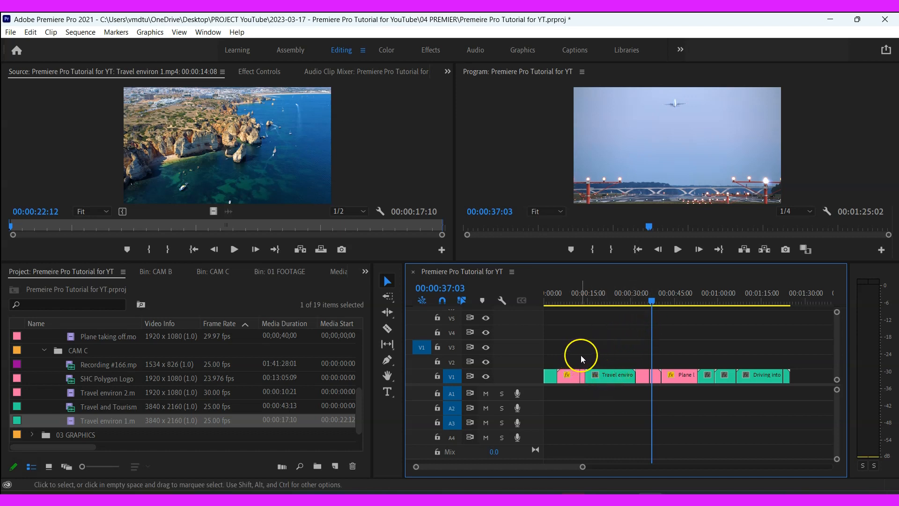
pyautogui.hotkey('ctrl', 'z')
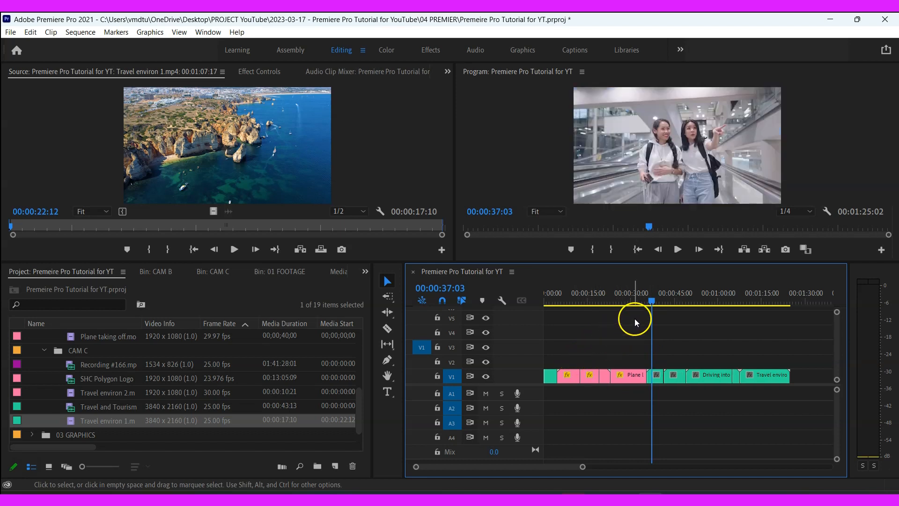
# - Delete the Travel environ 1.mp4 clip at the end of V1 and place the timeline playhead at 00:00:12:08
pyautogui.rightClick(770, 371)
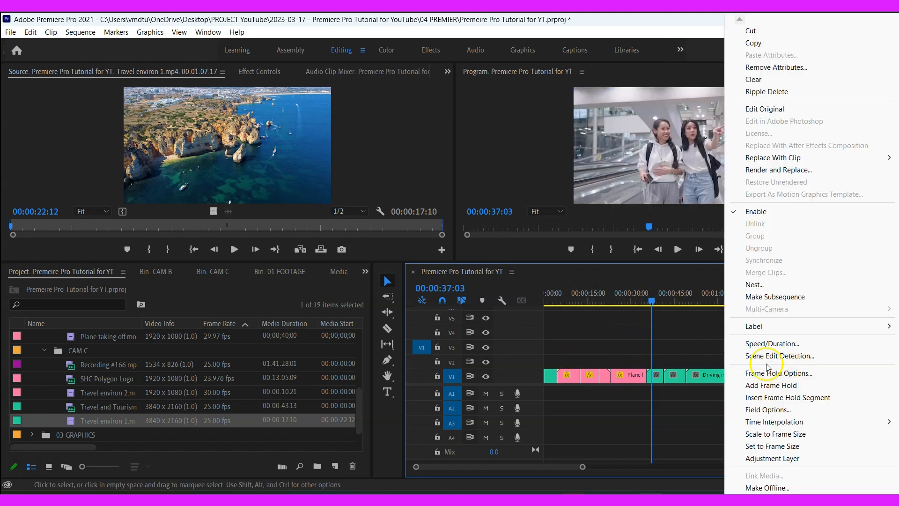
pyautogui.click(693, 337)
pyautogui.press('Delete')
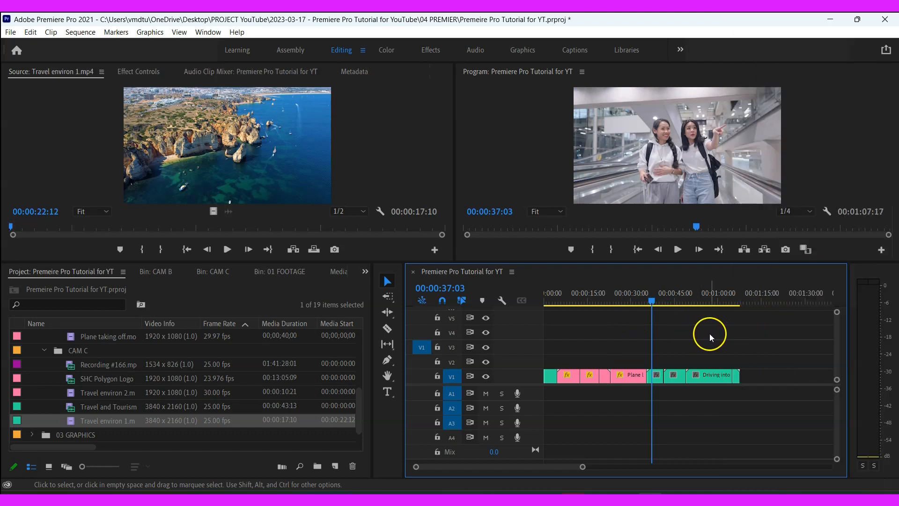
pyautogui.moveTo(651, 301); pyautogui.dragTo(578, 314)
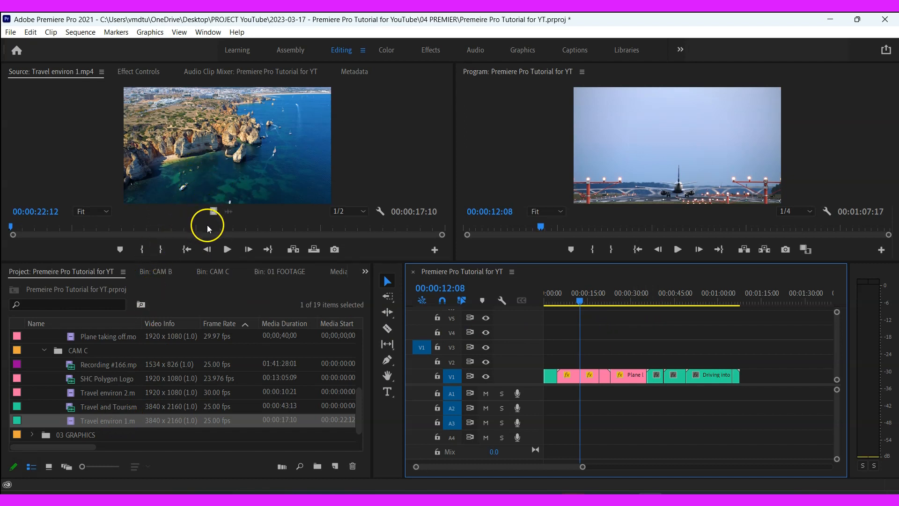
# - Mark an In point at 00:00:24:14 and an Out point at 00:00:35:04 on the Travel environ 1.mp4 source, and clear both
pyautogui.click(11, 229)
pyautogui.moveTo(11, 229); pyautogui.dragTo(61, 229)
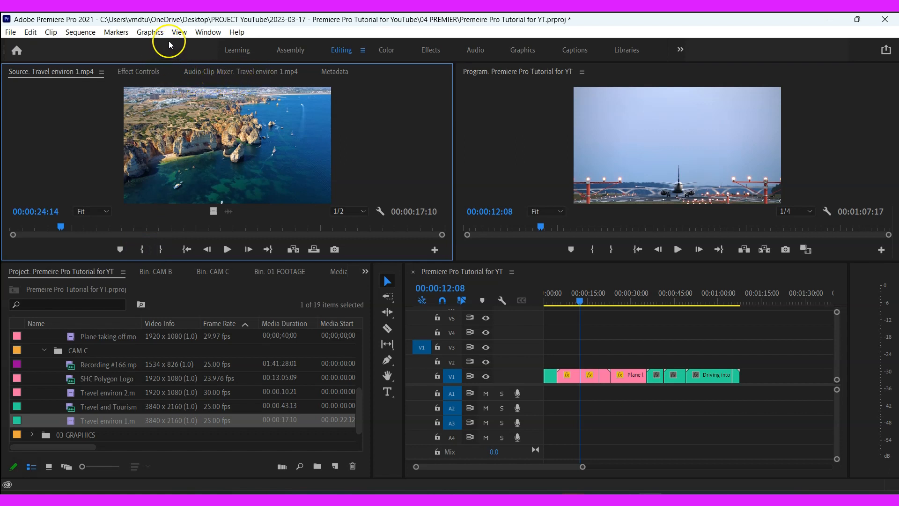
pyautogui.click(116, 32)
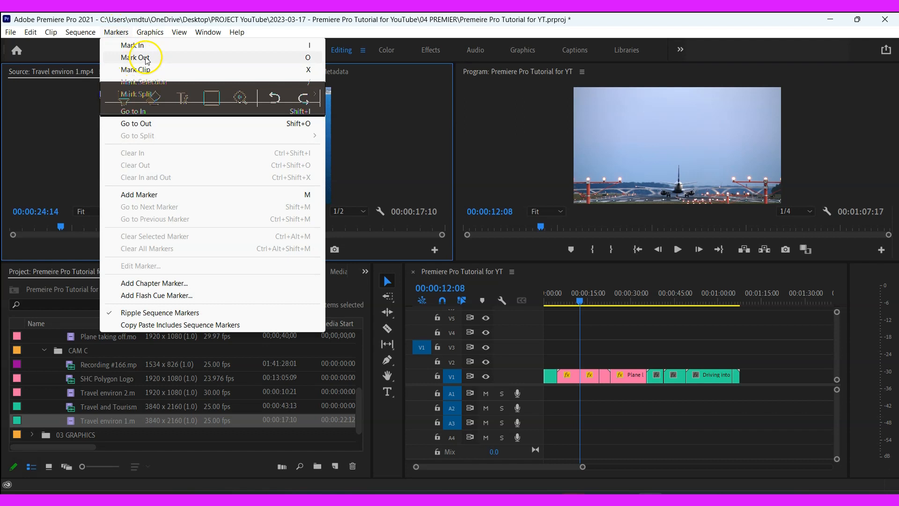
pyautogui.click(65, 126)
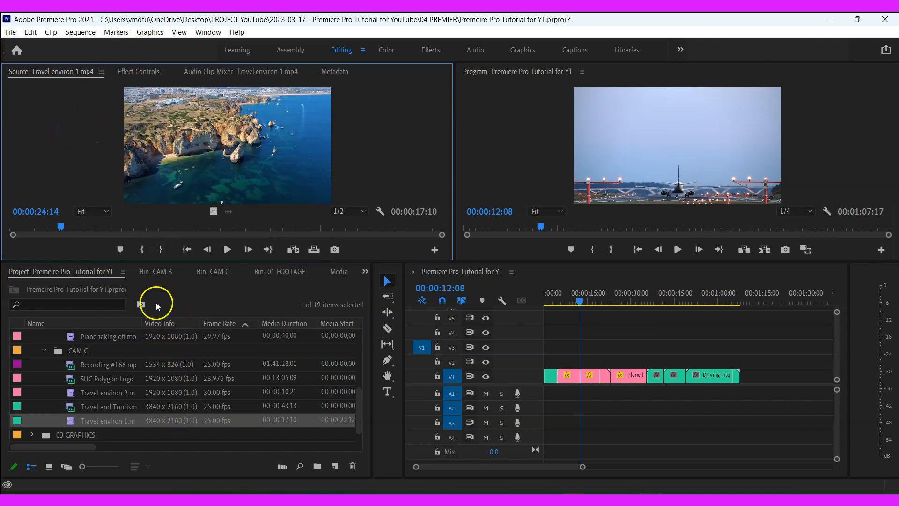
pyautogui.click(144, 249)
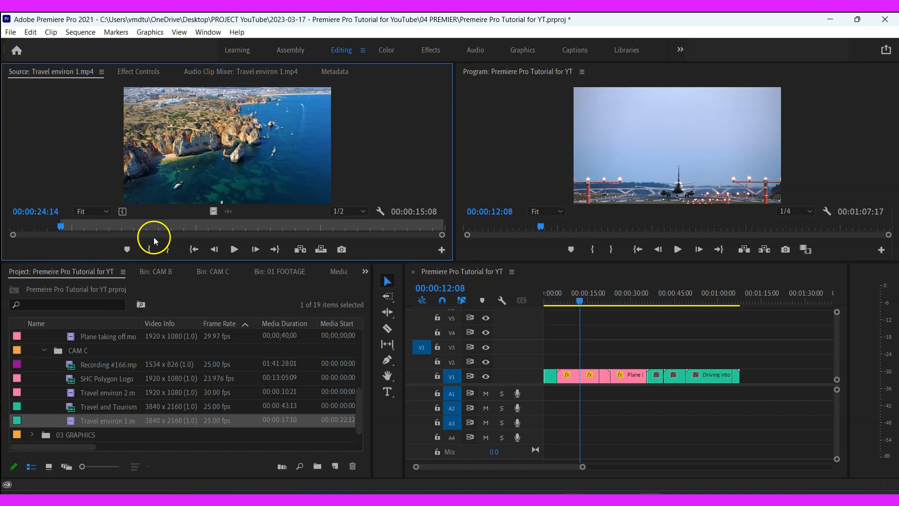
pyautogui.moveTo(66, 227); pyautogui.dragTo(326, 248)
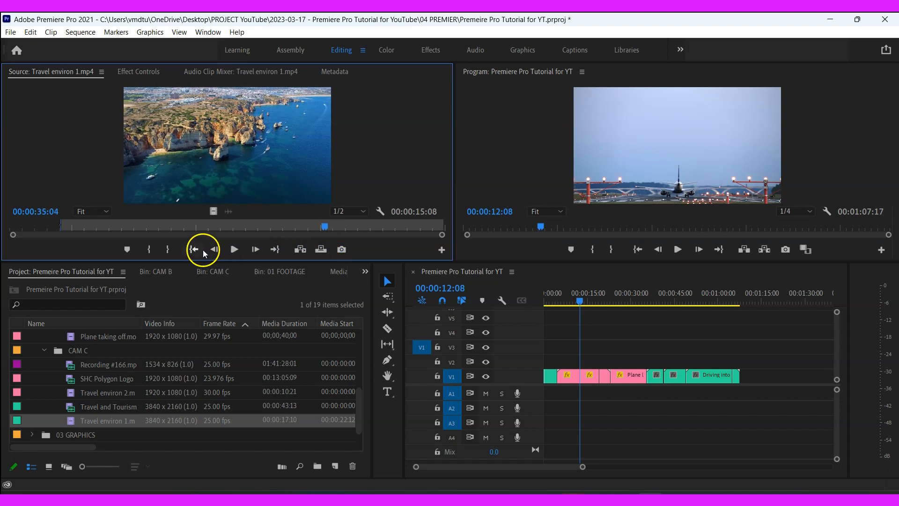
pyautogui.click(167, 250)
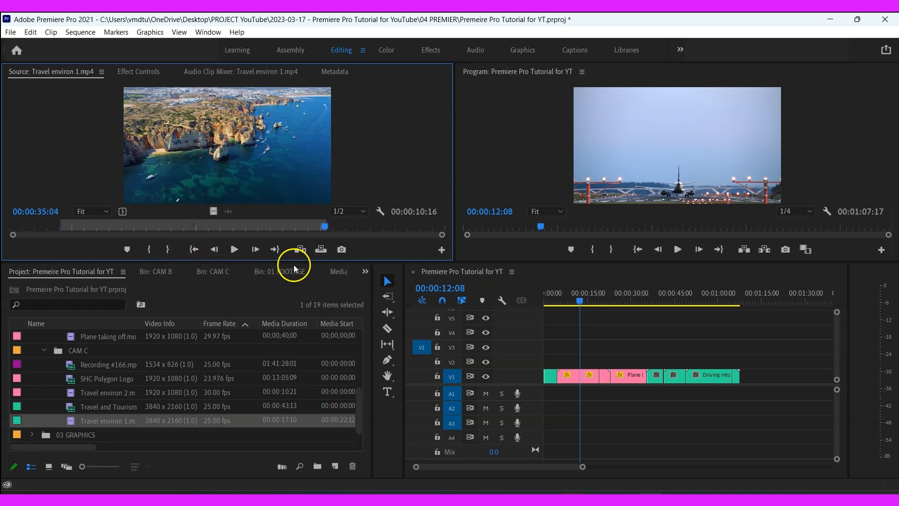
pyautogui.hotkey('ctrl', 'shift', 'o')
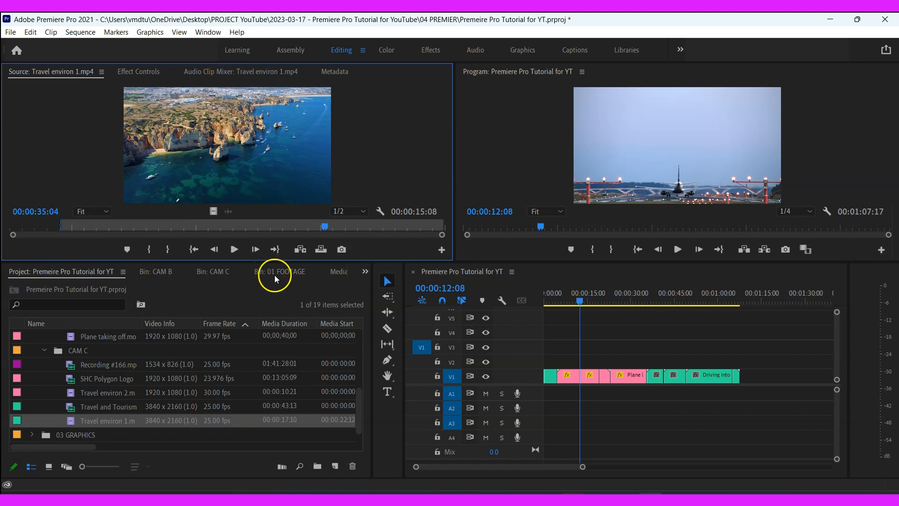
pyautogui.hotkey('ctrl', 'shift', 'i')
# - Mark the Travel environ 1.mp4 source with an In point at 00:00:25:15 and an Out point at 00:00:35:12
pyautogui.moveTo(316, 226); pyautogui.dragTo(82, 230)
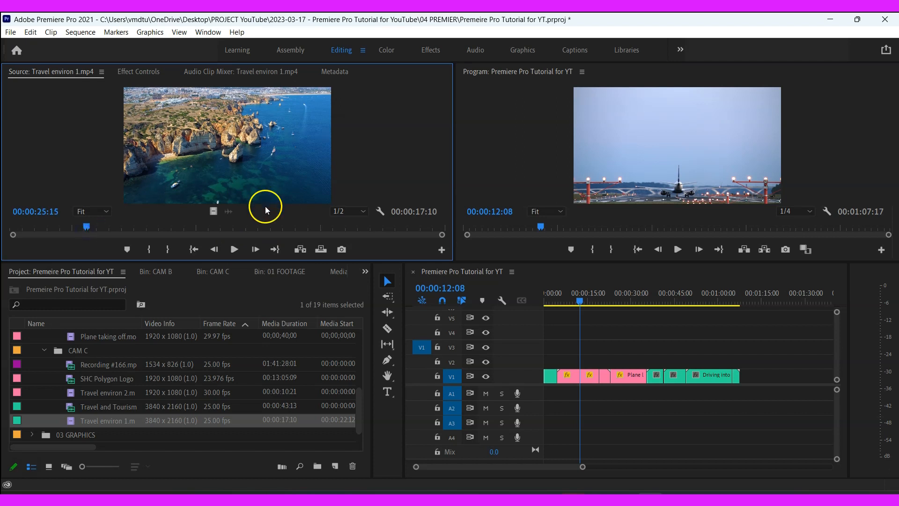
pyautogui.press('i')
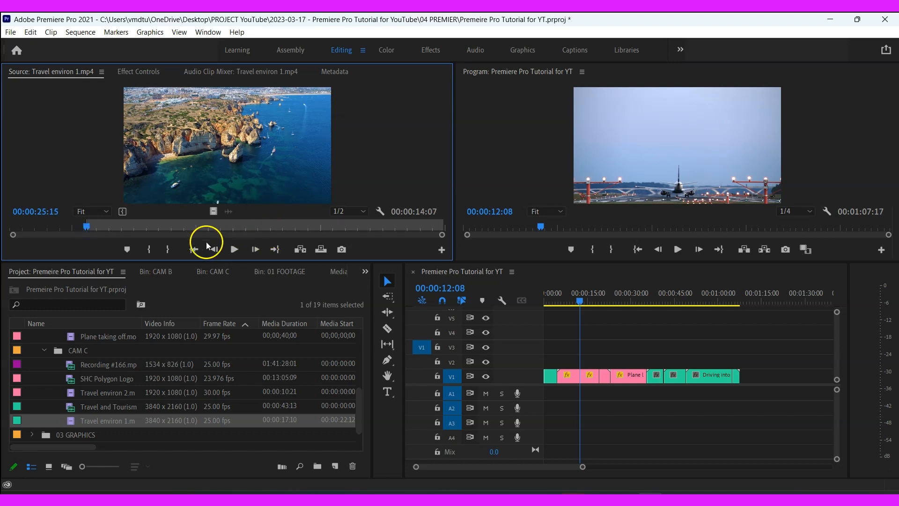
pyautogui.moveTo(86, 226); pyautogui.dragTo(331, 242)
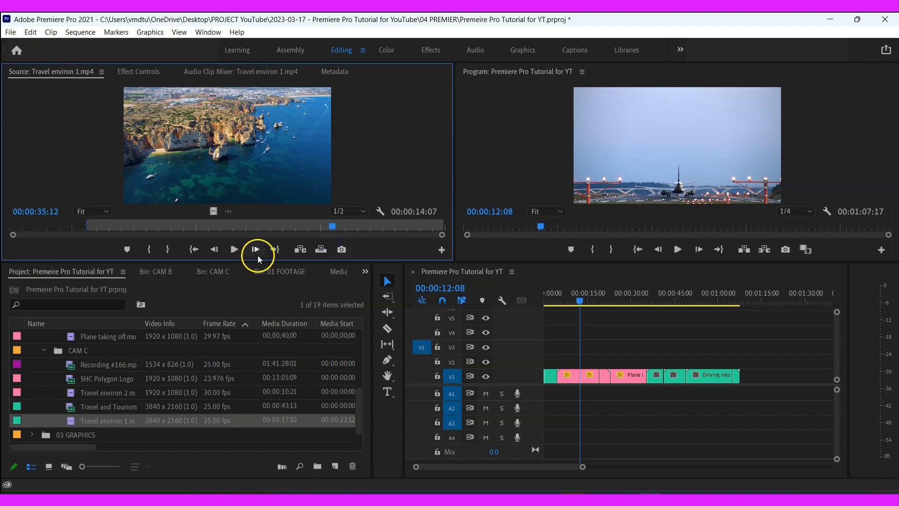
pyautogui.press('o')
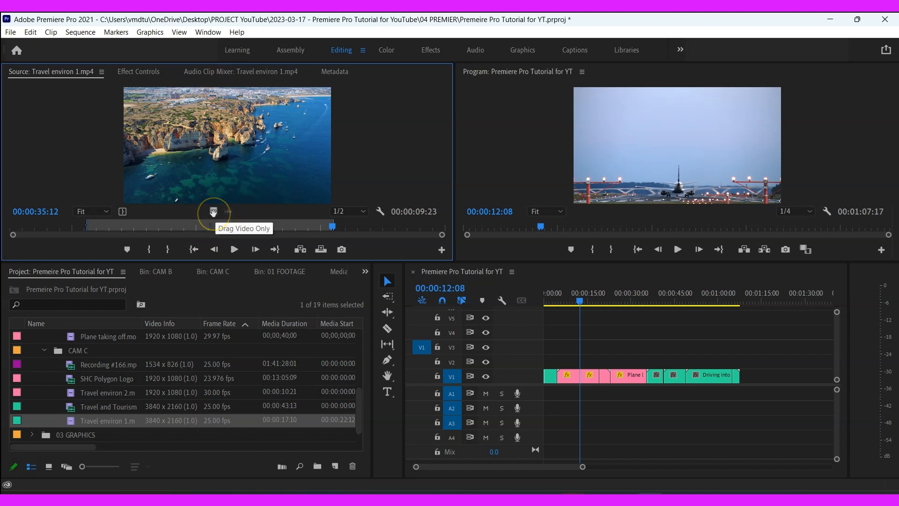
# - Try inserting only the video of the marked Travel environ 1.mp4 section into V1 at 00:00:09:06, and undo the insert
pyautogui.moveTo(213, 212); pyautogui.dragTo(567, 374)
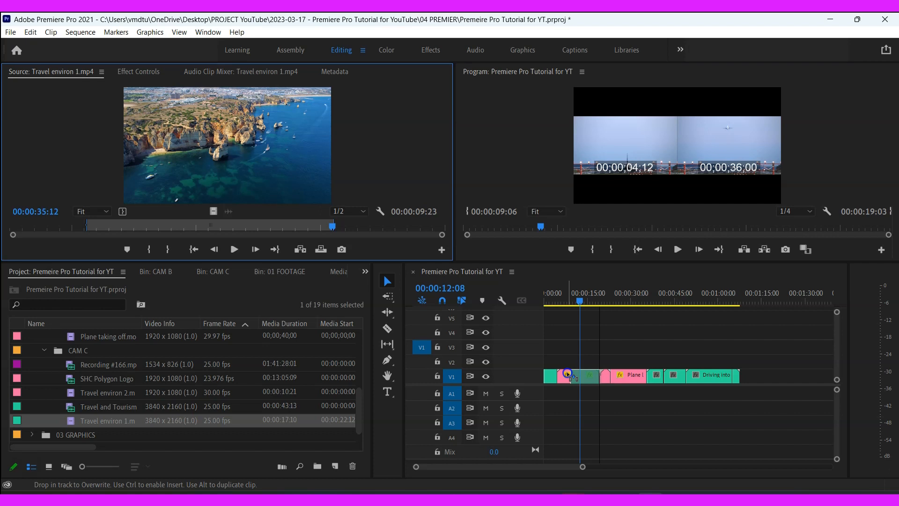
pyautogui.moveTo(568, 373); pyautogui.dragTo(567, 373)
pyautogui.press('ctrl')
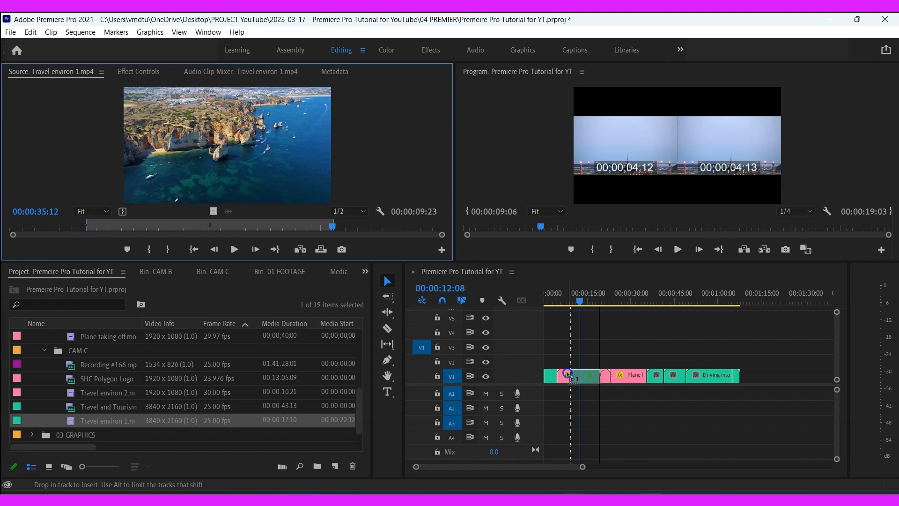
pyautogui.moveTo(567, 374); pyautogui.dragTo(568, 373)
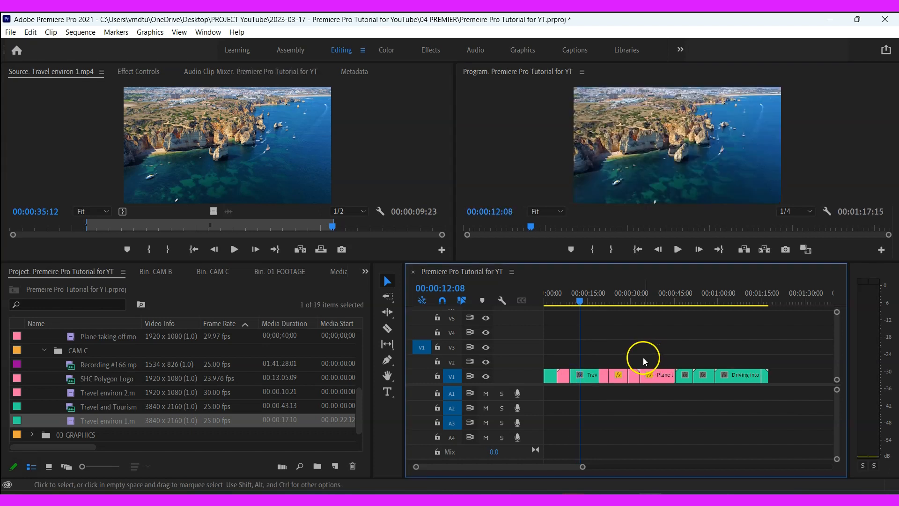
pyautogui.hotkey('ctrl', 'z')
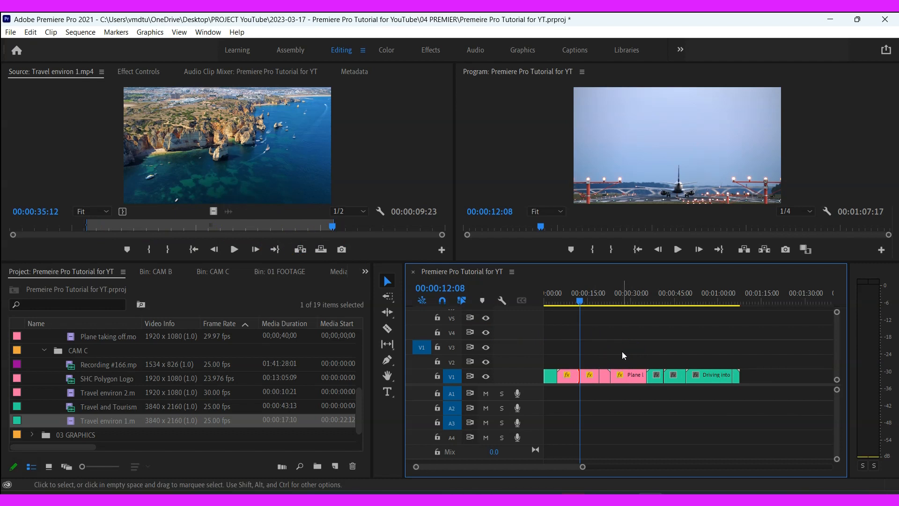
# - Try an overwrite edit of the marked Travel environ 1.mp4 section onto V3 at 00:00:12:08, and undo it
pyautogui.press('.')
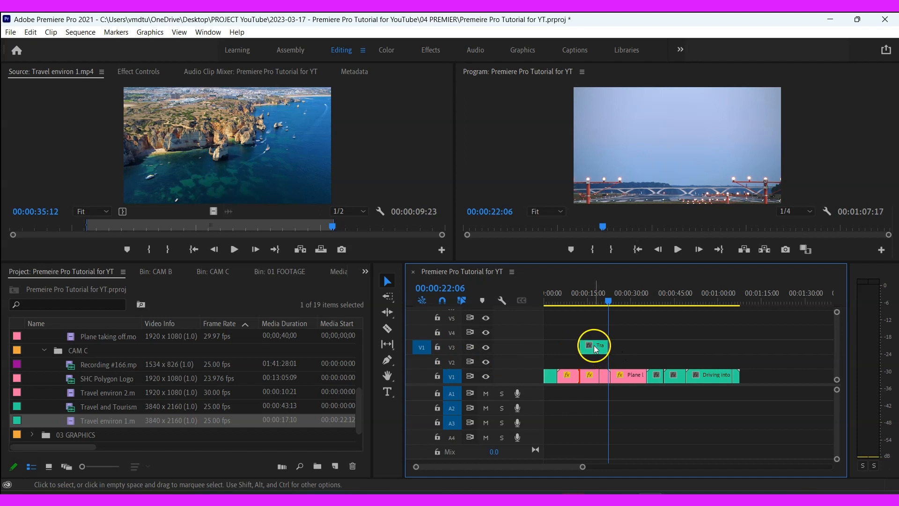
pyautogui.moveTo(593, 345)
pyautogui.mouseDown()
pyautogui.moveTo(588, 375)
pyautogui.moveTo(600, 354)
pyautogui.mouseUp()
pyautogui.hotkey('ctrl', 'z')
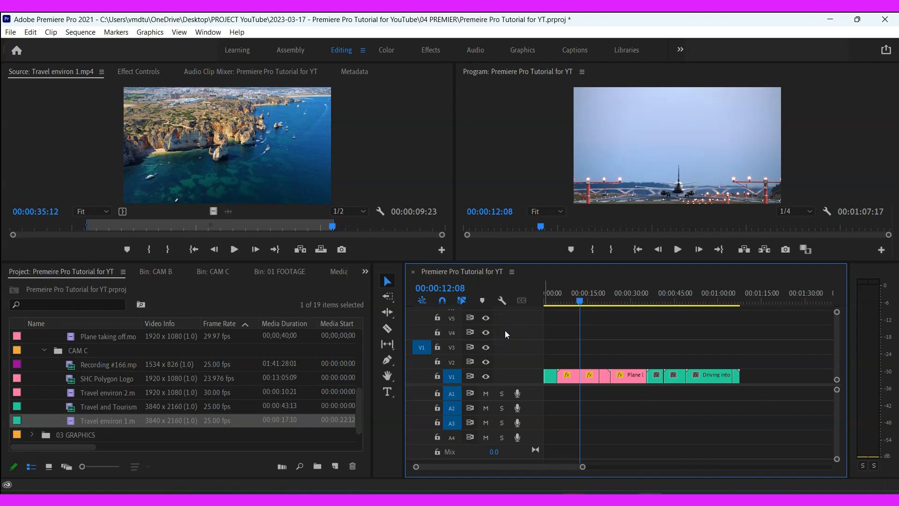
# - Insert the marked Travel environ 1.mp4 section at 00:00:12:08 and move it from V3 down into the gap on V1
pyautogui.hotkey('ctrl', 'shift', 'z')
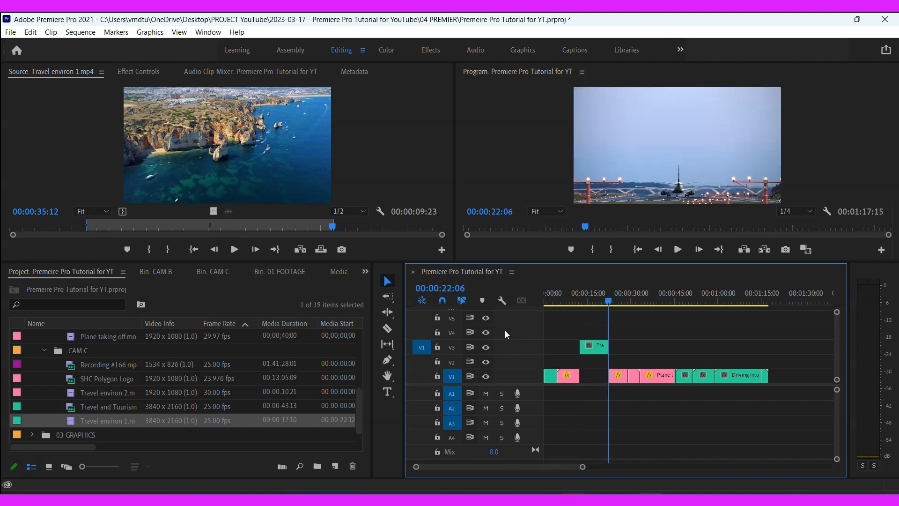
pyautogui.moveTo(591, 350); pyautogui.dragTo(592, 374)
pyautogui.click(656, 342)
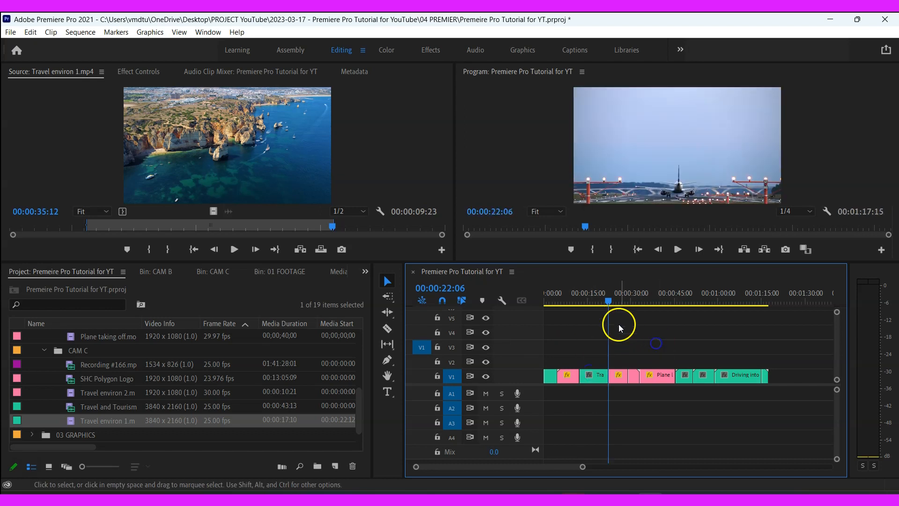
# - Insert the 00:00:34:12 to 00:00:39:14 section of Travel environ 1.mp4 at 00:00:32:22 and move it from V3 into the V1 gap
pyautogui.moveTo(609, 302); pyautogui.dragTo(652, 321)
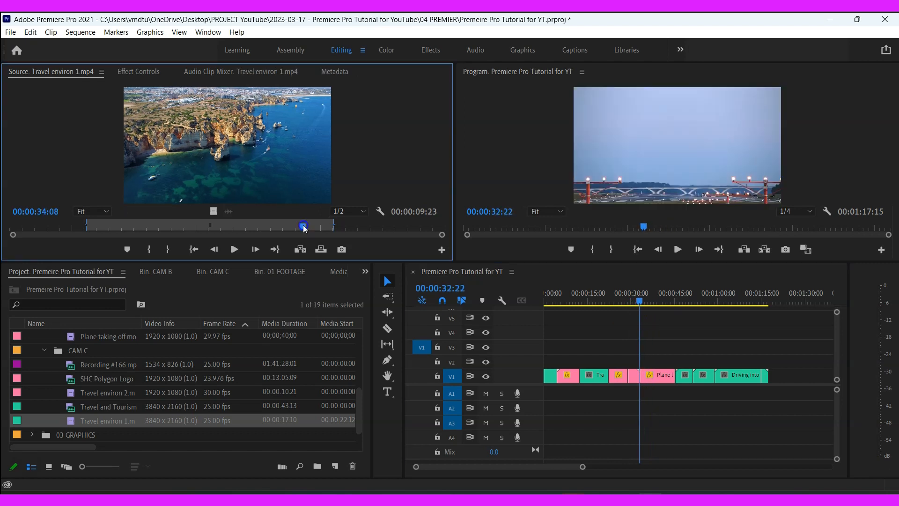
pyautogui.moveTo(303, 226); pyautogui.dragTo(309, 226)
pyautogui.press('i')
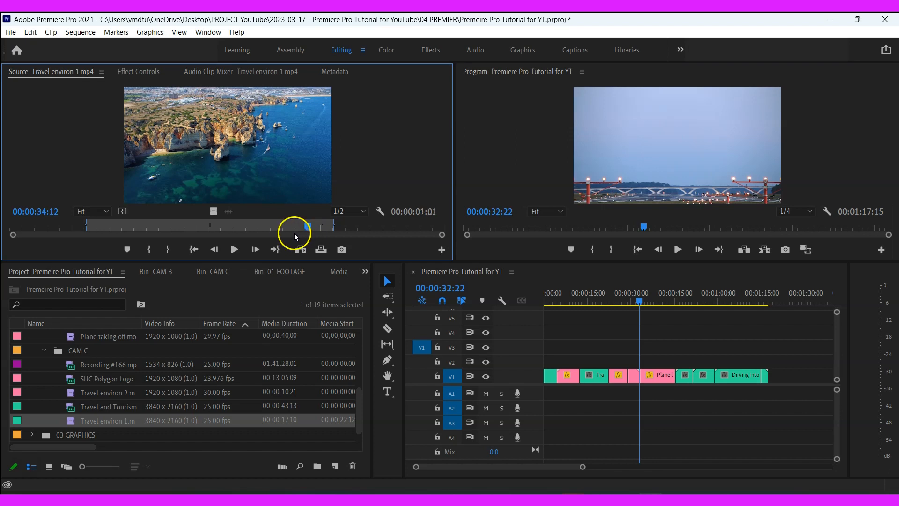
pyautogui.moveTo(308, 225); pyautogui.dragTo(435, 239)
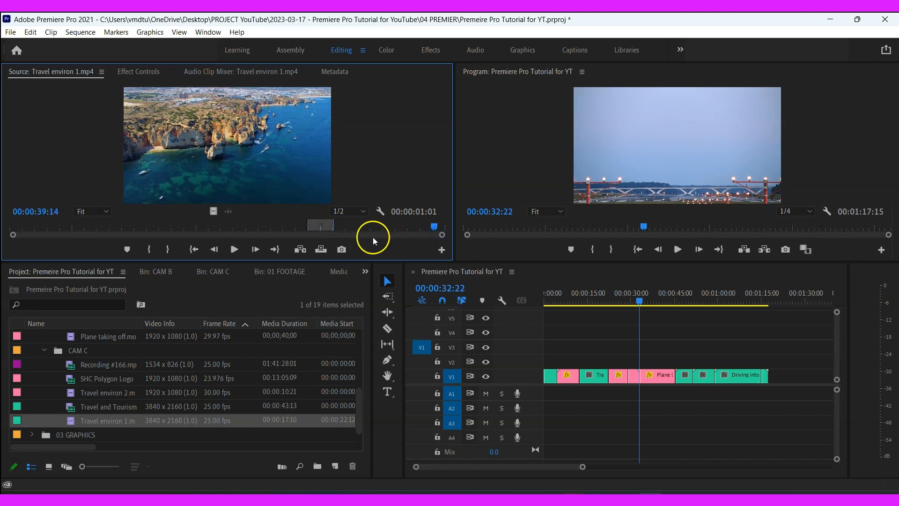
pyautogui.press('o')
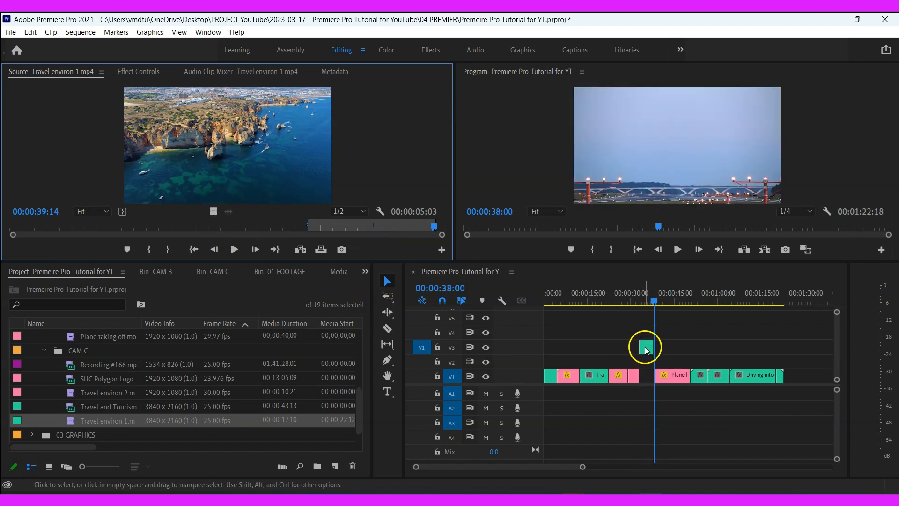
pyautogui.moveTo(645, 346); pyautogui.dragTo(646, 375)
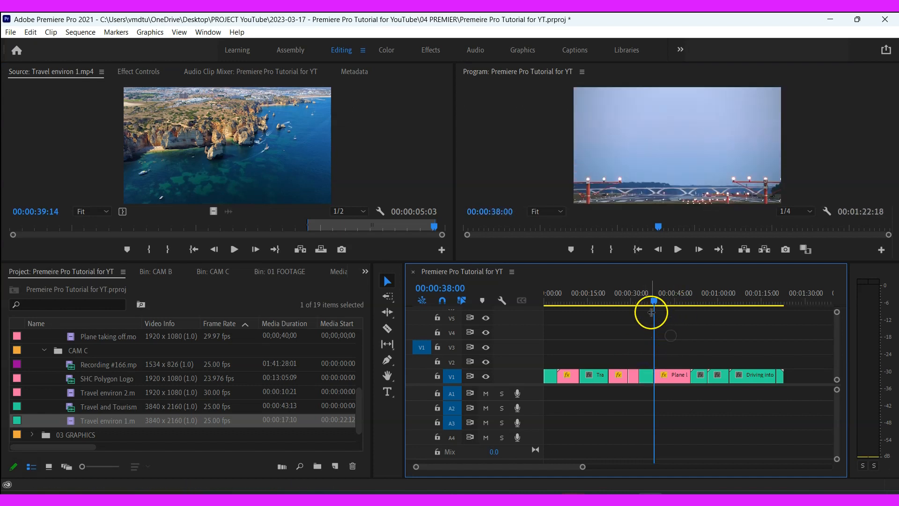
# - Position the playhead at 00:00:37:24 and mark the 00:00:00:21 to 00:00:06:17 section of Travel environ 2.mp4 in the source
pyautogui.moveTo(654, 302)
pyautogui.mouseDown()
pyautogui.moveTo(605, 306)
pyautogui.moveTo(653, 316)
pyautogui.mouseUp()
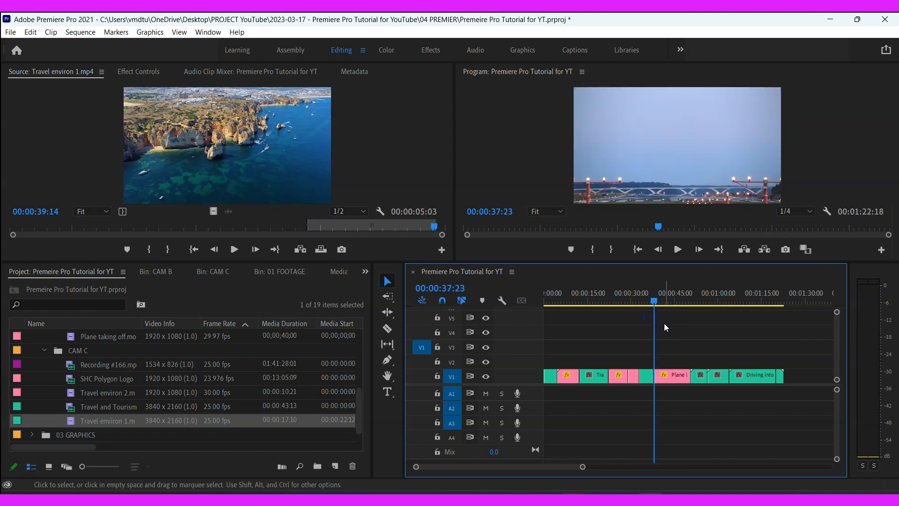
pyautogui.click(654, 301)
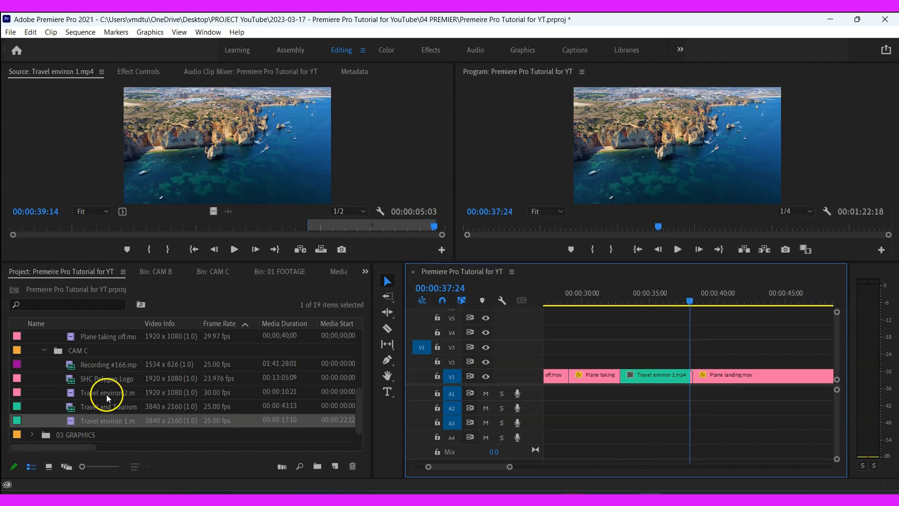
pyautogui.doubleClick(112, 392)
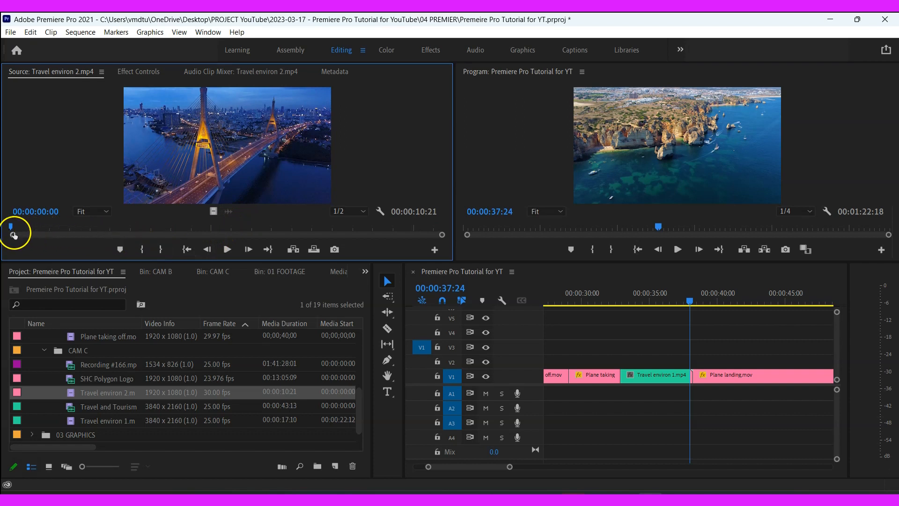
pyautogui.moveTo(19, 236); pyautogui.dragTo(60, 233)
pyautogui.moveTo(253, 262); pyautogui.dragTo(251, 328)
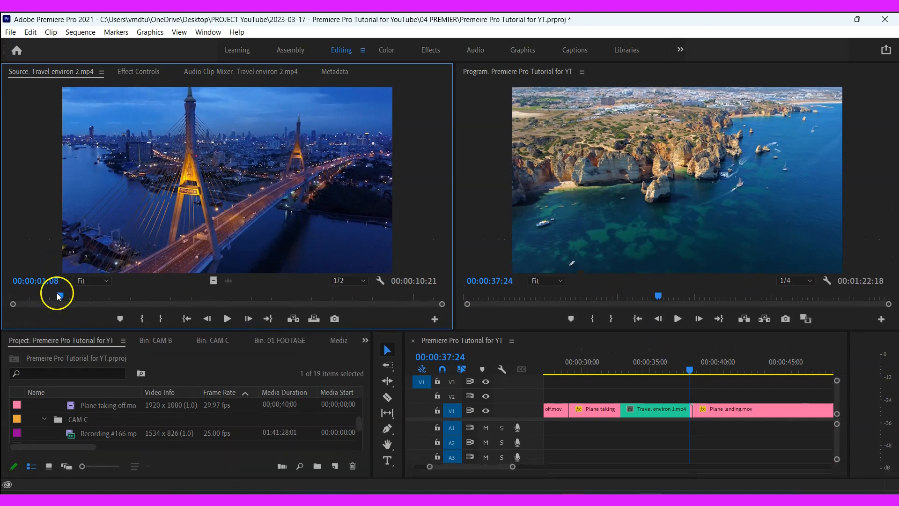
pyautogui.moveTo(61, 299); pyautogui.dragTo(40, 295)
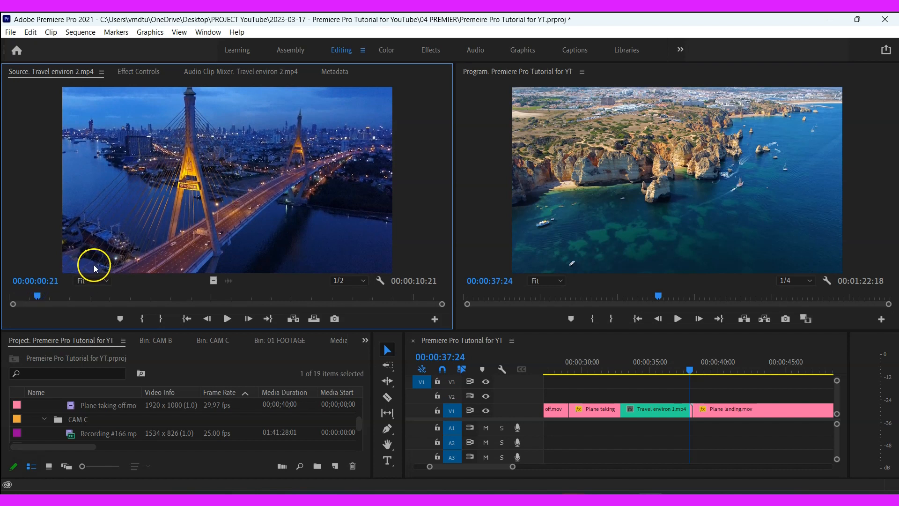
pyautogui.press('i')
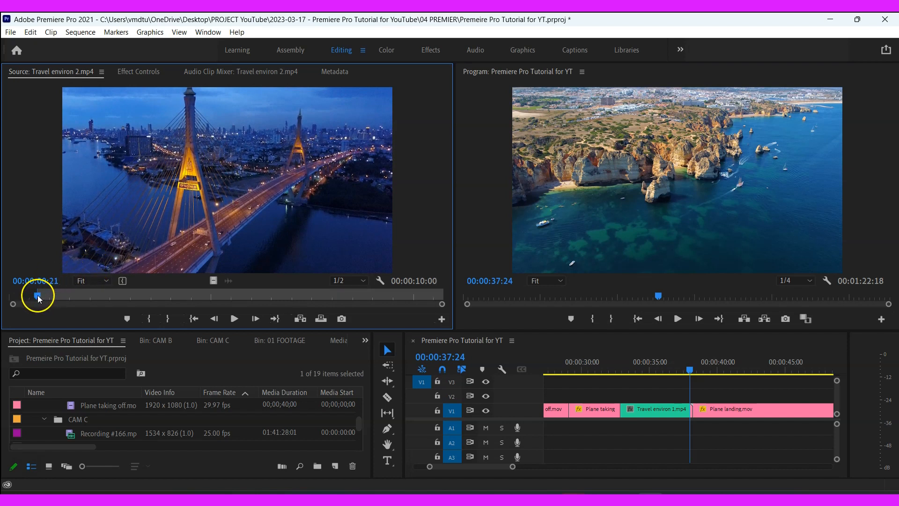
pyautogui.moveTo(38, 296); pyautogui.dragTo(277, 304)
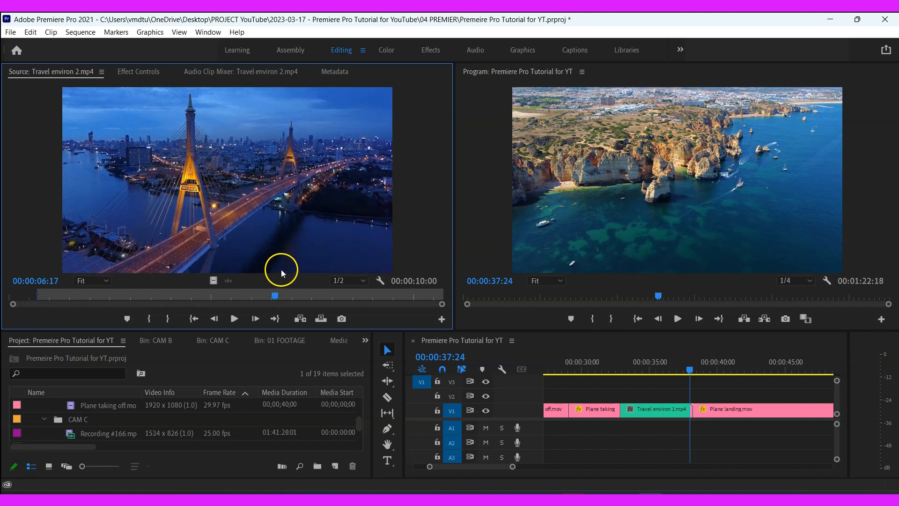
pyautogui.press('o')
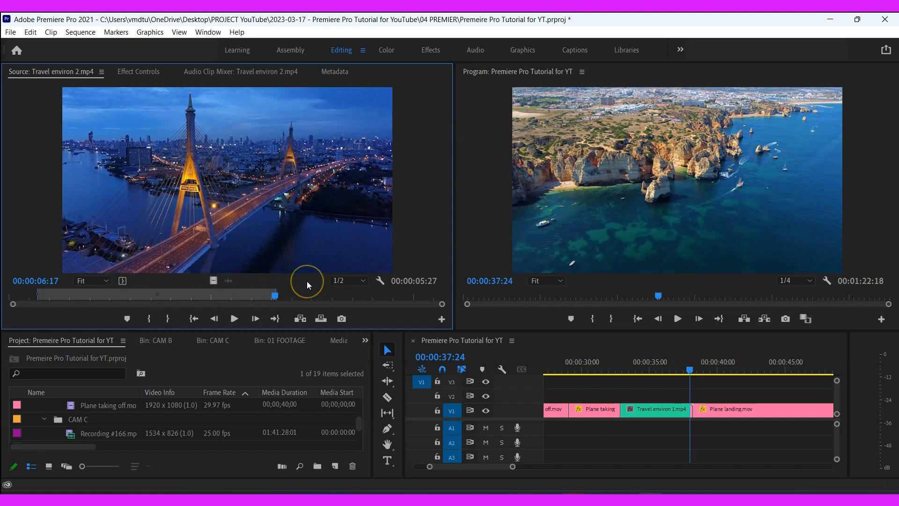
# - Insert the marked Travel environ 2.mp4 section at 00:00:37:24 and move it from V3 down into the gap on V1
pyautogui.press(',')
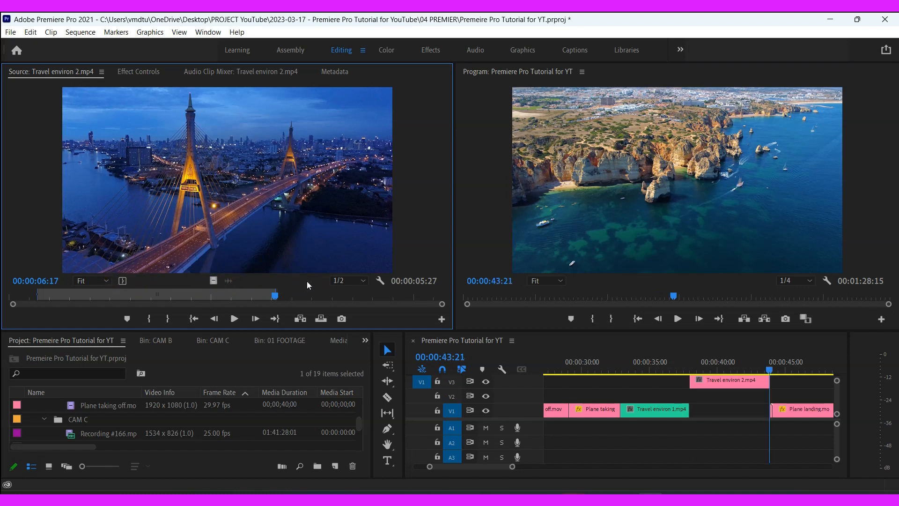
pyautogui.moveTo(723, 380); pyautogui.dragTo(729, 407)
# - Review the assembled sequence from its start and apply Set to Frame Size to the undersized Travel environ 2.mp4 clip on V1
pyautogui.moveTo(769, 369); pyautogui.dragTo(550, 389)
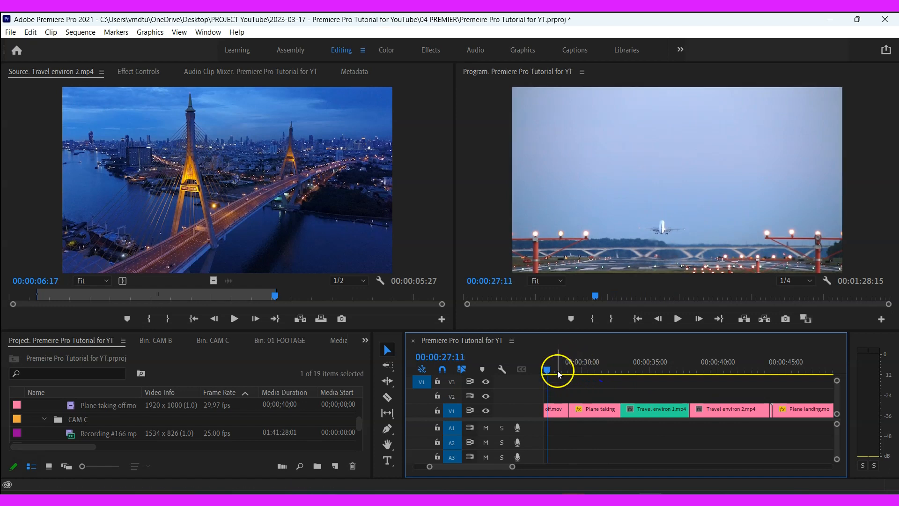
pyautogui.moveTo(549, 372); pyautogui.dragTo(519, 369)
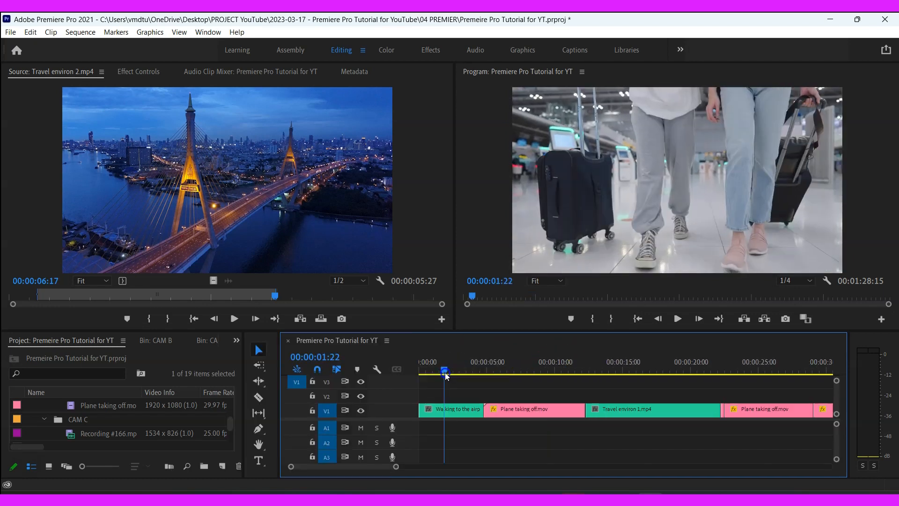
pyautogui.moveTo(445, 374); pyautogui.dragTo(495, 382)
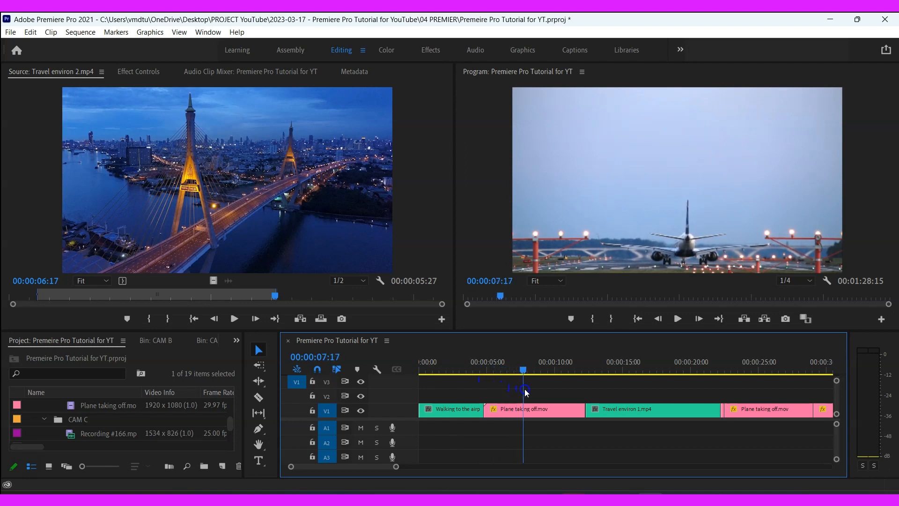
pyautogui.moveTo(547, 393); pyautogui.dragTo(744, 390)
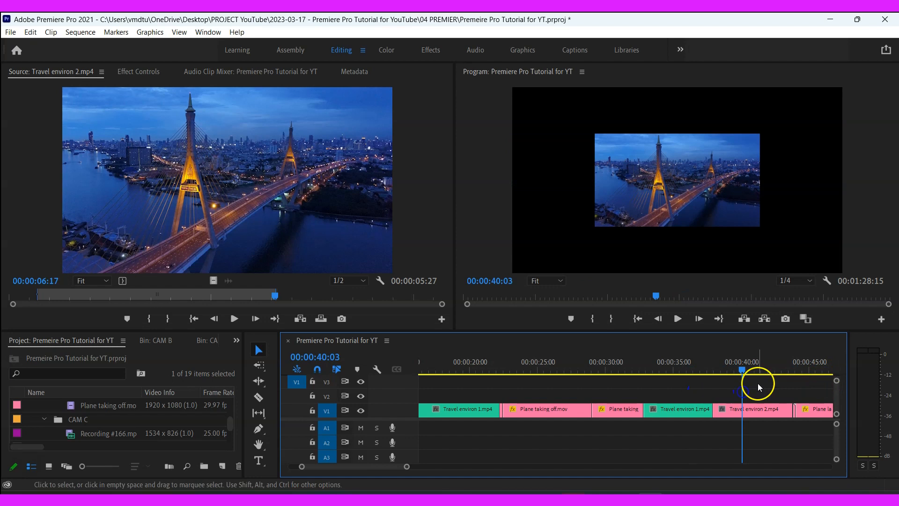
pyautogui.rightClick(766, 414)
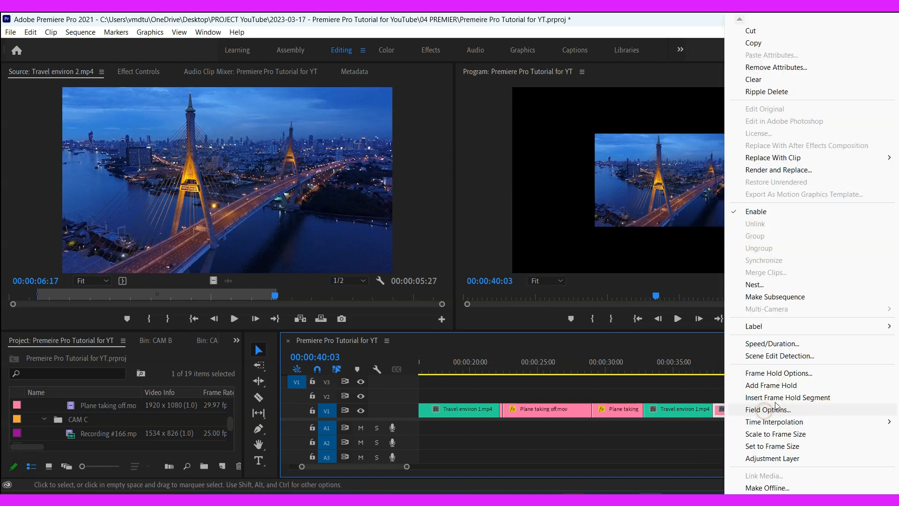
pyautogui.click(766, 446)
# - Increase the height of video track V1 to show clip thumbnails, and place the playhead at the first cut, 00:00:04:19
pyautogui.moveTo(674, 370); pyautogui.dragTo(819, 404)
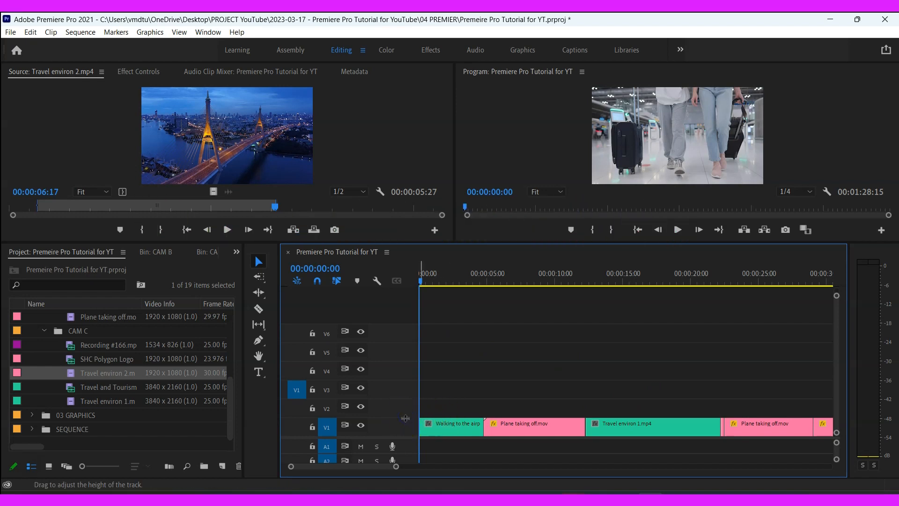
pyautogui.moveTo(405, 417); pyautogui.dragTo(405, 395)
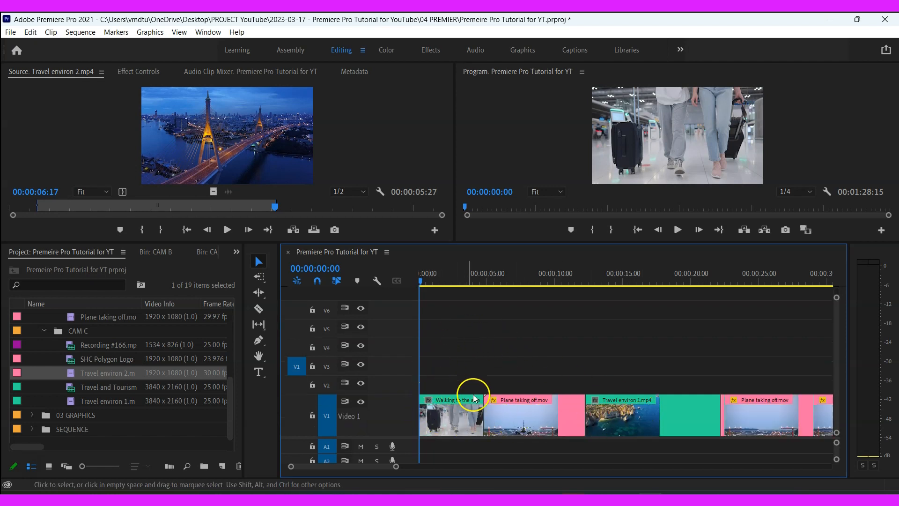
pyautogui.moveTo(419, 280); pyautogui.dragTo(484, 345)
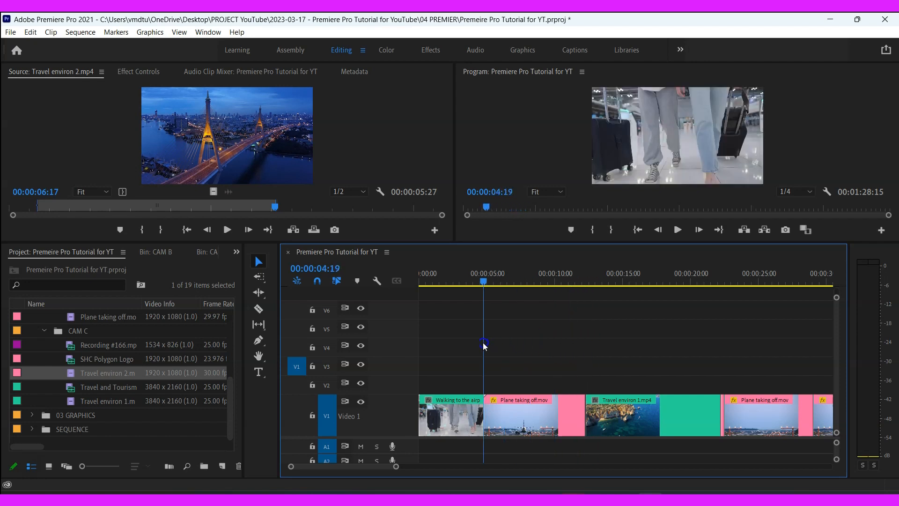
# - Apply the Film Dissolve video transition at the cut between the walking-to-the-airport clip and the first Plane taking off.mov clip
pyautogui.click(207, 32)
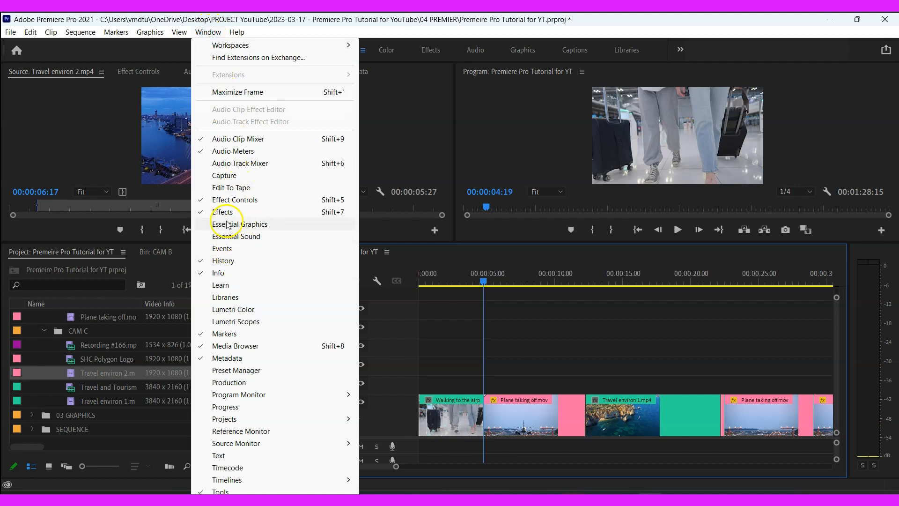
pyautogui.click(237, 220)
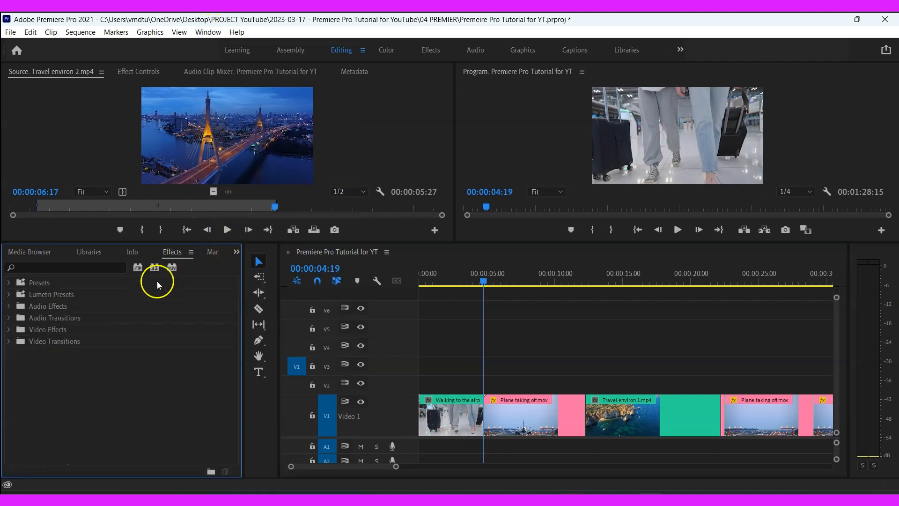
pyautogui.click(10, 341)
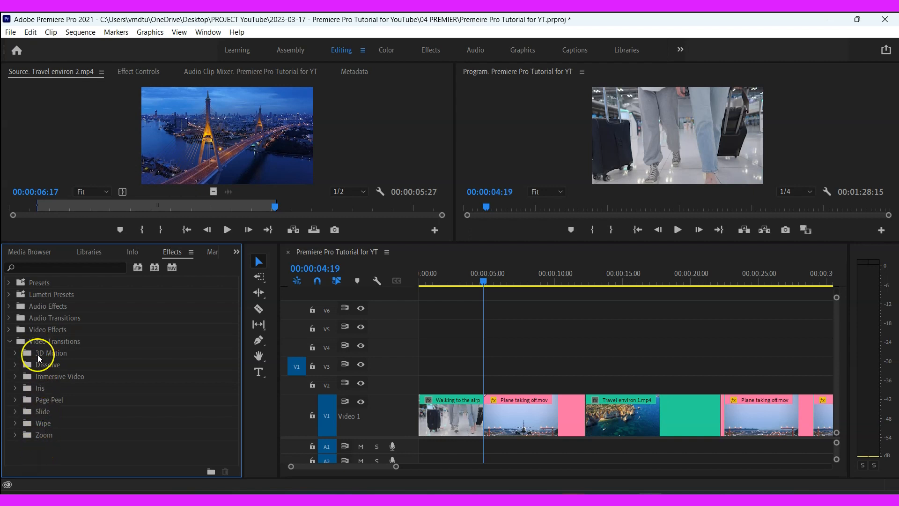
pyautogui.click(15, 365)
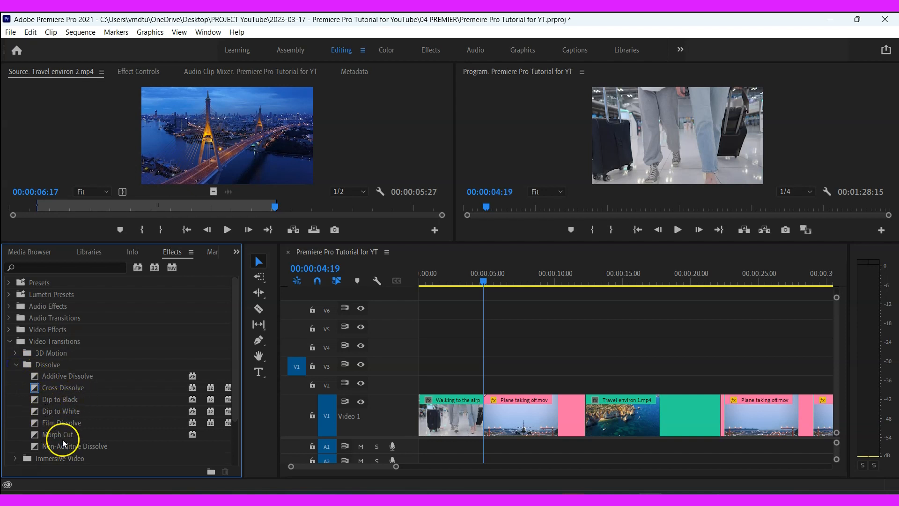
pyautogui.moveTo(47, 422); pyautogui.dragTo(364, 358)
pyautogui.moveTo(468, 380); pyautogui.dragTo(475, 414)
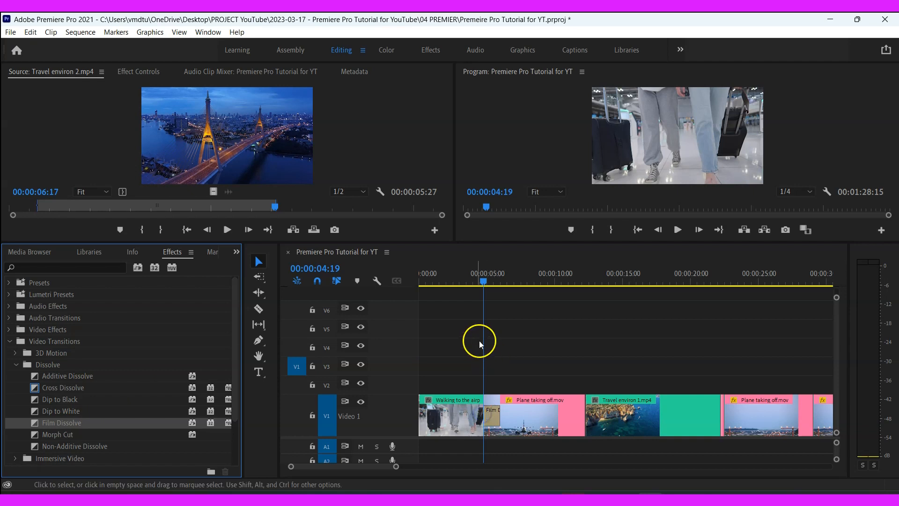
# - Apply Film Dissolve at the cuts before and after the first Travel environ 1.mp4 clip on V1
pyautogui.moveTo(495, 286); pyautogui.dragTo(567, 307)
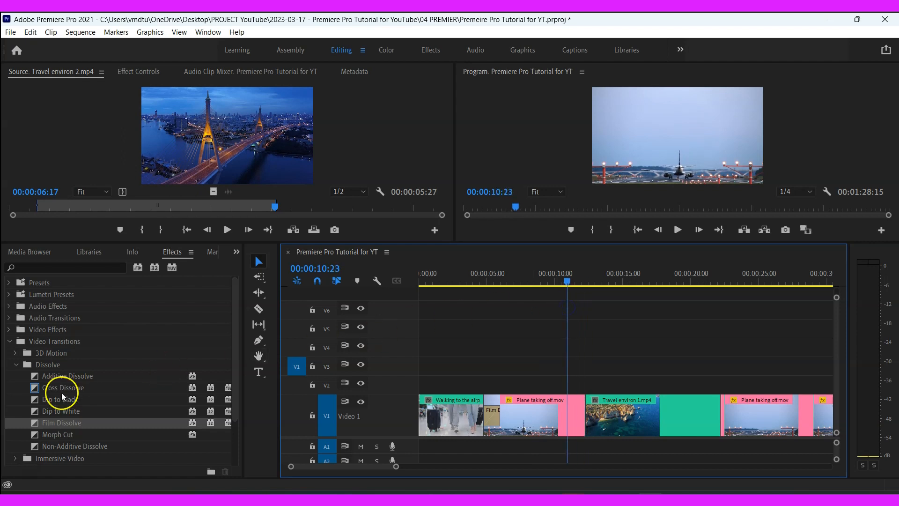
pyautogui.moveTo(35, 421); pyautogui.dragTo(583, 412)
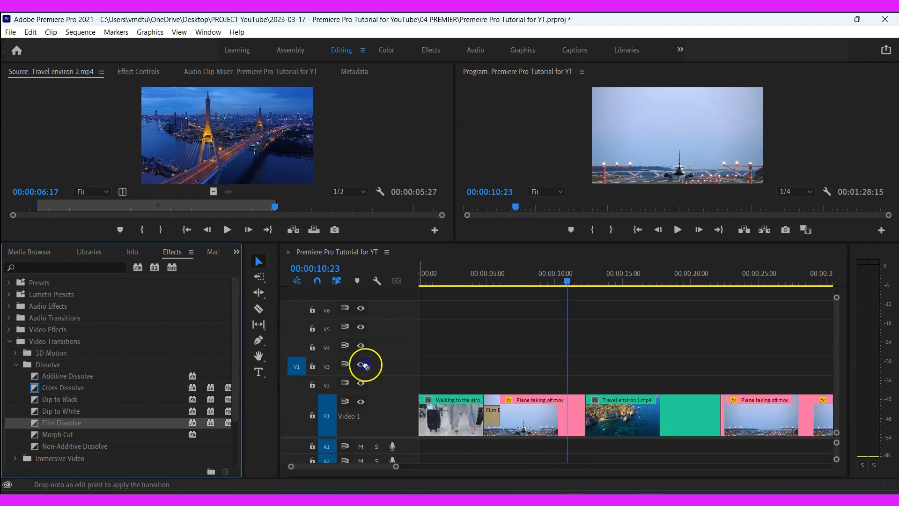
pyautogui.moveTo(728, 281); pyautogui.dragTo(722, 332)
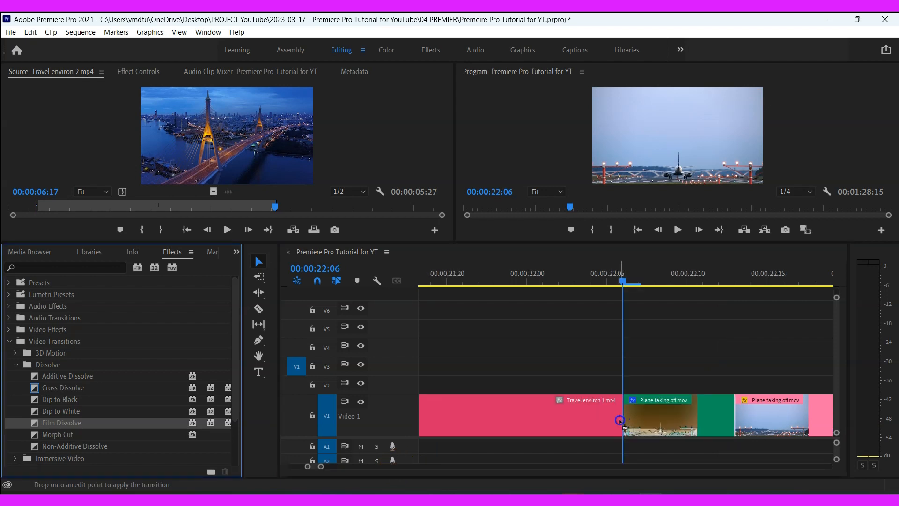
pyautogui.moveTo(619, 420); pyautogui.dragTo(623, 420)
# - Shorten the Film Dissolve at the end of the first Travel environ 1.mp4 clip and add another at the 00:00:22:13 cut
pyautogui.moveTo(320, 467); pyautogui.dragTo(354, 466)
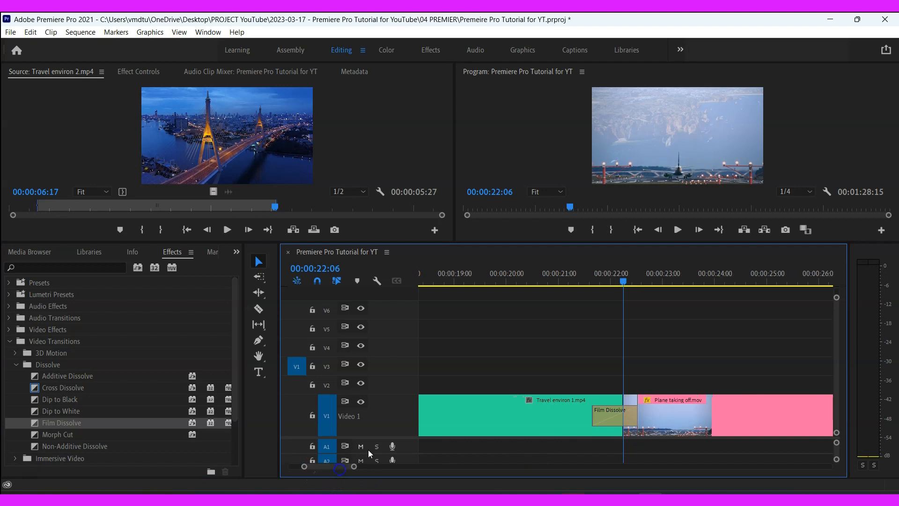
pyautogui.moveTo(591, 417); pyautogui.dragTo(608, 419)
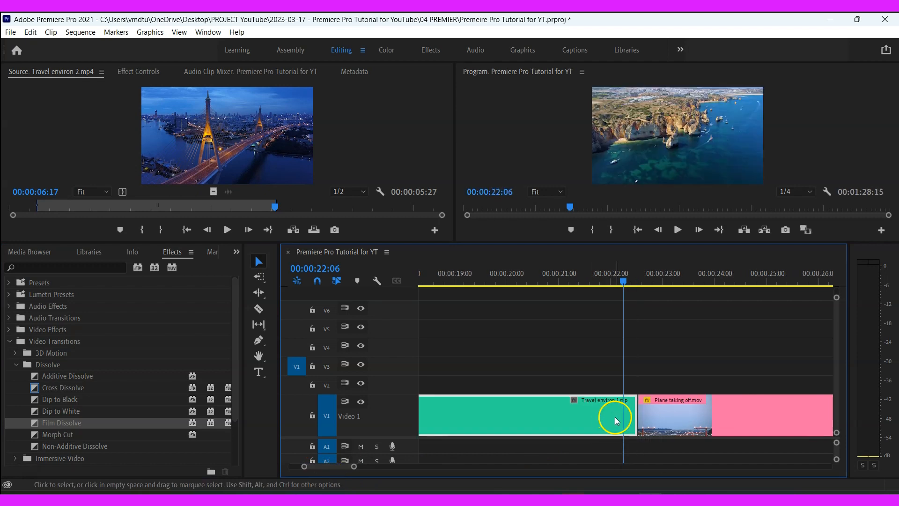
pyautogui.hotkey('ctrl', 'z')
pyautogui.moveTo(592, 418); pyautogui.dragTo(605, 417)
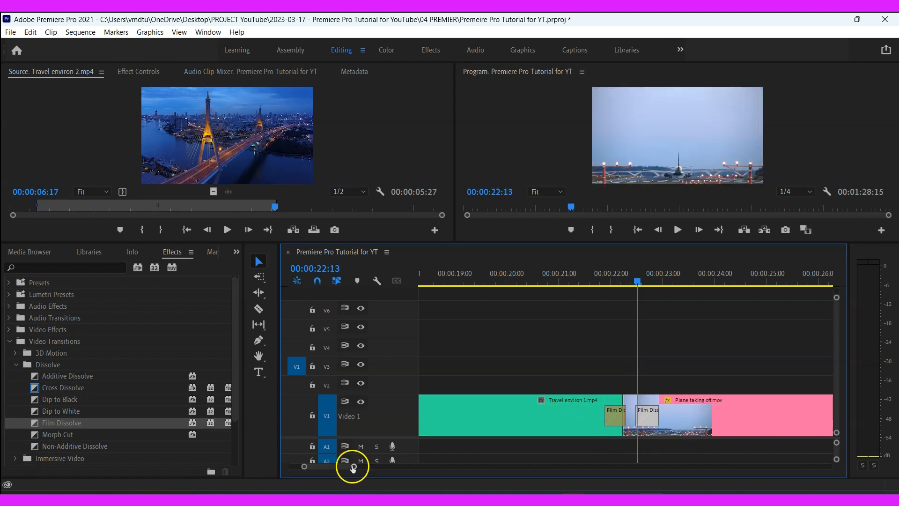
# - Apply Film Dissolve at the next three V1 cuts, from the two Plane taking off.mov clips through to the start of Travel environ 2.mp4
pyautogui.moveTo(353, 467); pyautogui.dragTo(419, 469)
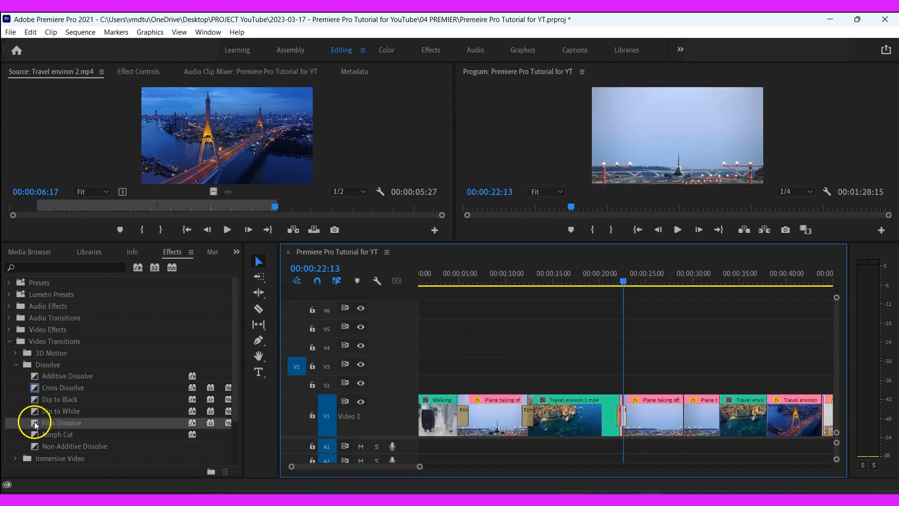
pyautogui.moveTo(36, 425); pyautogui.dragTo(684, 411)
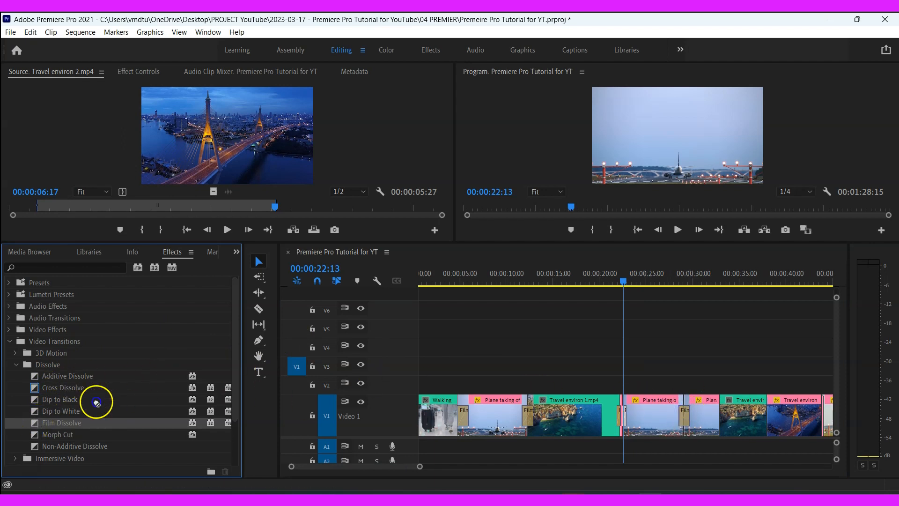
pyautogui.moveTo(96, 402); pyautogui.dragTo(723, 420)
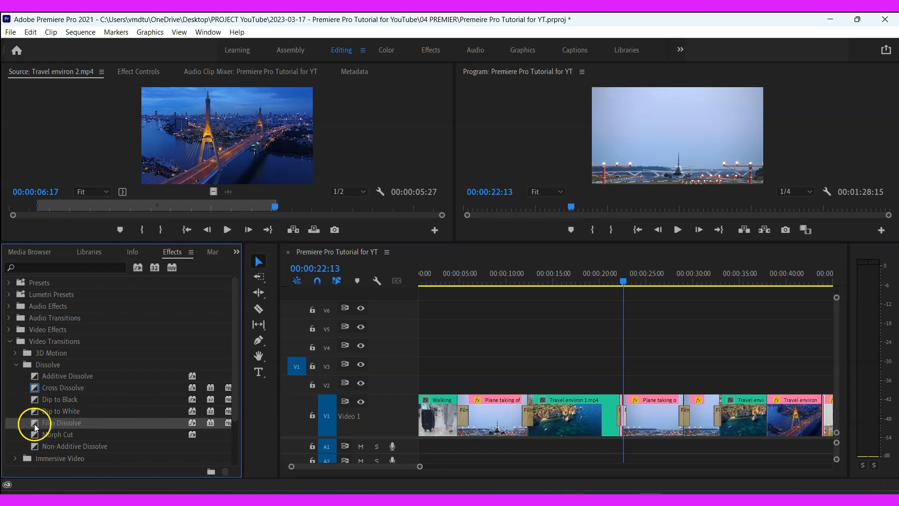
pyautogui.moveTo(35, 427); pyautogui.dragTo(766, 408)
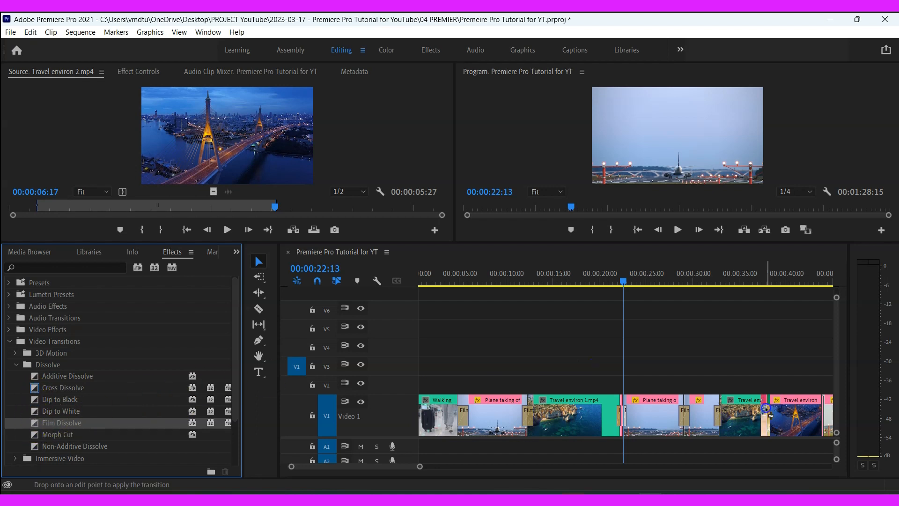
pyautogui.moveTo(684, 410); pyautogui.dragTo(685, 410)
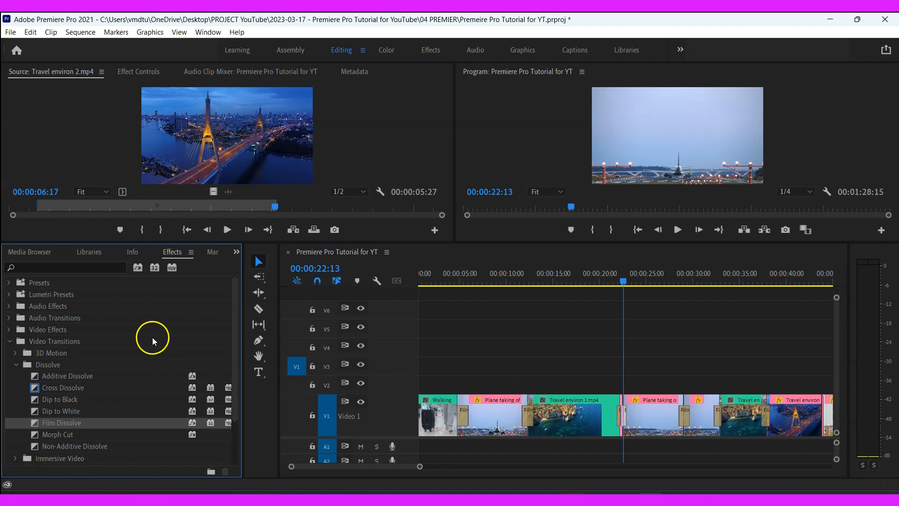
# - Apply Film Dissolve at the cuts before and after the Plane landing.mov clip on V1
pyautogui.moveTo(37, 425); pyautogui.dragTo(818, 416)
pyautogui.moveTo(362, 468); pyautogui.dragTo(382, 470)
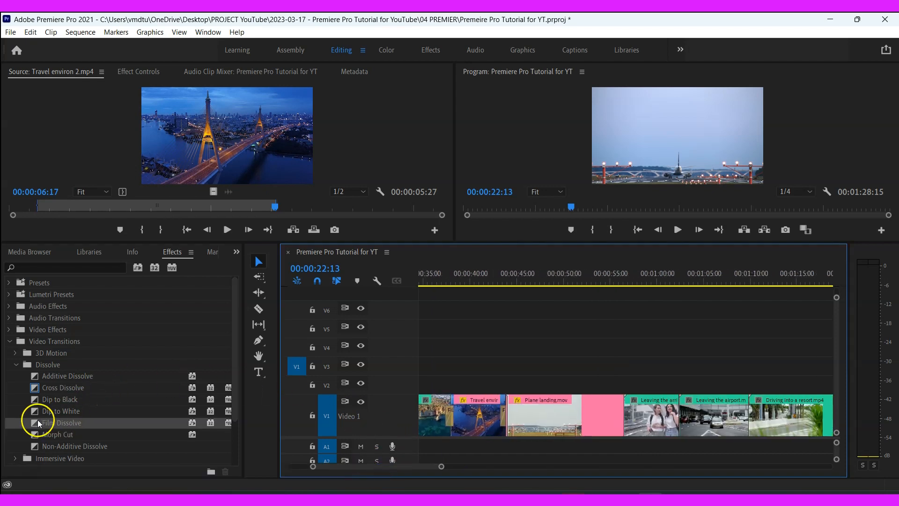
pyautogui.moveTo(39, 424); pyautogui.dragTo(624, 418)
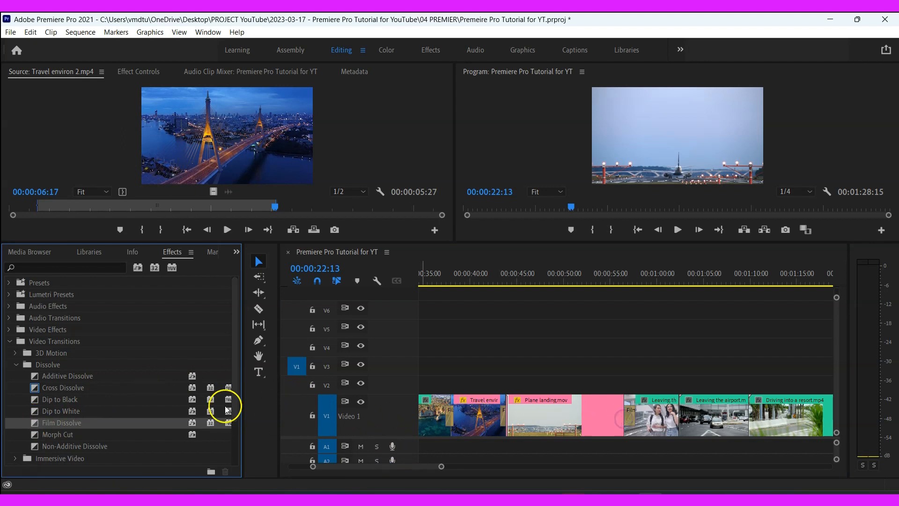
# - Apply Film Dissolve at the last three V1 cuts, before the Leaving the airport clip and before and after Driving into a resort.mp4
pyautogui.moveTo(36, 425); pyautogui.dragTo(684, 411)
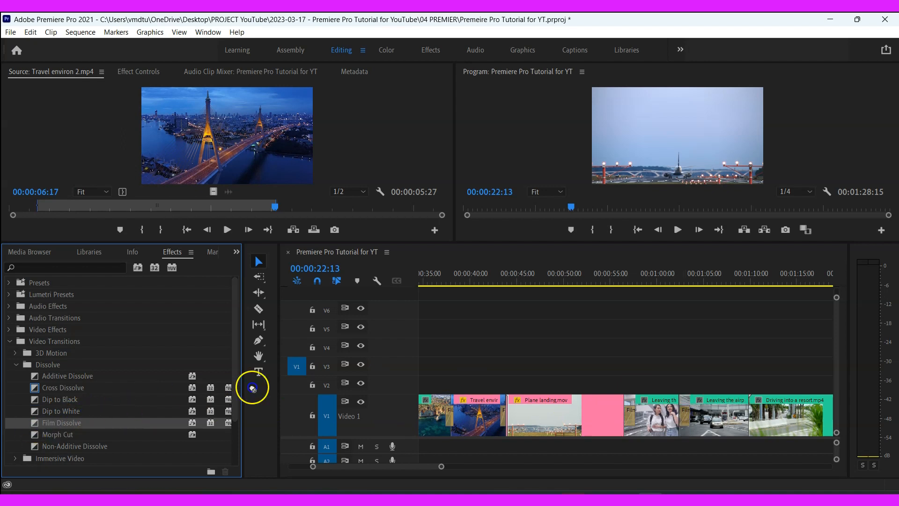
pyautogui.moveTo(252, 389); pyautogui.dragTo(749, 424)
pyautogui.moveTo(411, 470); pyautogui.dragTo(441, 472)
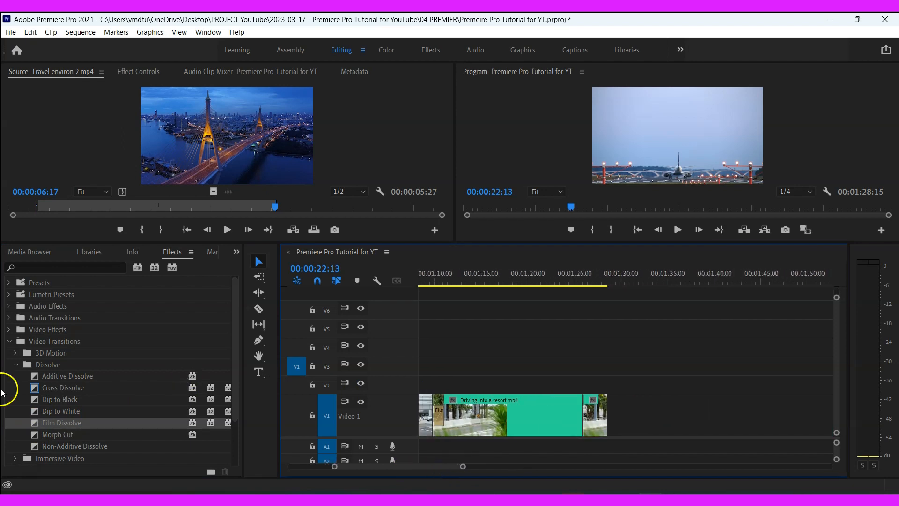
pyautogui.moveTo(35, 424); pyautogui.dragTo(594, 418)
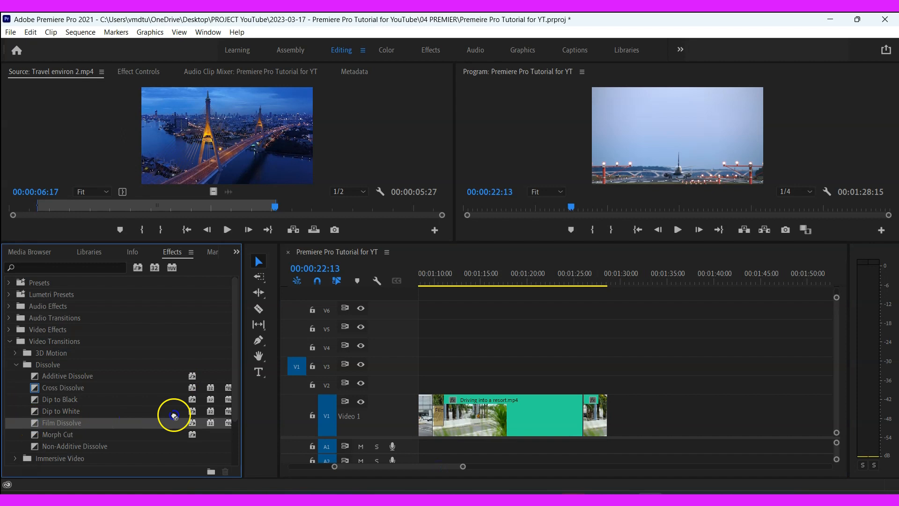
pyautogui.moveTo(447, 283); pyautogui.dragTo(434, 323)
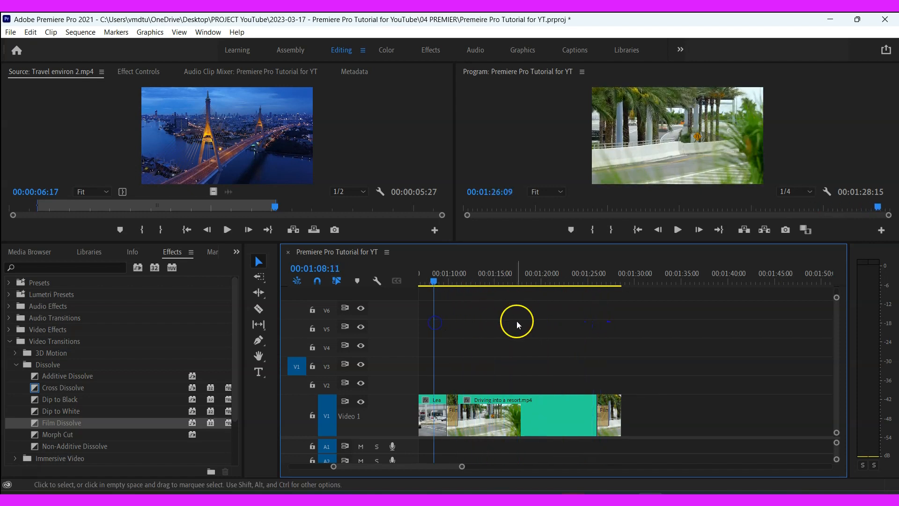
# - Try a 1000% speed on the Driving into a resort.mp4 clip without rippling the trailing clips, and undo the change
pyautogui.doubleClick(550, 401)
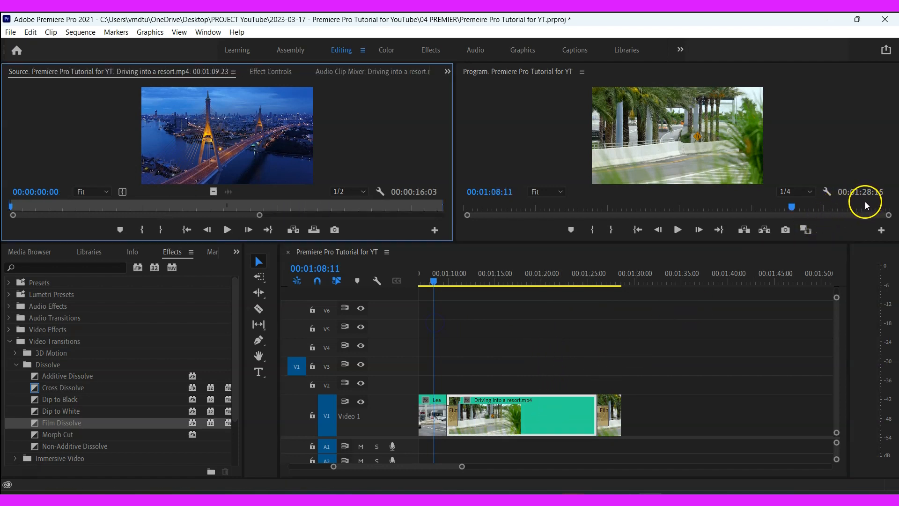
pyautogui.doubleClick(557, 422)
pyautogui.rightClick(557, 421)
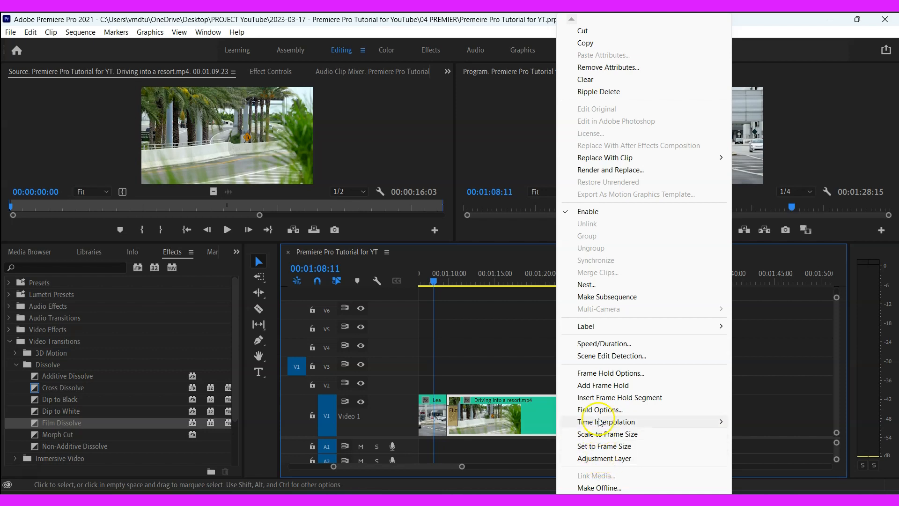
pyautogui.click(605, 342)
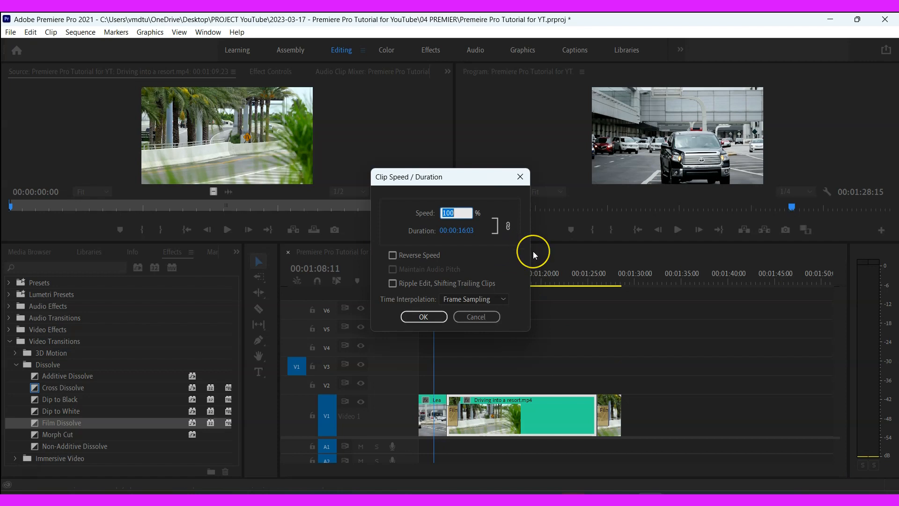
pyautogui.write('10')
pyautogui.write('100')
pyautogui.write('0')
pyautogui.click(507, 252)
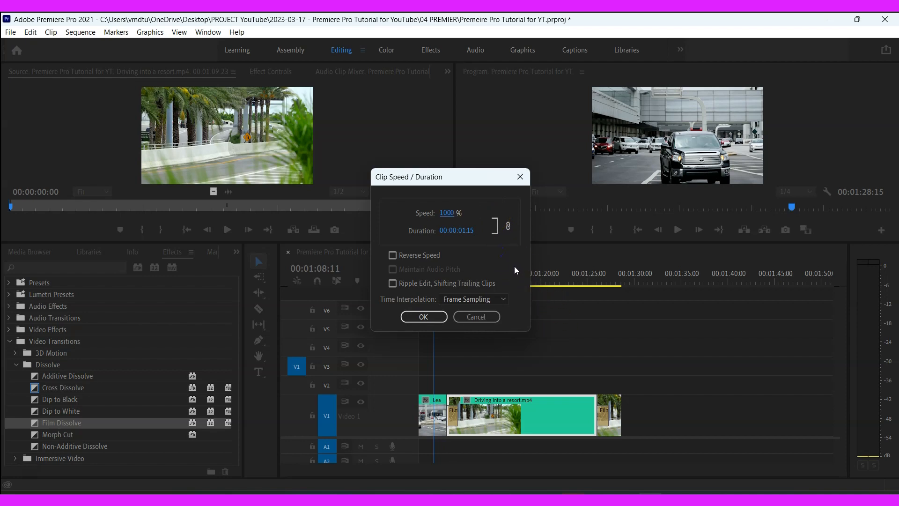
pyautogui.click(423, 317)
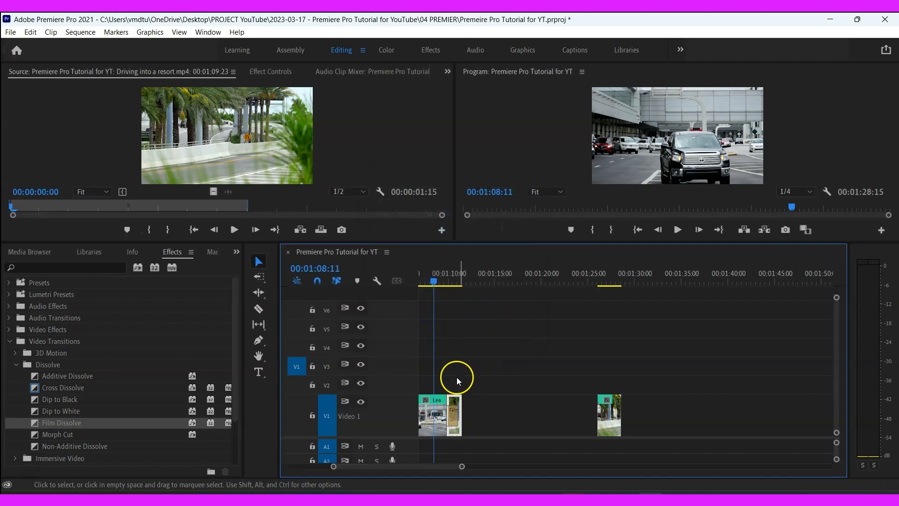
pyautogui.moveTo(437, 282); pyautogui.dragTo(453, 297)
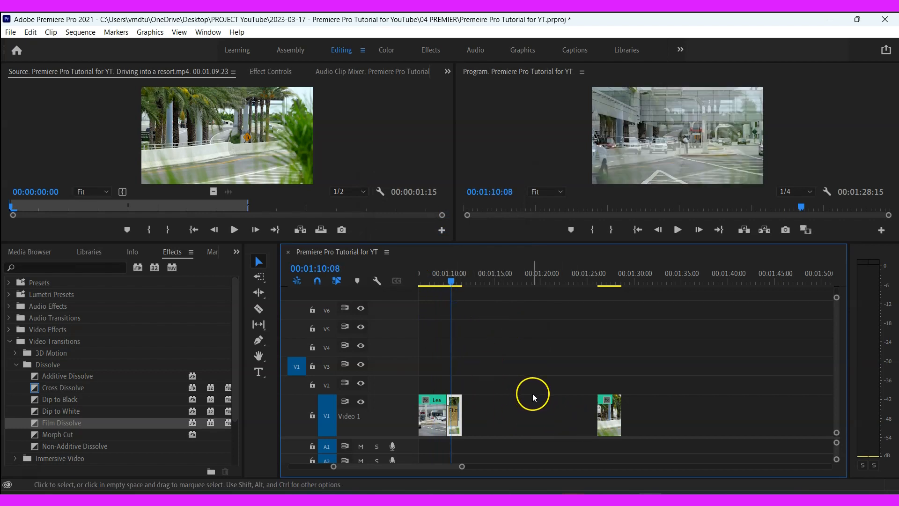
pyautogui.hotkey('ctrl', 'z')
# - Set the Driving into a resort.mp4 clip's speed to 1000% with Ripple Edit, Shifting Trailing Clips enabled, and review the sequence's end
pyautogui.rightClick(557, 421)
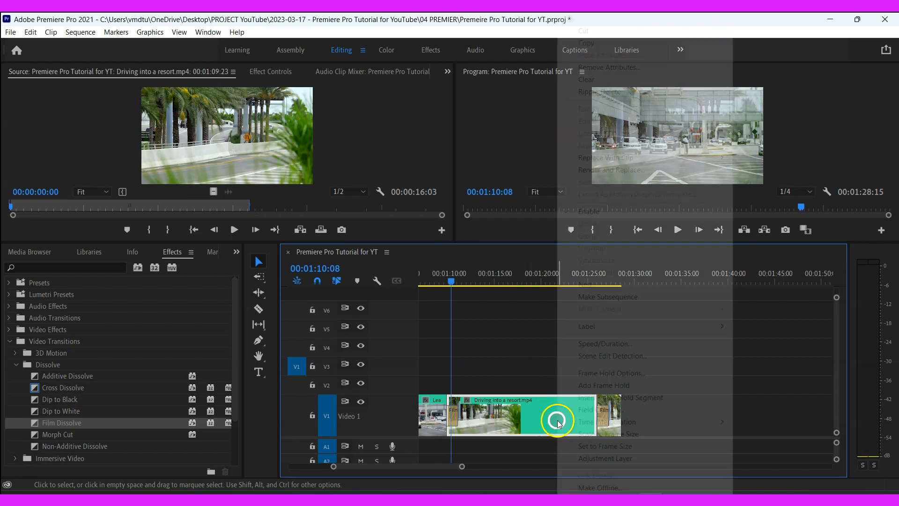
pyautogui.click(605, 344)
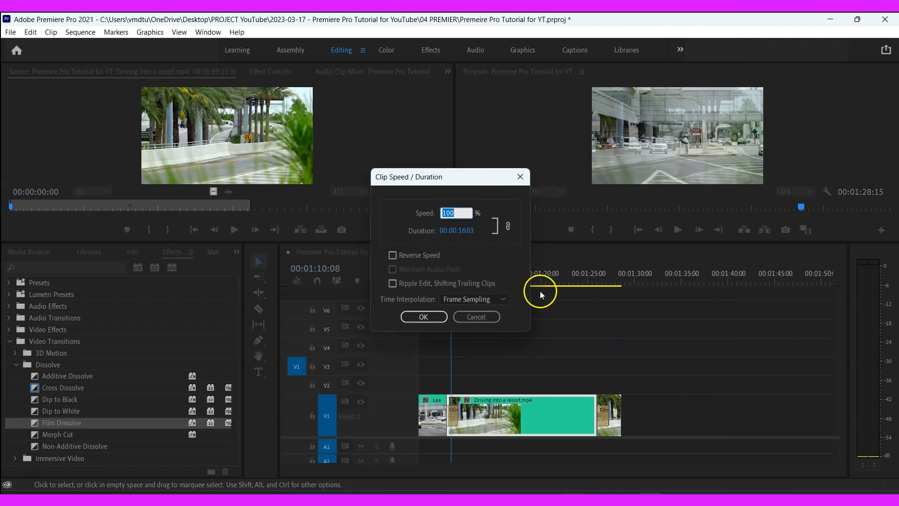
pyautogui.write('0')
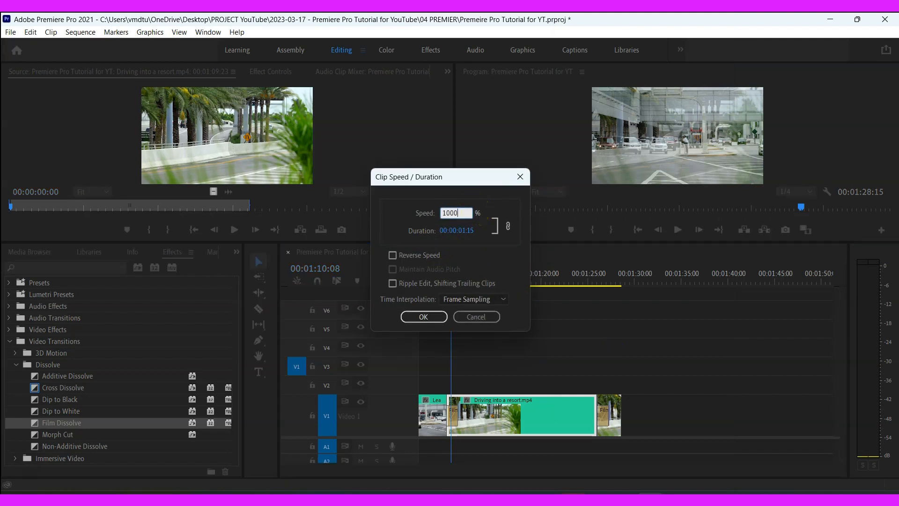
pyautogui.click(395, 283)
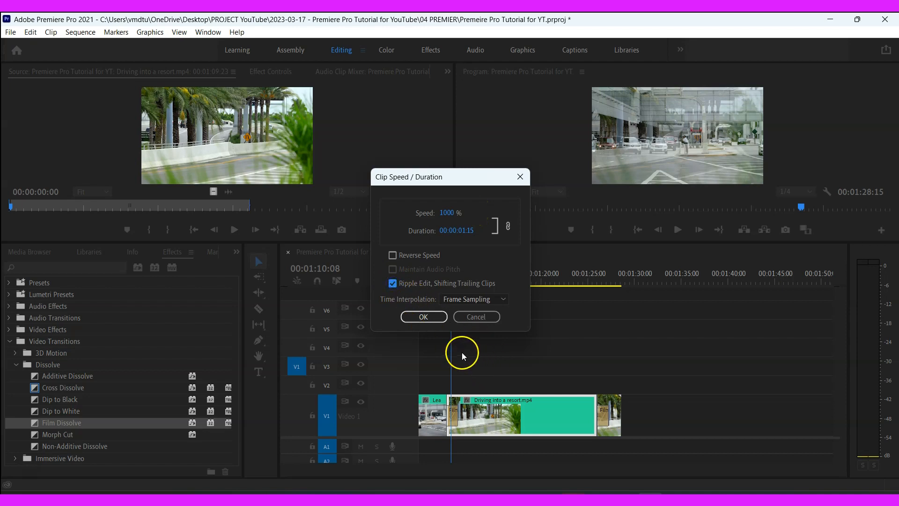
pyautogui.click(428, 317)
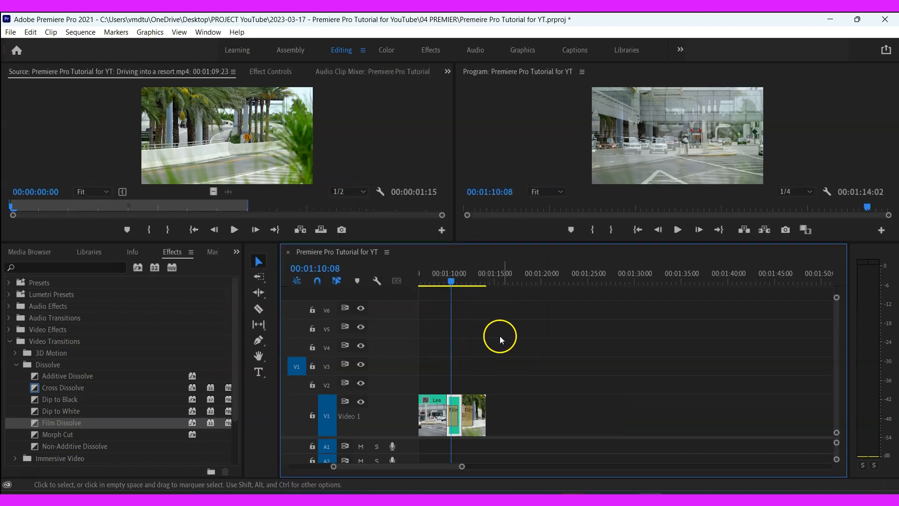
pyautogui.click(516, 365)
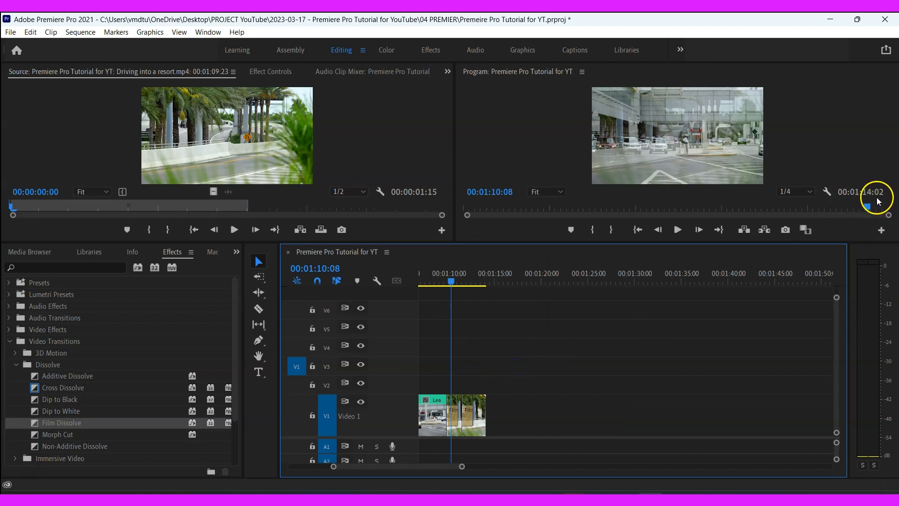
pyautogui.moveTo(450, 279); pyautogui.dragTo(485, 290)
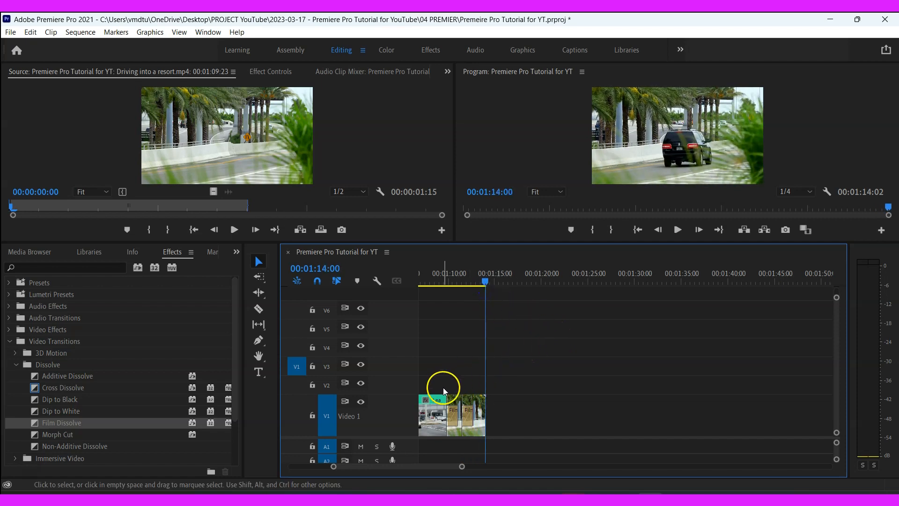
# - Return the playhead to the sequence start and display the Essential Graphics templates down to Film Title
pyautogui.press('Home')
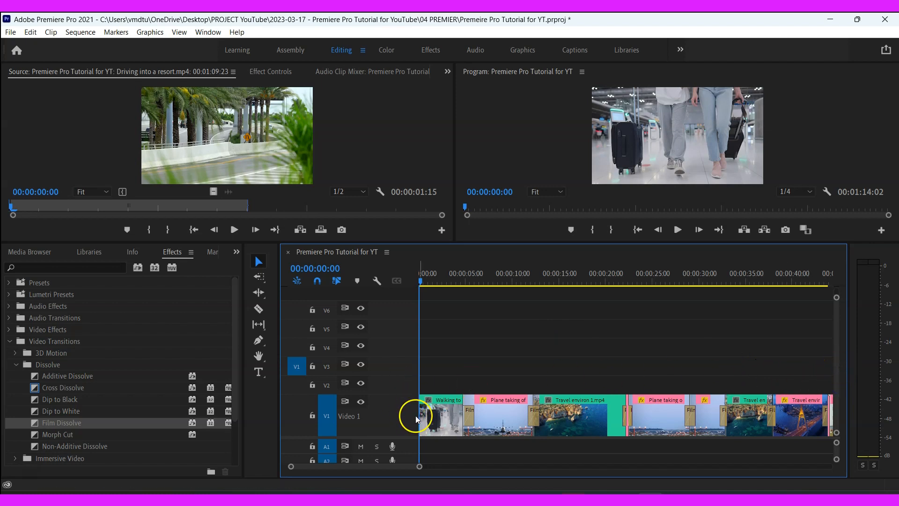
pyautogui.moveTo(381, 437); pyautogui.dragTo(381, 409)
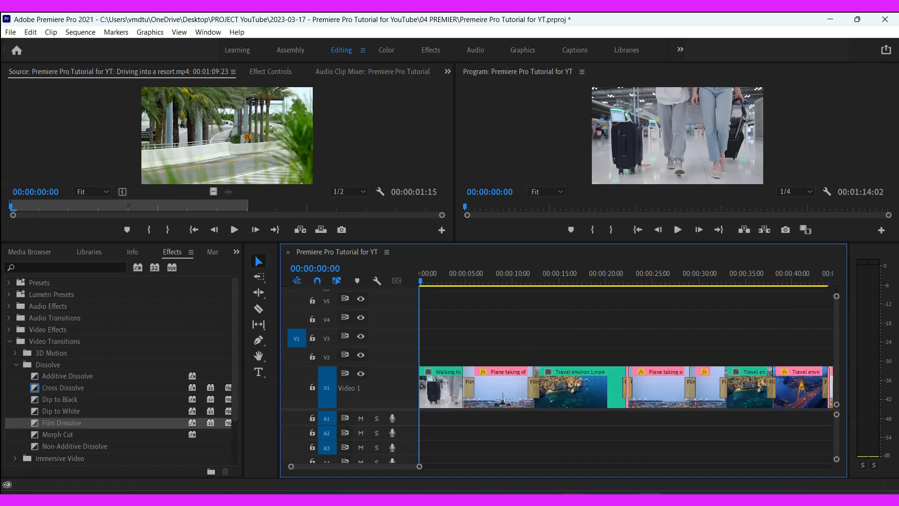
pyautogui.click(208, 33)
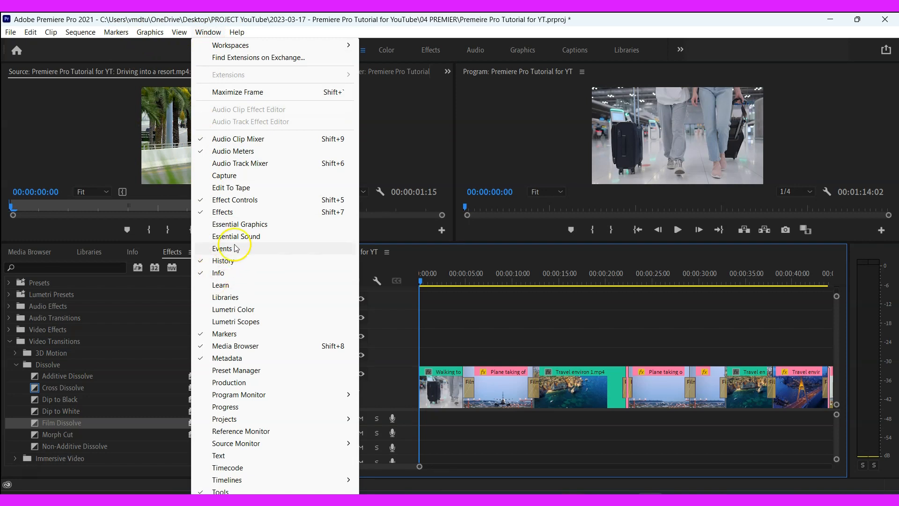
pyautogui.click(245, 227)
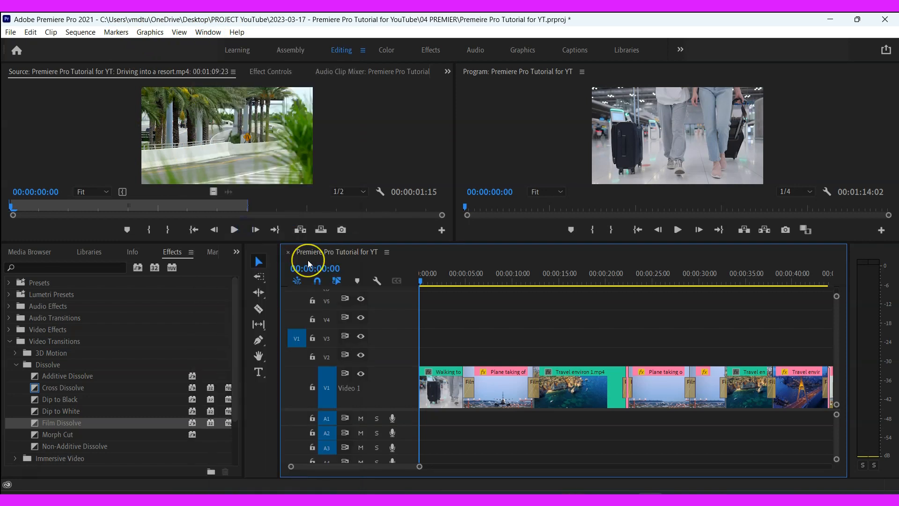
pyautogui.moveTo(886, 204)
pyautogui.mouseDown()
pyautogui.moveTo(889, 238)
pyautogui.moveTo(895, 205)
pyautogui.mouseUp()
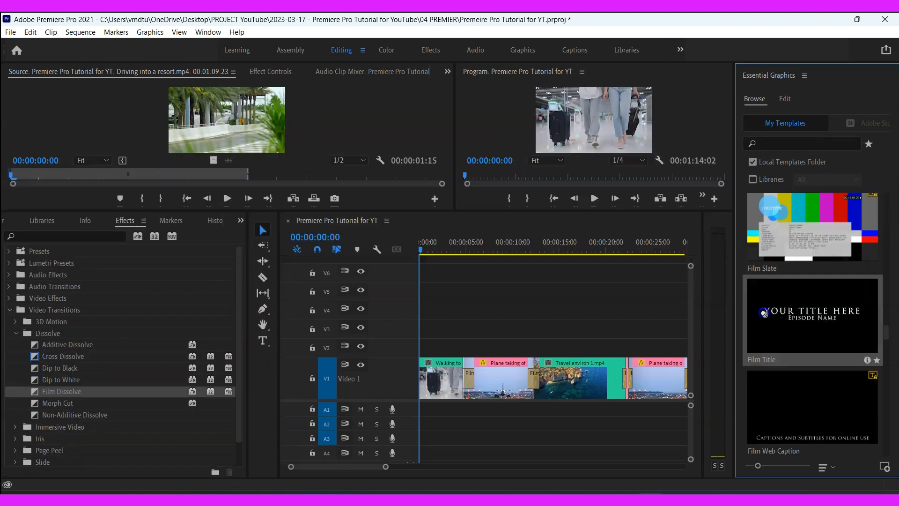
# - Place the Film Title template on V2 at about 1 second, and preview it with the playhead at 00:00:03:13
pyautogui.moveTo(812, 314); pyautogui.dragTo(433, 344)
pyautogui.click(585, 357)
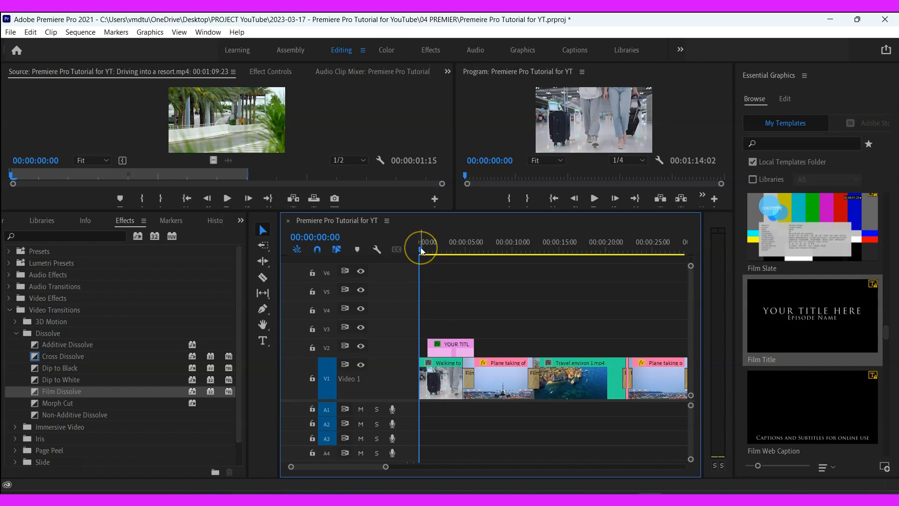
pyautogui.moveTo(422, 251); pyautogui.dragTo(452, 255)
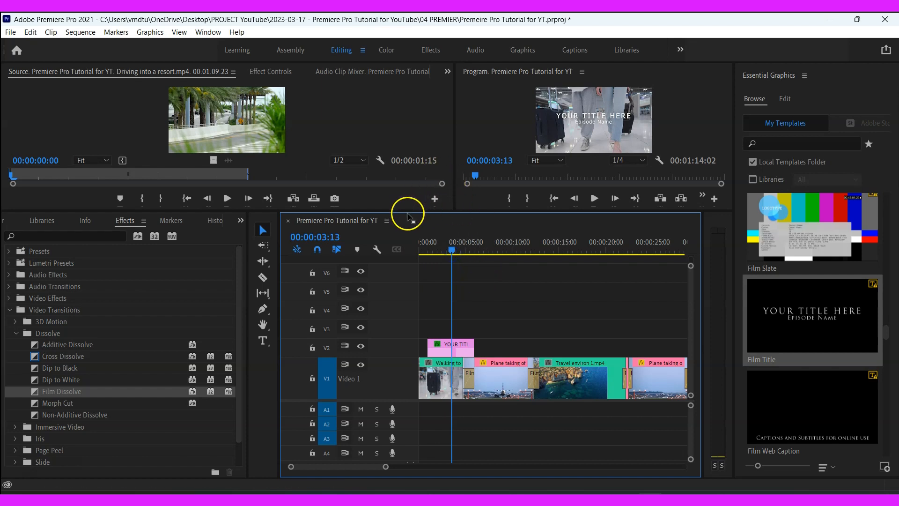
# - Enlarge the monitor area and replace the graphic's "YOUR TITLE HERE" text with "TRAVEL & TOURS"
pyautogui.moveTo(408, 210); pyautogui.dragTo(379, 313)
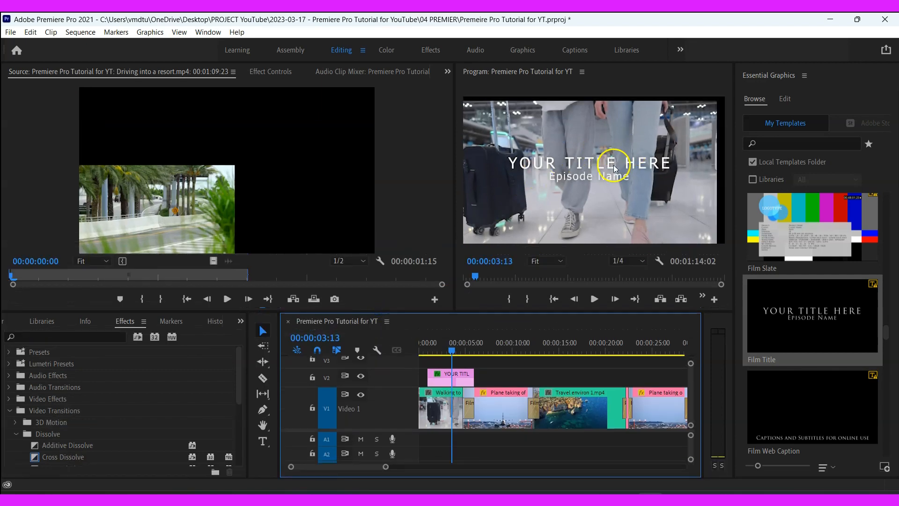
pyautogui.click(585, 162)
pyautogui.click(585, 161)
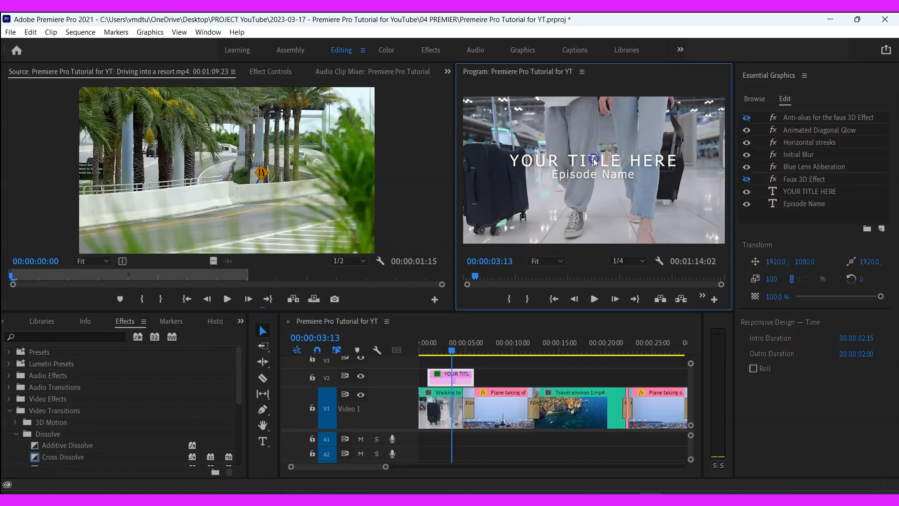
pyautogui.doubleClick(522, 161)
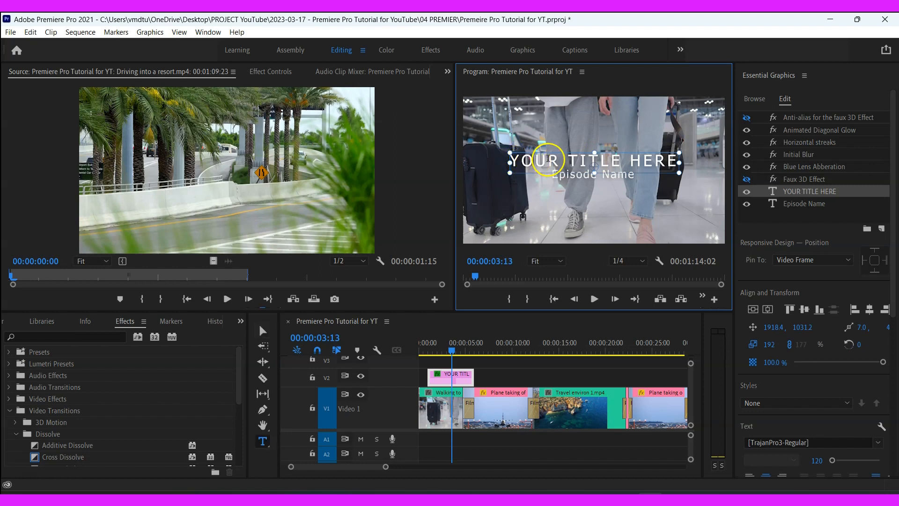
pyautogui.write('TRAV')
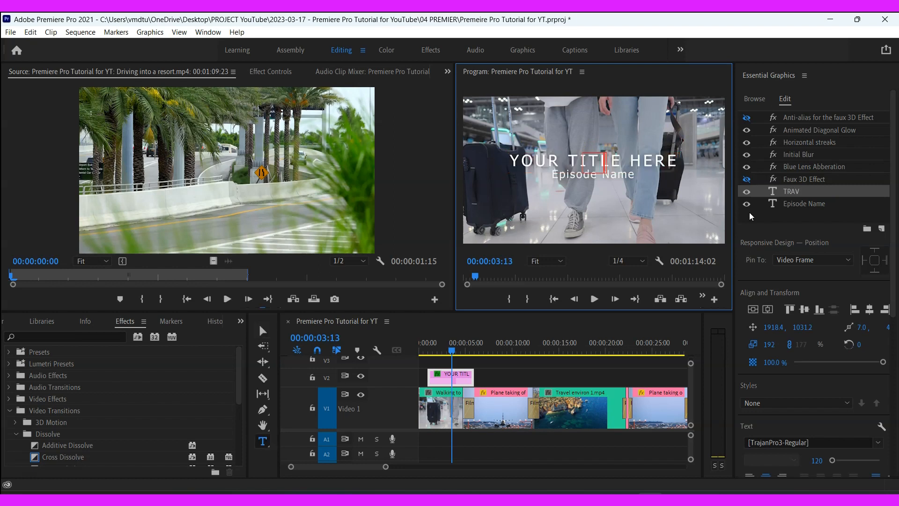
pyautogui.write('EL & ')
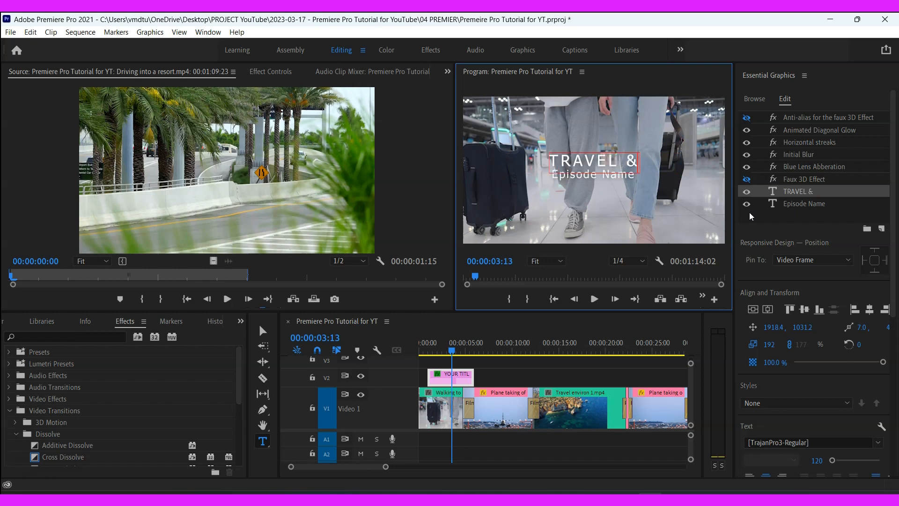
pyautogui.write('TOURS')
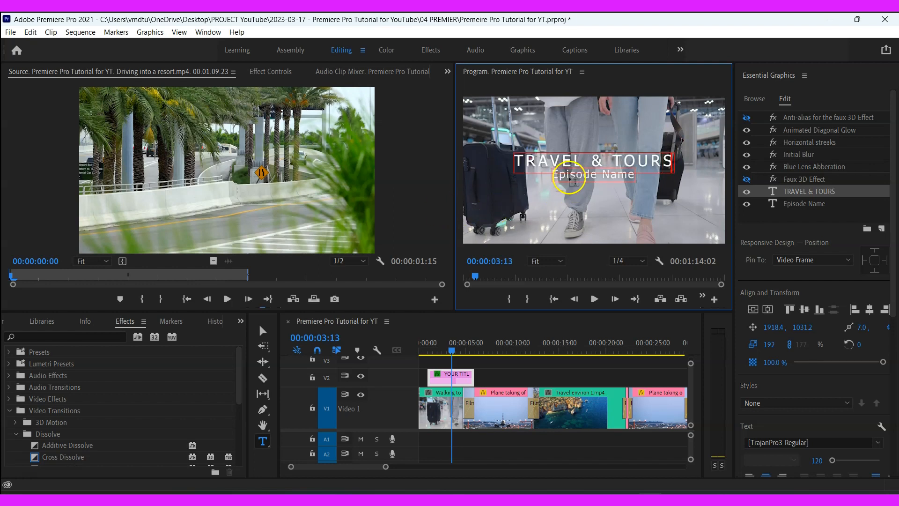
# - Replace the "Episode Name" subtitle in the title graphic with "THE ESCAPE"
pyautogui.click(568, 177)
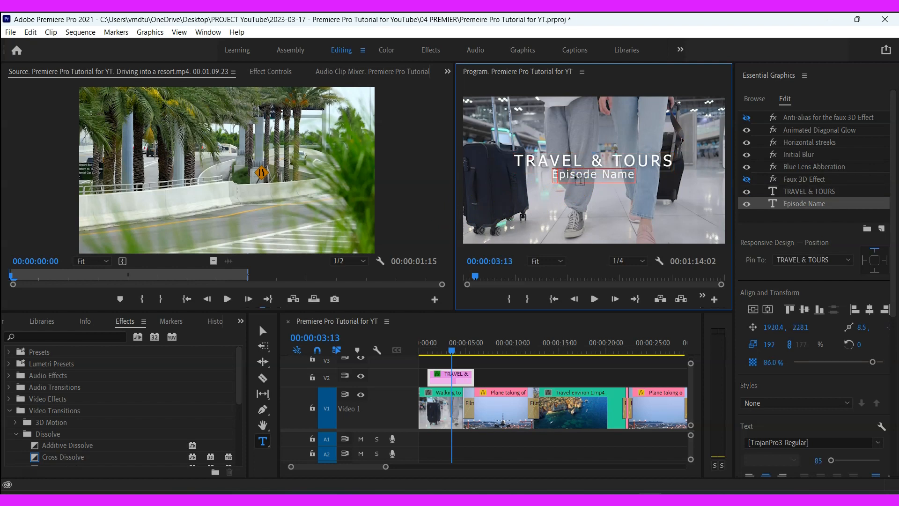
pyautogui.write('THE')
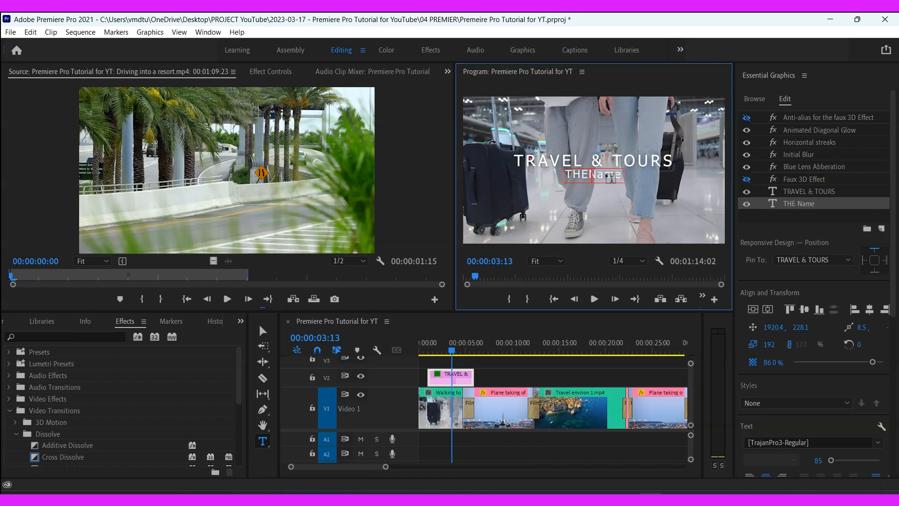
pyautogui.write(' ESCAPE')
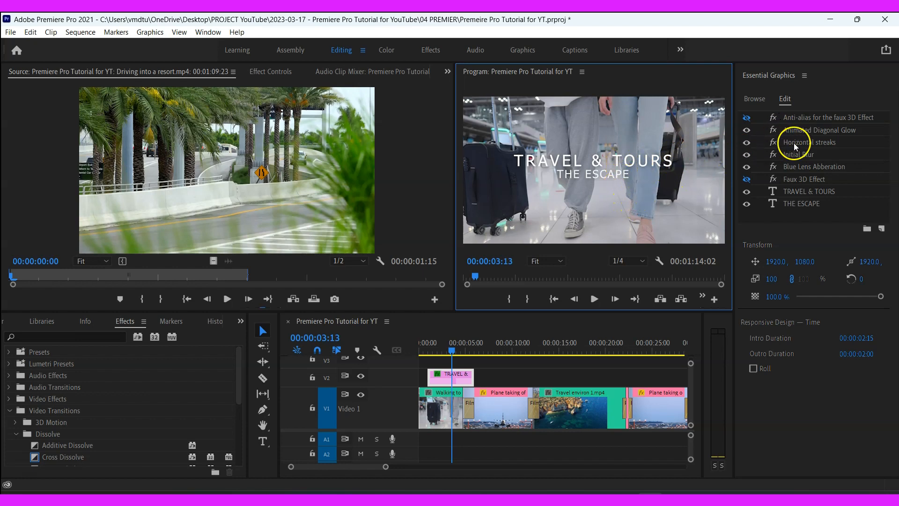
# - Try moving the TRAVEL & TOURS title within the frame, to position about 2167.1, 1273.2
pyautogui.click(603, 163)
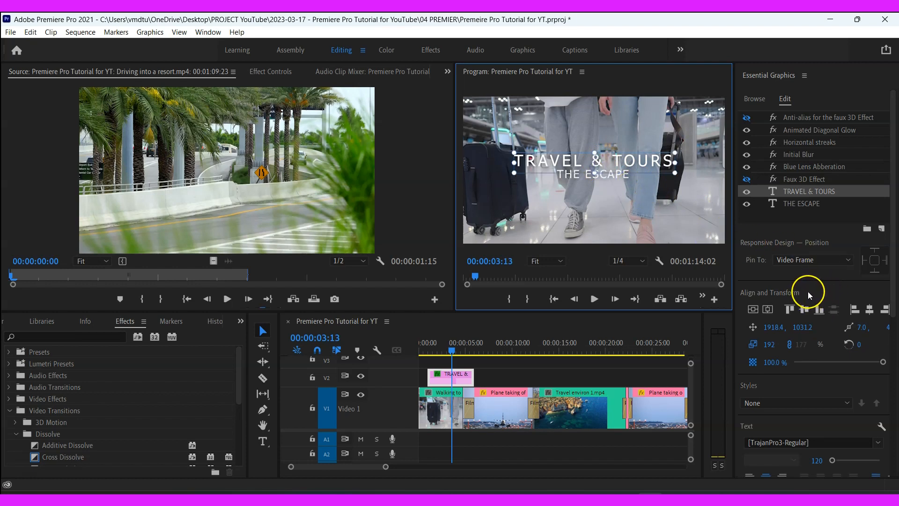
pyautogui.click(809, 282)
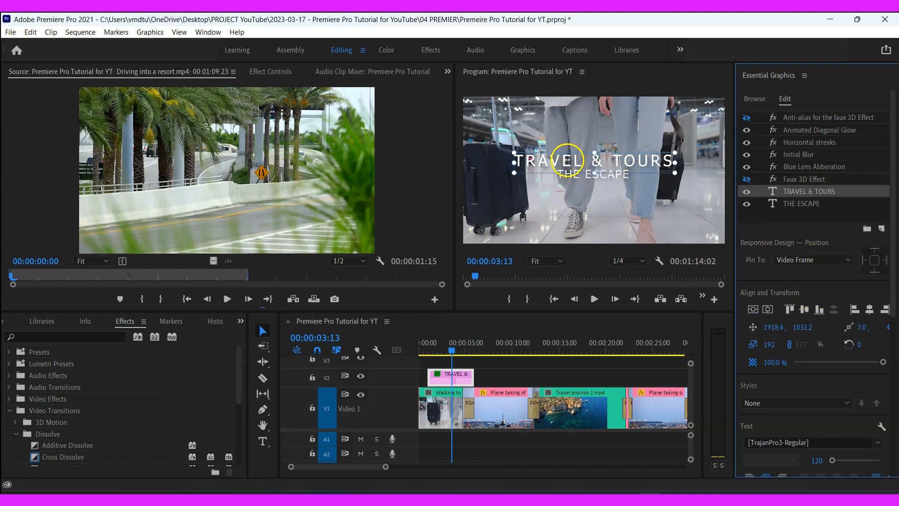
pyautogui.click(595, 161)
pyautogui.click(595, 162)
pyautogui.hotkey('ctrl', 'z')
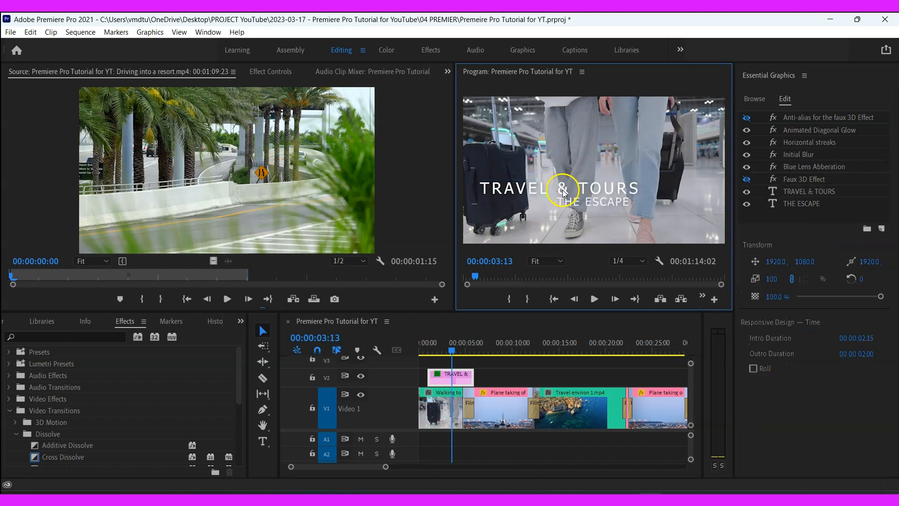
pyautogui.click(611, 180)
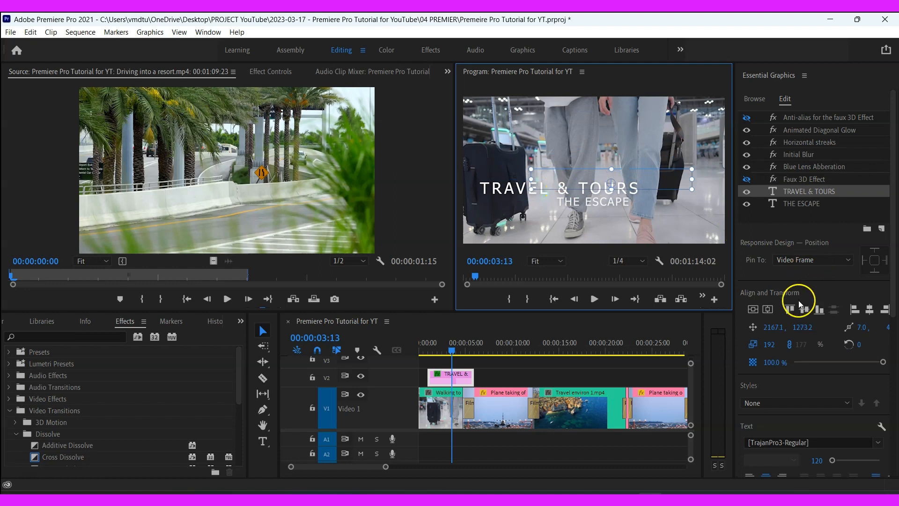
pyautogui.hotkey('ctrl', 'shift', 'z')
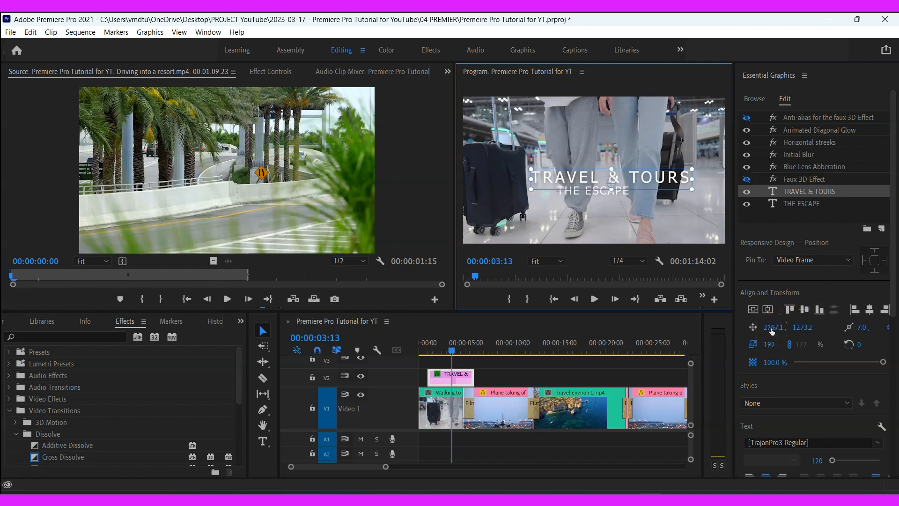
# - Try different vertical alignments for the TRAVEL & TOURS title and place it low in the frame at position 2026.2, 1572.6
pyautogui.moveTo(771, 330); pyautogui.dragTo(794, 333)
pyautogui.click(790, 309)
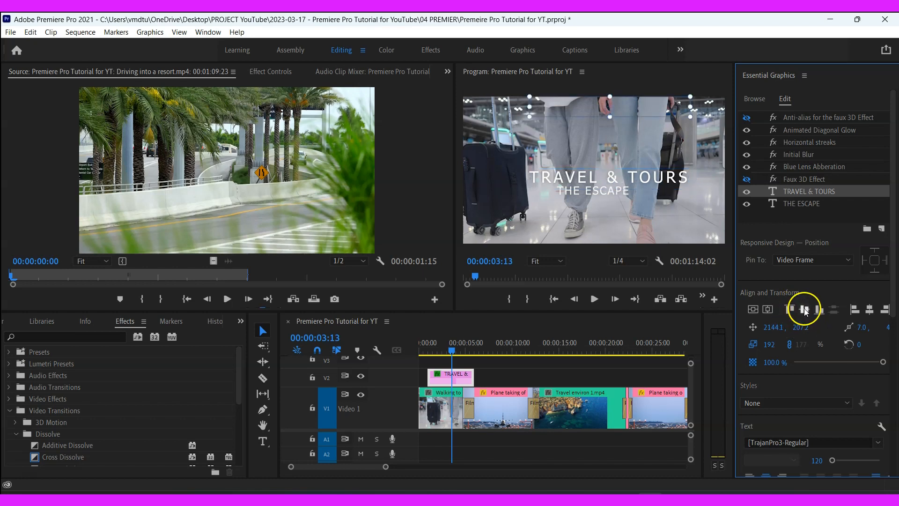
pyautogui.click(809, 313)
pyautogui.click(818, 312)
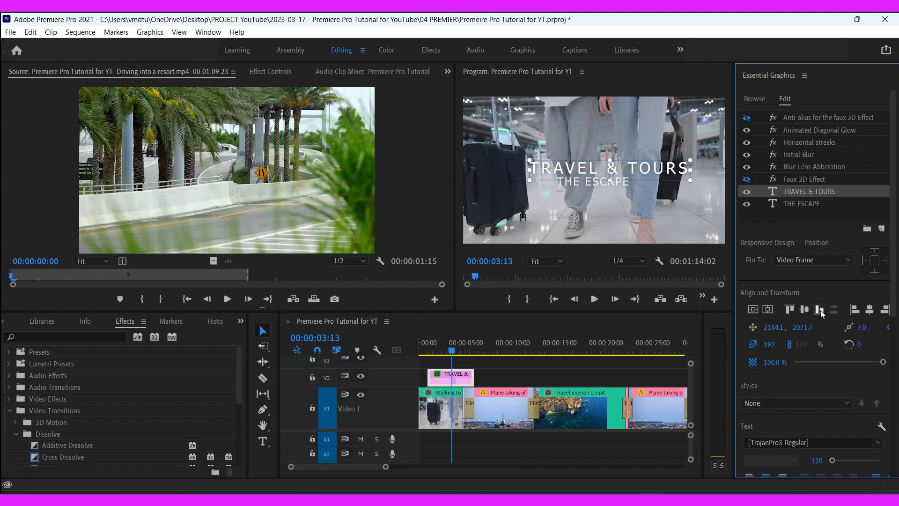
pyautogui.click(820, 316)
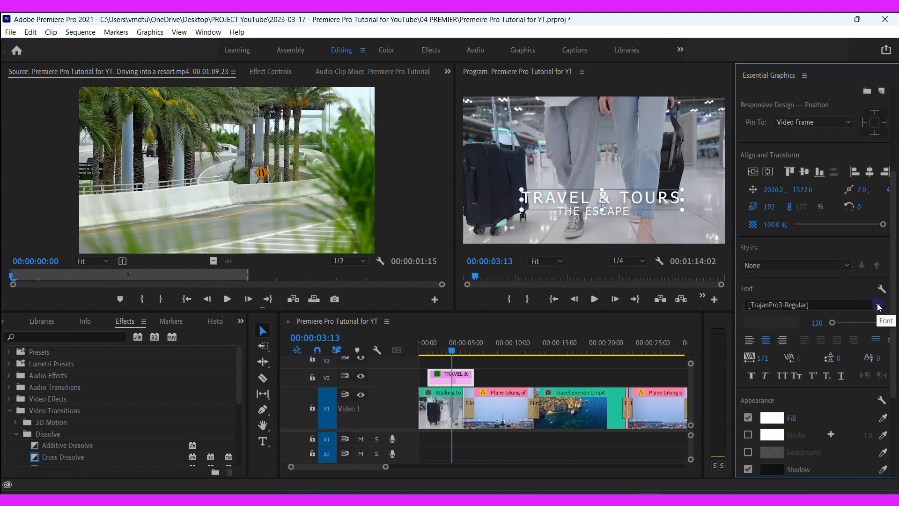
# - Set the TRAVEL & TOURS font to Balloon and the THE ESCAPE font to Calibri Bold Italic
pyautogui.click(878, 305)
pyautogui.press('Down')
pyautogui.press('Down')
pyautogui.press('Down')
pyautogui.press('Down')
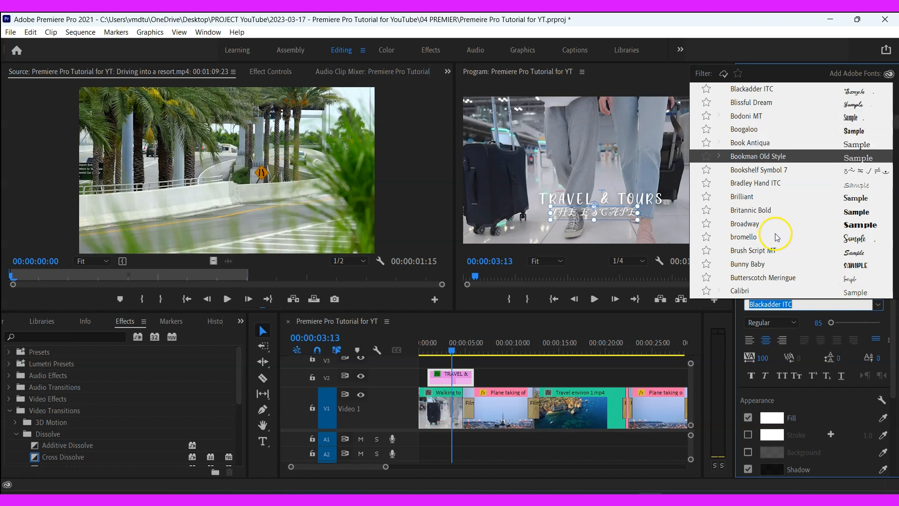
pyautogui.click(739, 290)
pyautogui.click(772, 322)
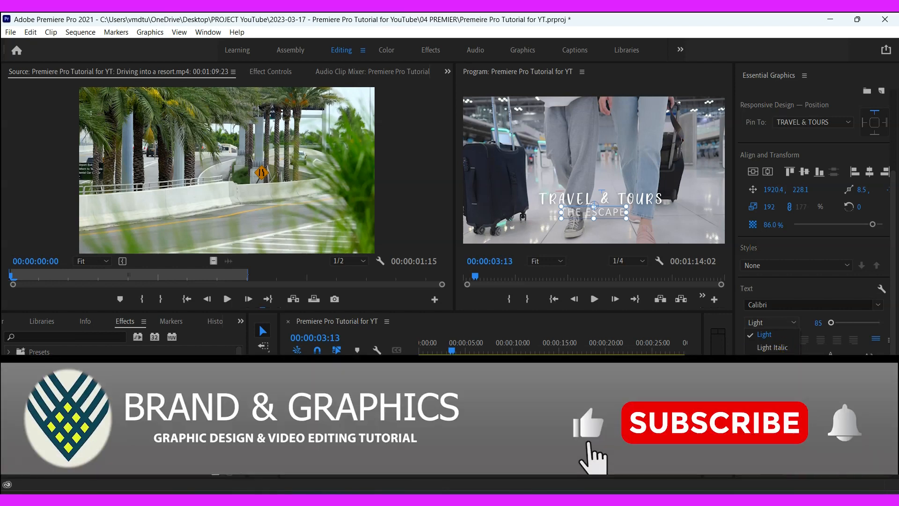
# - Try magenta F807E9 and a yellow fill colour on the TRAVEL & TOURS text
pyautogui.click(771, 284)
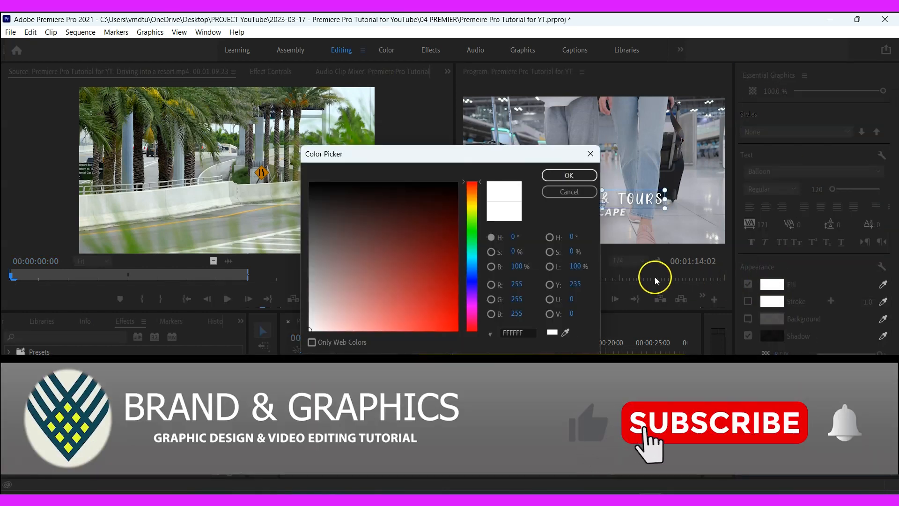
pyautogui.click(471, 307)
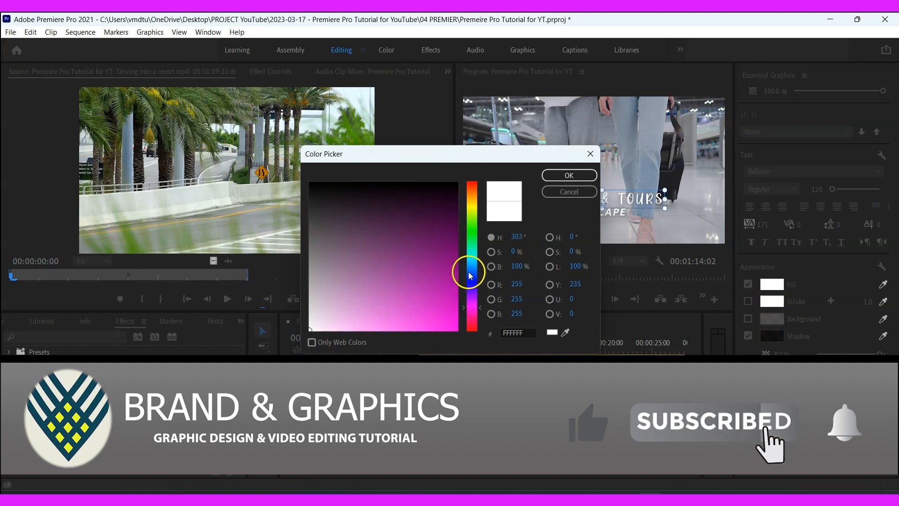
pyautogui.click(453, 326)
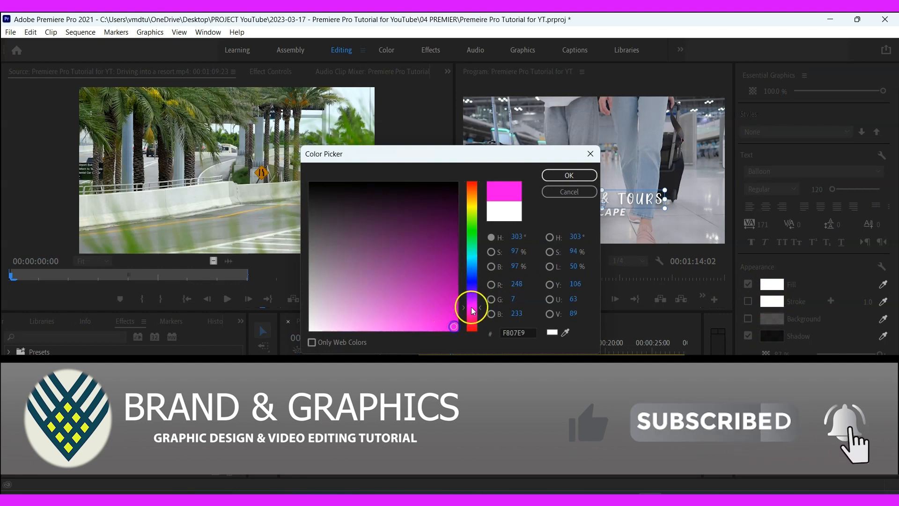
pyautogui.click(577, 181)
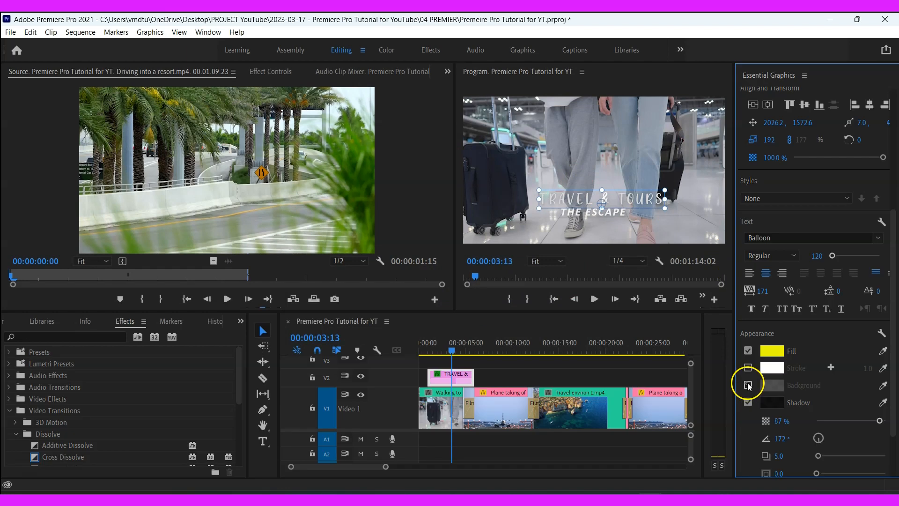
# - Enable a background behind the TRAVEL & TOURS text, set its opacity to 65%, and try a larger background size
pyautogui.click(748, 384)
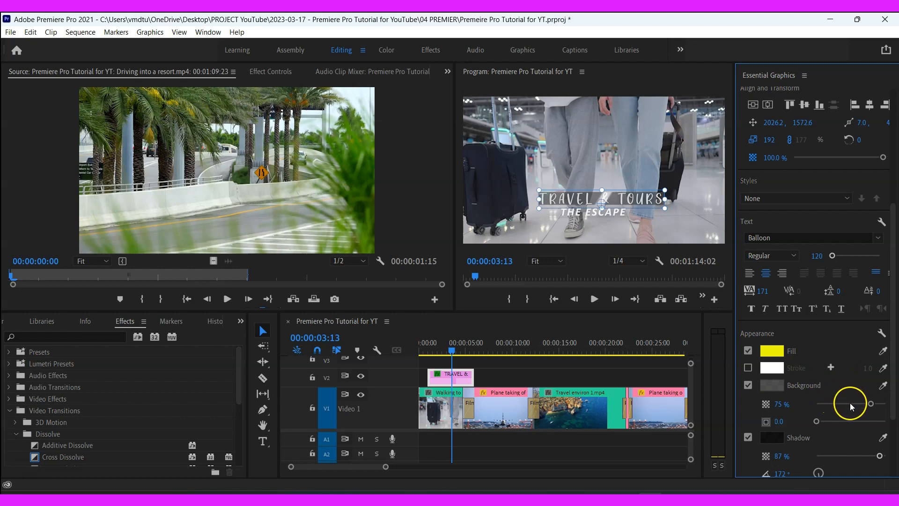
pyautogui.moveTo(870, 406); pyautogui.dragTo(853, 404)
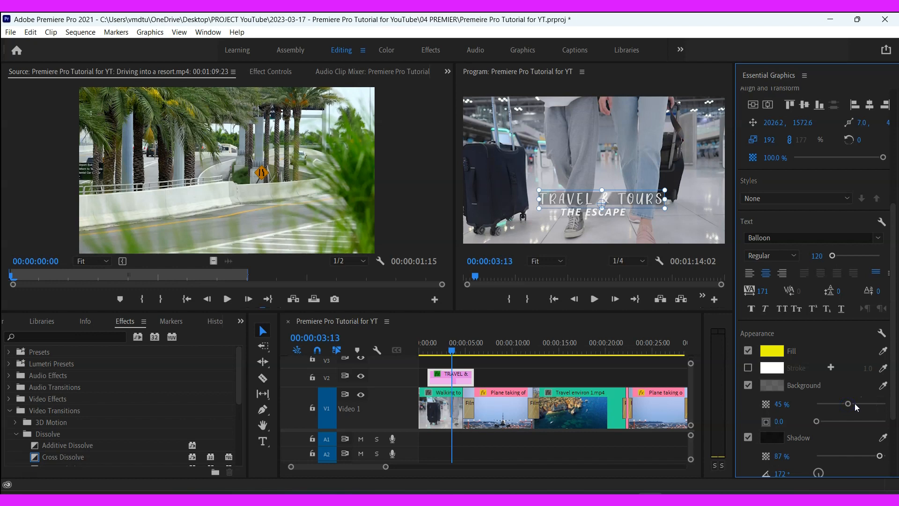
pyautogui.click(864, 406)
pyautogui.click(872, 405)
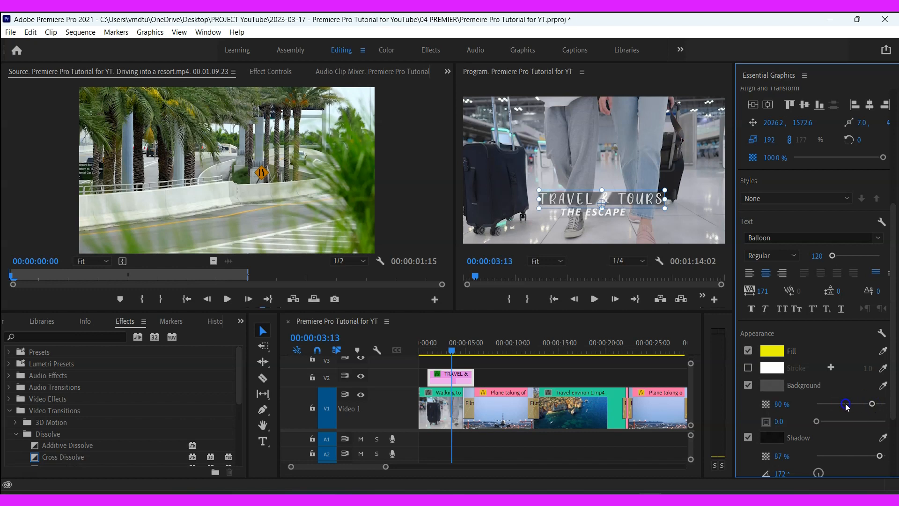
pyautogui.moveTo(847, 406); pyautogui.dragTo(862, 403)
pyautogui.click(816, 421)
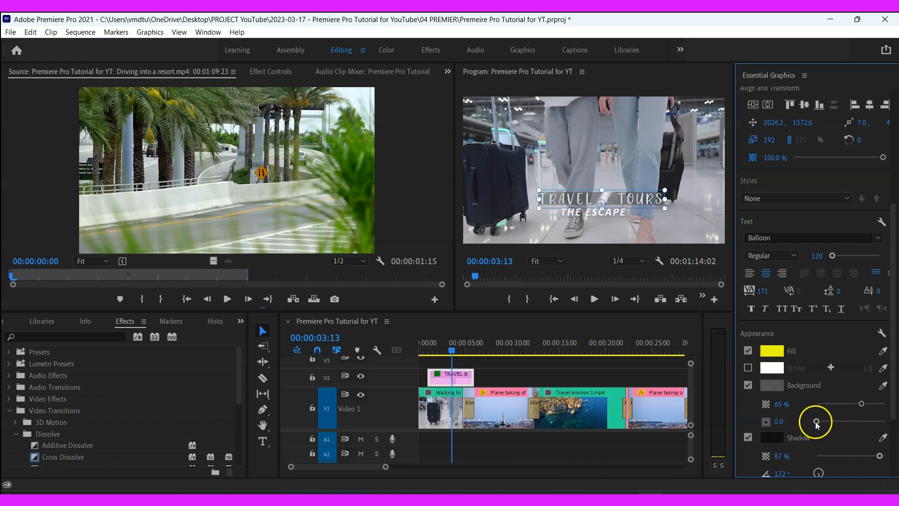
pyautogui.click(848, 425)
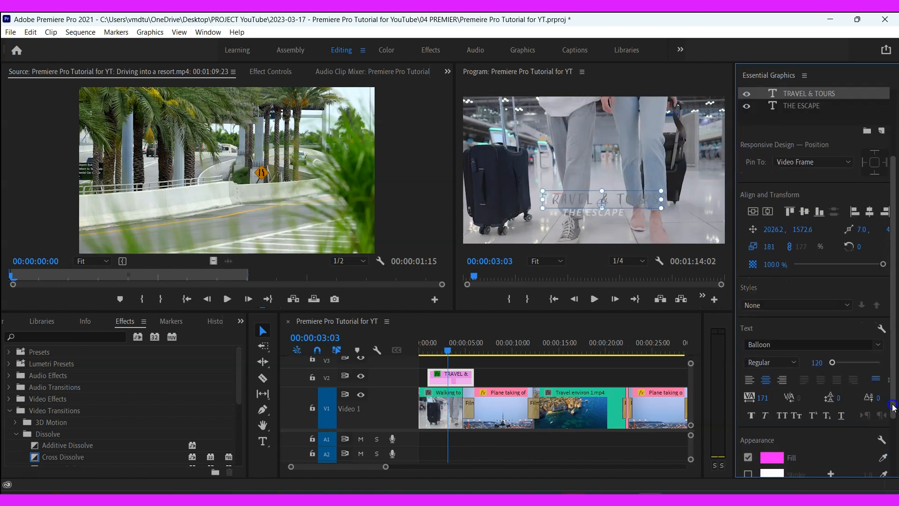
# - Set the TRAVEL & TOURS fill to white and raise the title to position 2026.2, 1098.6
pyautogui.scroll(-2, 815, 328)
pyautogui.click(777, 425)
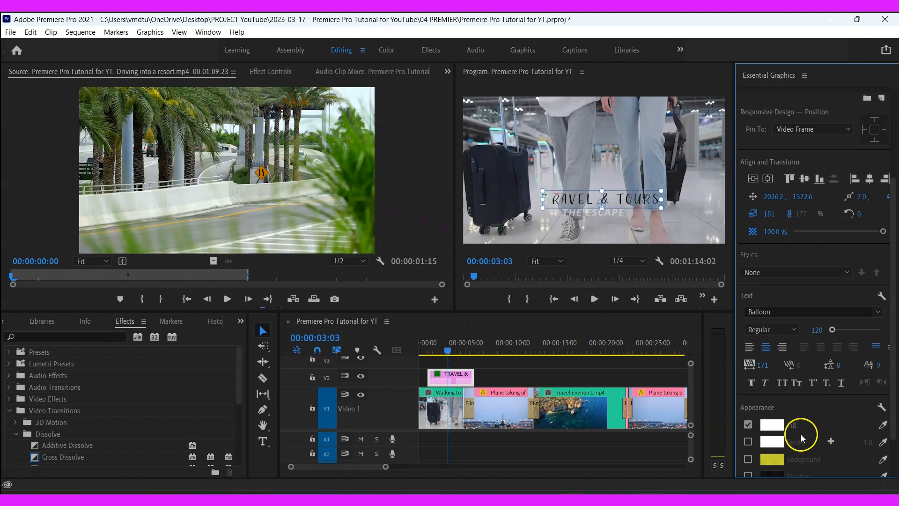
pyautogui.moveTo(630, 208); pyautogui.dragTo(630, 175)
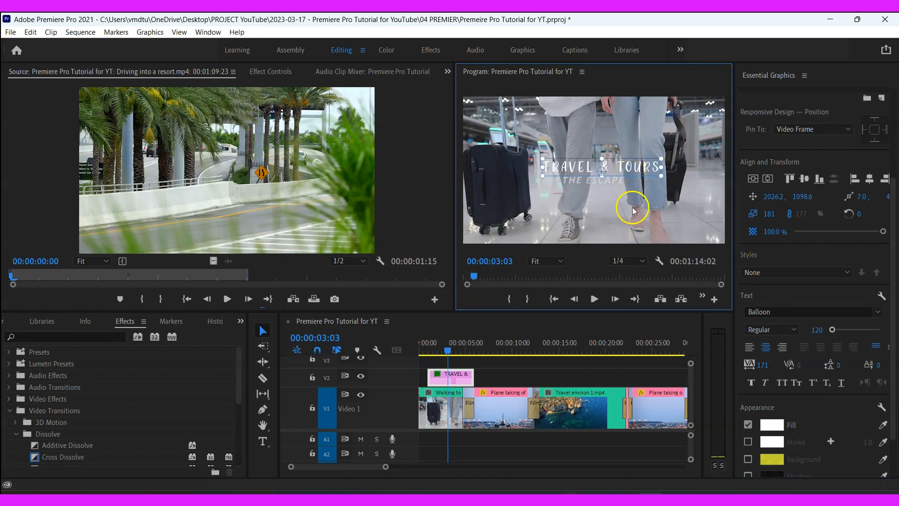
# - Trim the title graphic to end with the first V1 clip and duplicate it on V2 over Travel environ 1.mp4, starting at 00:00:14:14
pyautogui.click(519, 370)
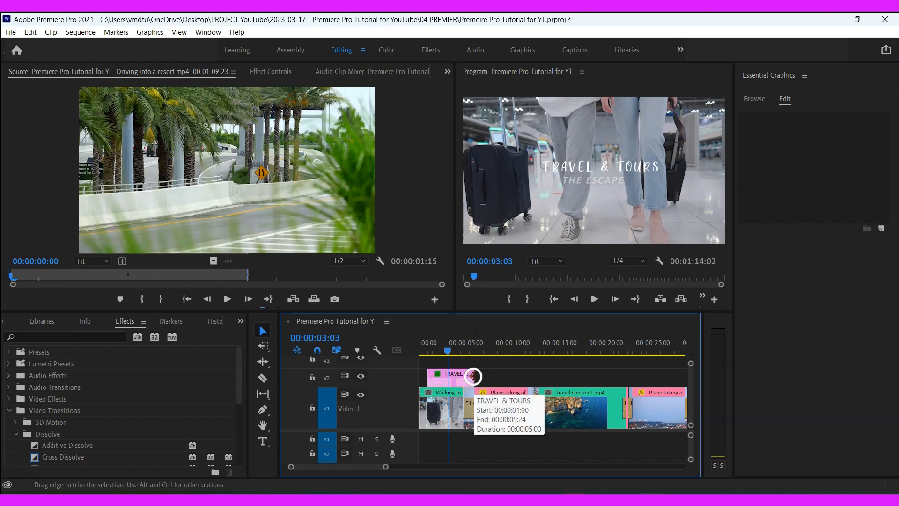
pyautogui.moveTo(473, 376); pyautogui.dragTo(462, 376)
pyautogui.moveTo(431, 351); pyautogui.dragTo(566, 360)
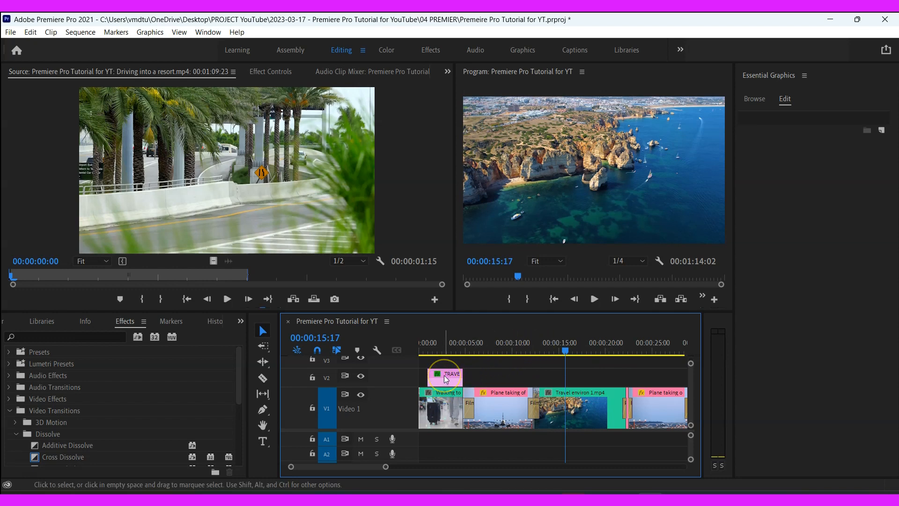
pyautogui.moveTo(445, 375); pyautogui.dragTo(570, 373)
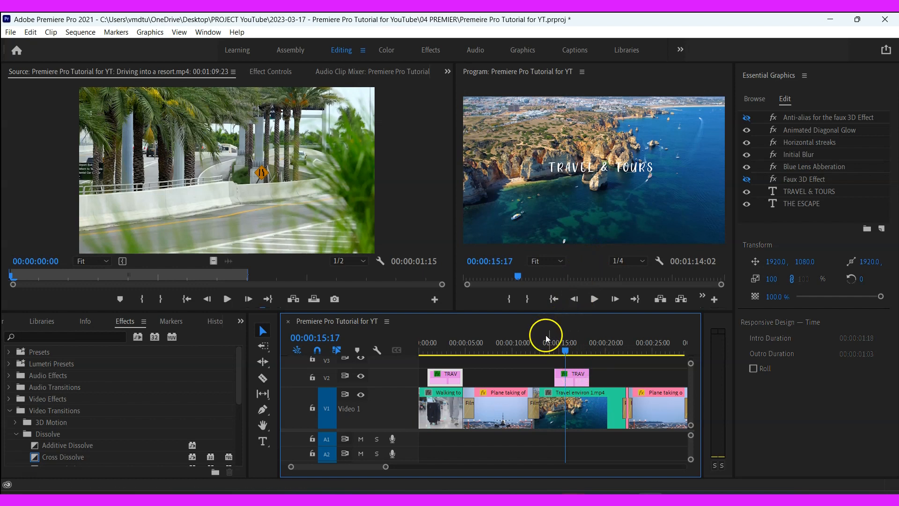
# - In the duplicated graphic, replace the title with "RIVER BANGKOK" and the subtitle with "THAILAND"
pyautogui.doubleClick(577, 169)
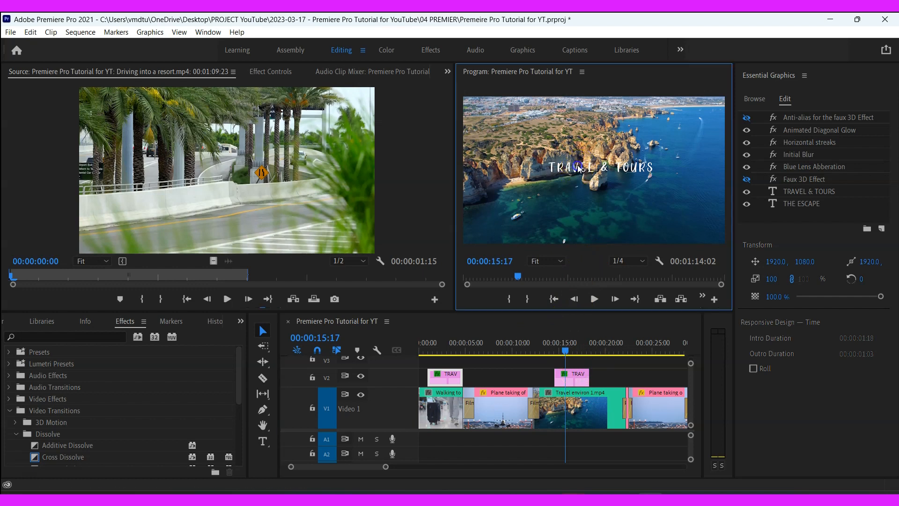
pyautogui.moveTo(602, 169); pyautogui.dragTo(552, 166)
pyautogui.write('RIVER BANGKOK')
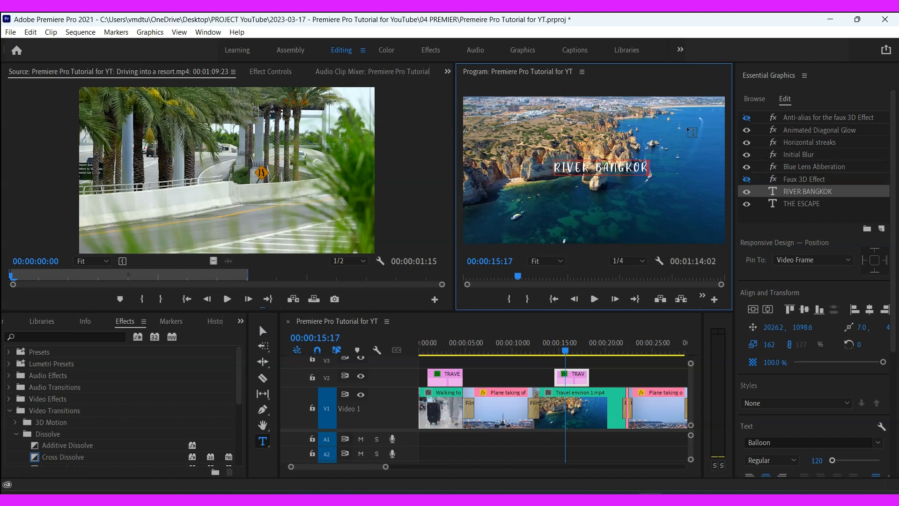
pyautogui.click(595, 182)
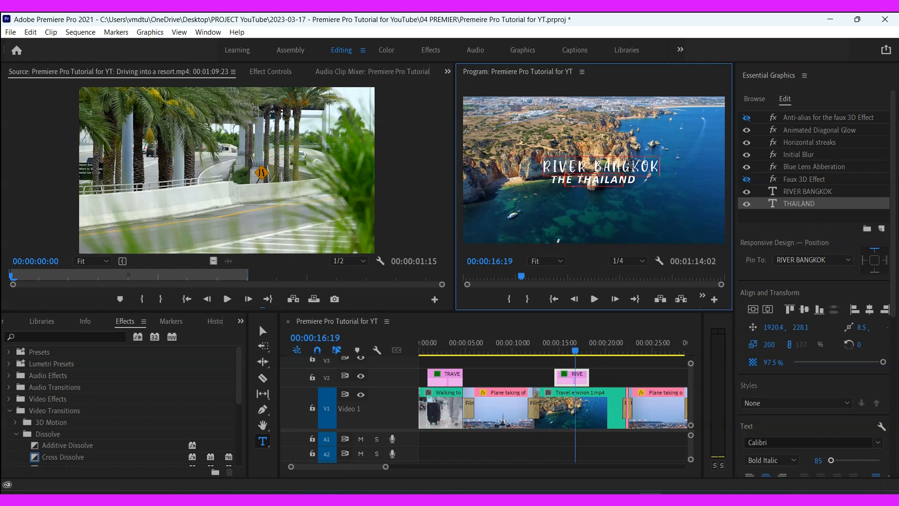
# - Lower the RIVER BANGKOK title to about position 2000.1, 1390.6 and play back the section from just before the graphic
pyautogui.press('v')
pyautogui.moveTo(591, 162); pyautogui.dragTo(592, 182)
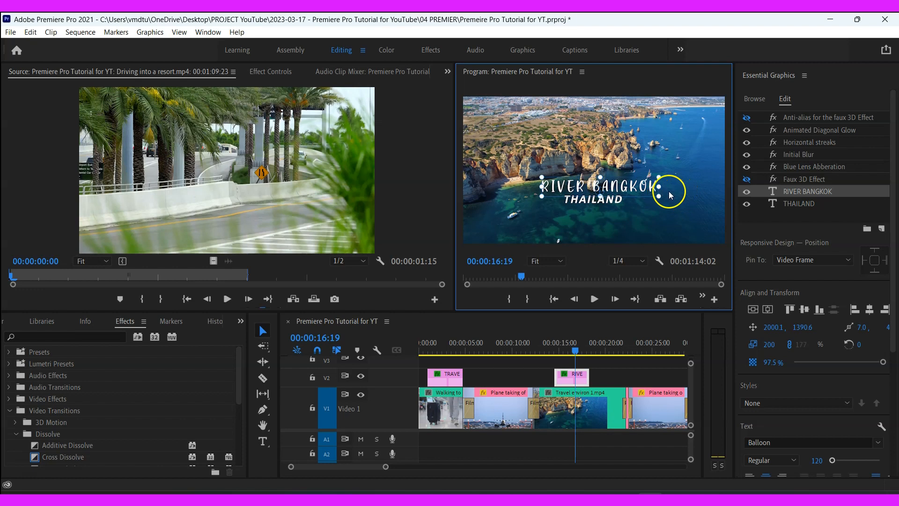
pyautogui.moveTo(575, 351); pyautogui.dragTo(544, 354)
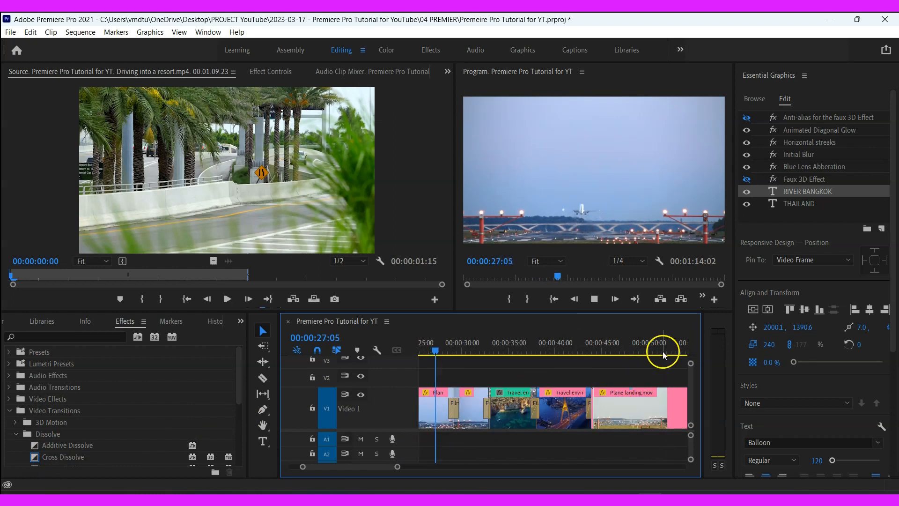
# - Show the whole sequence in the timeline and duplicate the RIVER BANGKOK graphic on V2 over the night bridge clip, around 00:00:41:16
pyautogui.press('Home')
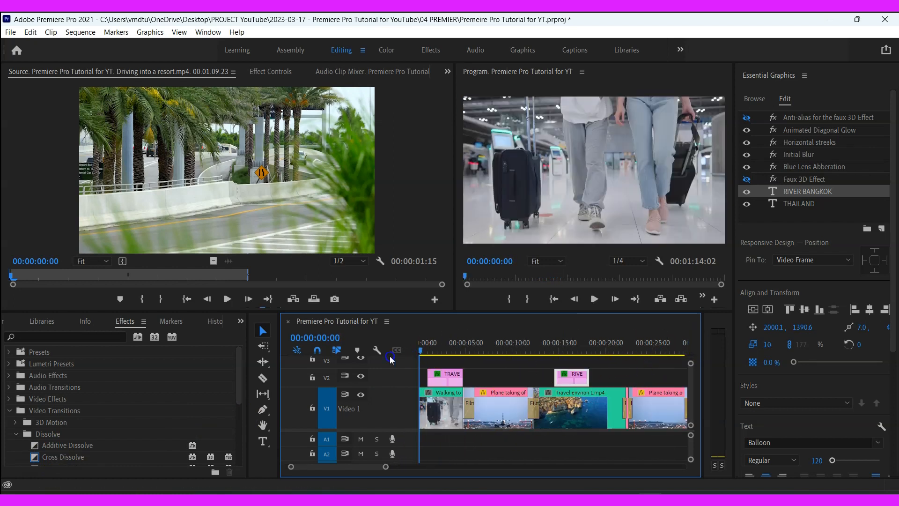
pyautogui.moveTo(386, 466); pyautogui.dragTo(453, 467)
pyautogui.click(466, 377)
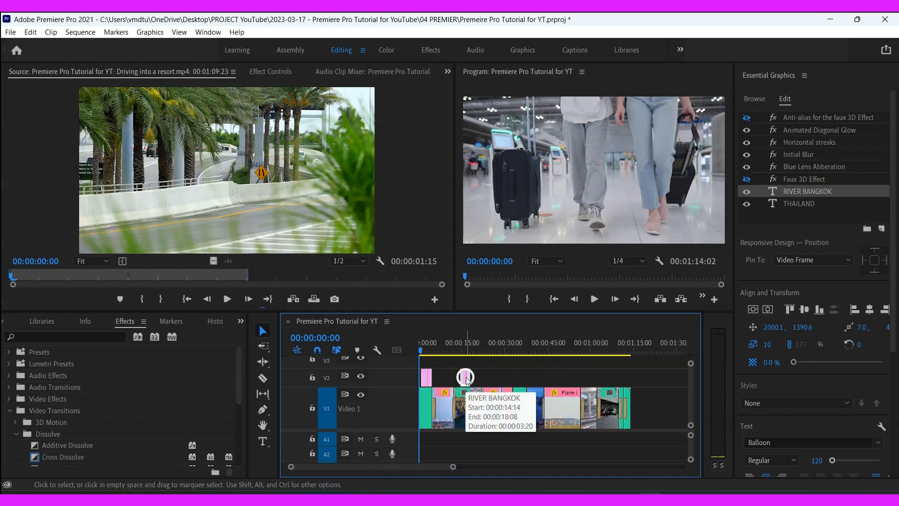
pyautogui.moveTo(465, 377); pyautogui.dragTo(490, 375)
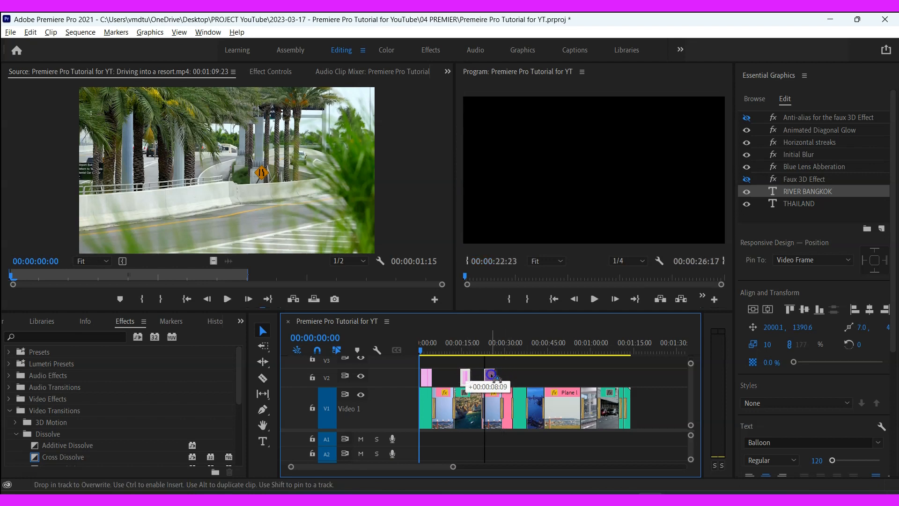
pyautogui.moveTo(490, 375); pyautogui.dragTo(537, 377)
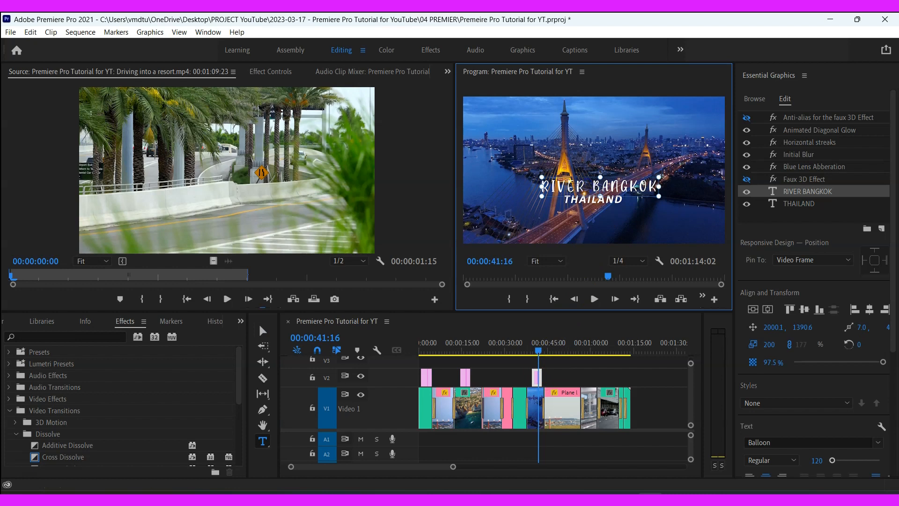
# - Change the bridge graphic's text to only "BHUMIPHOL BRIDGE", removing the THAILAND subtitle, and play it back
pyautogui.hotkey('ctrl', 'a')
pyautogui.write('BHUMIPHOL BRIDGE')
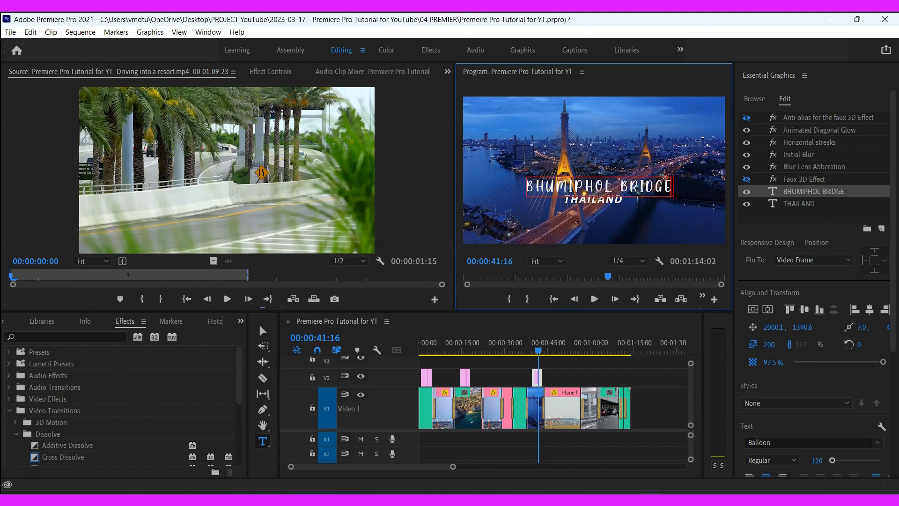
pyautogui.click(591, 201)
pyautogui.press('BackSpace')
pyautogui.press('BackSpace')
pyautogui.press('BackSpace')
pyautogui.press('BackSpace')
pyautogui.press('BackSpace')
pyautogui.press('BackSpace')
pyautogui.press('BackSpace')
pyautogui.press('BackSpace')
pyautogui.click(522, 351)
pyautogui.press('space')
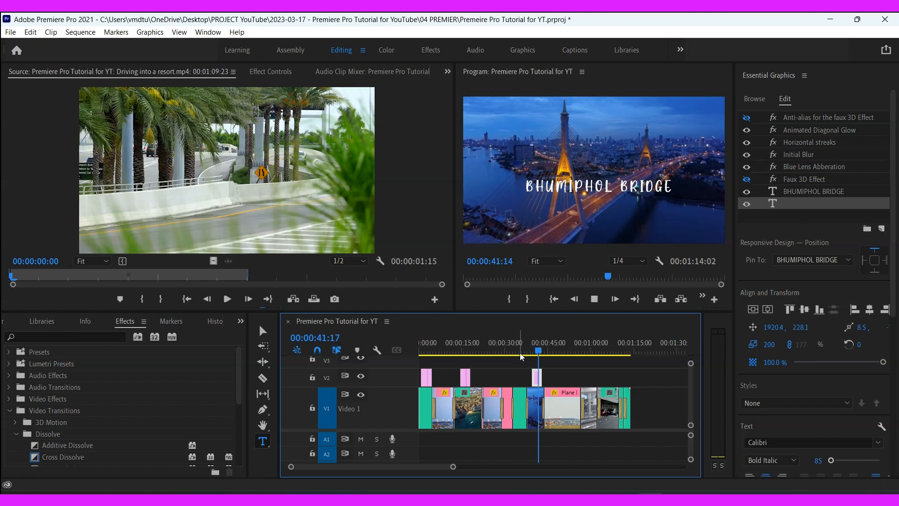
# - Return the playhead to the start of the sequence and open Essential Sound to browse Adobe Stock music
pyautogui.click(551, 353)
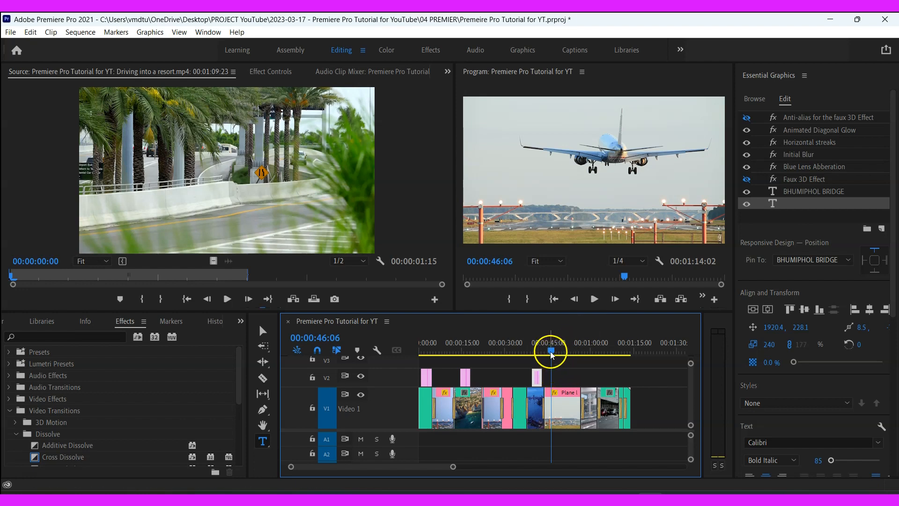
pyautogui.moveTo(551, 355); pyautogui.dragTo(412, 355)
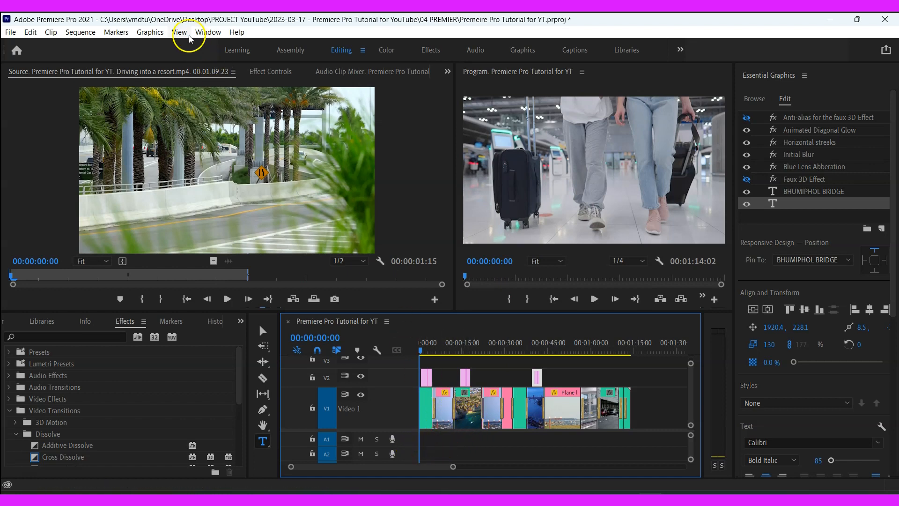
pyautogui.click(205, 33)
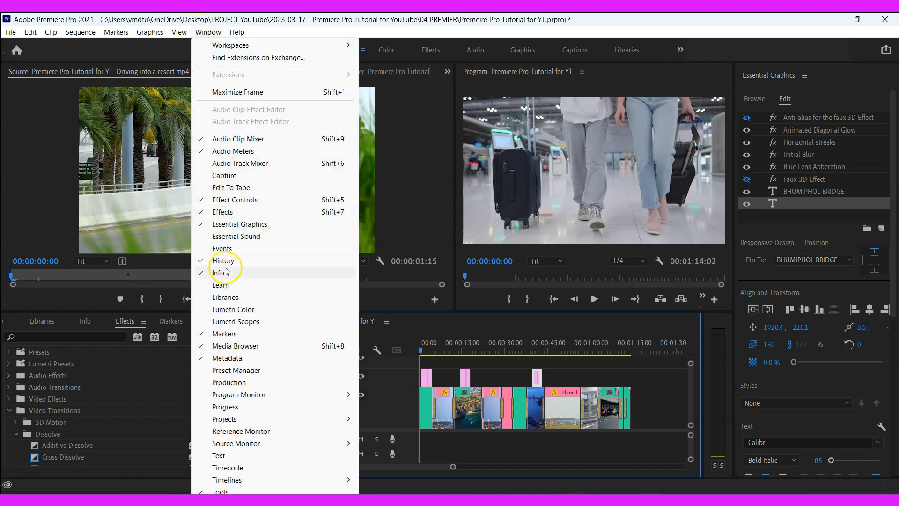
pyautogui.click(236, 237)
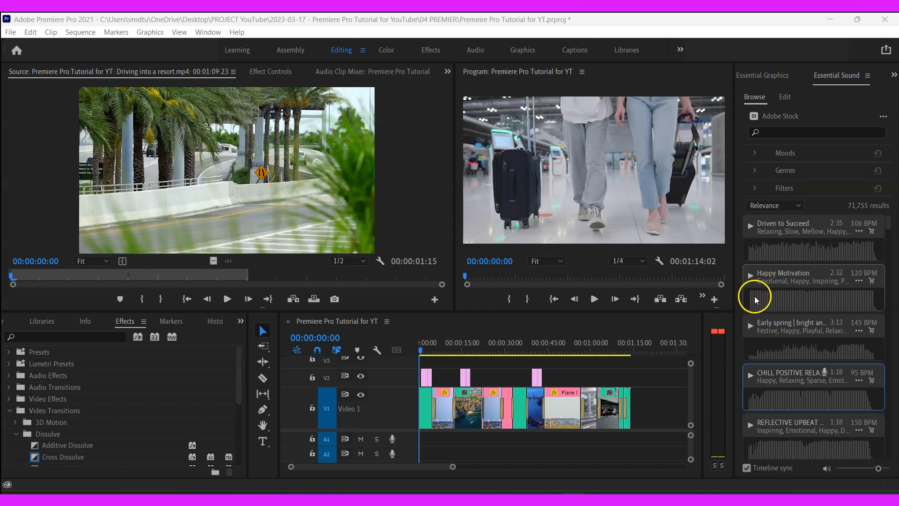
# - Examine the full list of mood filters for the stock music and collapse it again
pyautogui.click(755, 154)
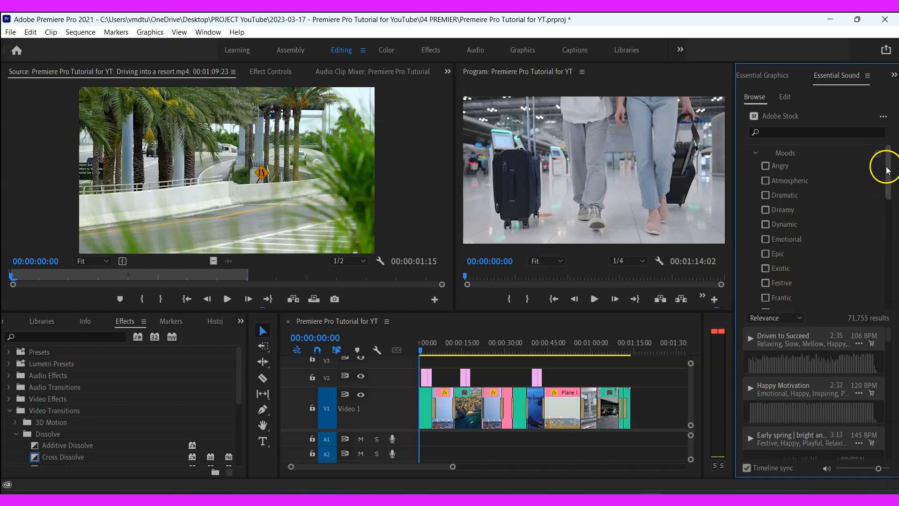
pyautogui.moveTo(882, 175); pyautogui.dragTo(884, 298)
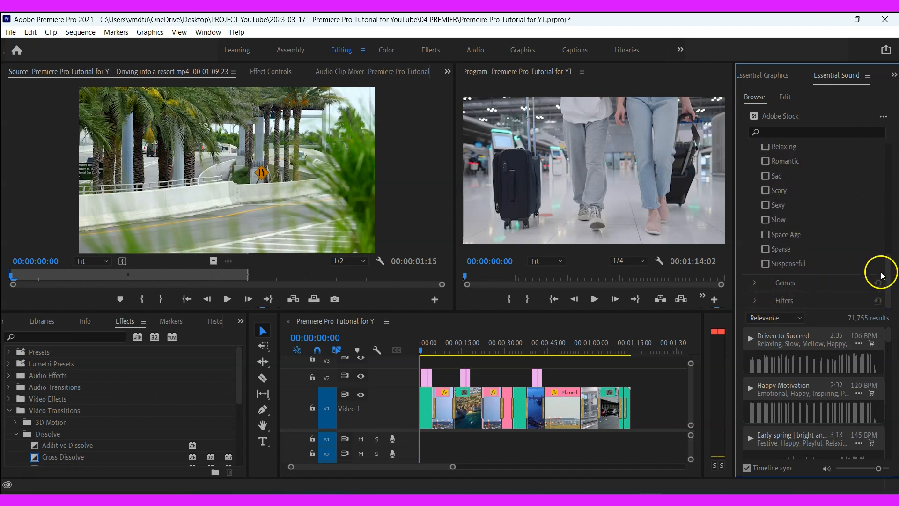
pyautogui.moveTo(883, 263); pyautogui.dragTo(892, 142)
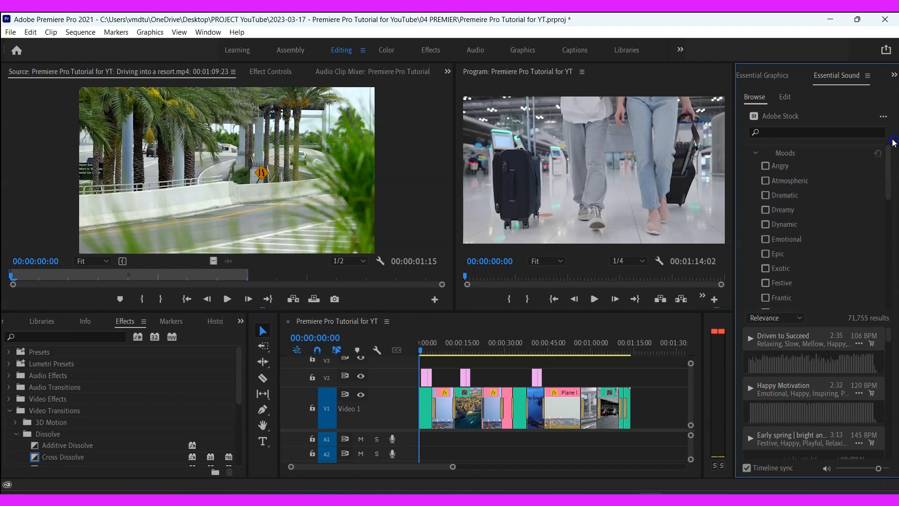
pyautogui.click(754, 152)
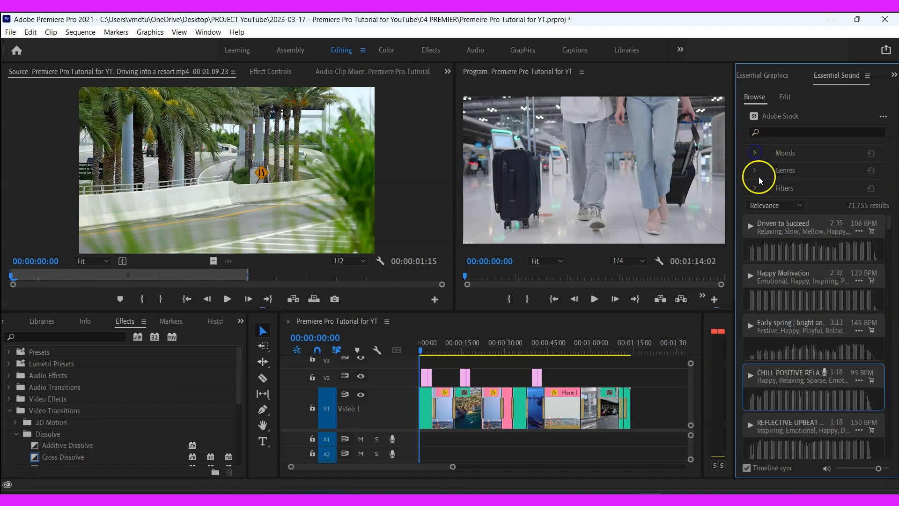
# - Preview the stock tracks Driven to Succeed, Happy Motivation, Early spring and CHILL POSITIVE RELAXED POP against the sequence from its start
pyautogui.click(750, 226)
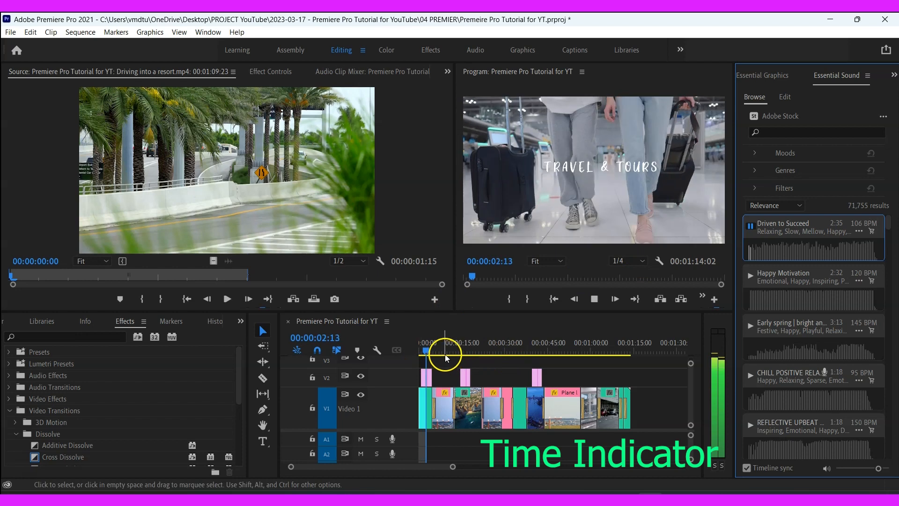
pyautogui.click(752, 227)
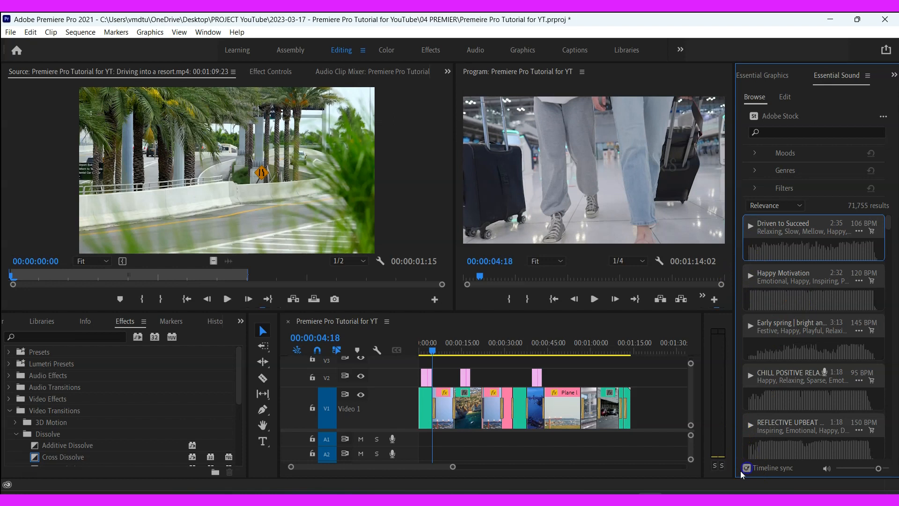
pyautogui.click(414, 351)
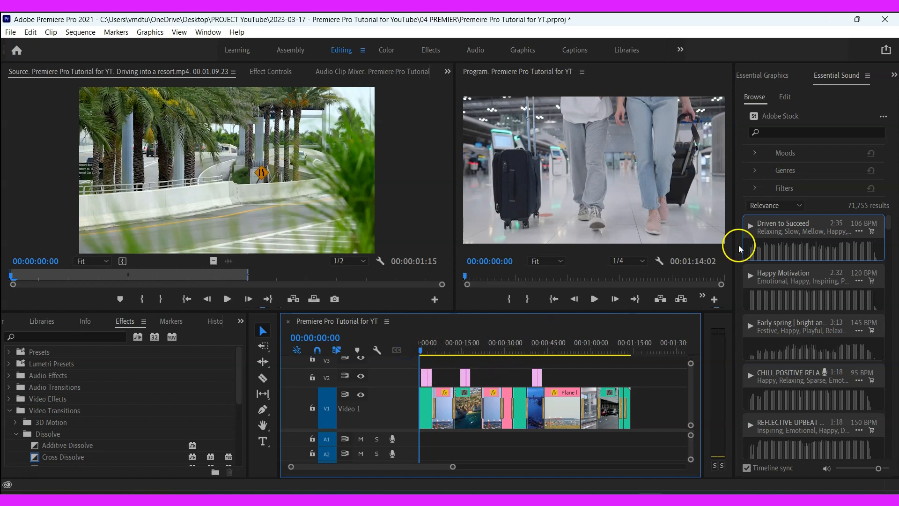
pyautogui.click(750, 226)
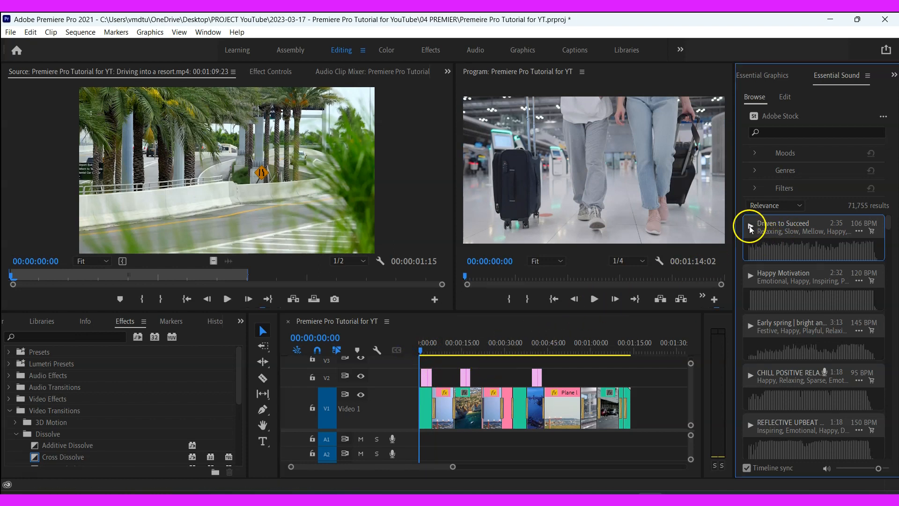
pyautogui.click(750, 276)
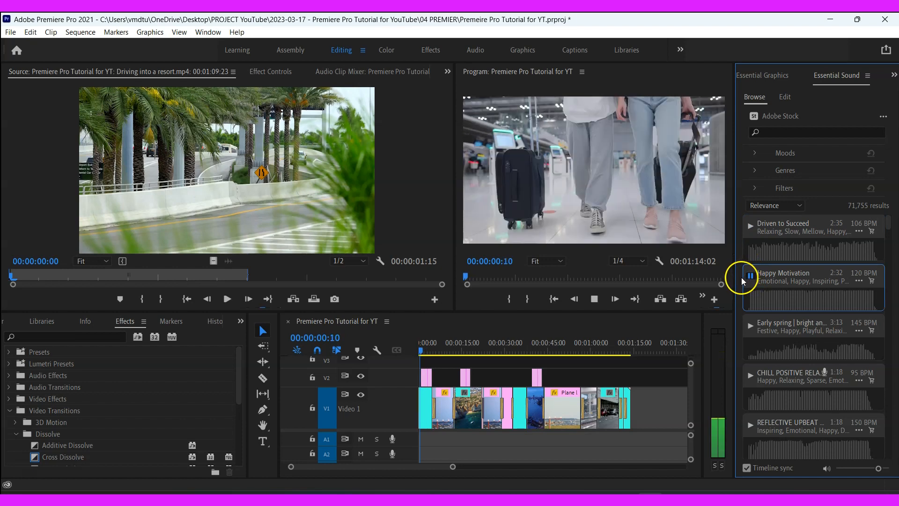
pyautogui.click(749, 325)
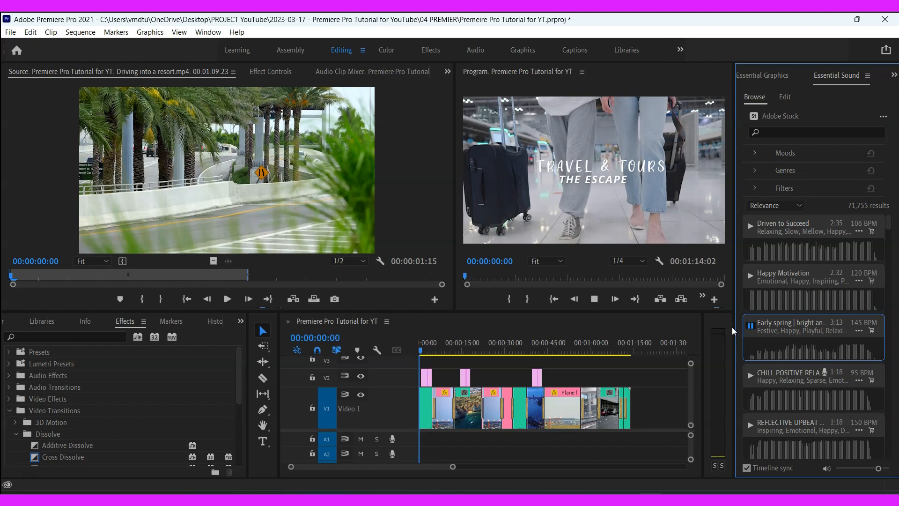
pyautogui.click(750, 375)
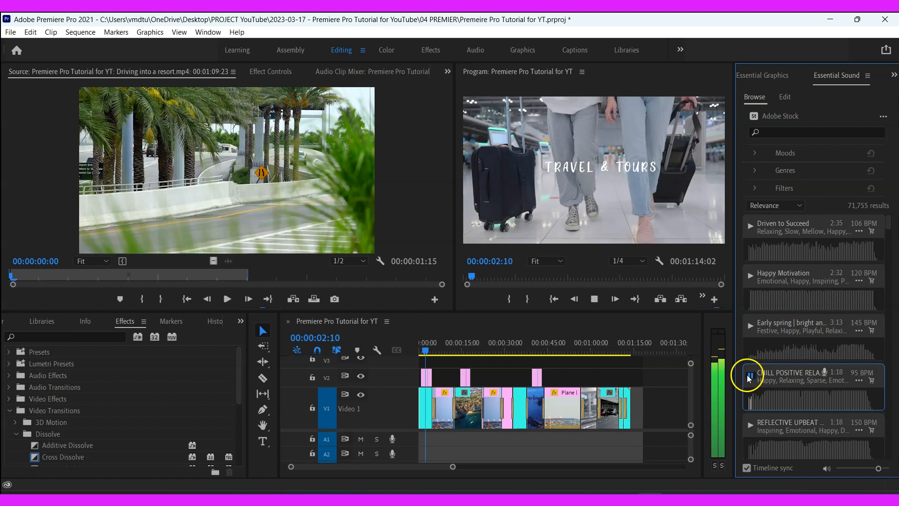
# - Place the CHILL POSITIVE RELAXED POP track on A1 at the sequence start and increase the A1 track's height
pyautogui.moveTo(750, 378); pyautogui.dragTo(418, 435)
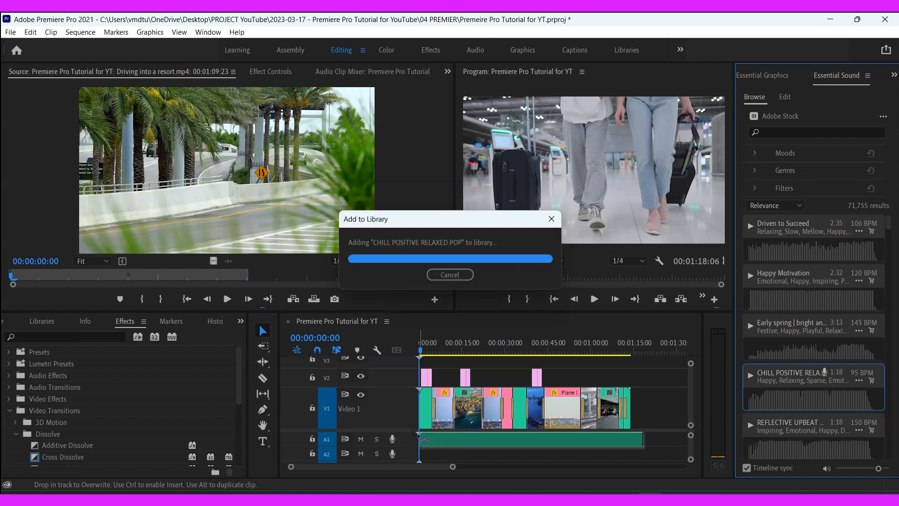
pyautogui.press('`')
pyautogui.moveTo(479, 467); pyautogui.dragTo(366, 465)
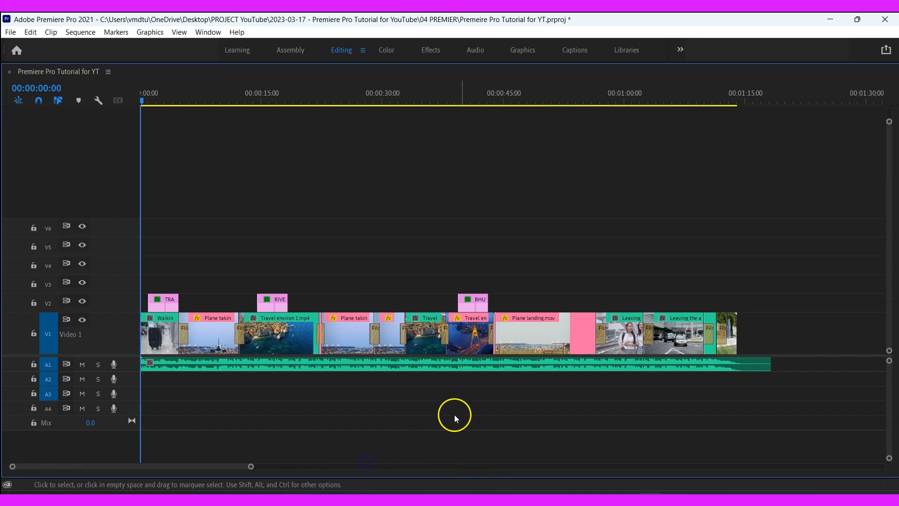
pyautogui.moveTo(130, 371); pyautogui.dragTo(132, 397)
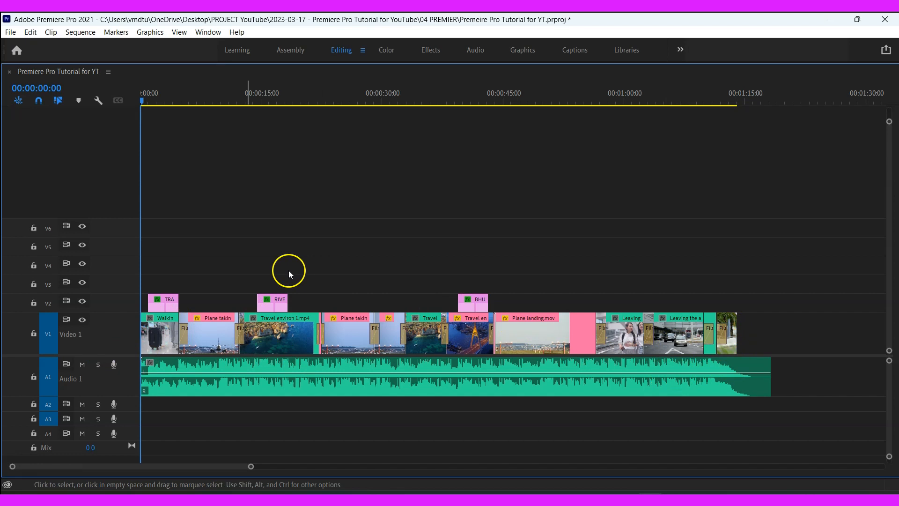
# - Cut the music on A1 at 00:01:14:00, where the last video clip ends, and delete the excess piece
pyautogui.click(711, 105)
pyautogui.click(734, 108)
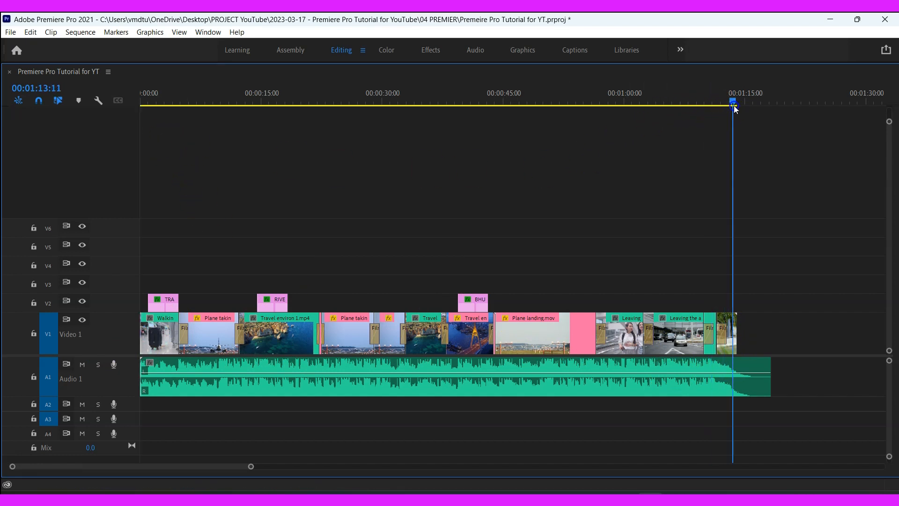
pyautogui.click(736, 108)
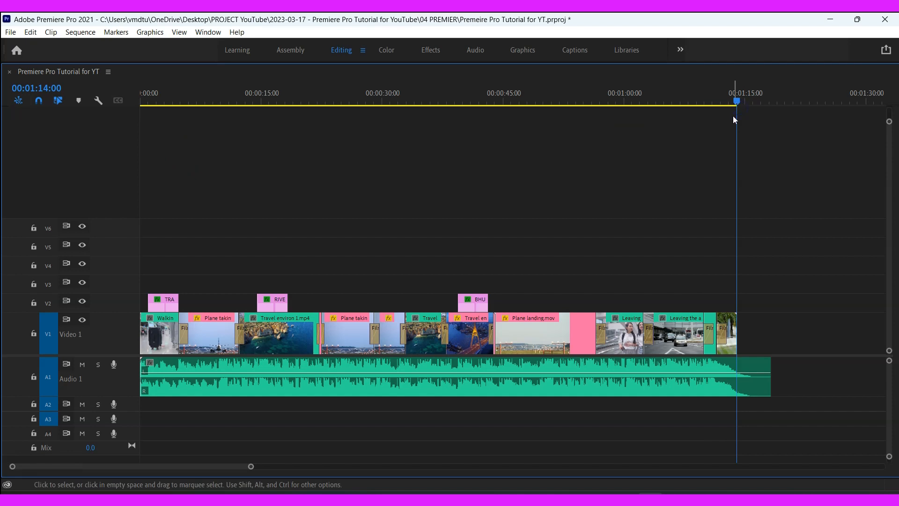
pyautogui.hotkey('ctrl', 'k')
pyautogui.click(758, 368)
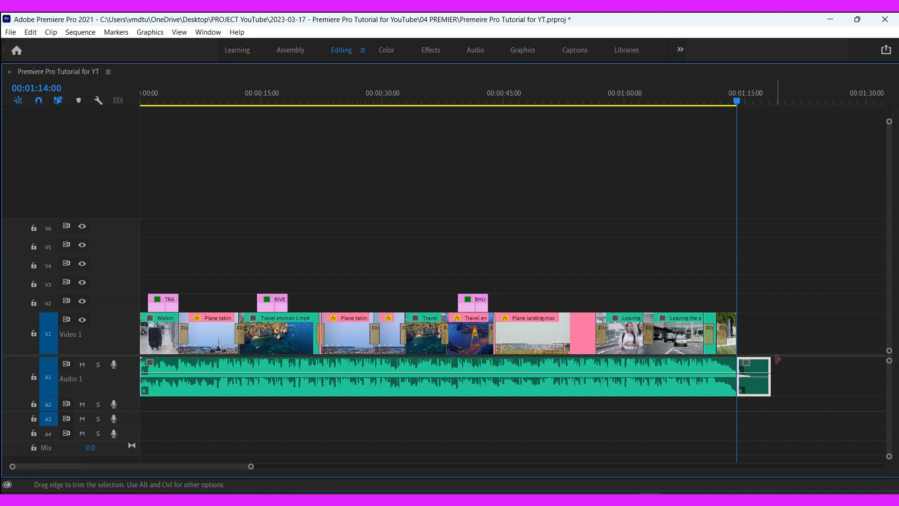
pyautogui.press('Delete')
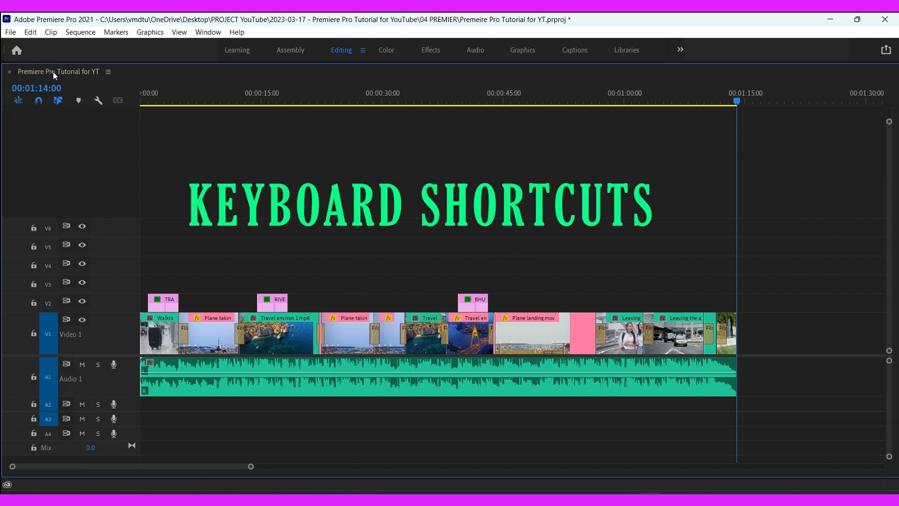
pyautogui.press('`')
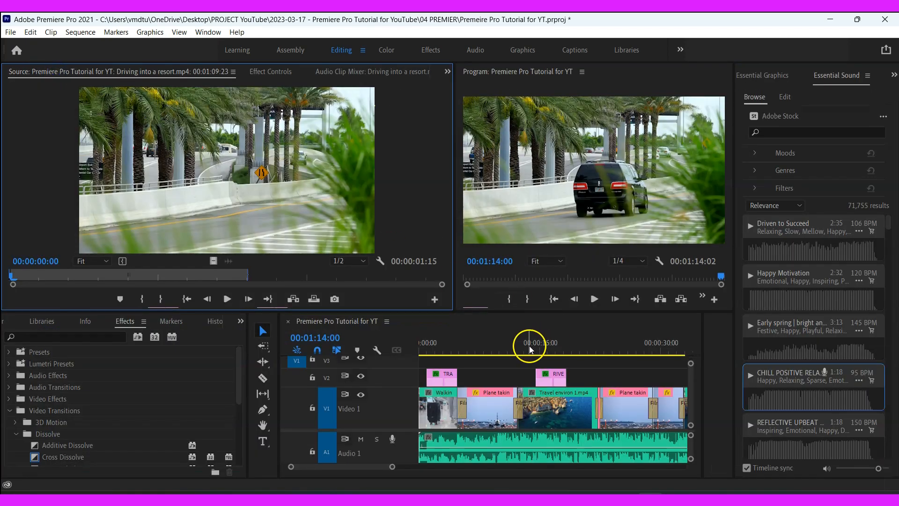
# - Look up the Ripple Delete command in the keyboard shortcuts by searching for "RIPPLE", and close them without changes
pyautogui.click(30, 33)
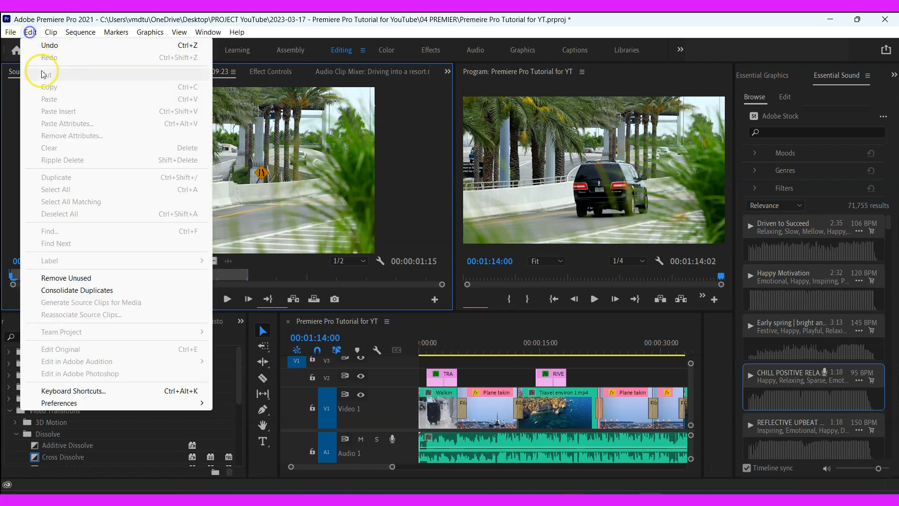
pyautogui.click(76, 391)
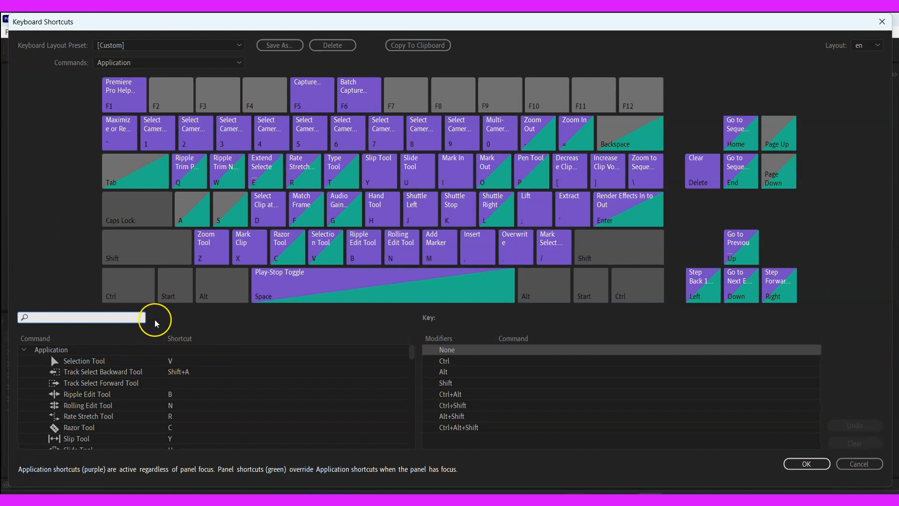
pyautogui.write('RIPPLE')
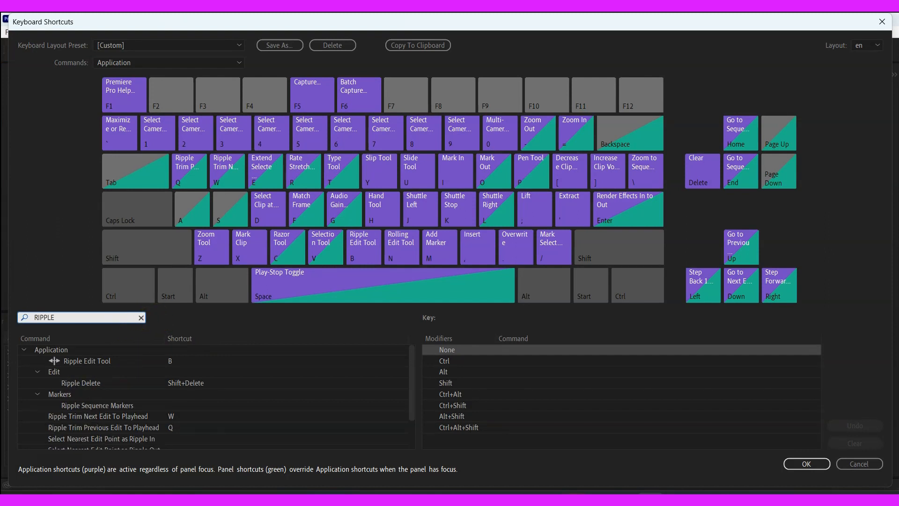
pyautogui.click(113, 381)
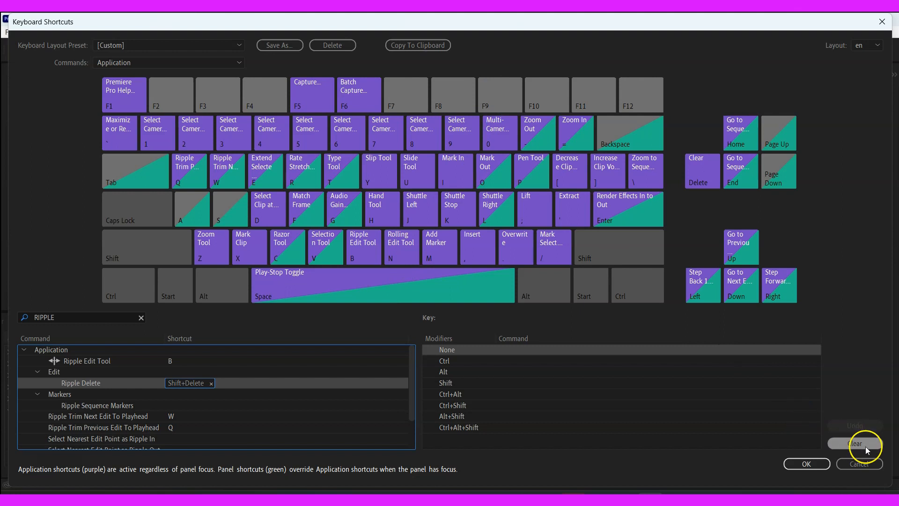
pyautogui.click(864, 464)
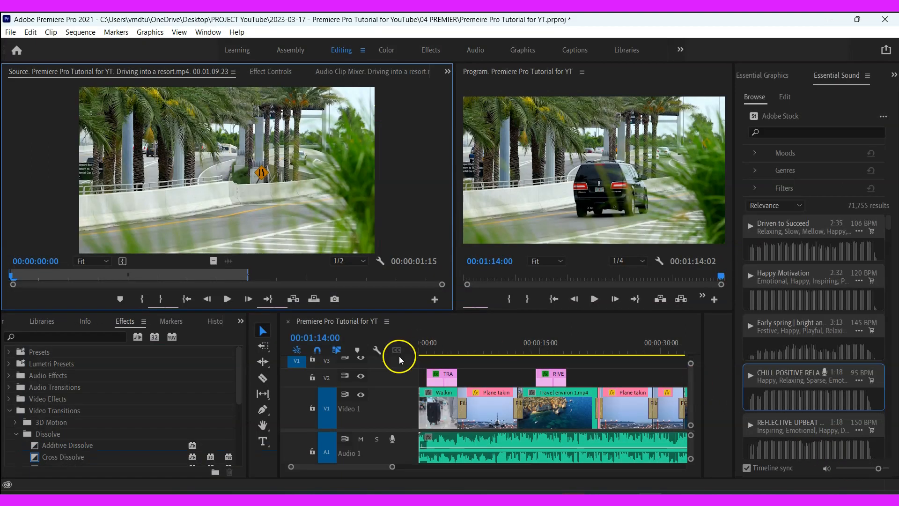
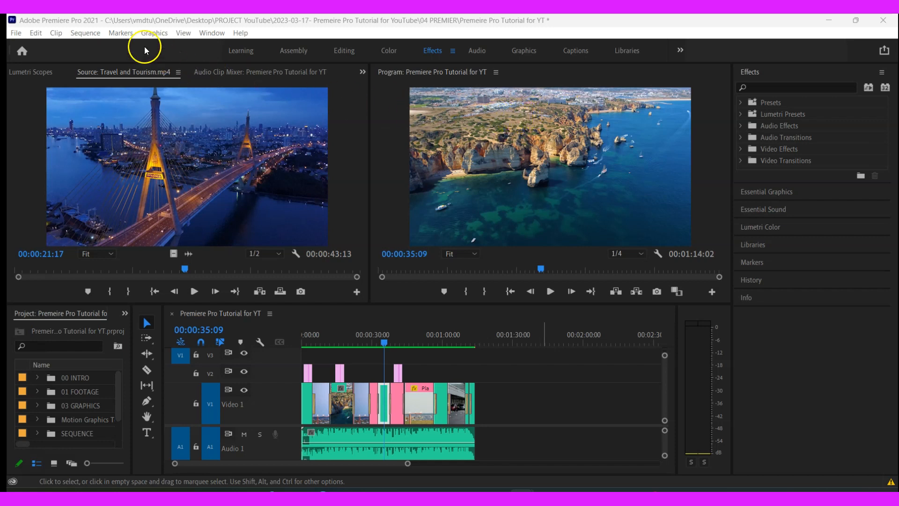
# - Show the effect controls of the Travel and Tourism.mp4 source clip and apply the Lumetri Color effect from Color Correction to it
pyautogui.click(362, 72)
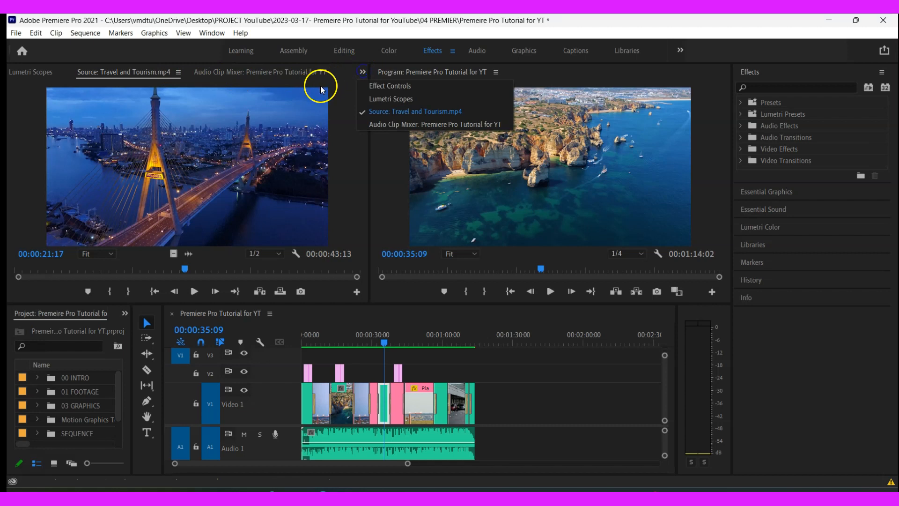
pyautogui.click(384, 86)
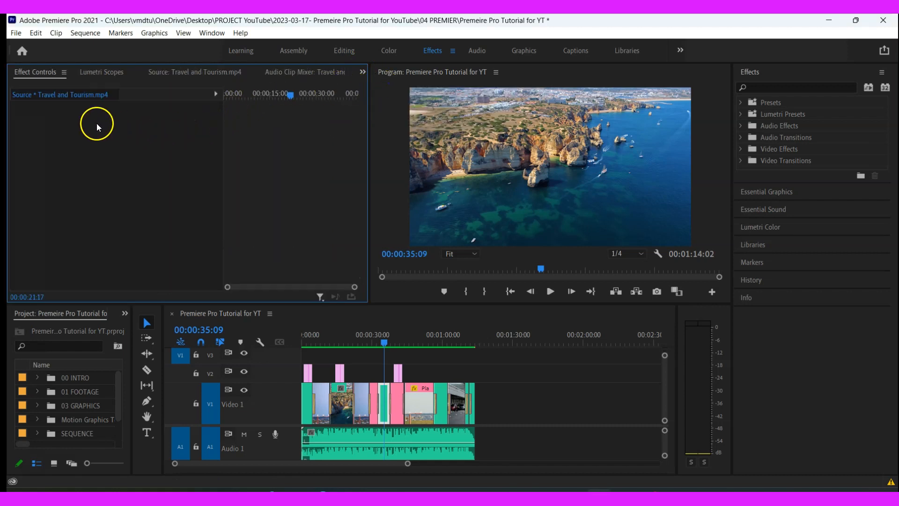
pyautogui.click(24, 96)
pyautogui.hotkey('ctrl', 's')
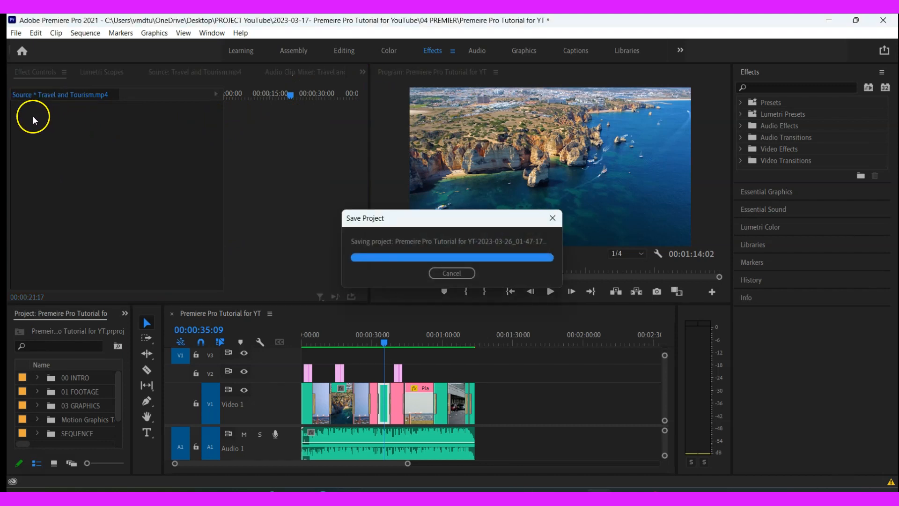
pyautogui.click(741, 149)
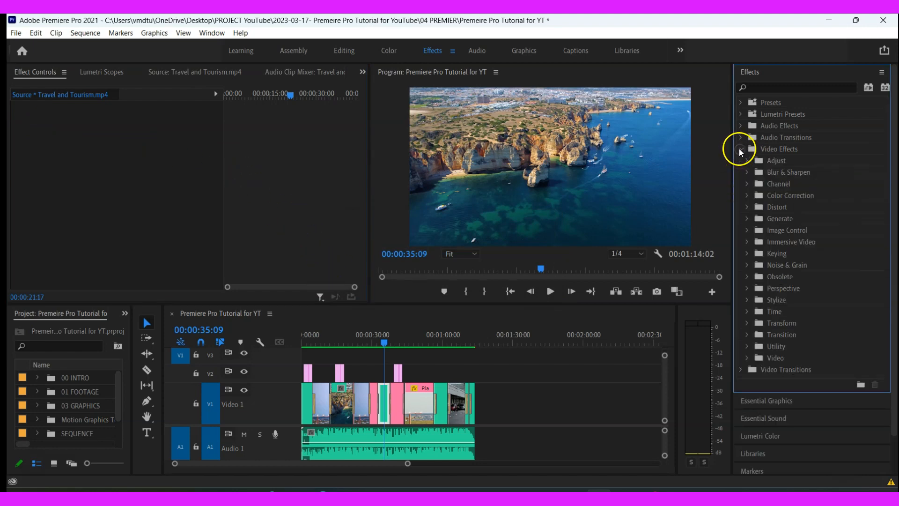
pyautogui.click(746, 195)
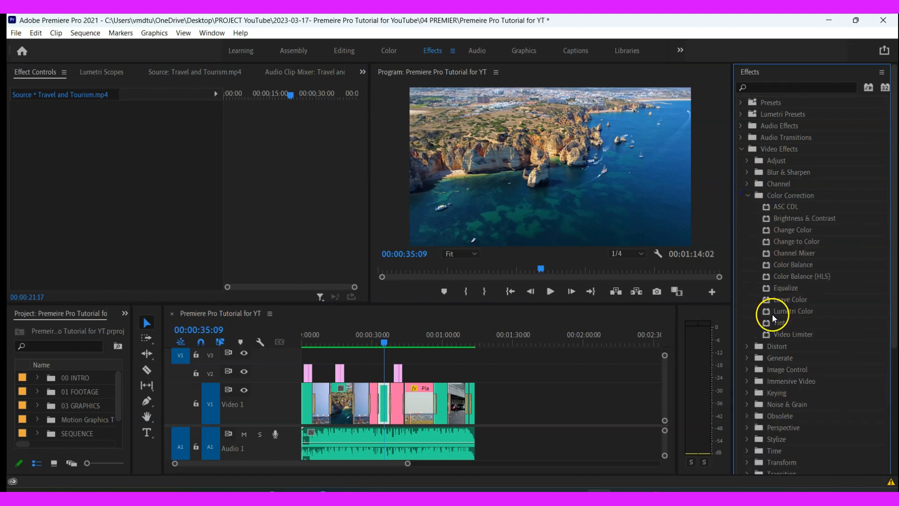
pyautogui.moveTo(769, 313); pyautogui.dragTo(149, 179)
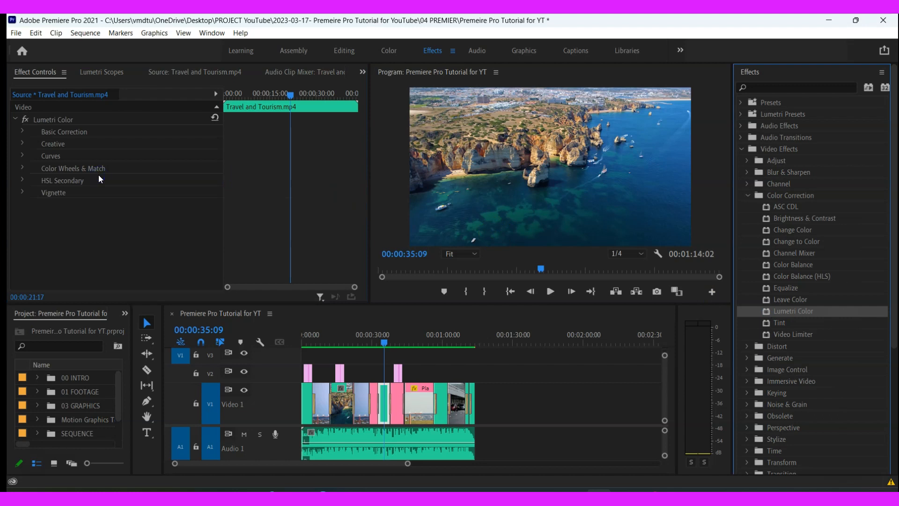
# - Place Travel and Tourism.mp4 from the CAM C bin on V1 at about 00:01:30:00, after the existing clips, and select it
pyautogui.click(16, 119)
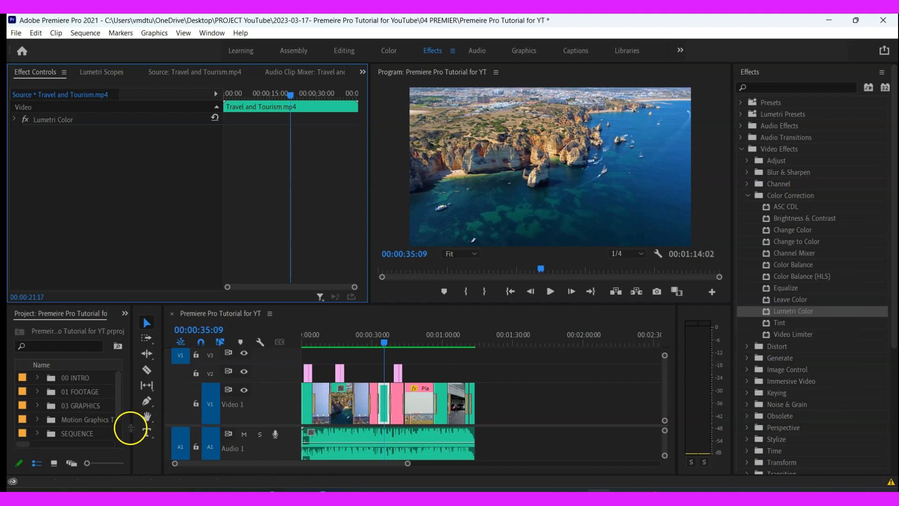
pyautogui.moveTo(117, 408); pyautogui.dragTo(121, 433)
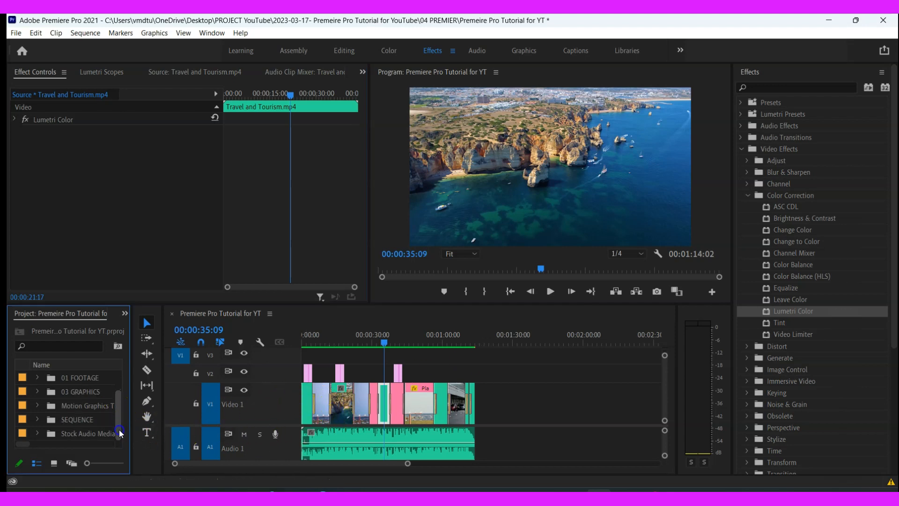
pyautogui.click(36, 377)
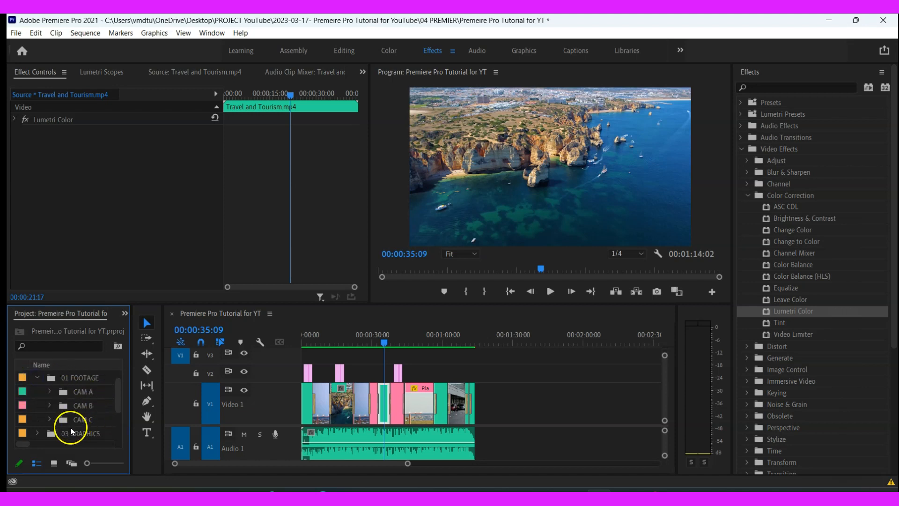
pyautogui.scroll(-1, 71, 427)
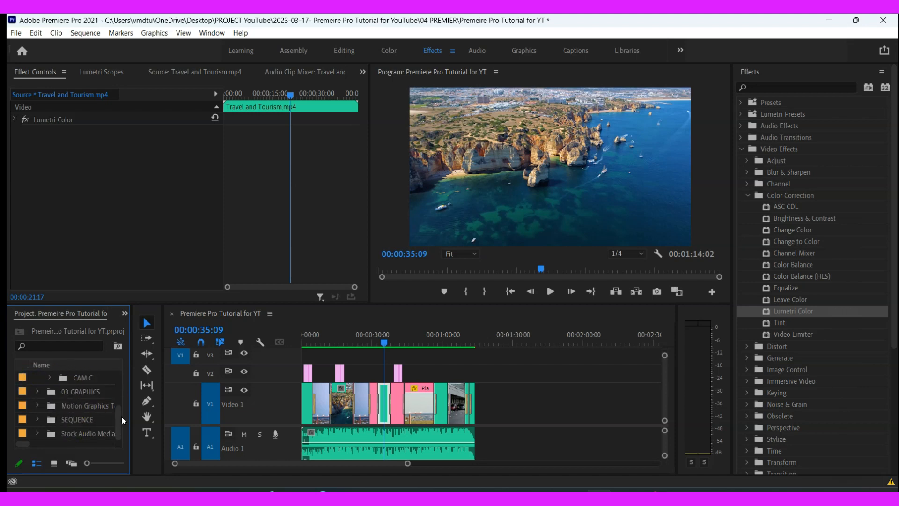
pyautogui.click(50, 377)
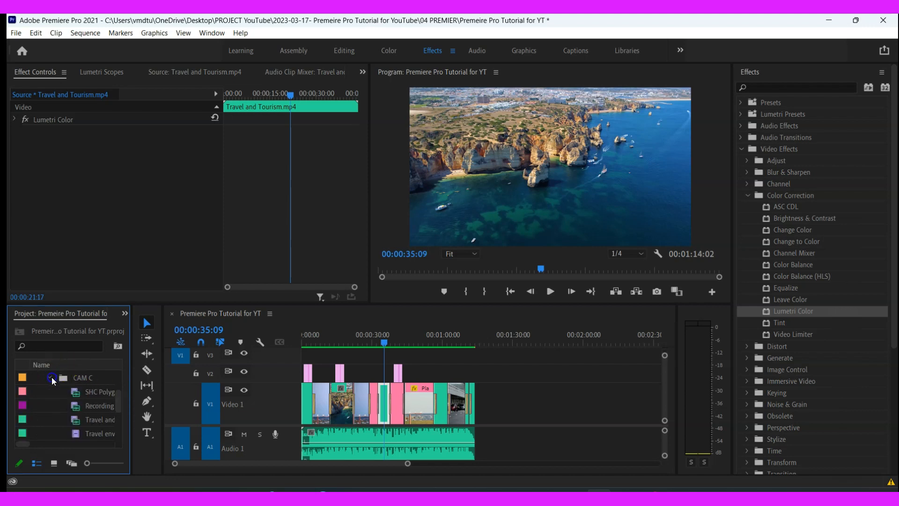
pyautogui.moveTo(92, 419); pyautogui.dragTo(513, 407)
pyautogui.click(561, 402)
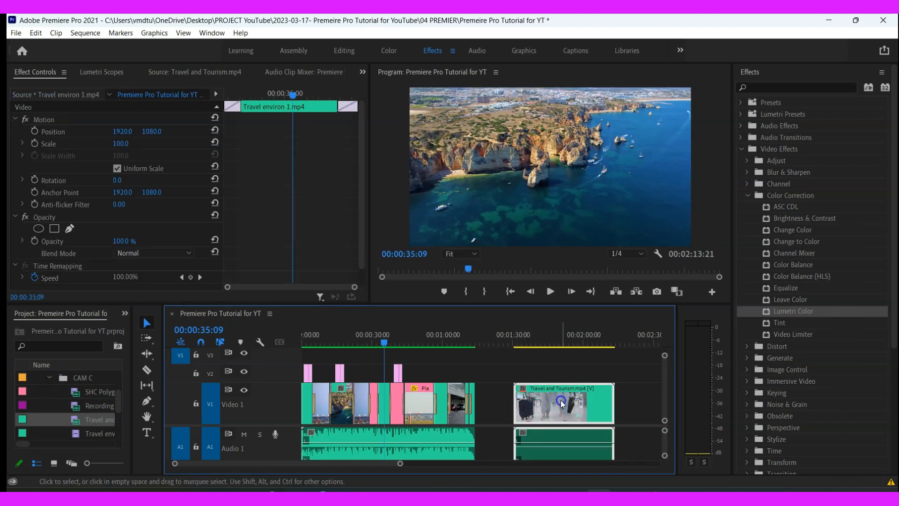
# - Move the playhead to 00:02:12:09 and expand Basic Correction of the Lumetri Color effect on the Travel and Tourism.mp4 source clip
pyautogui.moveTo(386, 338); pyautogui.dragTo(561, 356)
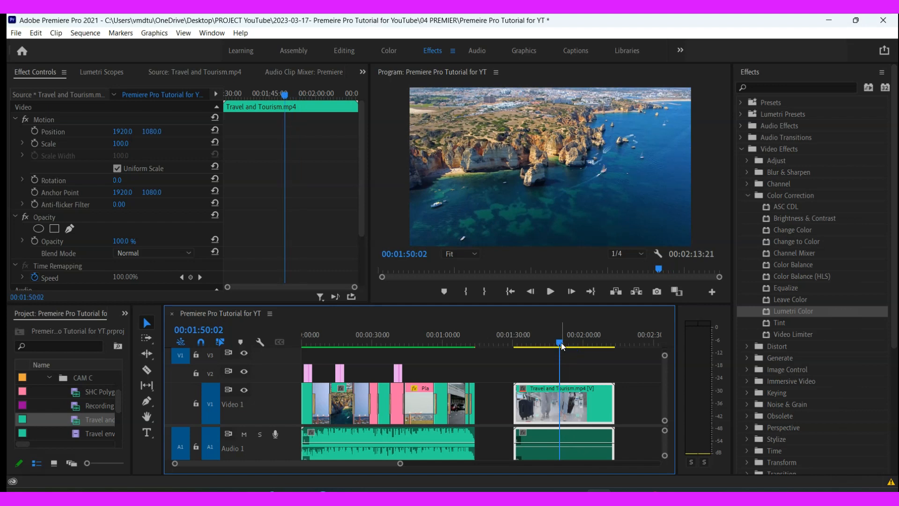
pyautogui.moveTo(561, 343); pyautogui.dragTo(615, 372)
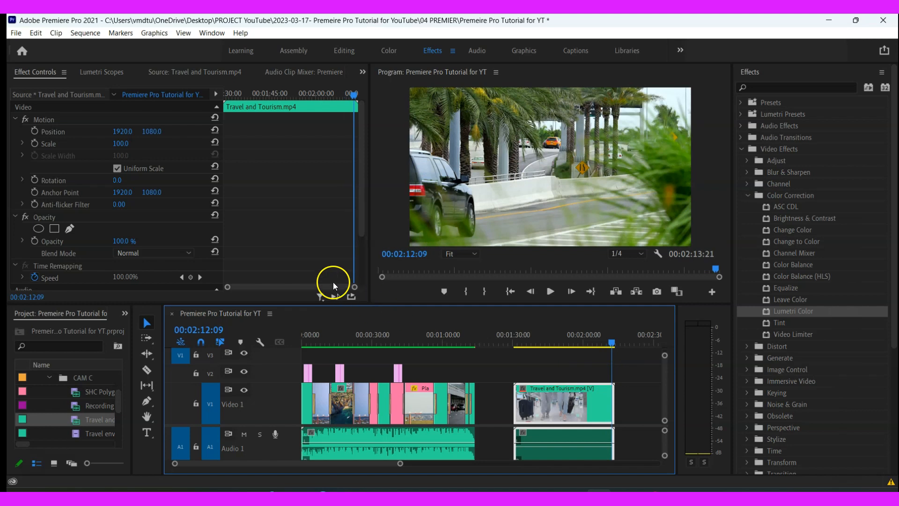
pyautogui.click(26, 96)
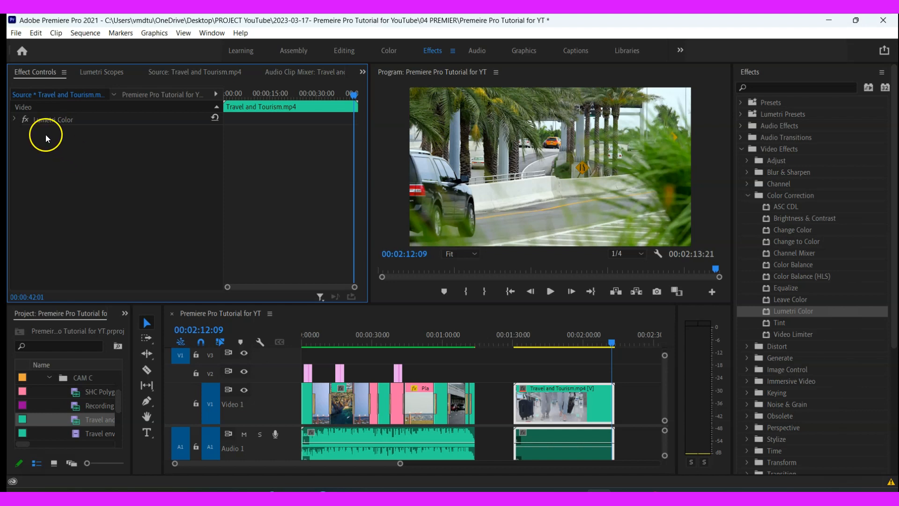
pyautogui.click(14, 121)
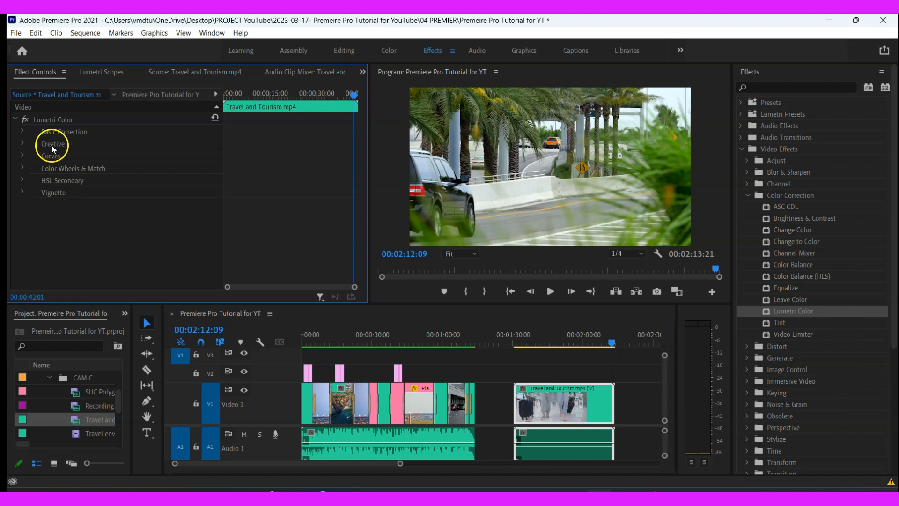
pyautogui.click(53, 132)
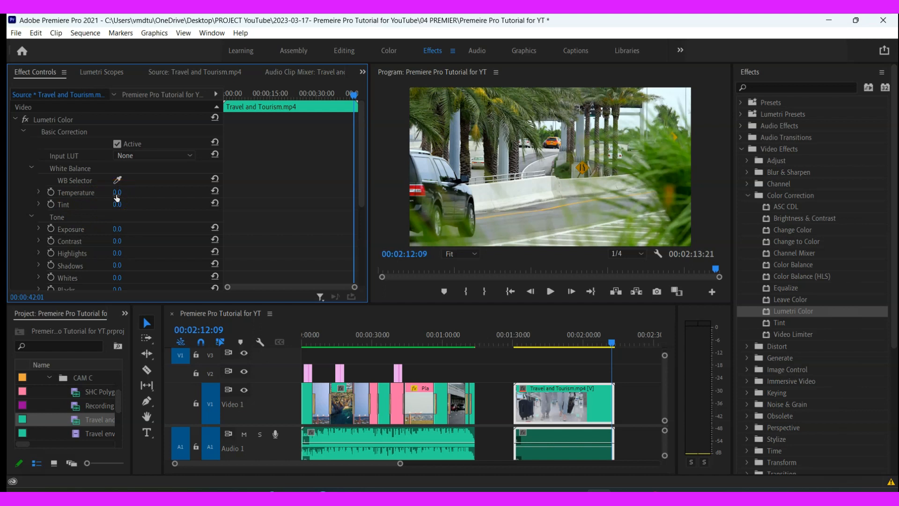
# - Try Lumetri Temperature values of 167 and 13 in the white balance settings, and set Temperature back to 0
pyautogui.moveTo(117, 198); pyautogui.dragTo(231, 207)
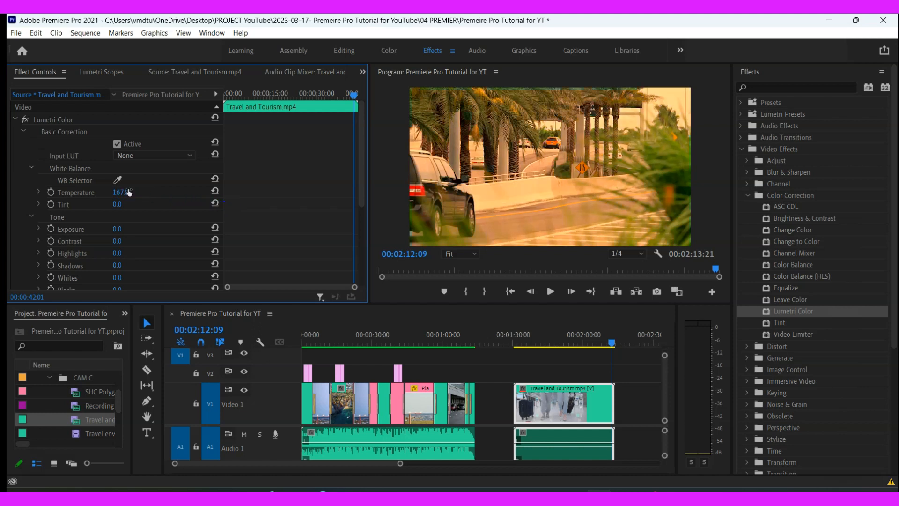
pyautogui.moveTo(129, 191); pyautogui.dragTo(26, 198)
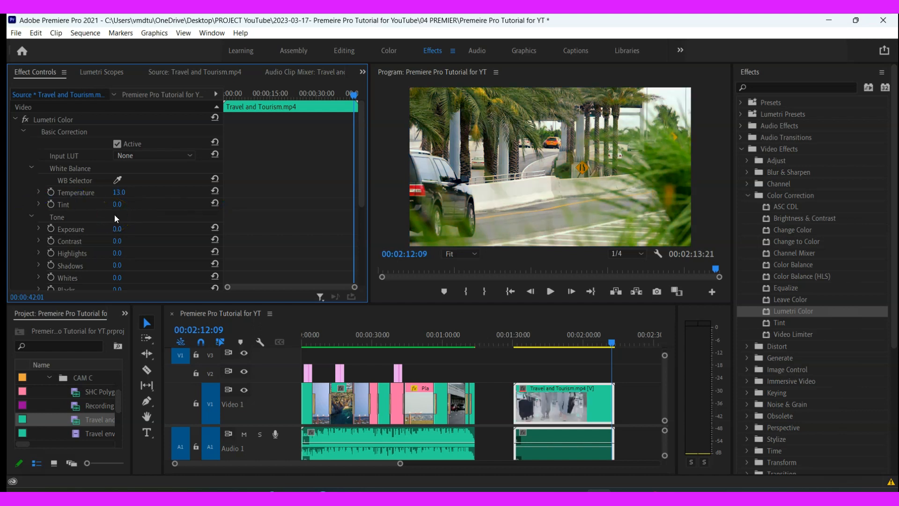
pyautogui.click(128, 191)
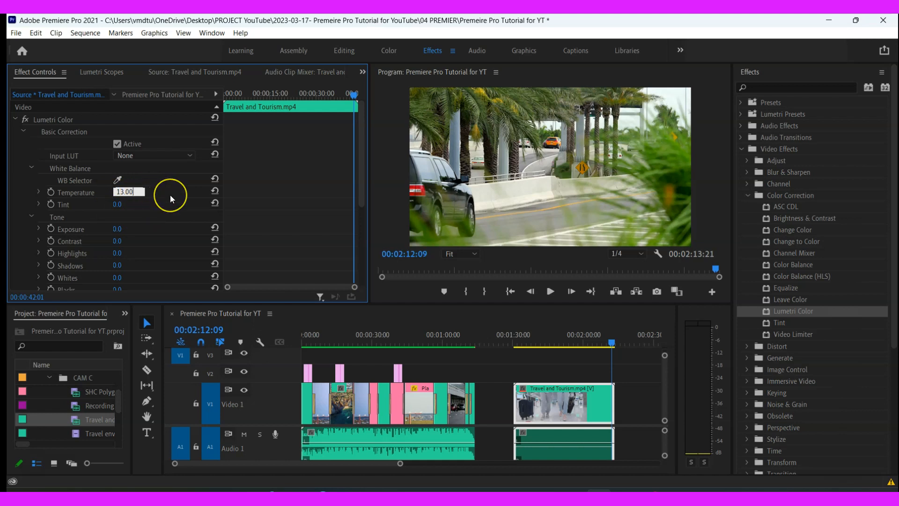
pyautogui.press('BackSpace')
pyautogui.press('BackSpace')
pyautogui.press('BackSpace')
pyautogui.press('BackSpace')
pyautogui.press('BackSpace')
pyautogui.write('0')
pyautogui.press('Return')
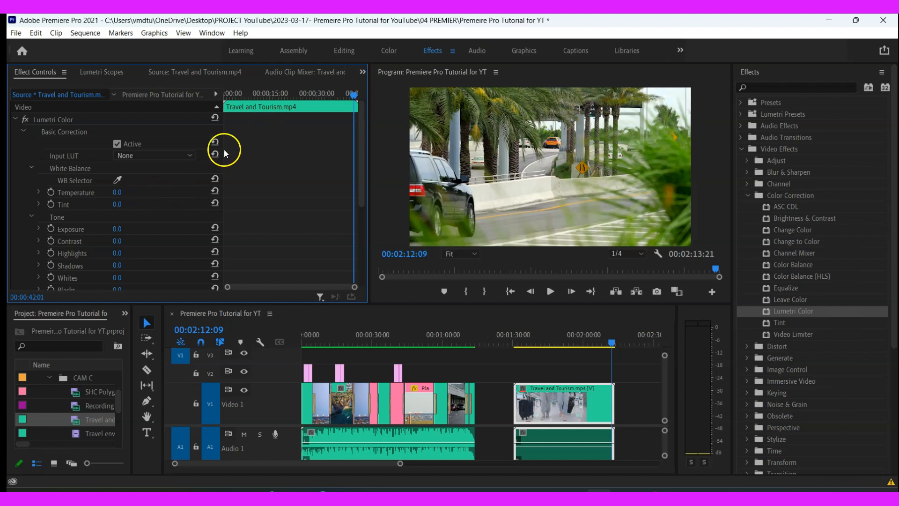
# - Try a Lumetri Tint of -48 in the white balance settings and set Tint back to 0
pyautogui.moveTo(119, 204); pyautogui.dragTo(201, 216)
pyautogui.click(115, 204)
pyautogui.write('-48')
pyautogui.press('Return')
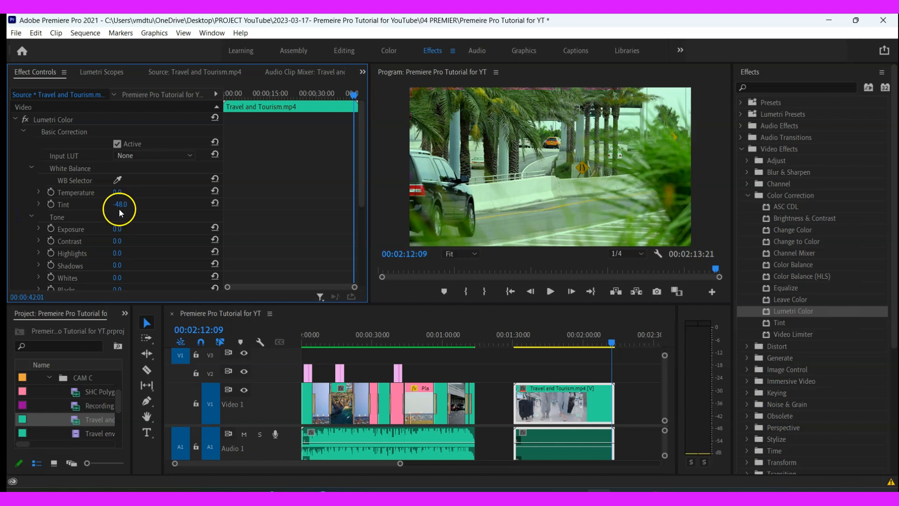
pyautogui.click(117, 206)
pyautogui.write('0')
pyautogui.press('Return')
pyautogui.click(126, 206)
# - Try raising the Lumetri Exposure strongly and lowering it to -1.4, and set Exposure back to 0
pyautogui.click(114, 229)
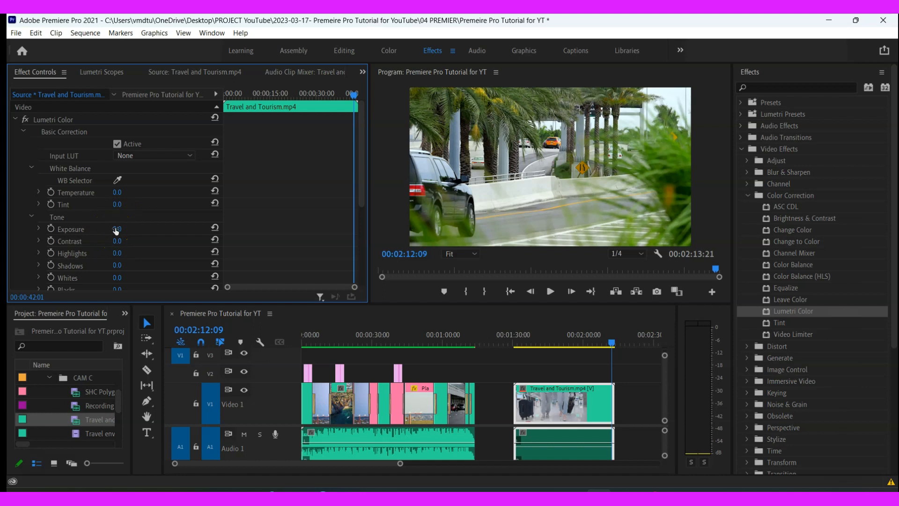
pyautogui.moveTo(116, 230); pyautogui.dragTo(121, 230)
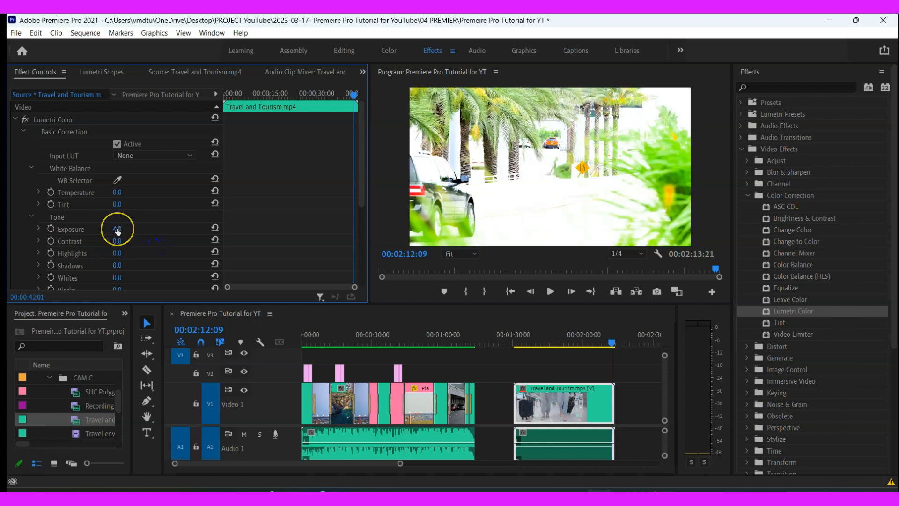
pyautogui.click(117, 229)
pyautogui.moveTo(105, 230); pyautogui.dragTo(77, 230)
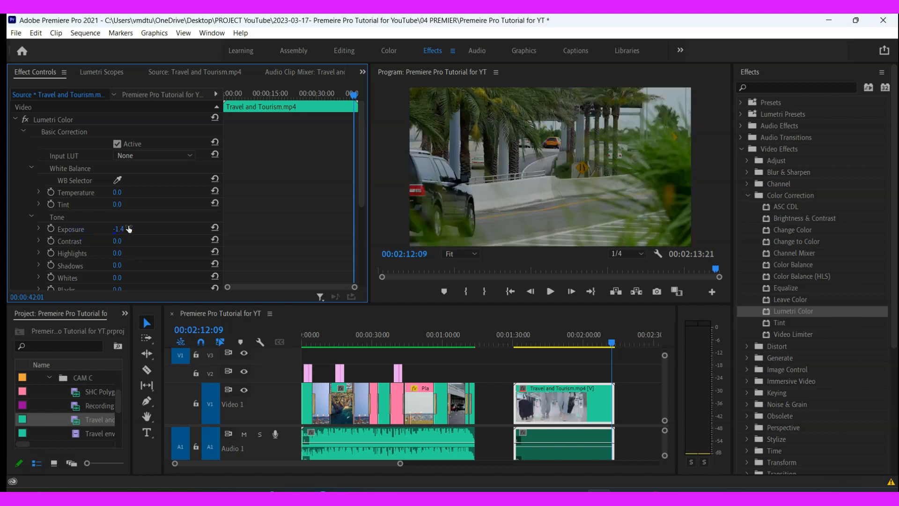
pyautogui.click(120, 229)
pyautogui.write('0')
pyautogui.press('Return')
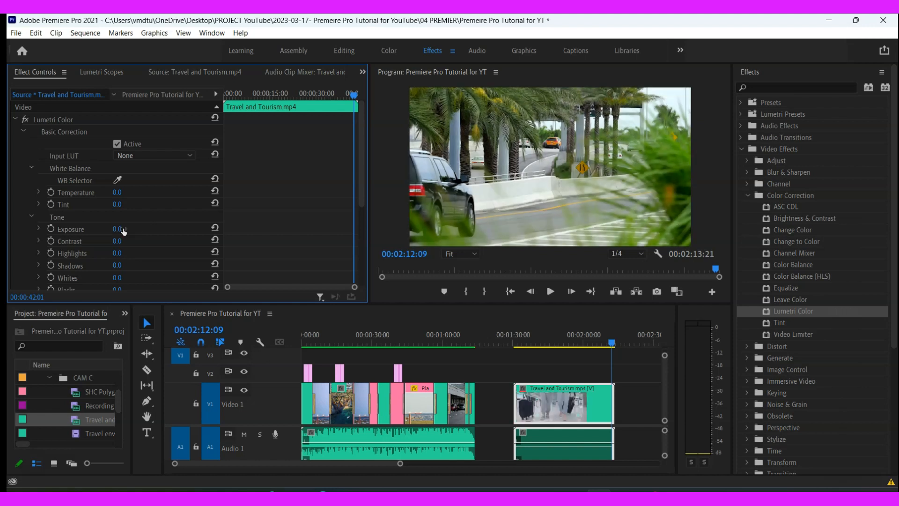
# - Try darker Lumetri Exposure values of -3.1 and -1.6, and set Exposure back to 0
pyautogui.click(117, 231)
pyautogui.click(139, 233)
pyautogui.click(154, 232)
pyautogui.moveTo(121, 231); pyautogui.dragTo(103, 231)
pyautogui.moveTo(129, 229)
pyautogui.mouseDown()
pyautogui.moveTo(139, 229)
pyautogui.moveTo(118, 229)
pyautogui.mouseUp()
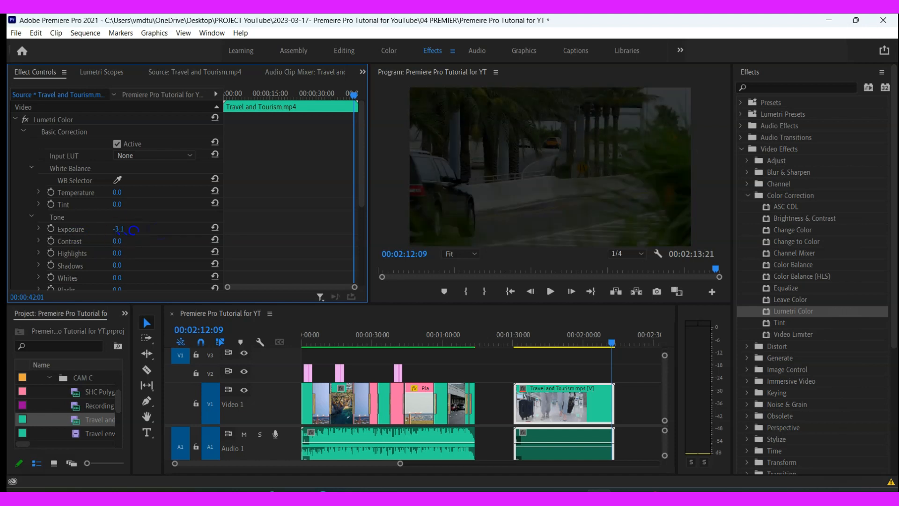
pyautogui.moveTo(129, 229)
pyautogui.mouseDown()
pyautogui.moveTo(121, 229)
pyautogui.moveTo(129, 229)
pyautogui.mouseUp()
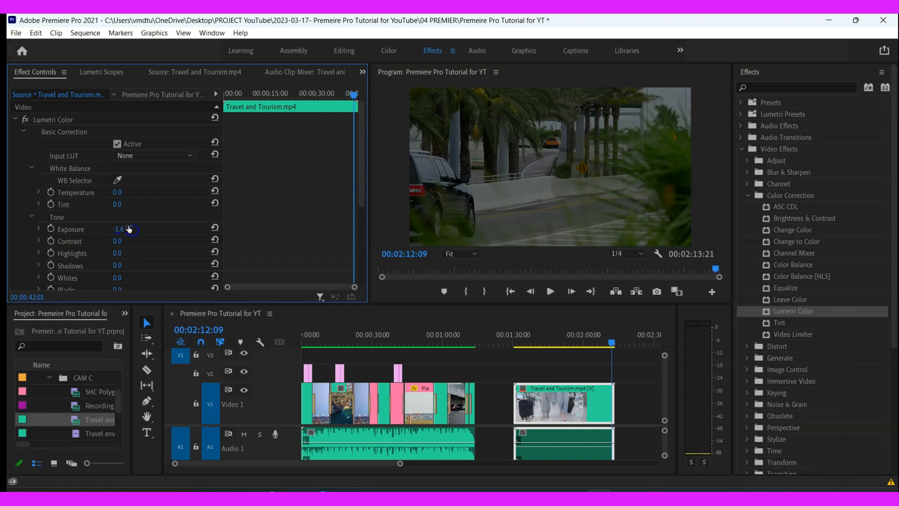
pyautogui.click(123, 230)
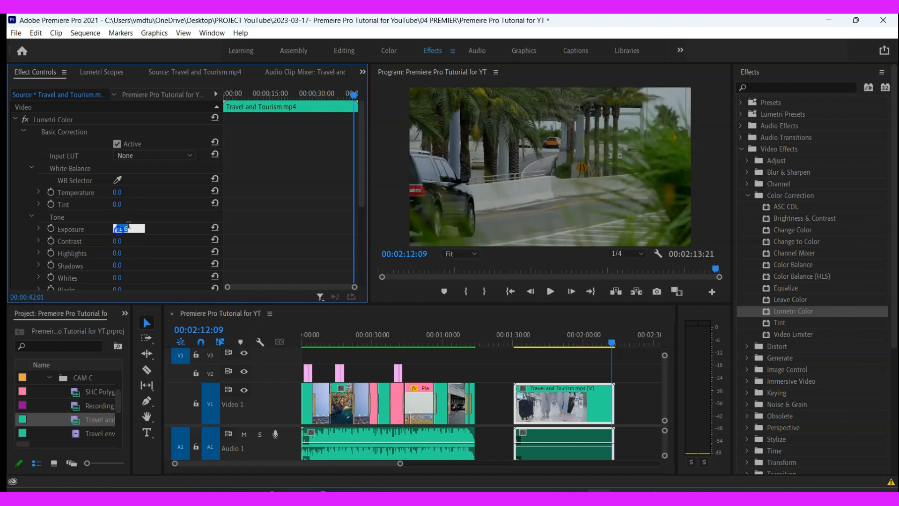
pyautogui.write('0')
pyautogui.press('Return')
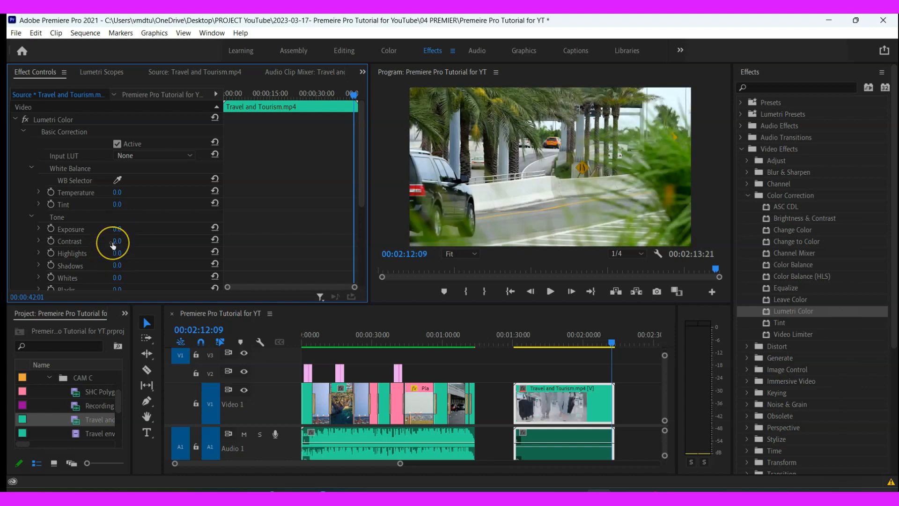
# - Try high and low Contrast values in the Lumetri Tone settings and leave Contrast at 9
pyautogui.moveTo(111, 245); pyautogui.dragTo(198, 247)
pyautogui.click(121, 241)
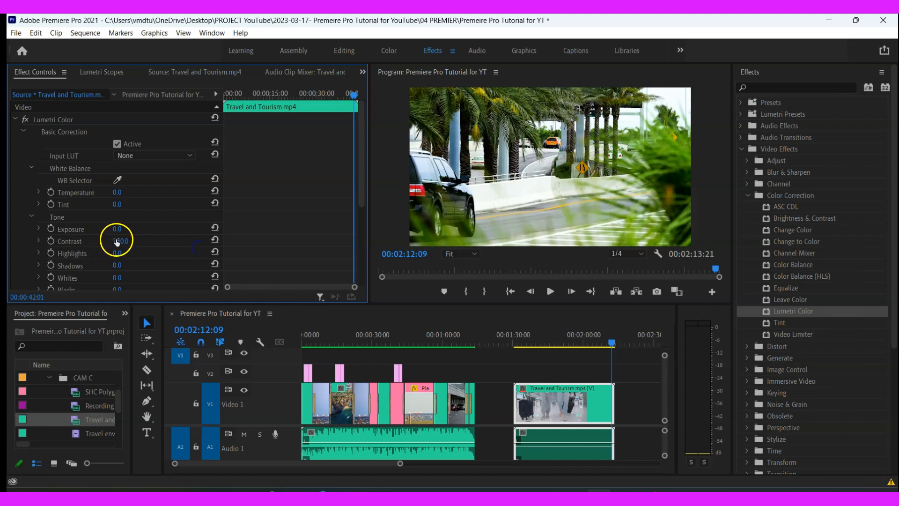
pyautogui.moveTo(117, 240); pyautogui.dragTo(70, 243)
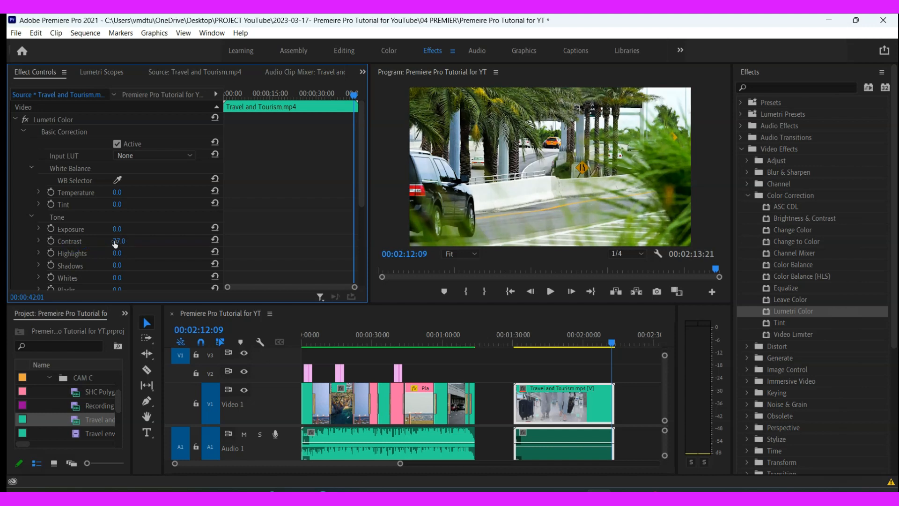
pyautogui.moveTo(136, 246); pyautogui.dragTo(116, 256)
pyautogui.moveTo(102, 256); pyautogui.dragTo(102, 256)
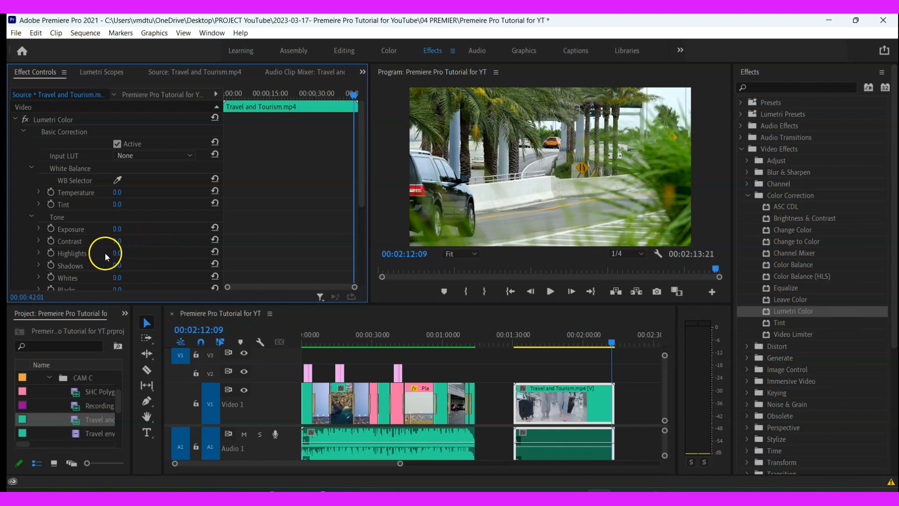
# - Try Shadows values of -68 and 51 in the Lumetri Tone settings and leave Shadows at -35
pyautogui.moveTo(115, 265); pyautogui.dragTo(96, 270)
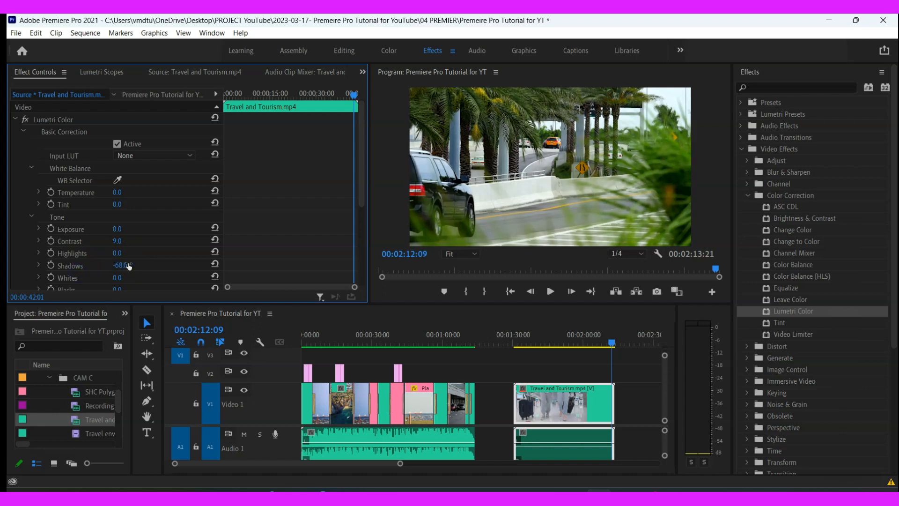
pyautogui.moveTo(121, 265); pyautogui.dragTo(202, 268)
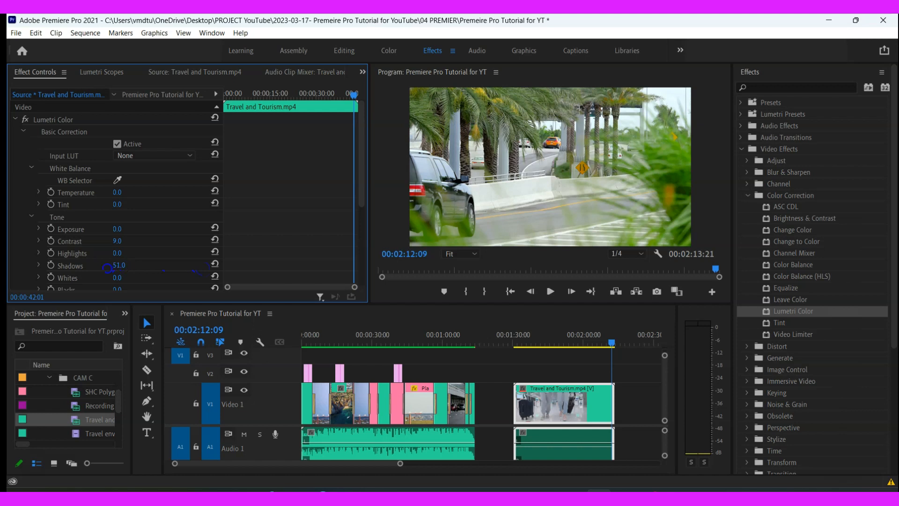
pyautogui.moveTo(85, 271); pyautogui.dragTo(73, 273)
# - Expand HSL Secondary, set its key color by sampling a color from the Program monitor image, and show the Correction color wheel
pyautogui.moveTo(362, 187); pyautogui.dragTo(361, 261)
pyautogui.moveTo(365, 290); pyautogui.dragTo(365, 291)
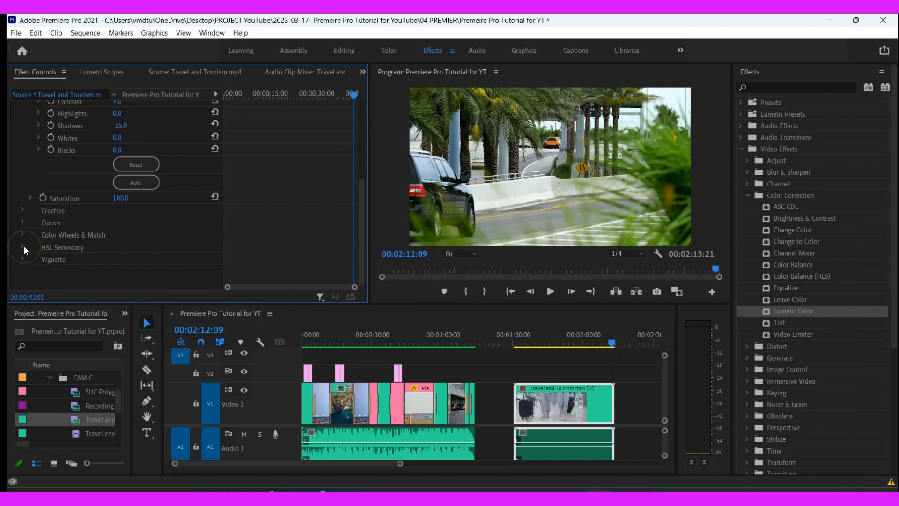
pyautogui.click(48, 252)
pyautogui.click(364, 162)
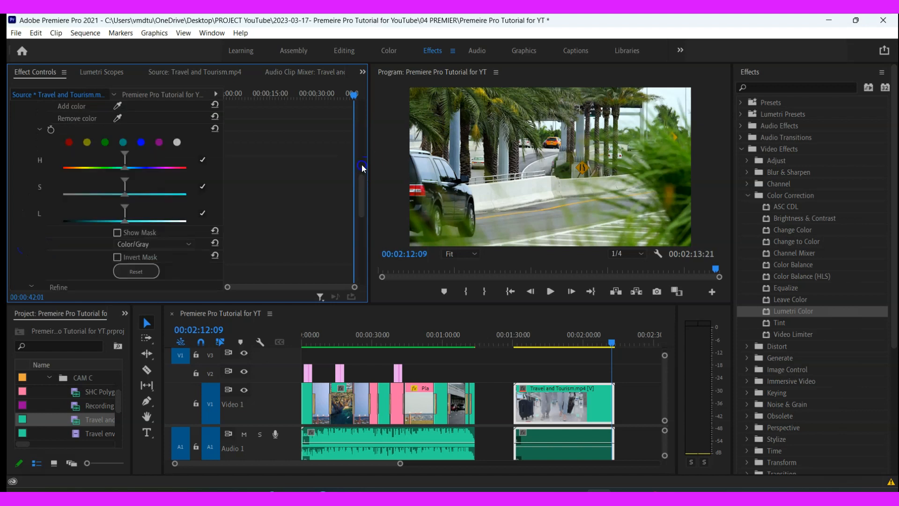
pyautogui.click(362, 184)
pyautogui.moveTo(363, 187); pyautogui.dragTo(356, 165)
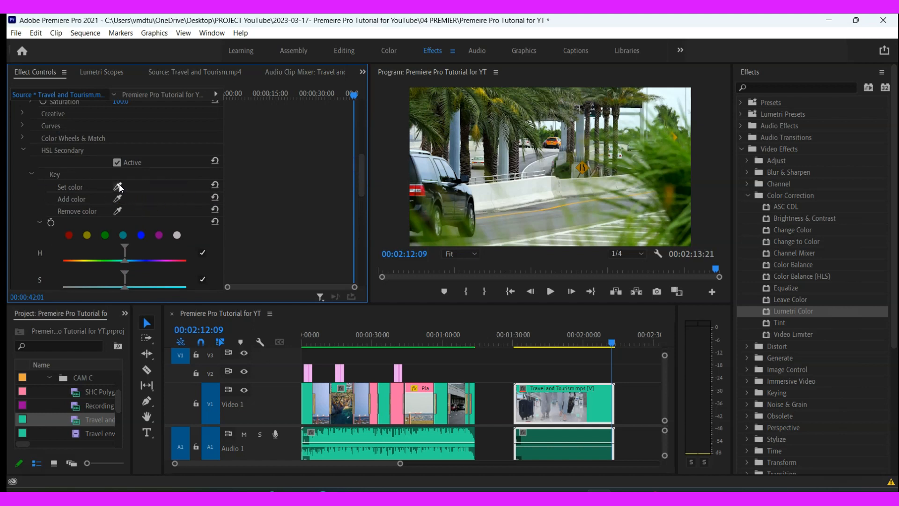
pyautogui.moveTo(119, 186); pyautogui.dragTo(482, 144)
pyautogui.moveTo(540, 147); pyautogui.dragTo(481, 89)
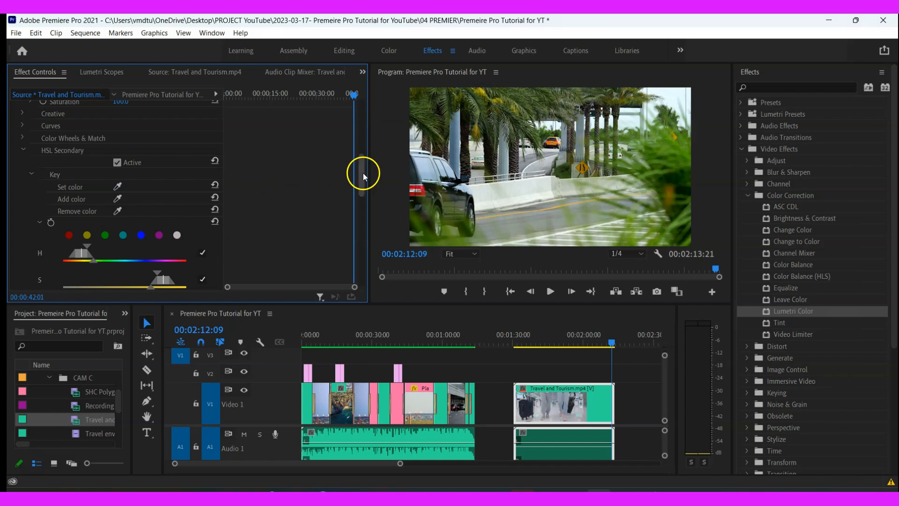
pyautogui.moveTo(363, 176); pyautogui.dragTo(360, 195)
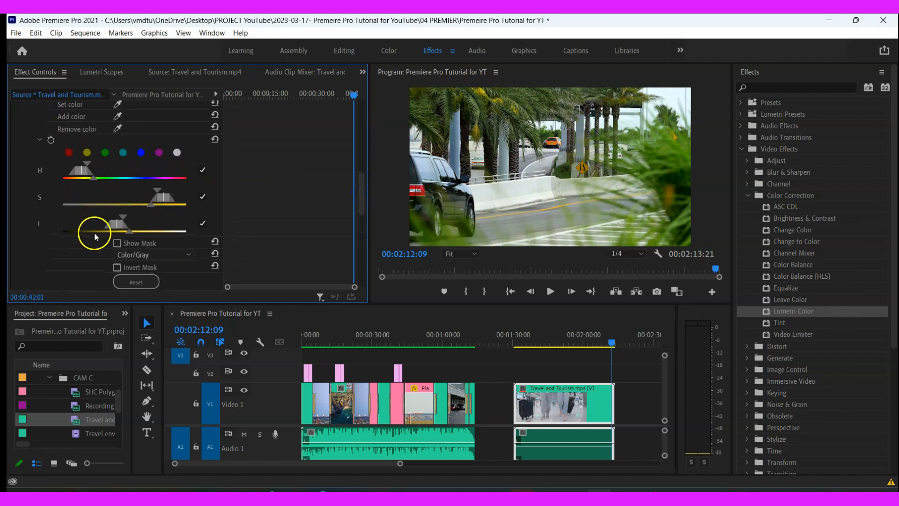
pyautogui.moveTo(361, 189); pyautogui.dragTo(364, 238)
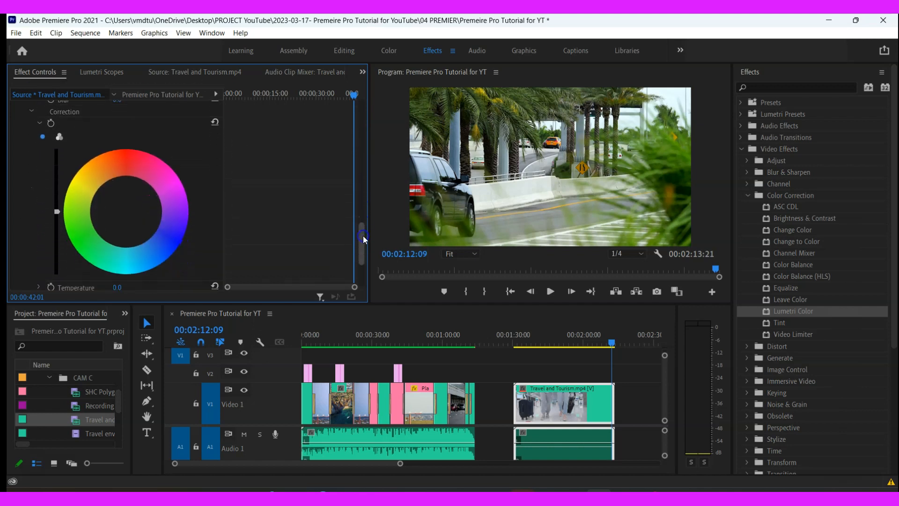
# - Raise the vertical slider beside the HSL Secondary Correction color wheel slightly above its middle position
pyautogui.click(57, 211)
pyautogui.moveTo(55, 188); pyautogui.dragTo(43, 122)
pyautogui.moveTo(55, 201); pyautogui.dragTo(49, 167)
pyautogui.moveTo(360, 242); pyautogui.dragTo(361, 266)
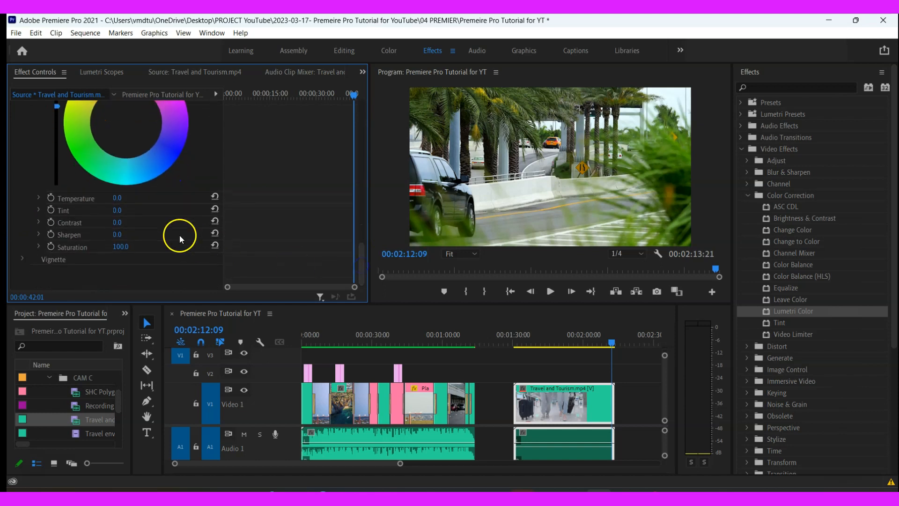
# - Set the HSL Secondary correction Temperature to 50 and raise its Saturation to 197
pyautogui.click(116, 198)
pyautogui.click(137, 201)
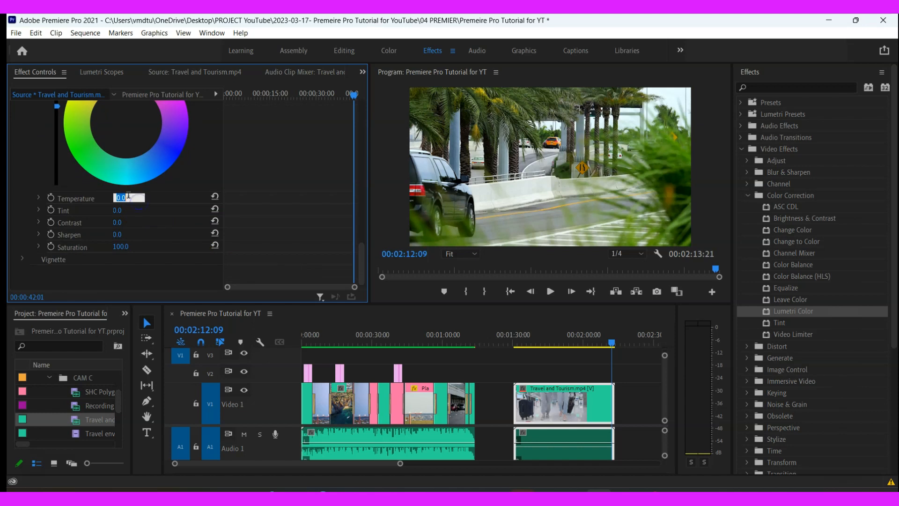
pyautogui.click(124, 196)
pyautogui.write('50')
pyautogui.press('Return')
pyautogui.moveTo(119, 248); pyautogui.dragTo(192, 256)
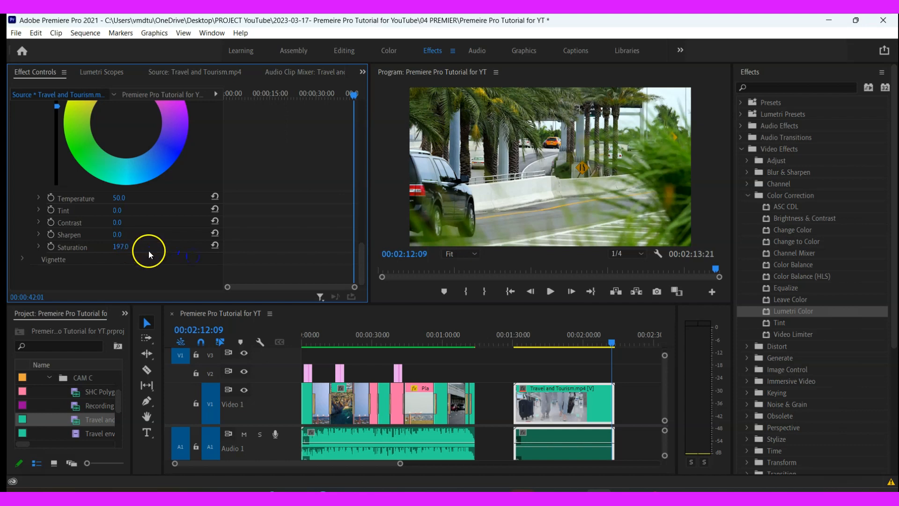
# - Sample a new HSL Secondary key color from the palm leaves in the Program monitor, and set correction Sharpen to -8 and Saturation to 115
pyautogui.scroll(10, 351, 208)
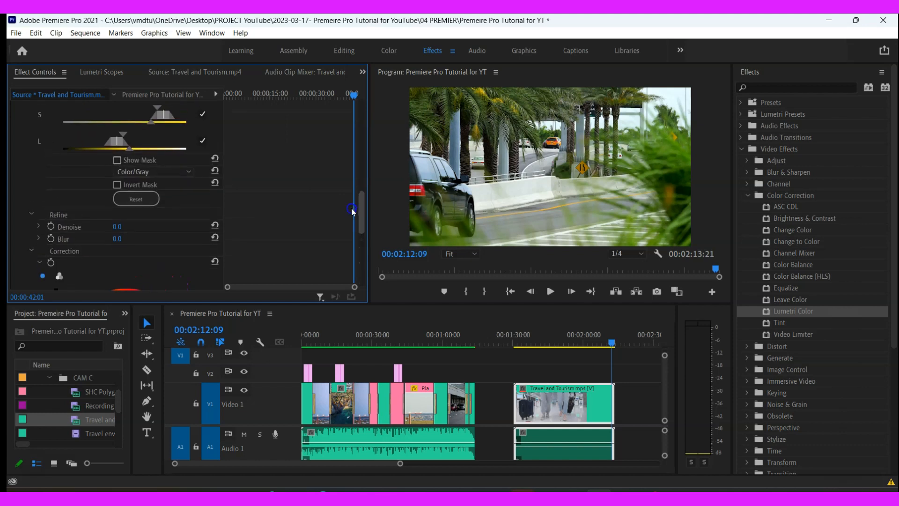
pyautogui.scroll(8, 348, 140)
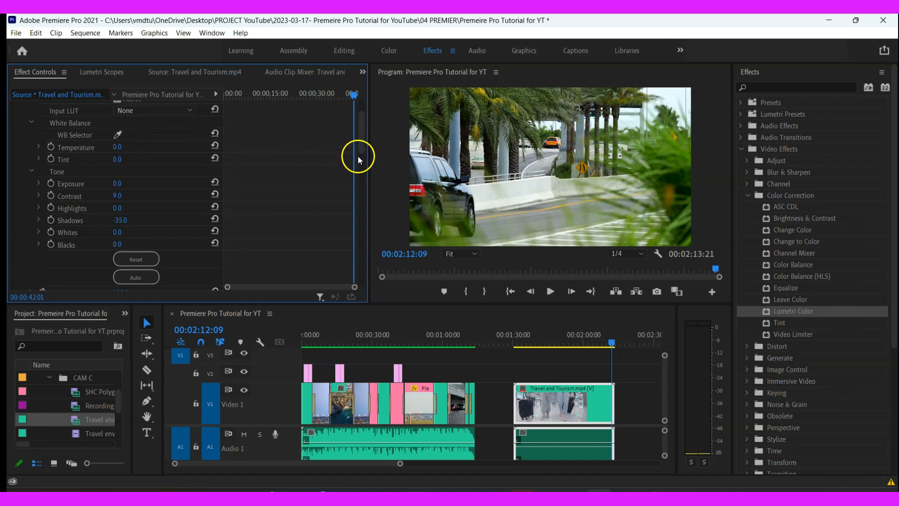
pyautogui.moveTo(361, 141); pyautogui.dragTo(373, 203)
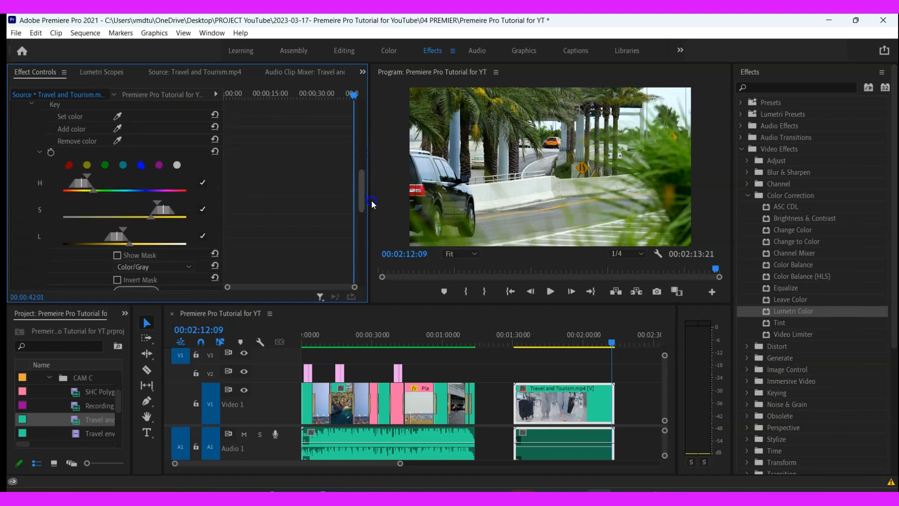
pyautogui.click(121, 113)
pyautogui.click(560, 99)
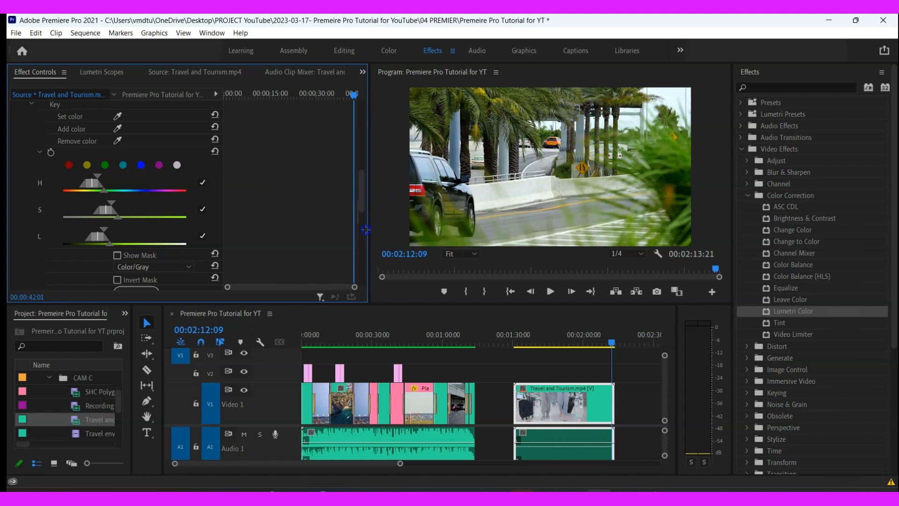
pyautogui.moveTo(360, 201); pyautogui.dragTo(366, 287)
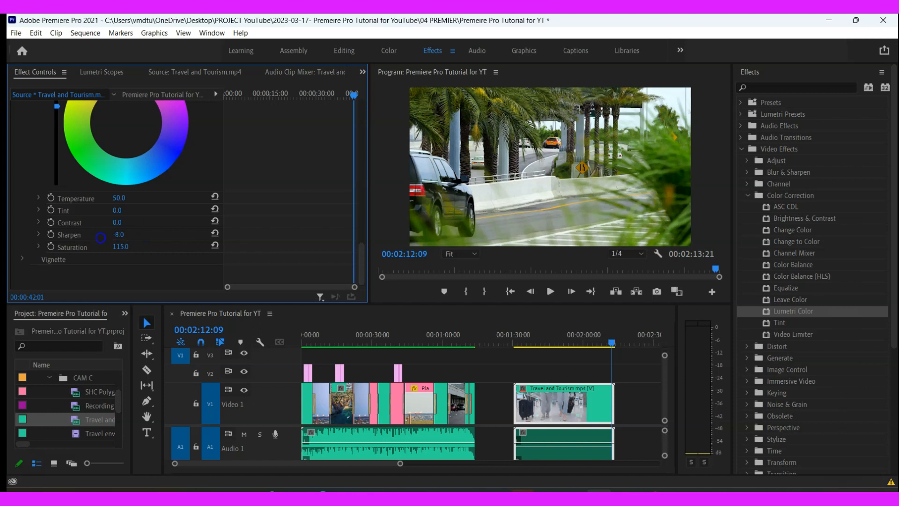
# - Toggle the Lumetri Basic Correction off and on to compare the clip with and without it
pyautogui.moveTo(361, 257); pyautogui.dragTo(343, 102)
pyautogui.click(117, 144)
pyautogui.click(117, 144)
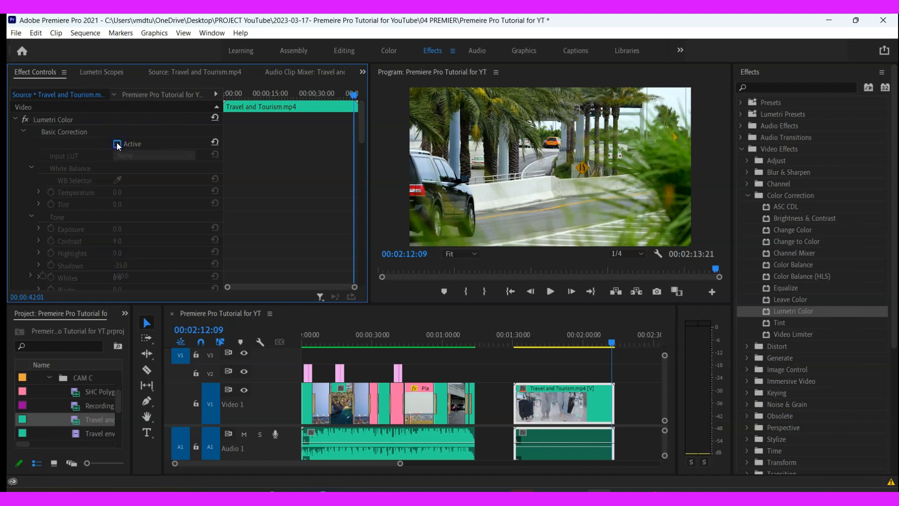
pyautogui.click(117, 144)
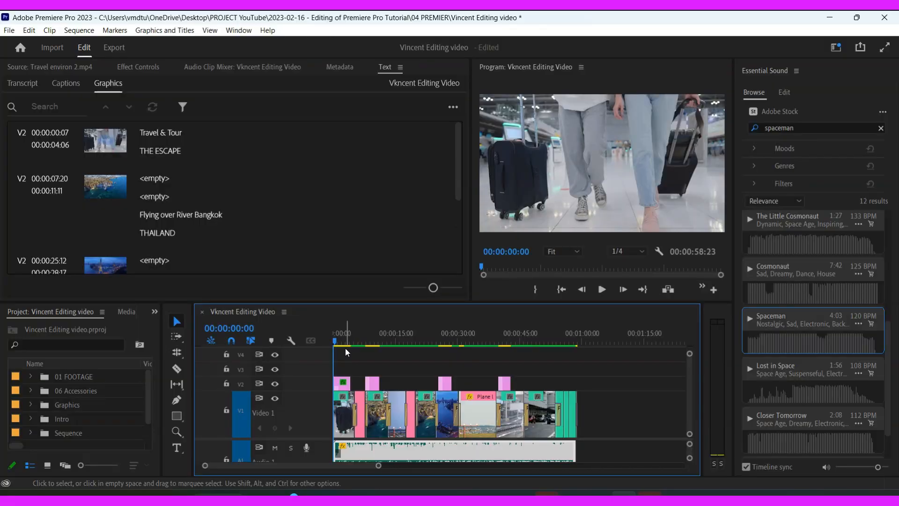
# - Preview the opening seconds of the edited sequence with its first title, and open the media export settings
pyautogui.press('space')
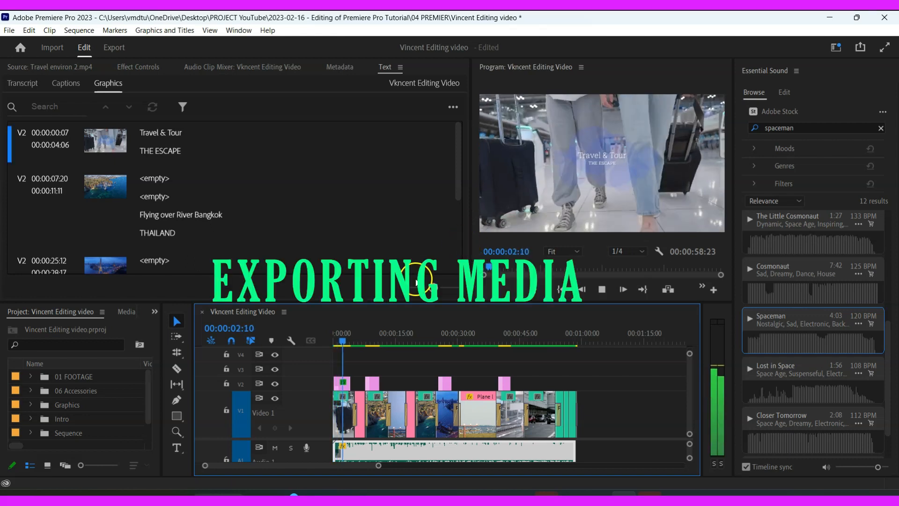
pyautogui.press('space')
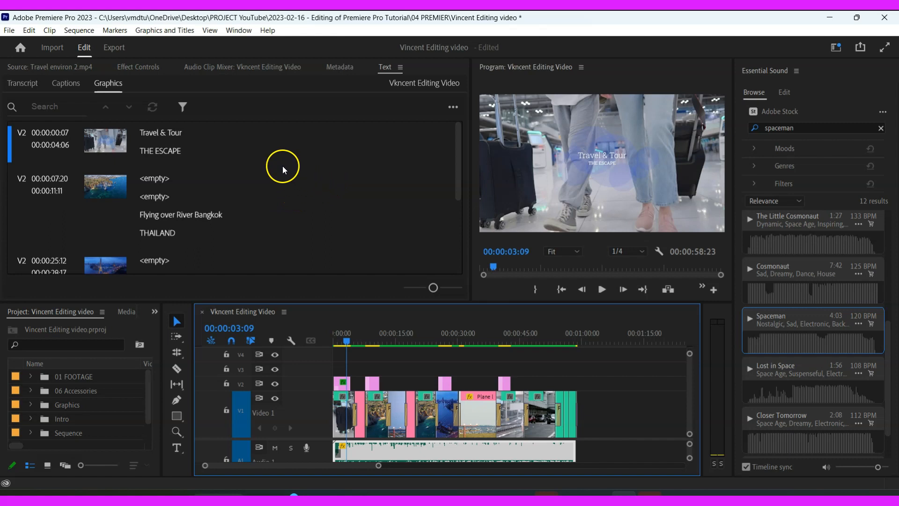
pyautogui.click(9, 30)
pyautogui.moveTo(72, 368)
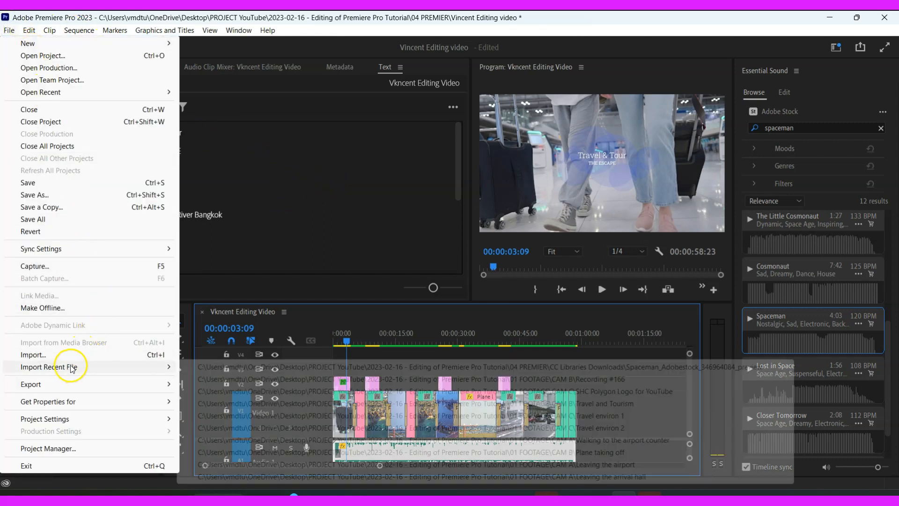
pyautogui.moveTo(74, 385)
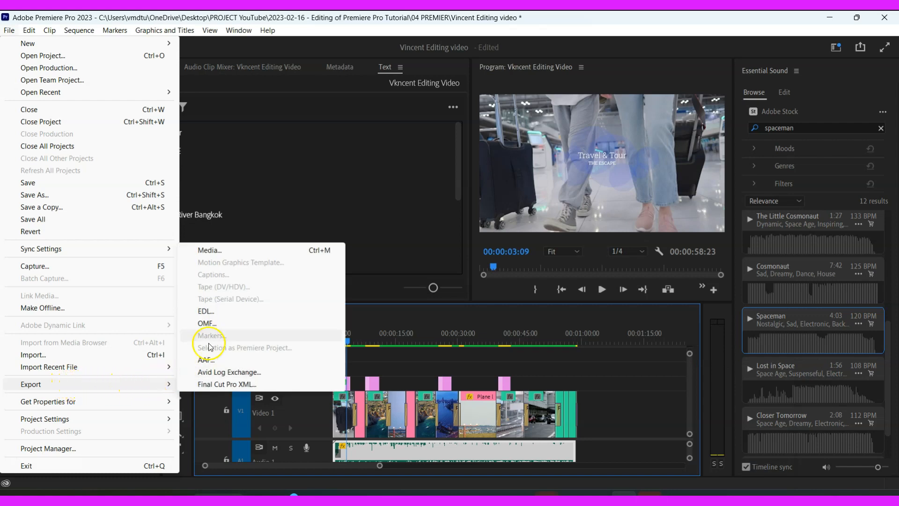
pyautogui.click(216, 250)
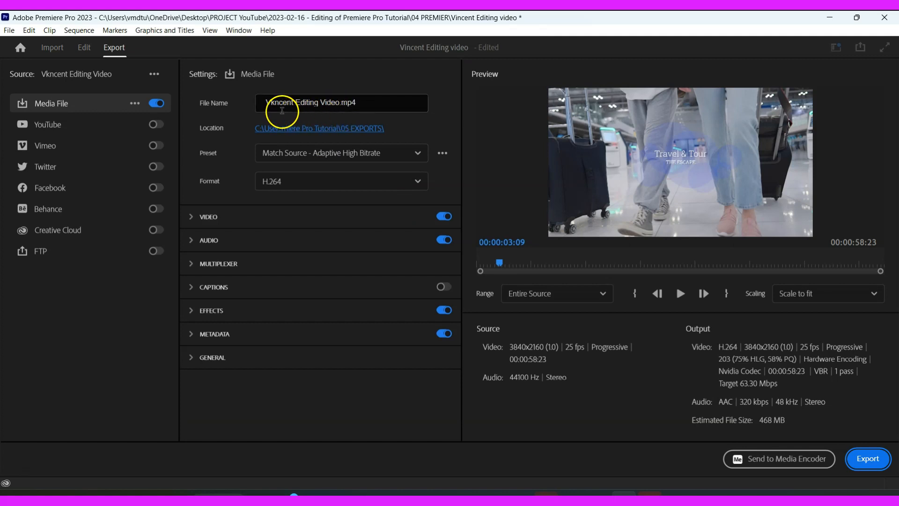
# - Change the second letter of the export file name to "i" and export the video
pyautogui.click(276, 103)
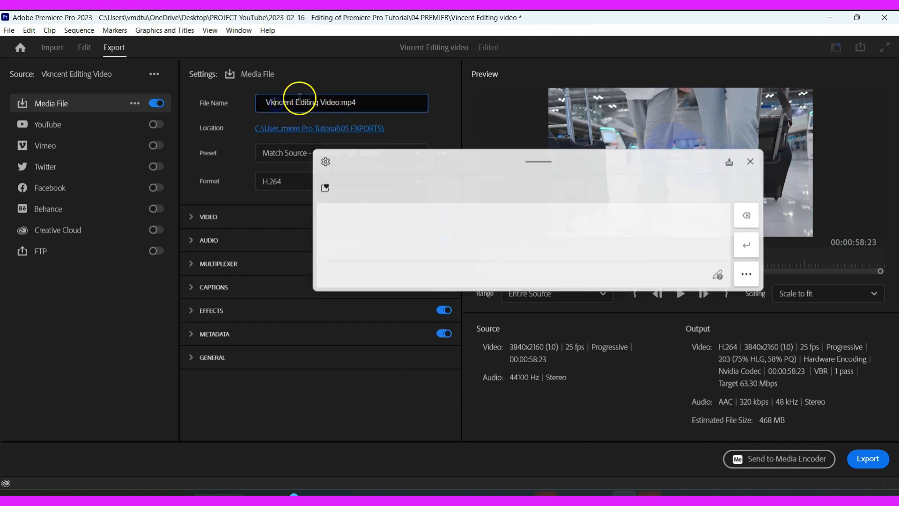
pyautogui.press('BackSpace')
pyautogui.write('i')
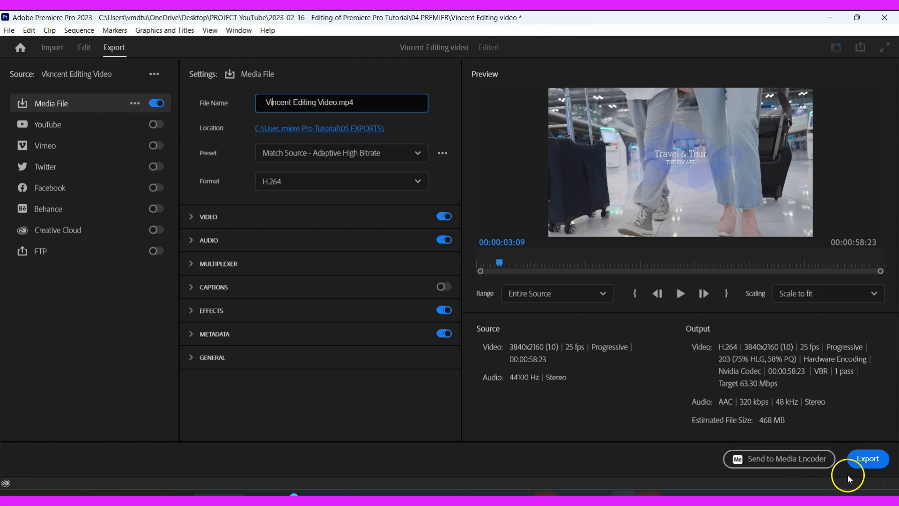
pyautogui.click(864, 468)
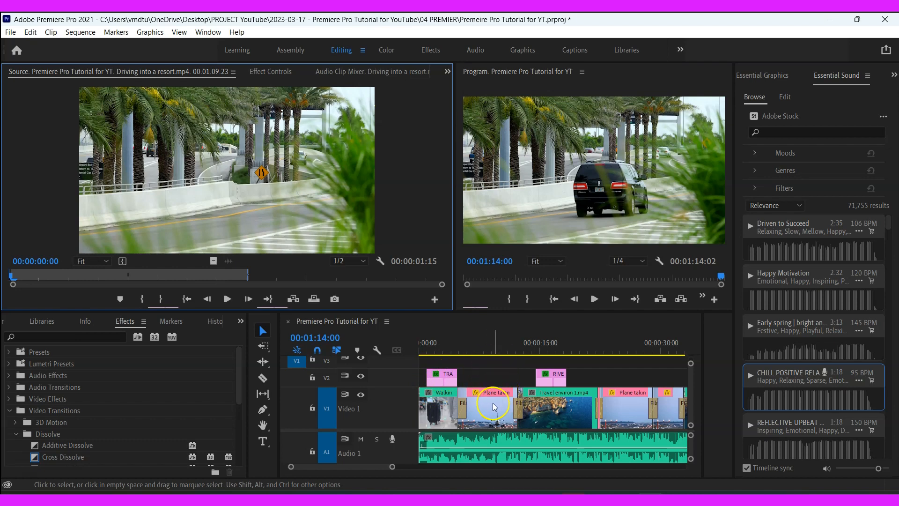
# - Maximize the Program monitor and play back the Premiere Pro Tutorial for YT sequence
pyautogui.click(476, 375)
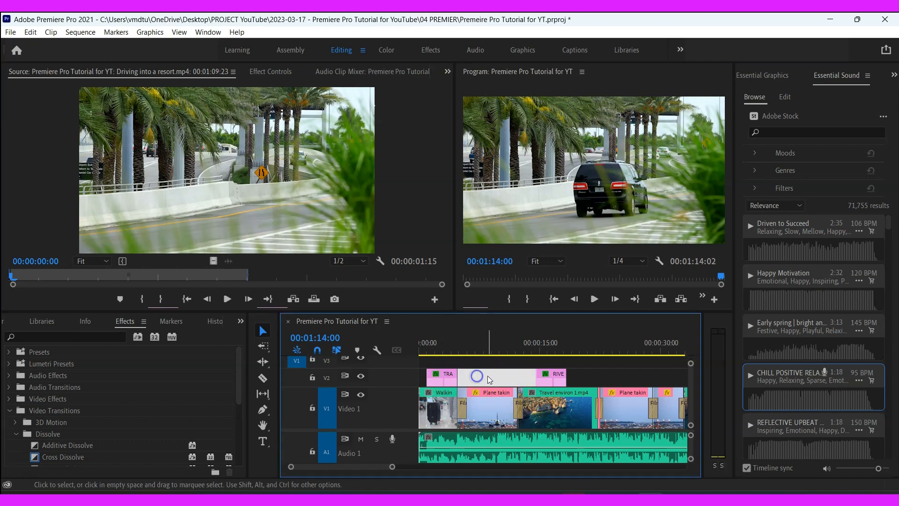
pyautogui.click(490, 74)
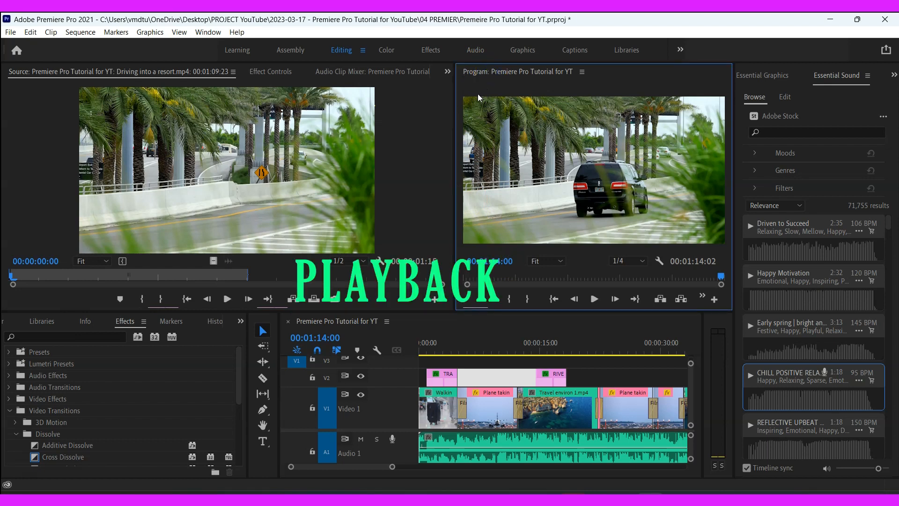
pyautogui.click(459, 124)
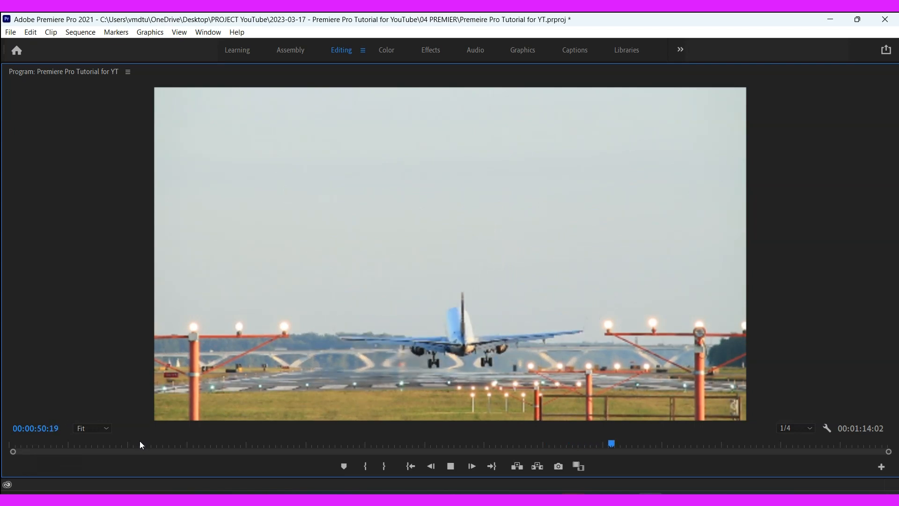
pyautogui.click(867, 88)
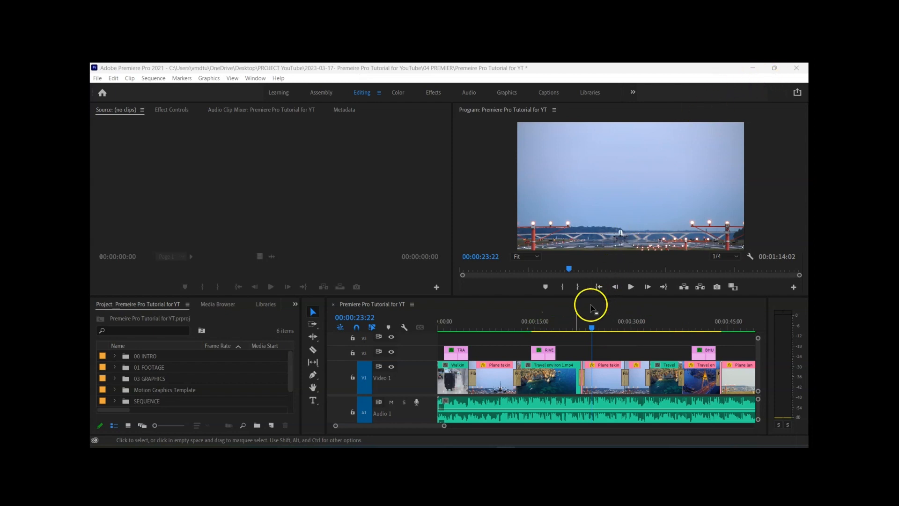
# - Mark an In point at 00:00:14:02 and an Out point at 00:00:44:07 in the sequence
pyautogui.moveTo(571, 327); pyautogui.dragTo(529, 341)
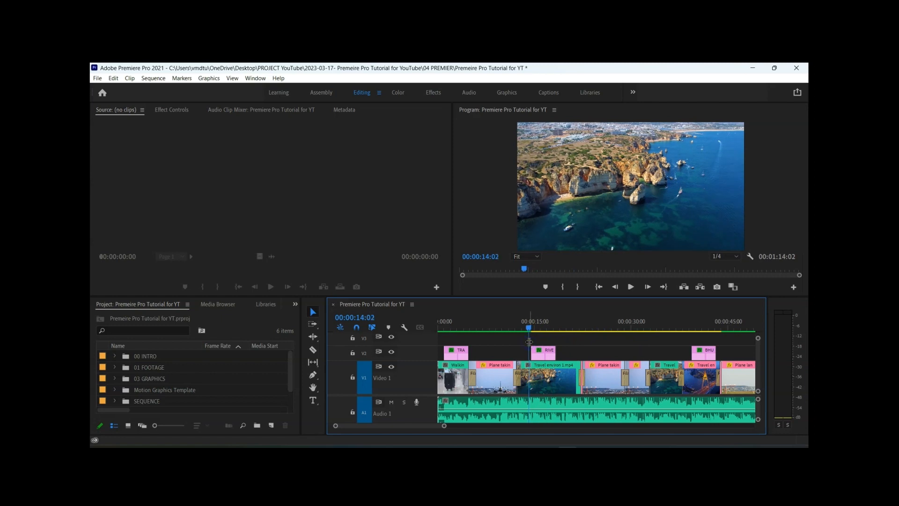
pyautogui.press('i')
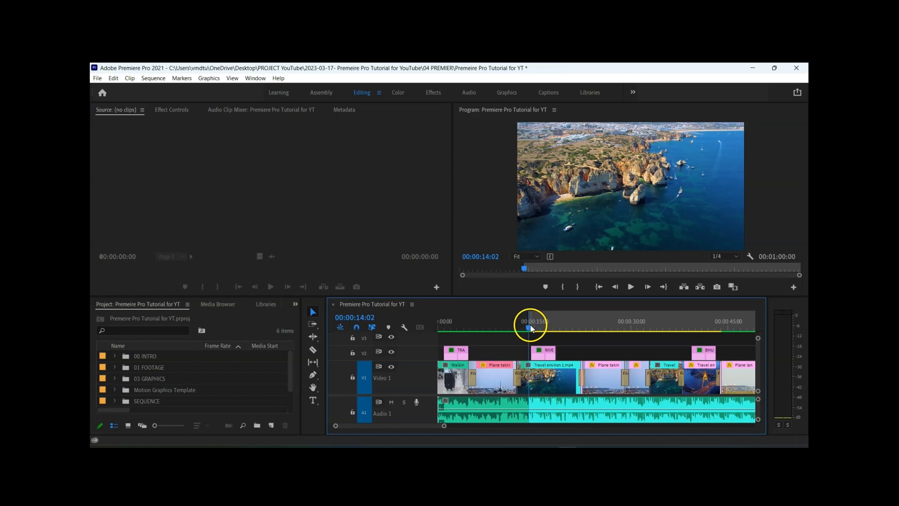
pyautogui.moveTo(530, 324); pyautogui.dragTo(726, 327)
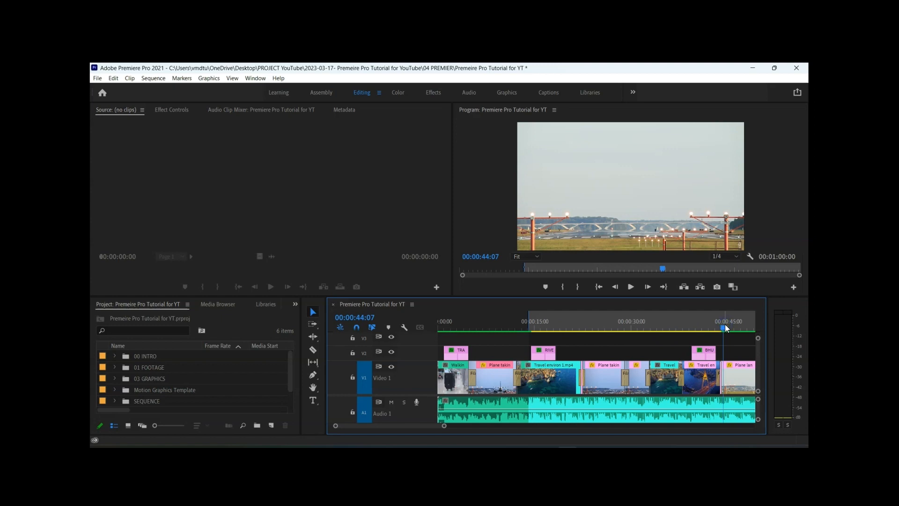
pyautogui.press('o')
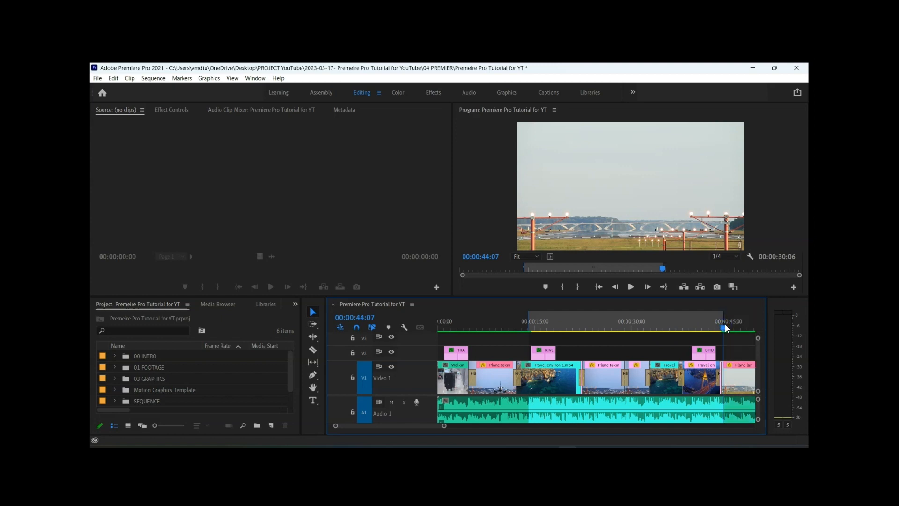
pyautogui.hotkey('ctrl', 'm')
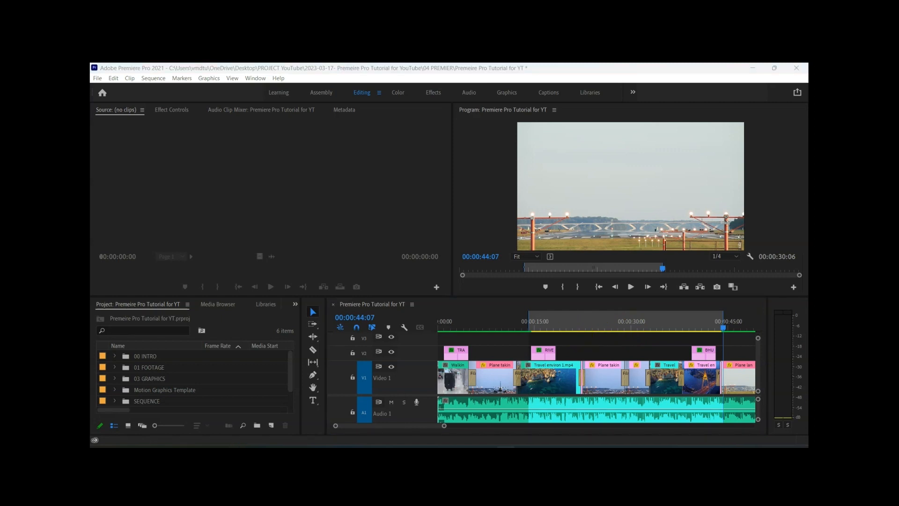
pyautogui.moveTo(535, 314)
pyautogui.mouseDown()
pyautogui.moveTo(687, 294)
pyautogui.moveTo(721, 321)
pyautogui.moveTo(713, 338)
pyautogui.moveTo(664, 358)
pyautogui.moveTo(583, 355)
pyautogui.moveTo(529, 329)
pyautogui.moveTo(528, 314)
pyautogui.moveTo(537, 312)
pyautogui.mouseUp()
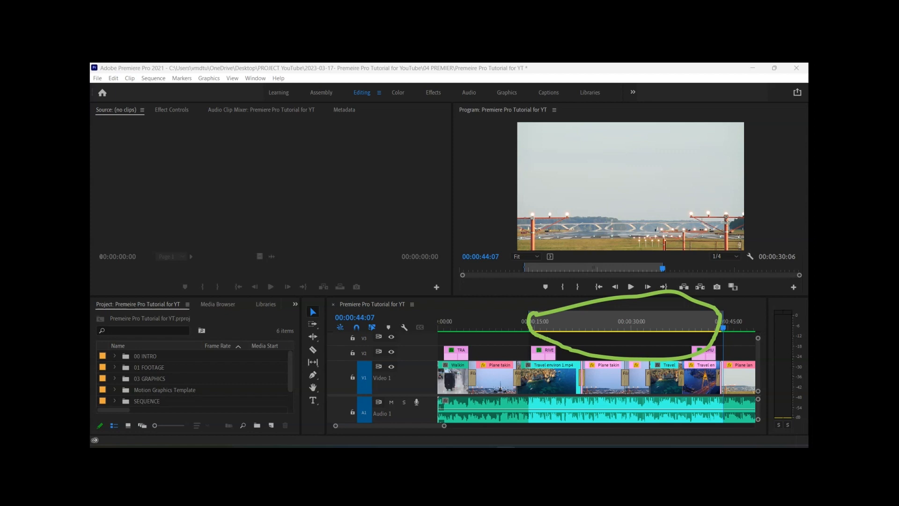
pyautogui.press('Escape')
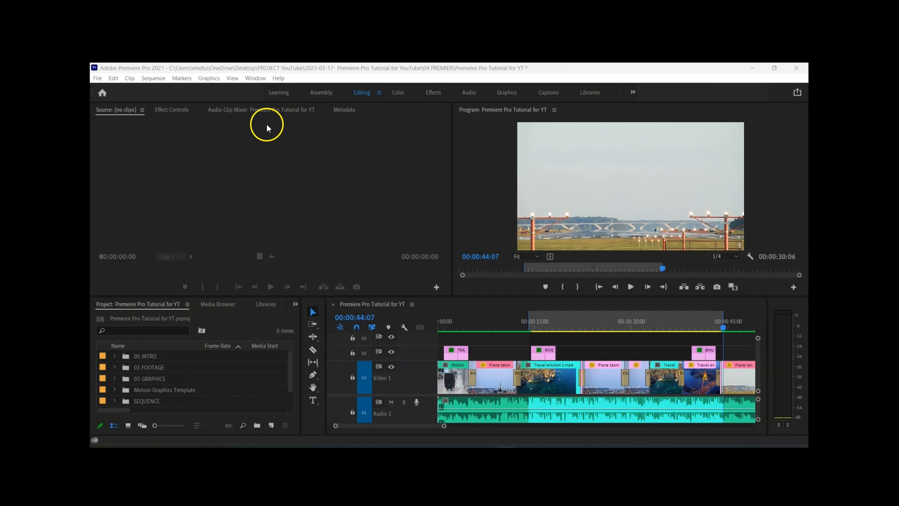
# - Render the sequence between the In and Out points and clear both points
pyautogui.click(154, 78)
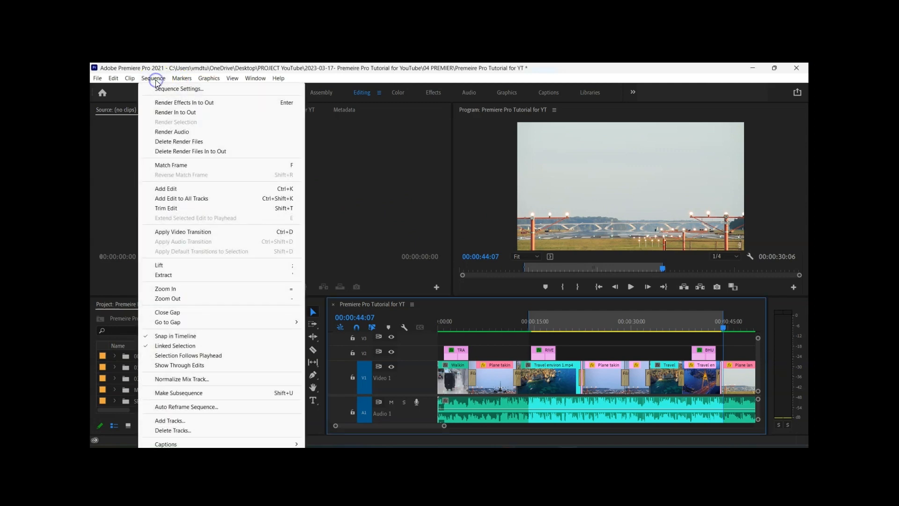
pyautogui.click(169, 113)
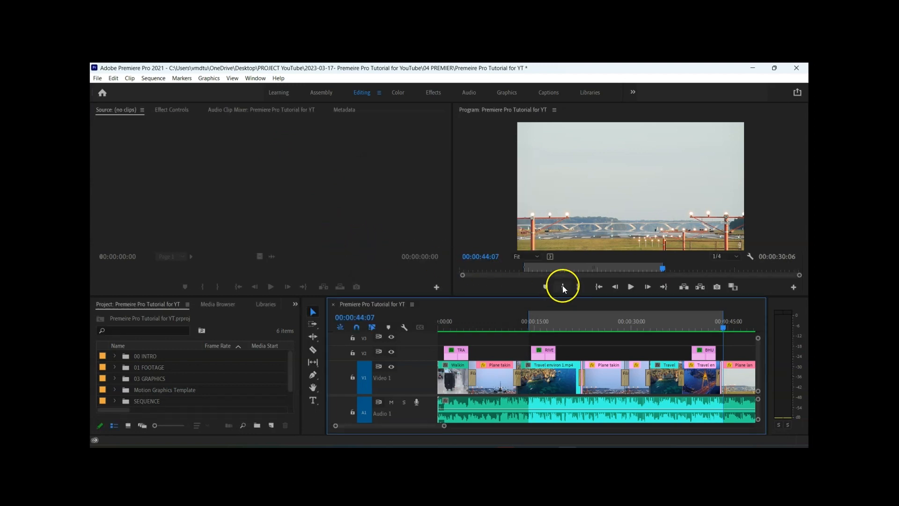
pyautogui.rightClick(657, 316)
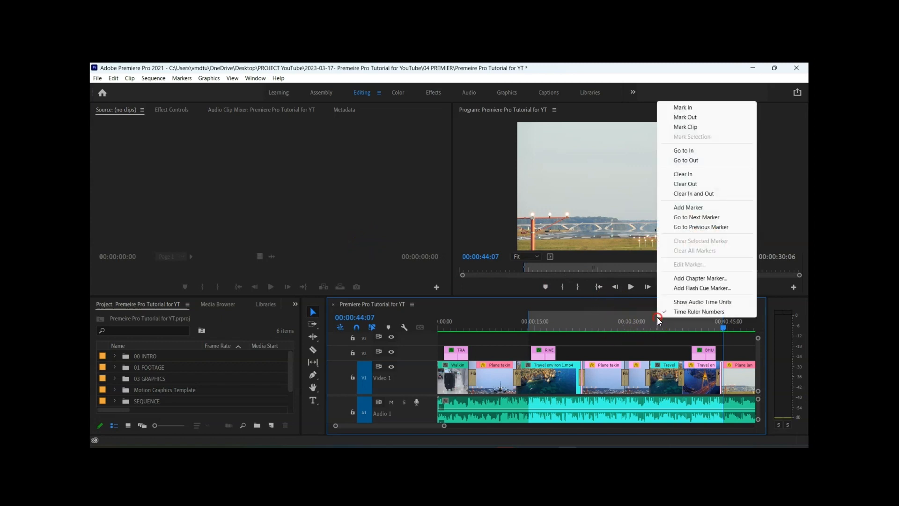
pyautogui.click(684, 195)
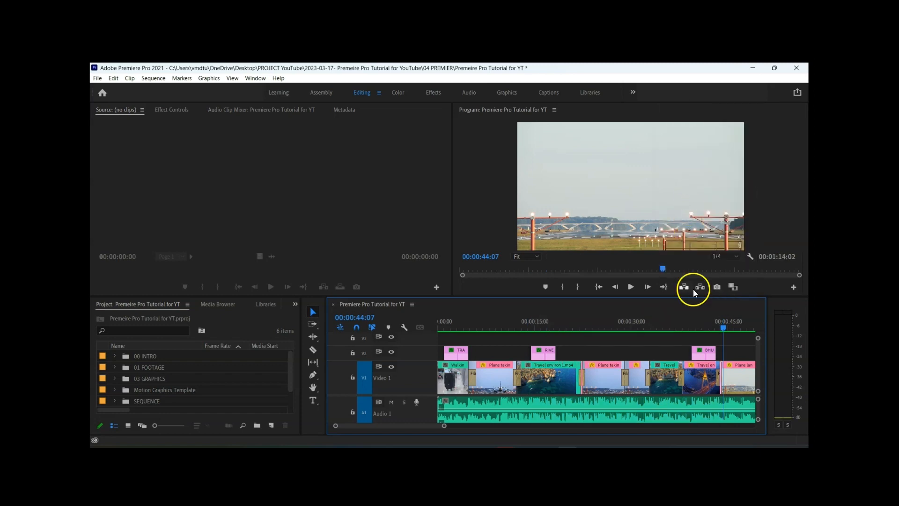
# - Play the rendered part of the sequence from 00:00:18:23
pyautogui.moveTo(725, 324); pyautogui.dragTo(562, 343)
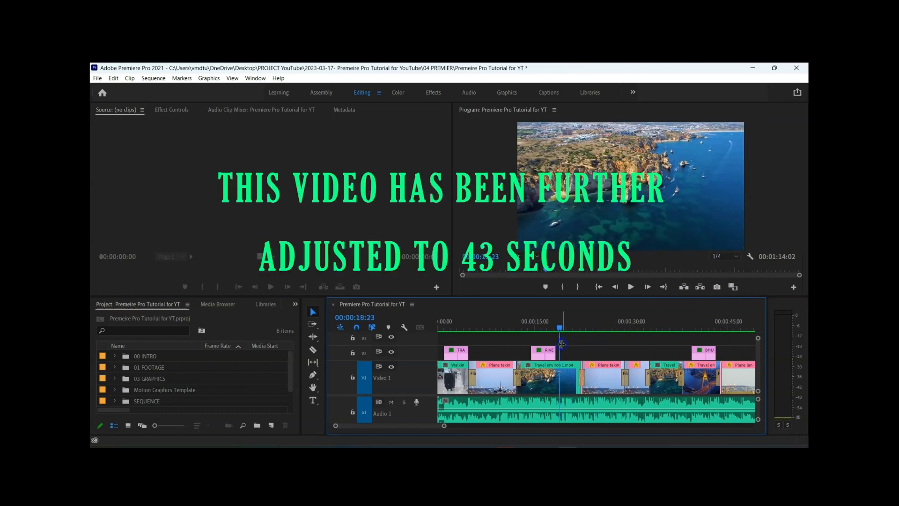
pyautogui.press('space')
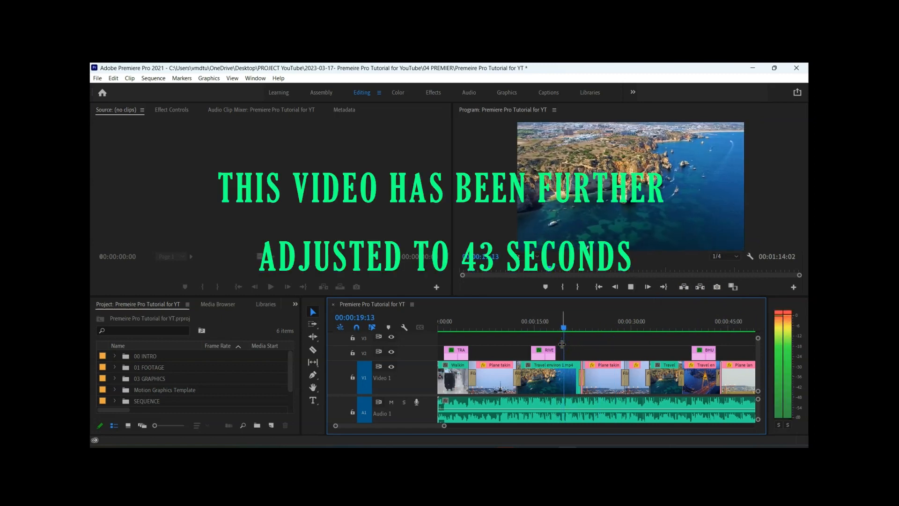